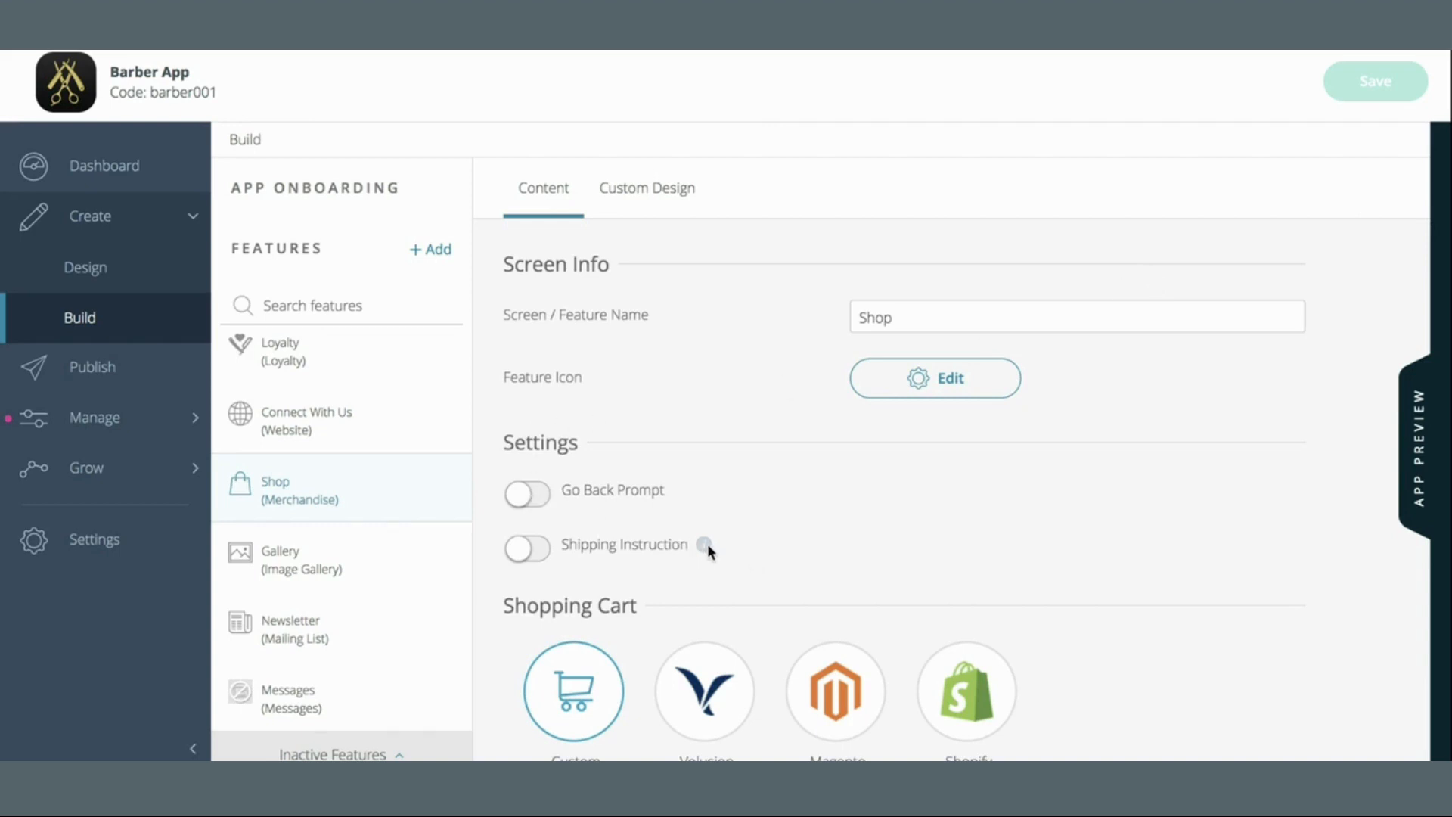
Read the Shipping Instruction tooltip in the Shop (Merchandise) content settings
{"action": "mouse_move", "coordinate": [705, 544]}
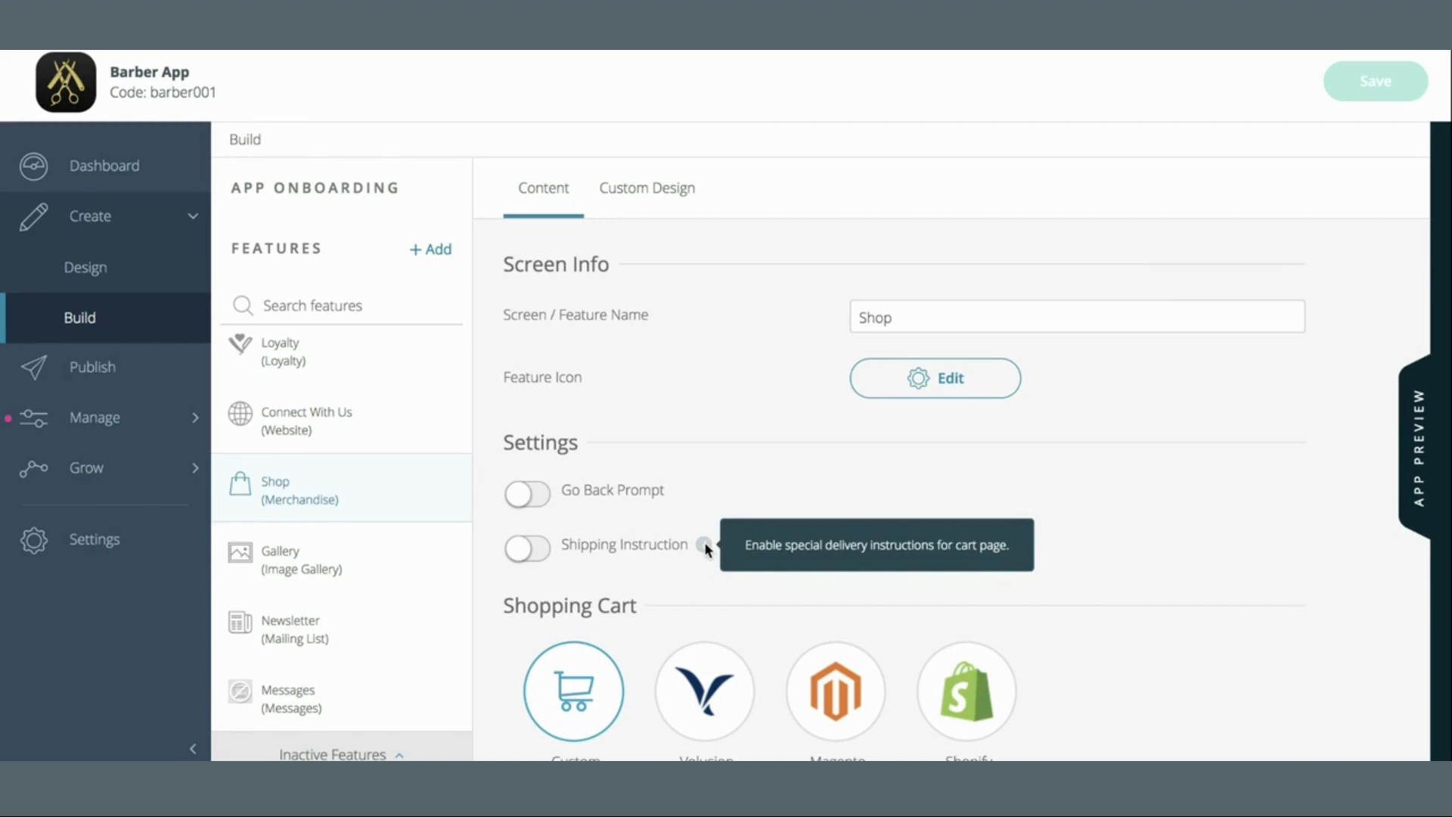
Turn on Go Back Prompt and Shipping Instruction for the Shop
{"action": "left_click", "coordinate": [521, 495]}
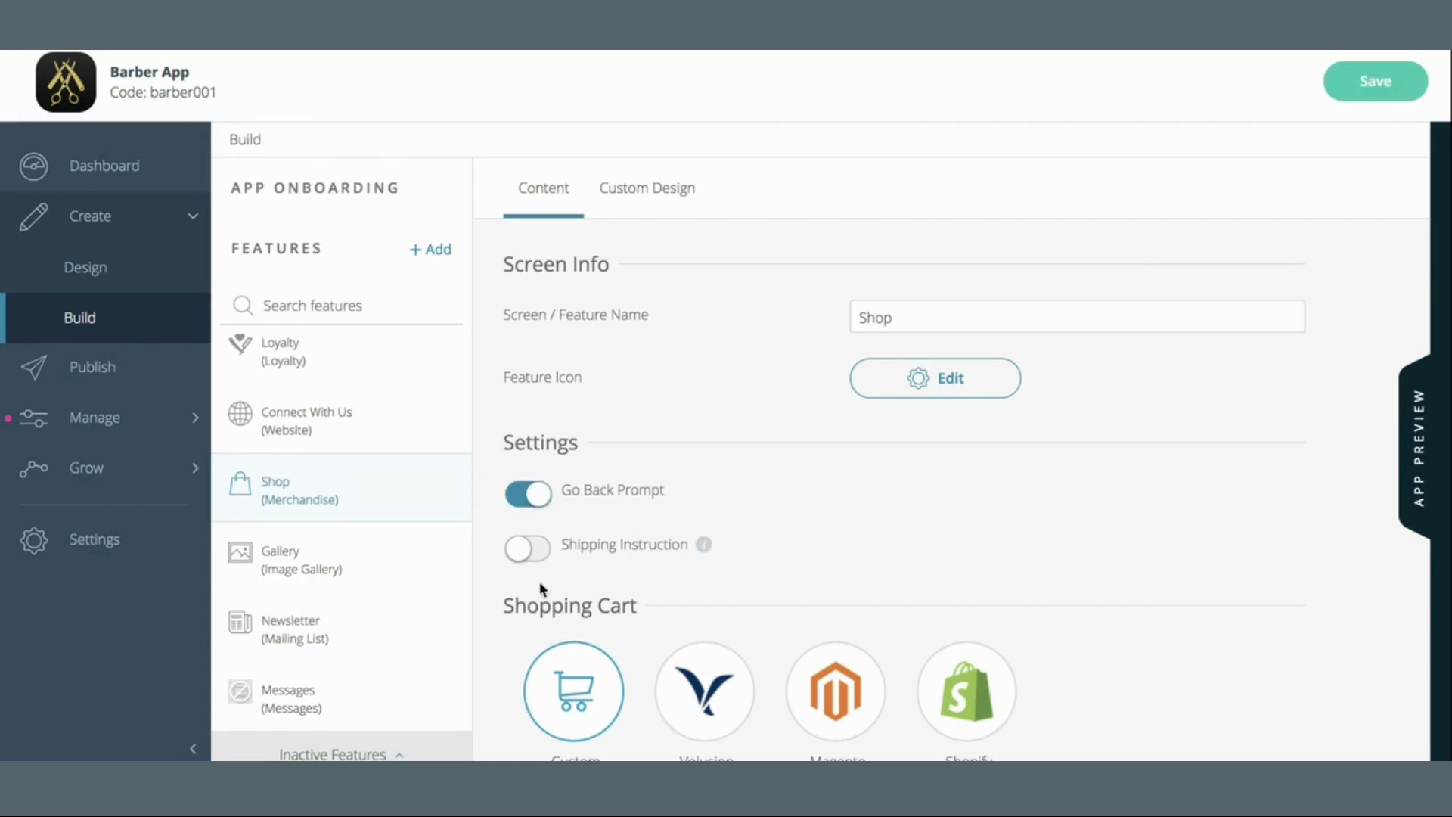
{"action": "left_click", "coordinate": [517, 548]}
{"action": "scroll", "coordinate": [815, 488], "scroll_direction": "down", "scroll_amount": 5}
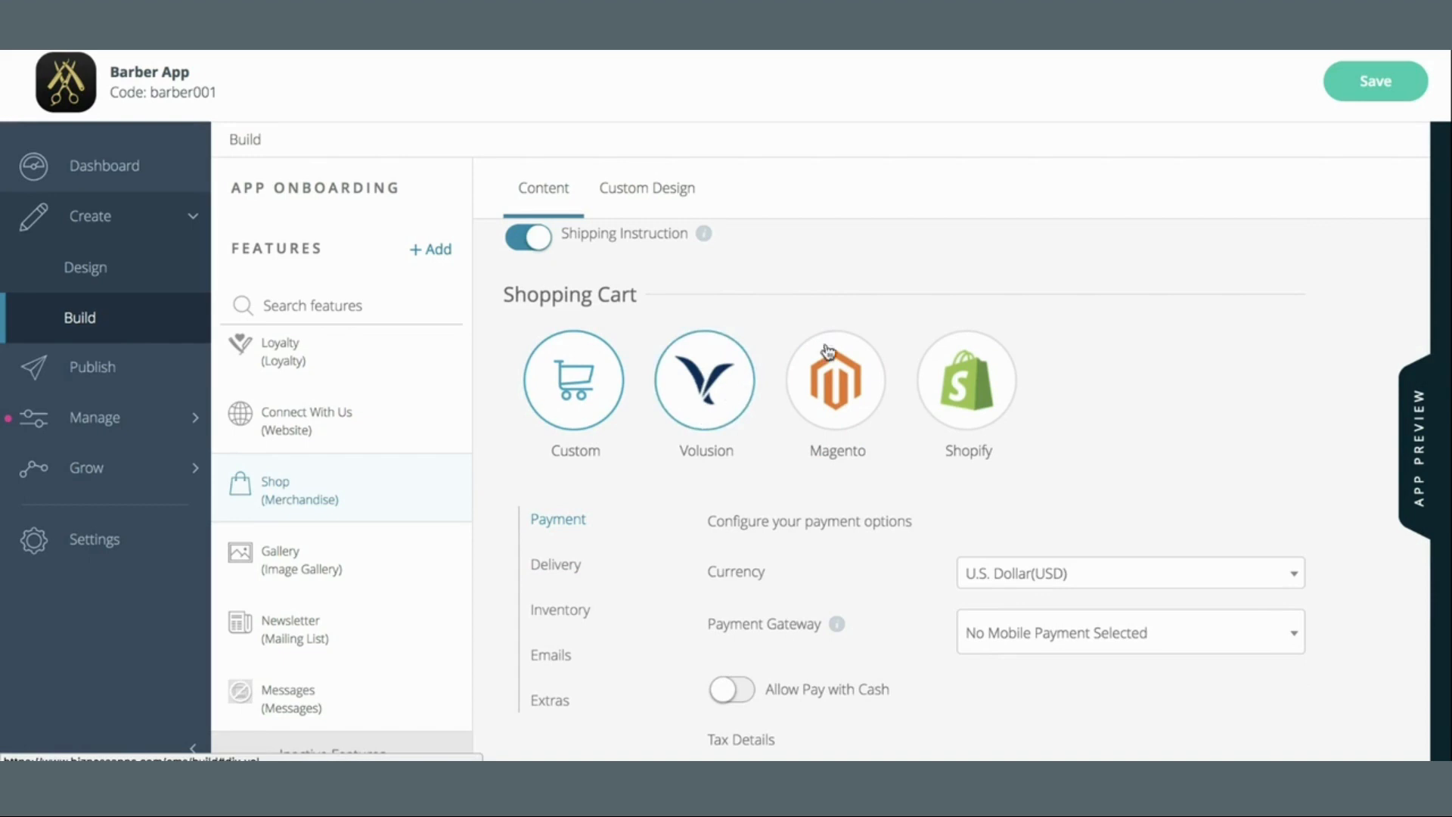
Compare the Volusion, Magento and Shopify carts, then return to the Custom shopping cart
{"action": "left_click", "coordinate": [727, 391]}
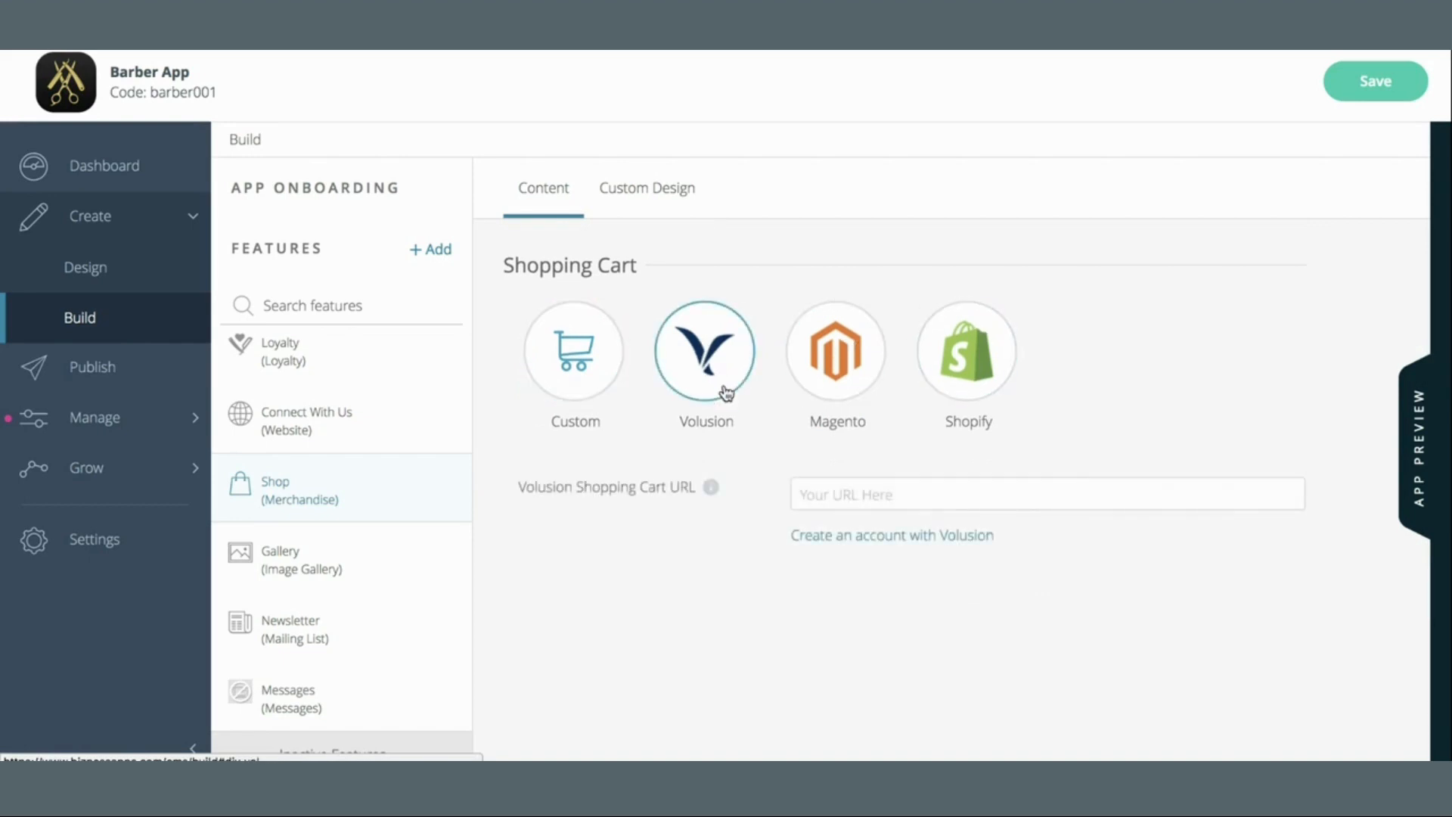
{"action": "left_click", "coordinate": [825, 374]}
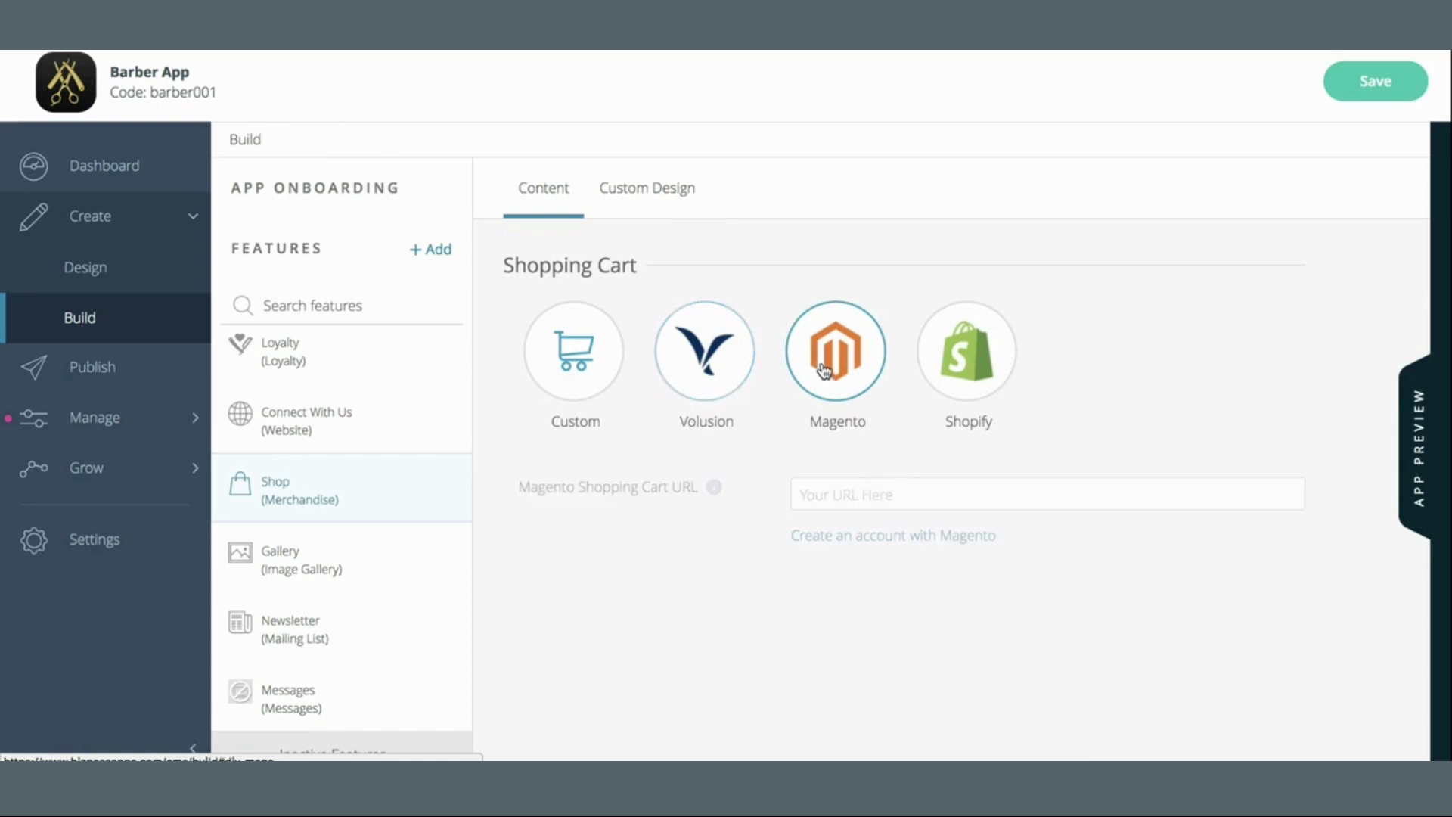
{"action": "left_click", "coordinate": [980, 370]}
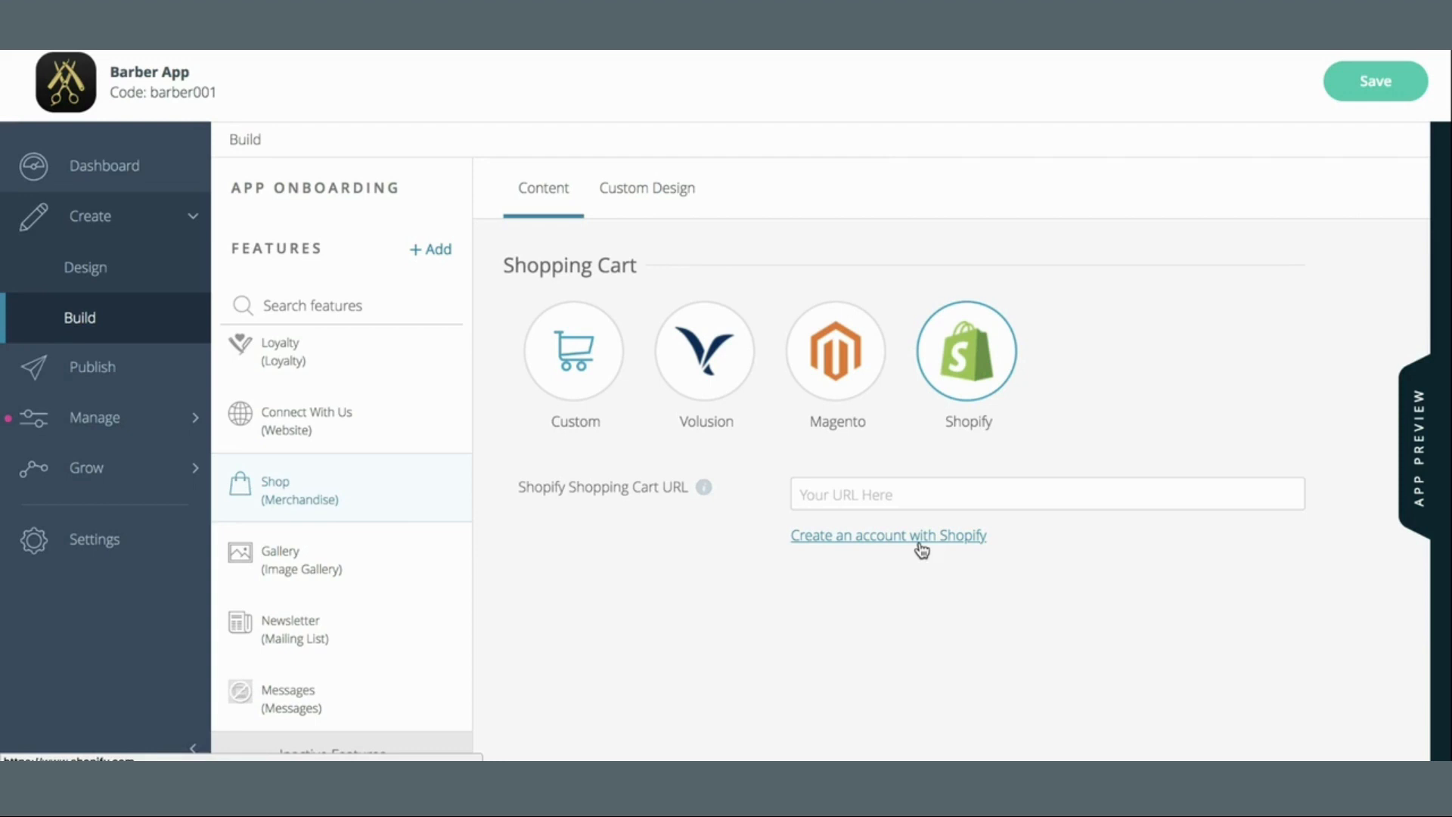
{"action": "left_click", "coordinate": [573, 355]}
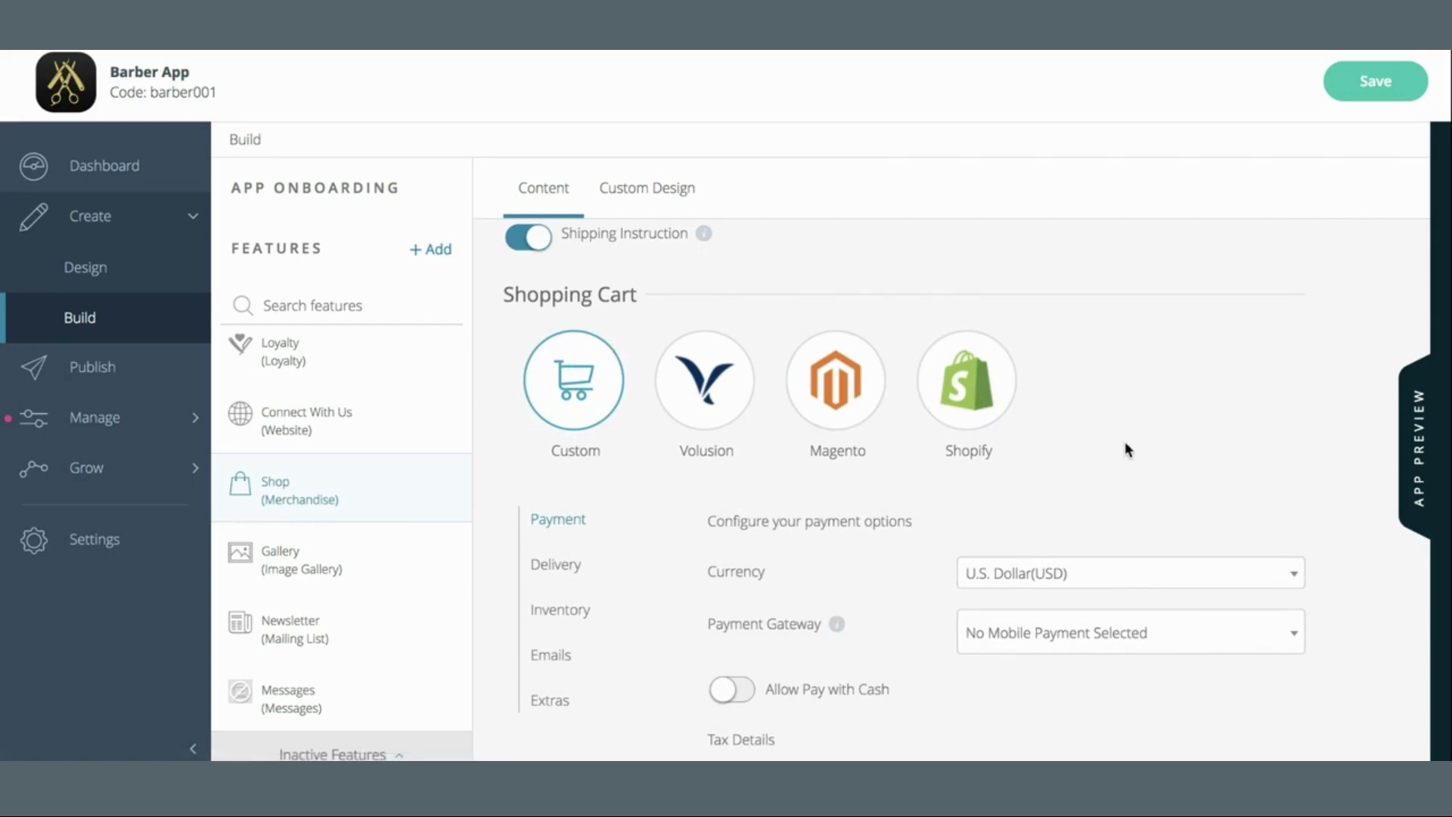
Check the currency list and keep U.S. Dollar (USD)
{"action": "scroll", "coordinate": [1124, 450], "scroll_direction": "down", "scroll_amount": 3}
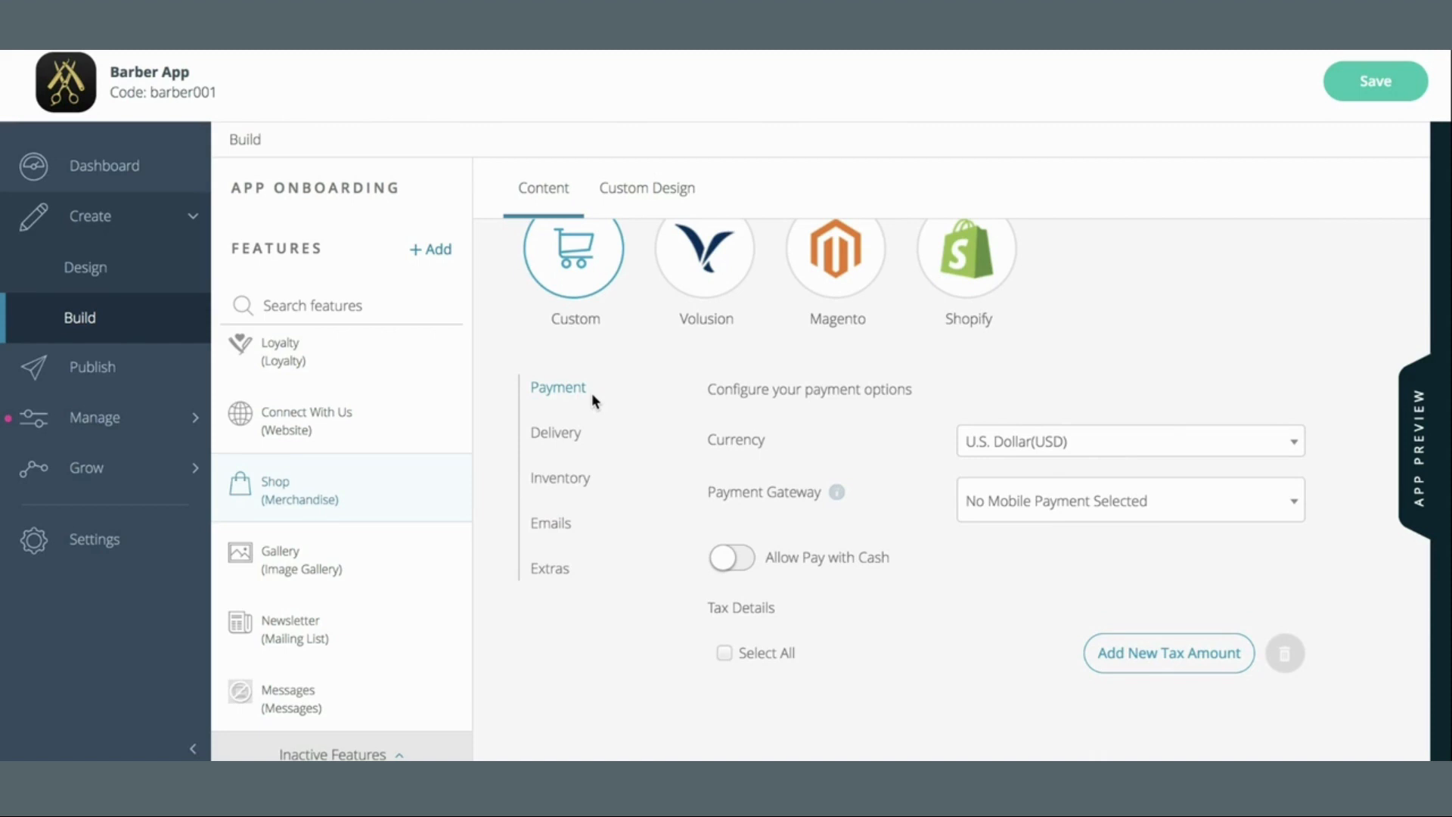
{"action": "left_click_drag", "start_coordinate": [770, 384], "coordinate": [866, 387]}
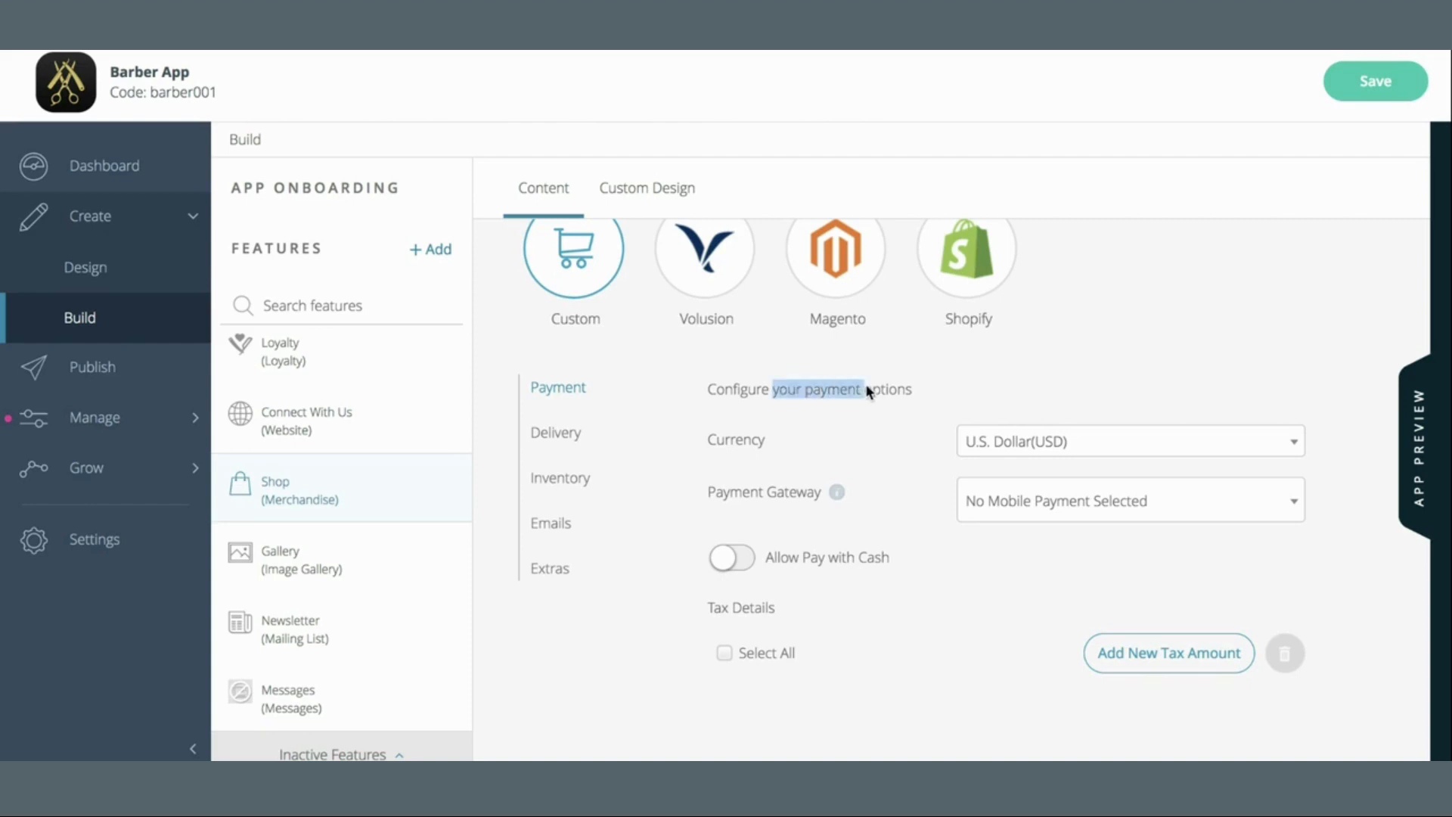
{"action": "left_click", "coordinate": [865, 384]}
{"action": "left_click", "coordinate": [1090, 450]}
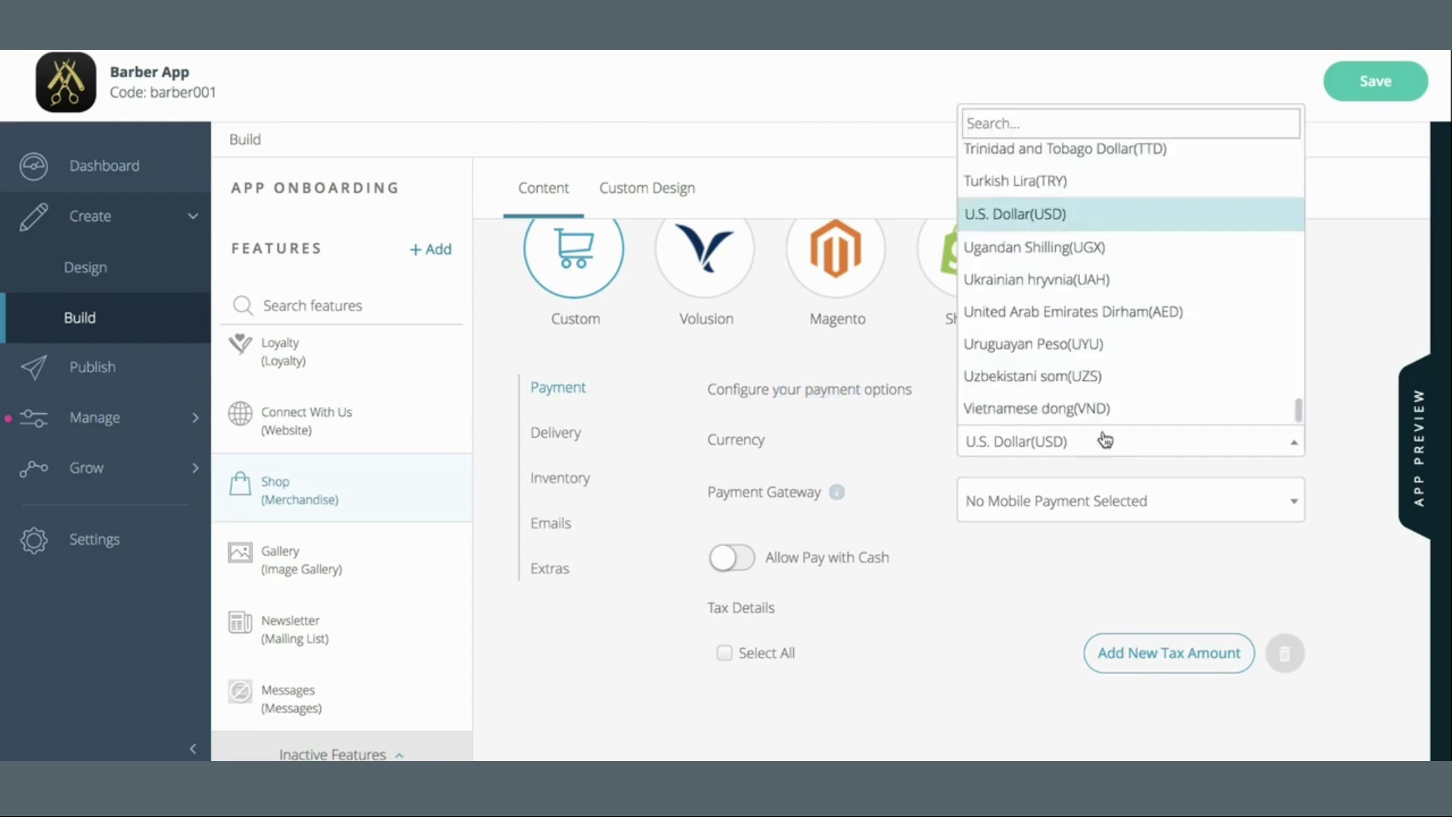
{"action": "left_click", "coordinate": [1379, 347]}
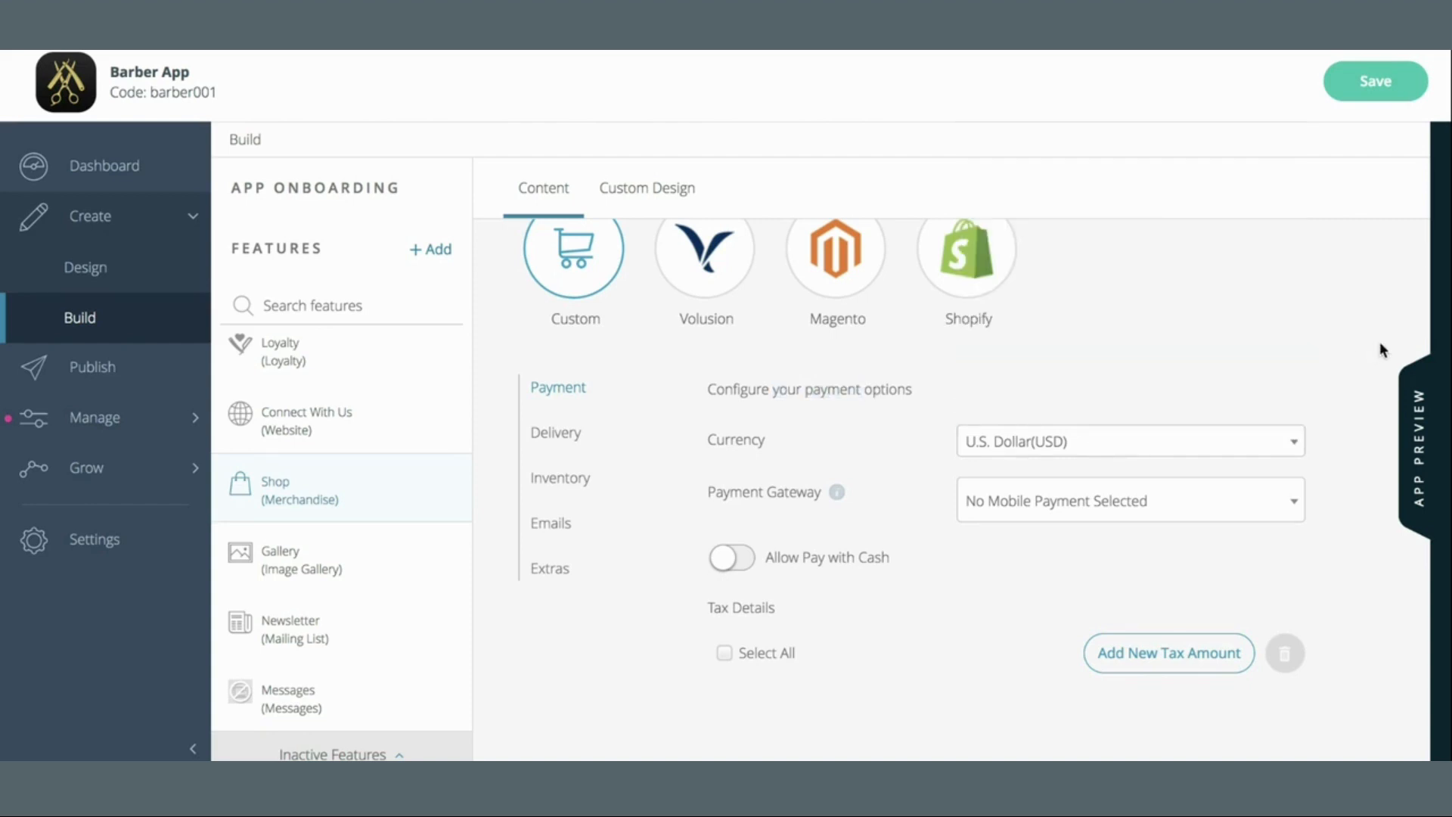
Try Braintree, PayPal and Stripe as the Shop's payment gateway
{"action": "left_click", "coordinate": [1263, 503]}
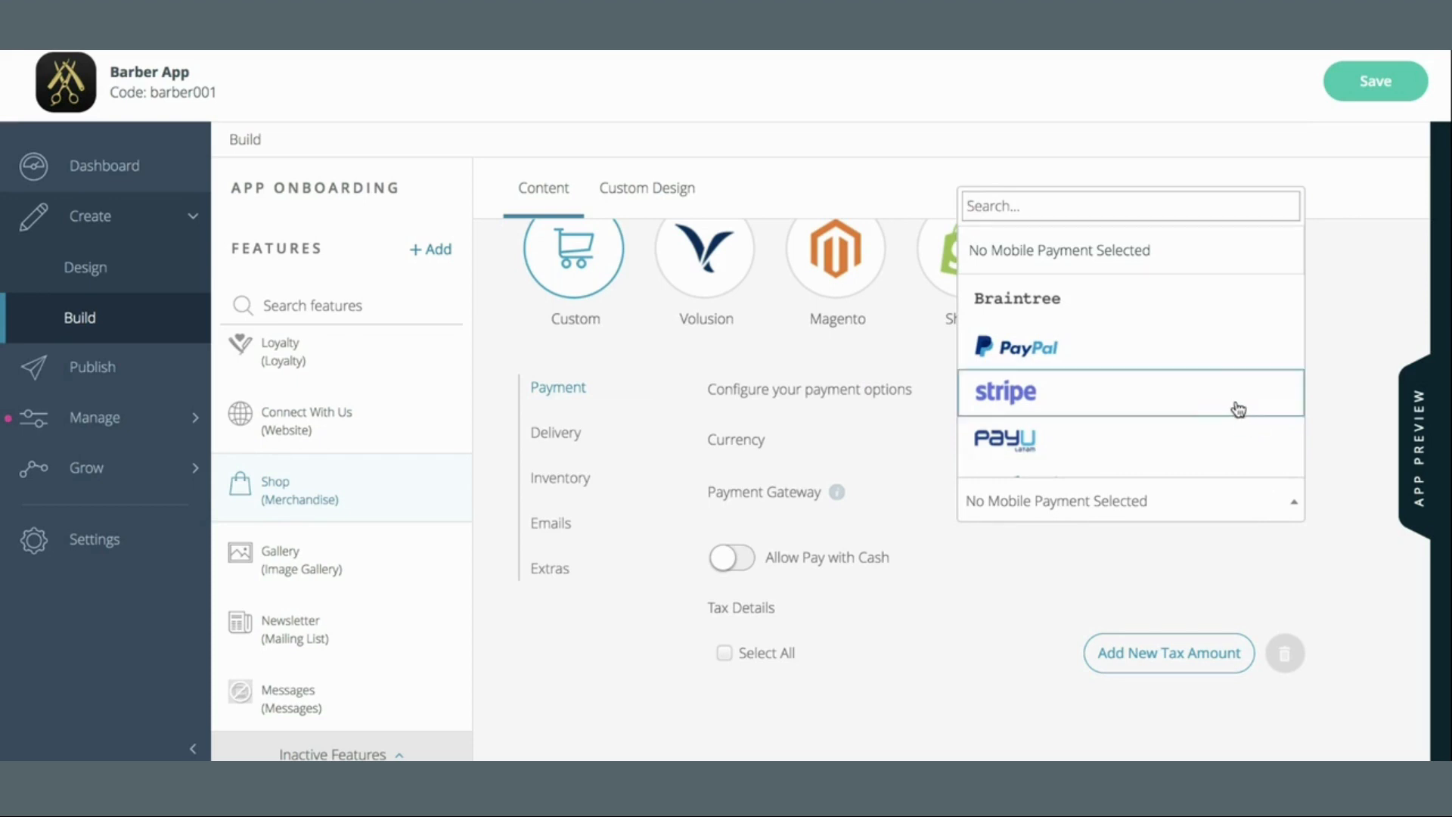
{"action": "scroll", "coordinate": [1235, 408], "scroll_direction": "down", "scroll_amount": 2}
{"action": "scroll", "coordinate": [1235, 409], "scroll_direction": "up", "scroll_amount": 2}
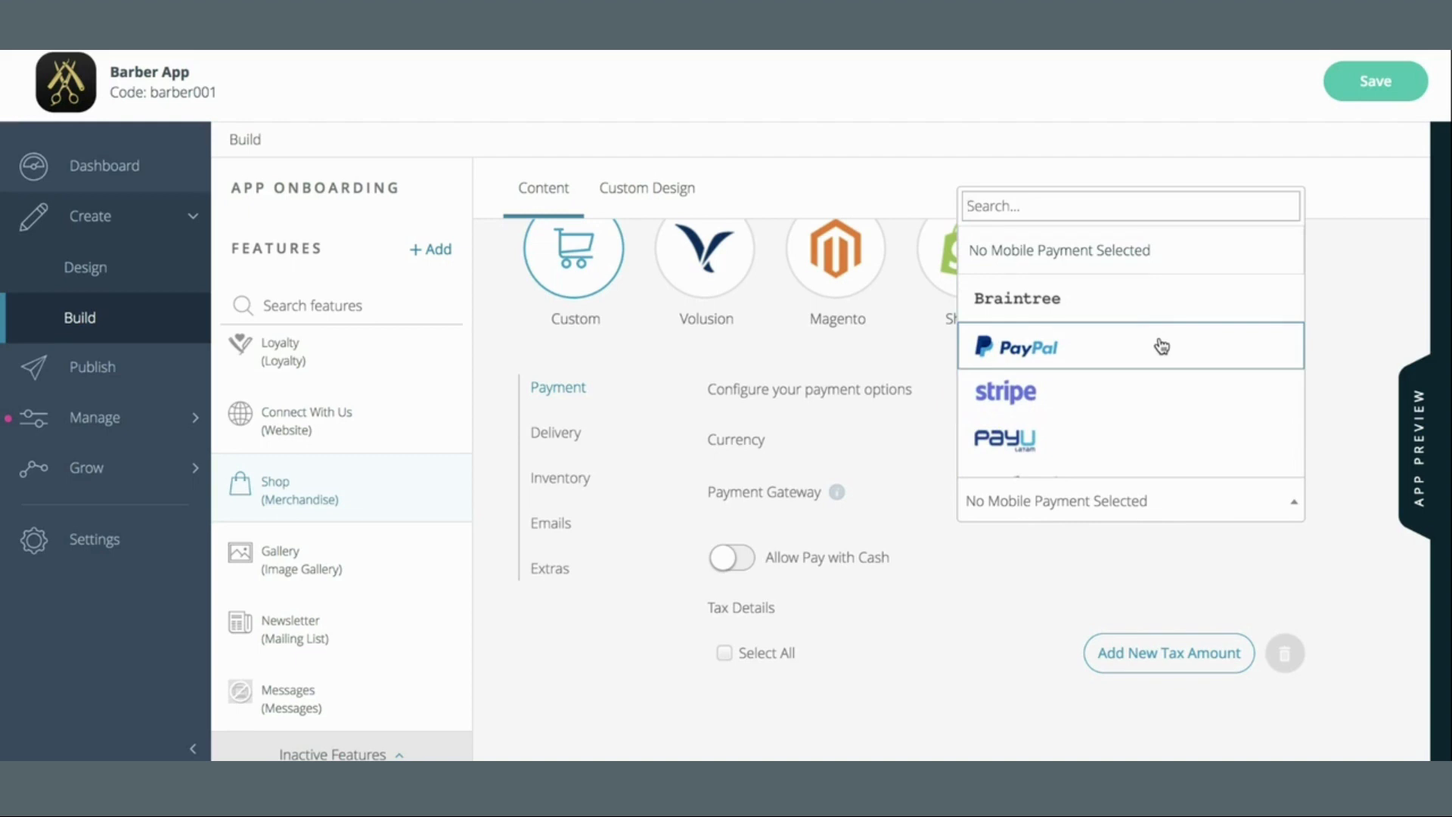
{"action": "scroll", "coordinate": [1154, 393], "scroll_direction": "down", "scroll_amount": 2}
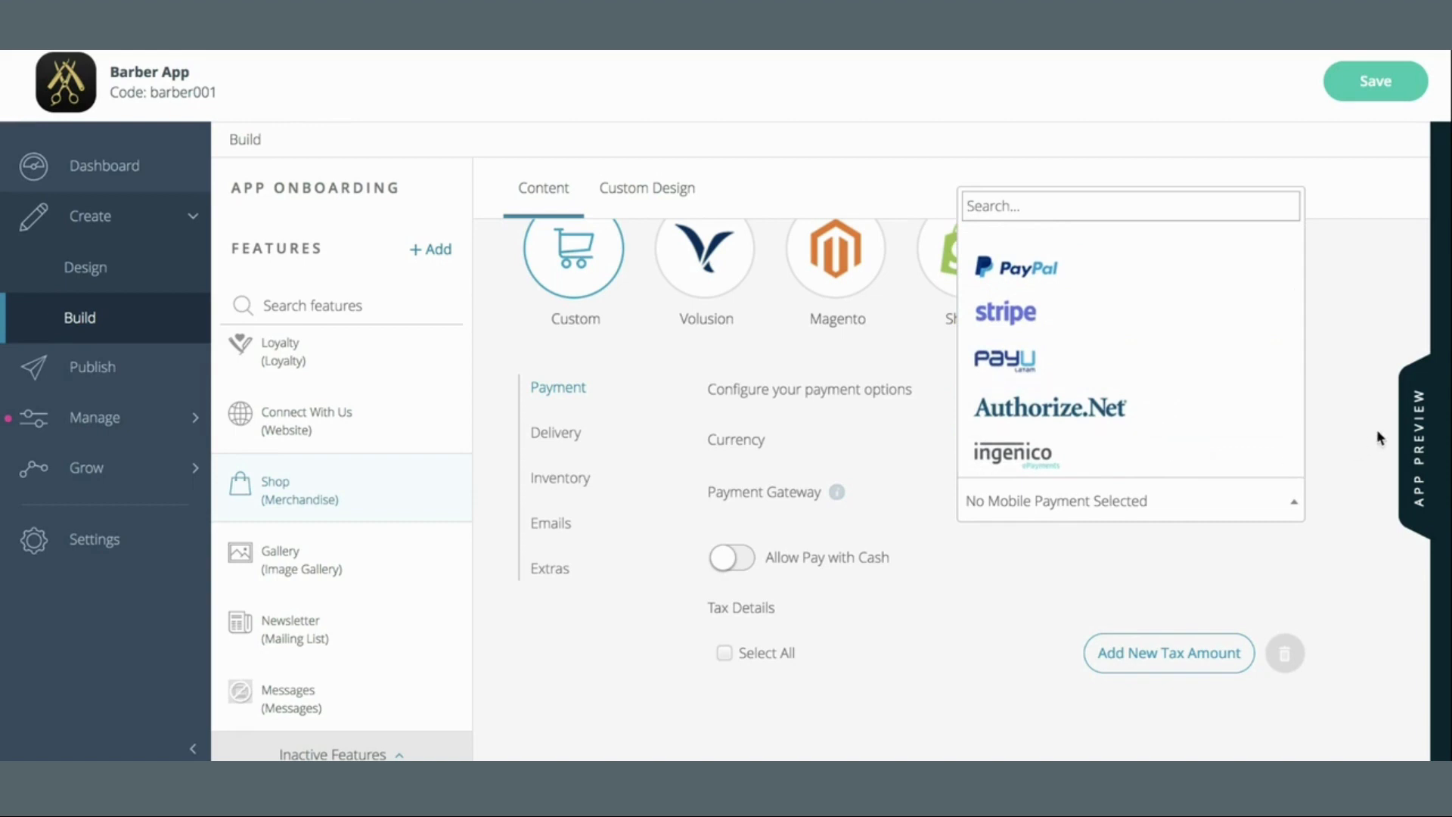
{"action": "scroll", "coordinate": [1286, 299], "scroll_direction": "up", "scroll_amount": 2}
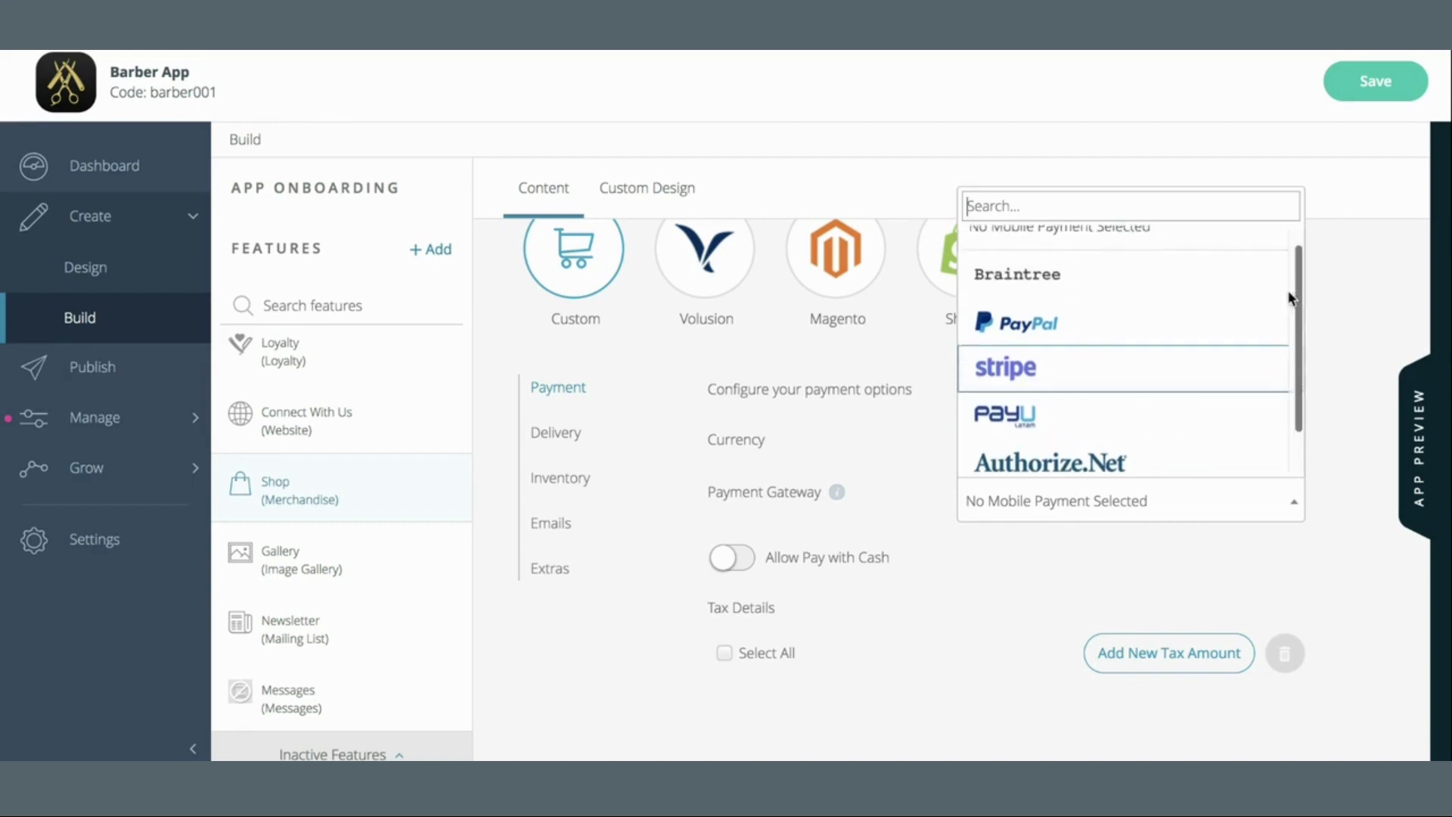
{"action": "left_click", "coordinate": [1201, 279]}
{"action": "left_click", "coordinate": [1135, 509]}
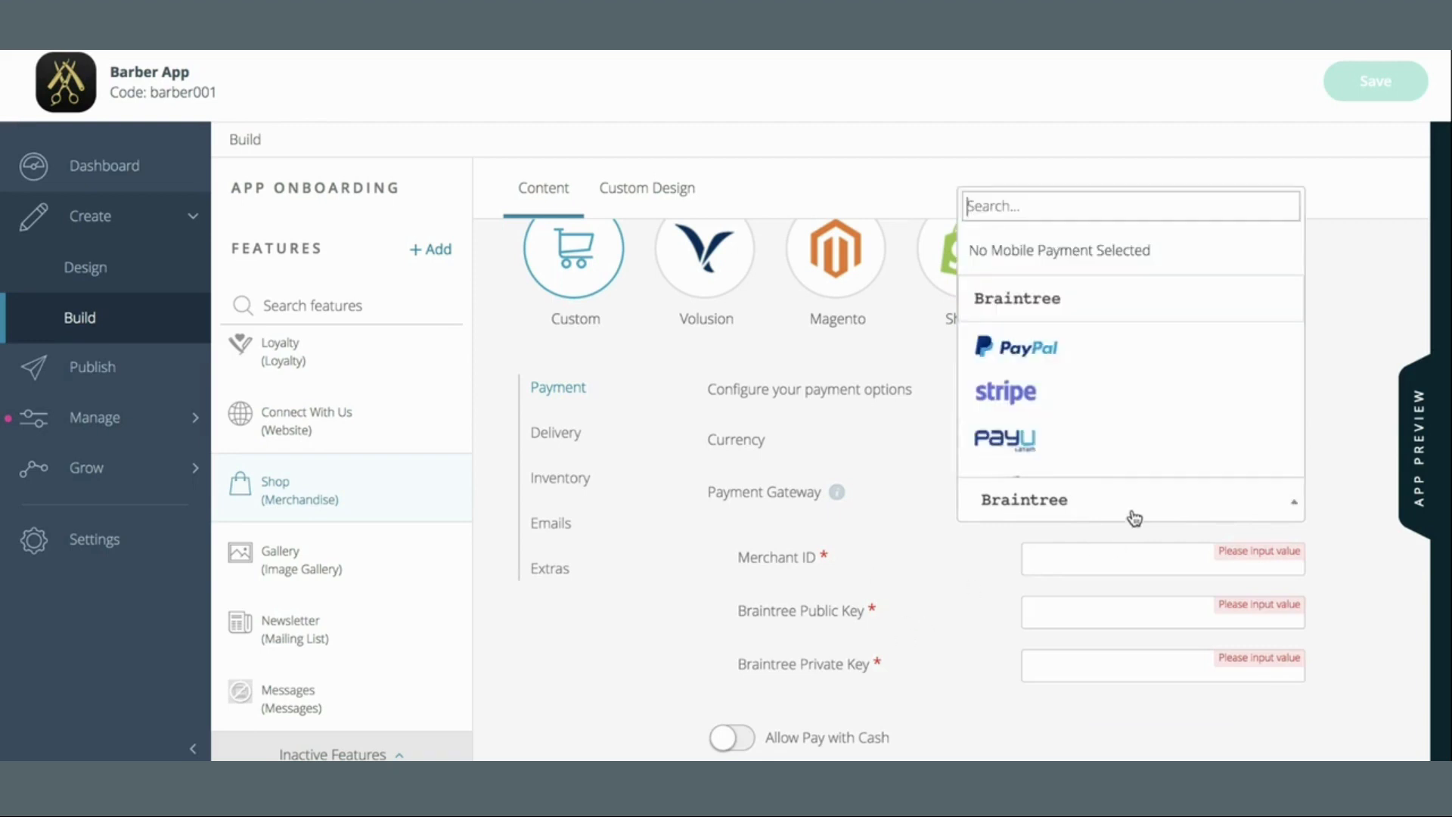
{"action": "left_click", "coordinate": [1112, 355]}
{"action": "left_click", "coordinate": [1069, 517]}
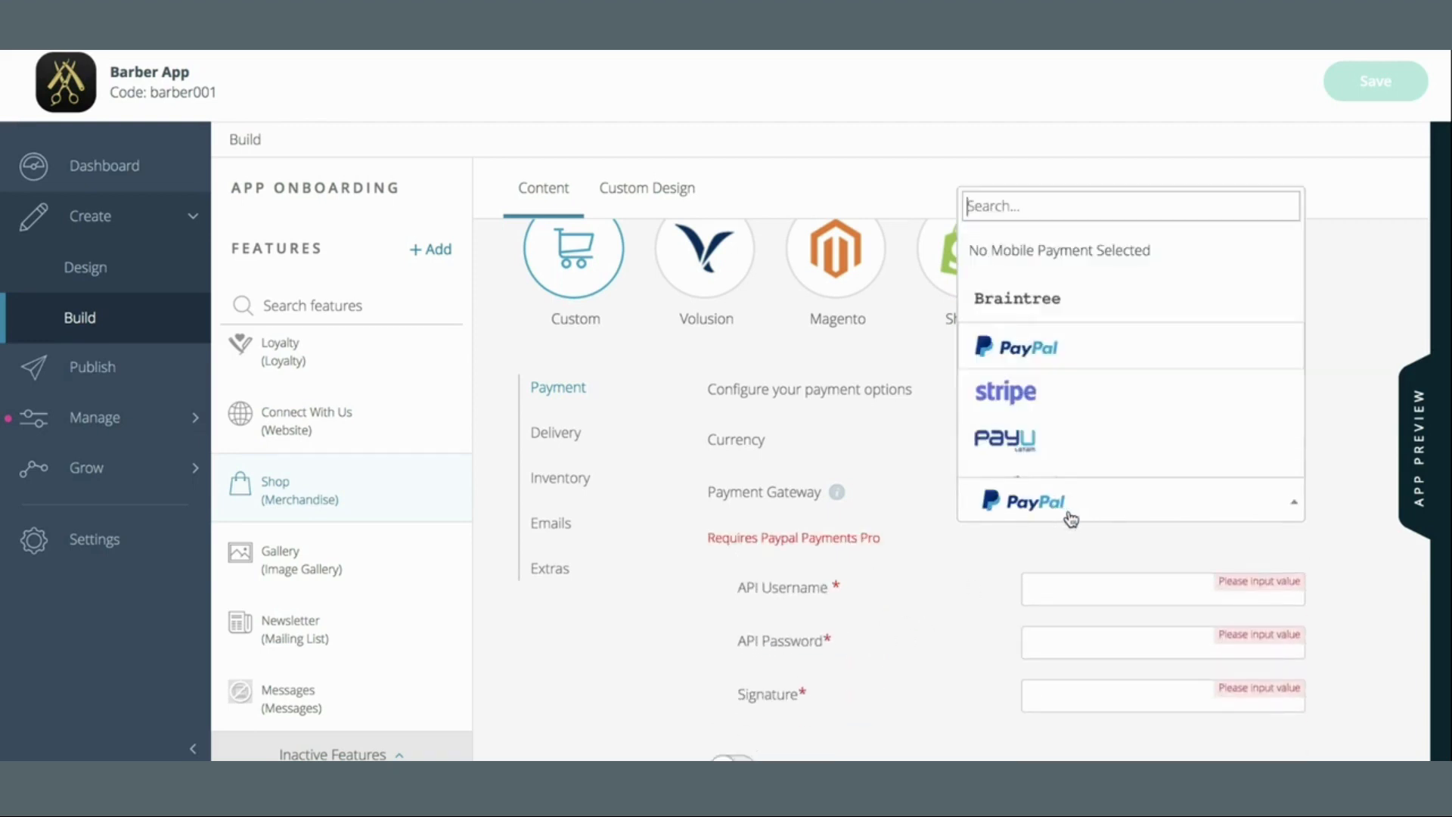
{"action": "left_click", "coordinate": [1095, 397]}
Reset the gateway to No Mobile Payment Selected and turn on Allow Pay with Cash
{"action": "left_click", "coordinate": [1168, 520]}
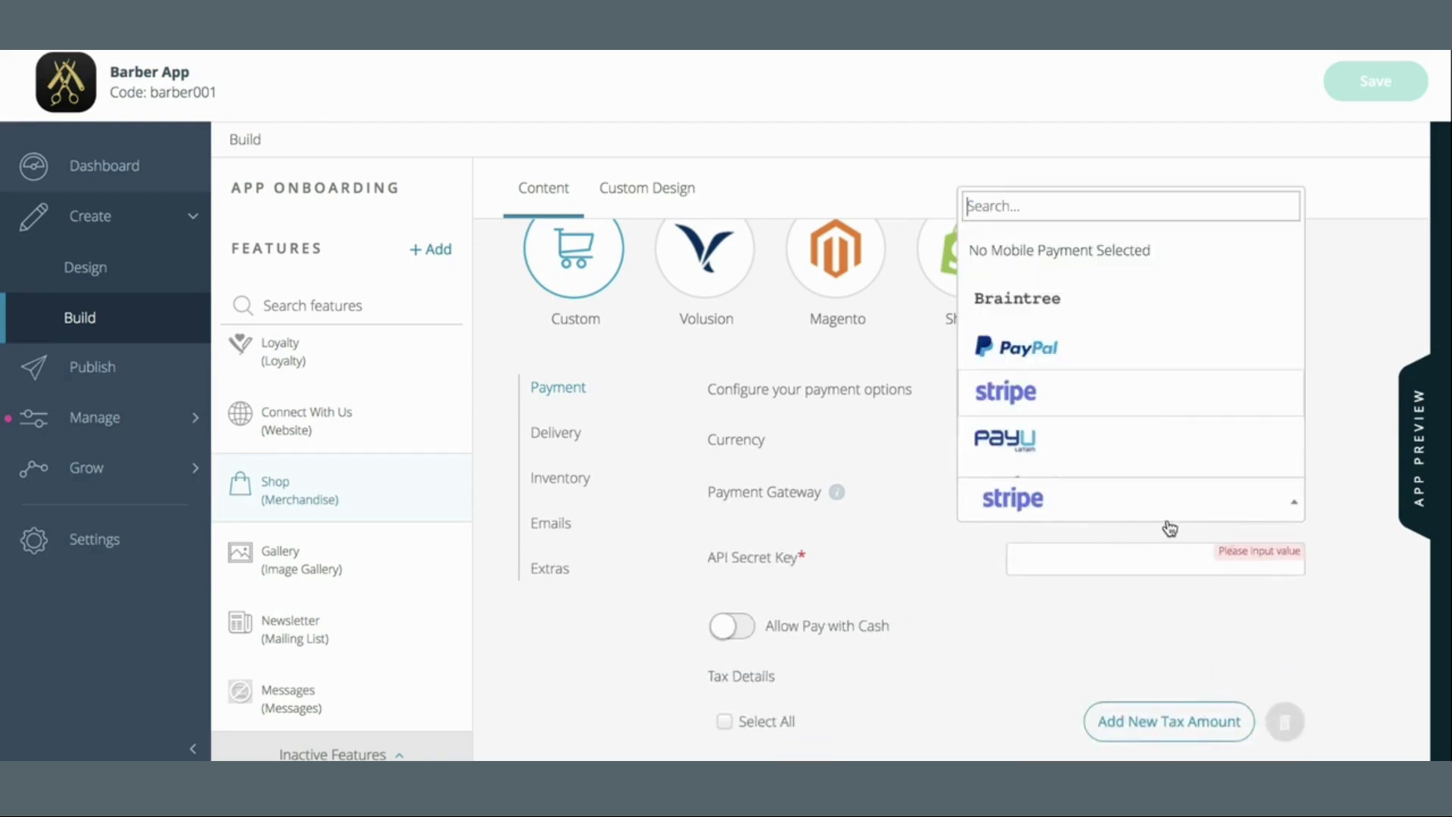
{"action": "scroll", "coordinate": [1141, 366], "scroll_direction": "down", "scroll_amount": 2}
{"action": "scroll", "coordinate": [1143, 368], "scroll_direction": "up", "scroll_amount": 2}
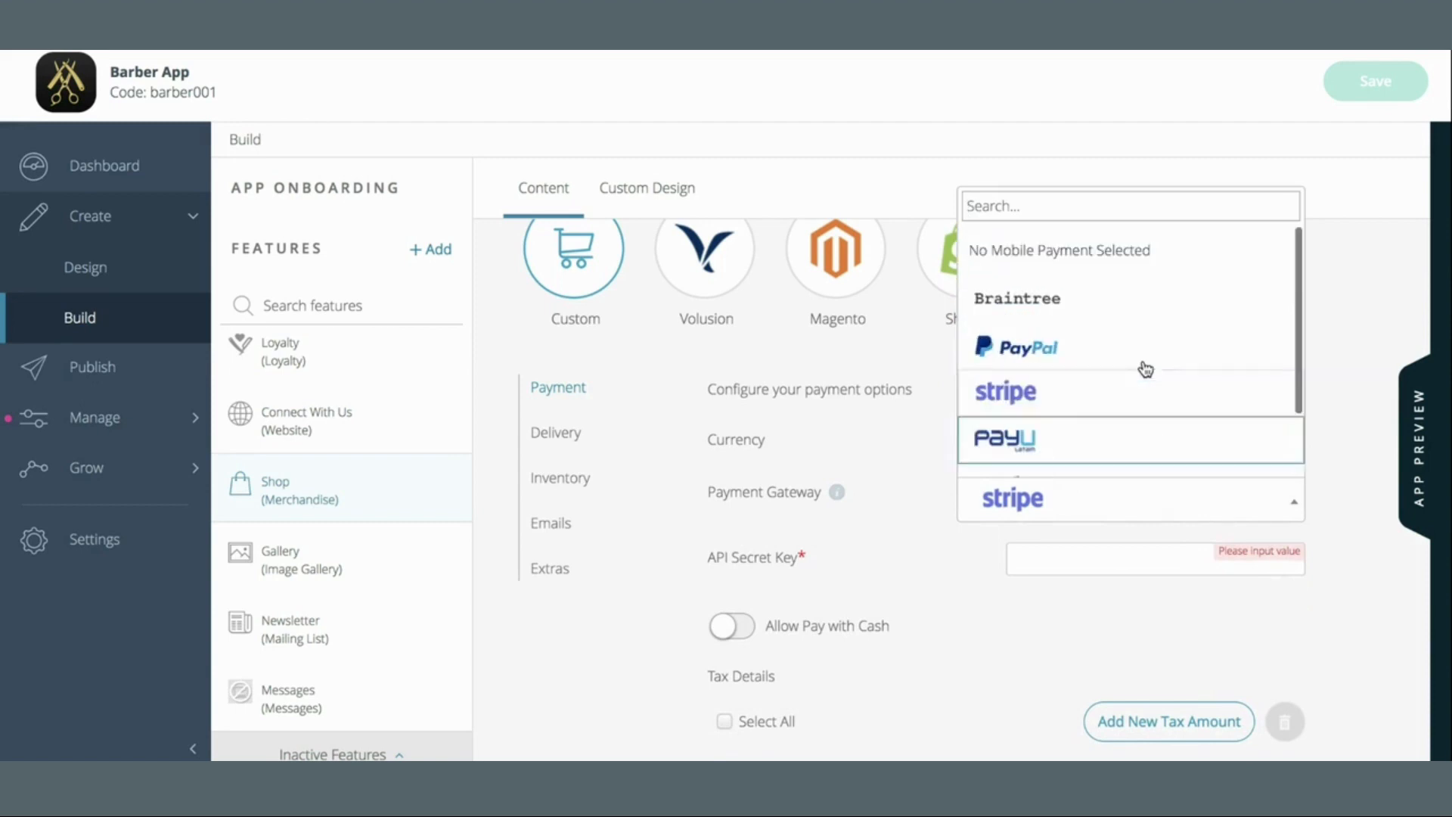
{"action": "left_click", "coordinate": [1143, 252]}
{"action": "left_click", "coordinate": [743, 556]}
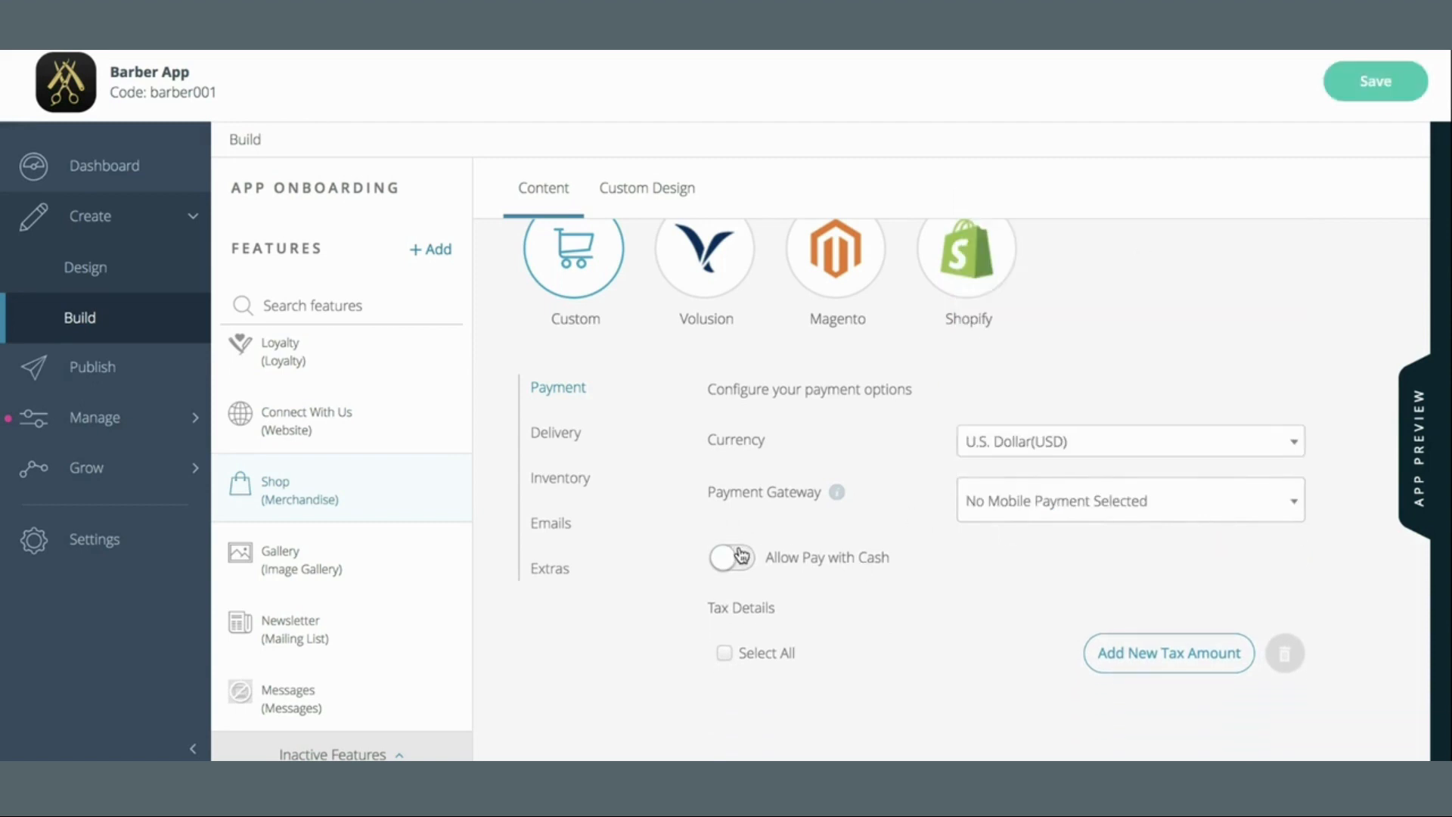
Add a 'Sales Tax' entry using the Rate method at 8.75
{"action": "scroll", "coordinate": [972, 605], "scroll_direction": "down", "scroll_amount": 3}
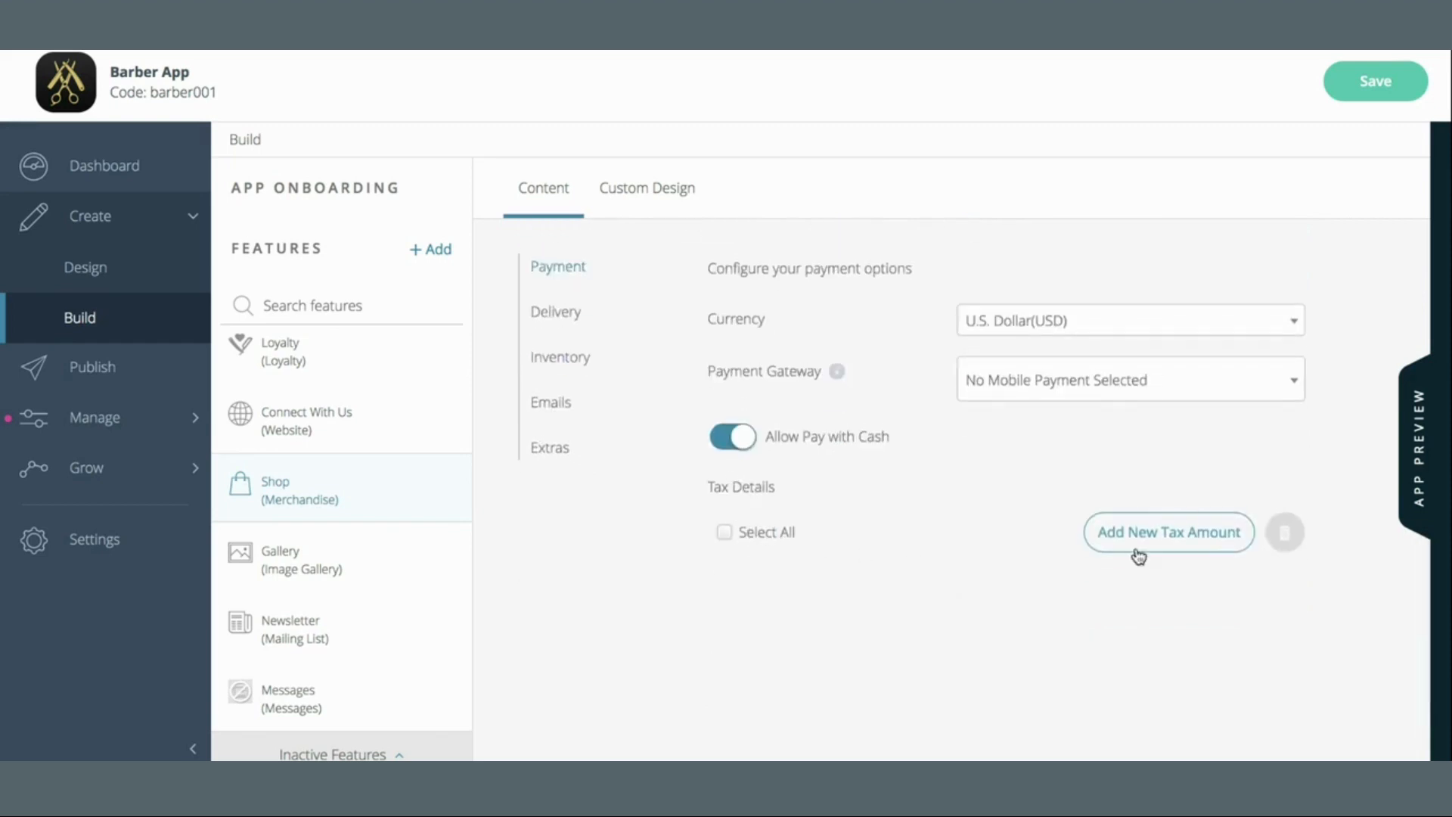
{"action": "left_click", "coordinate": [1200, 536]}
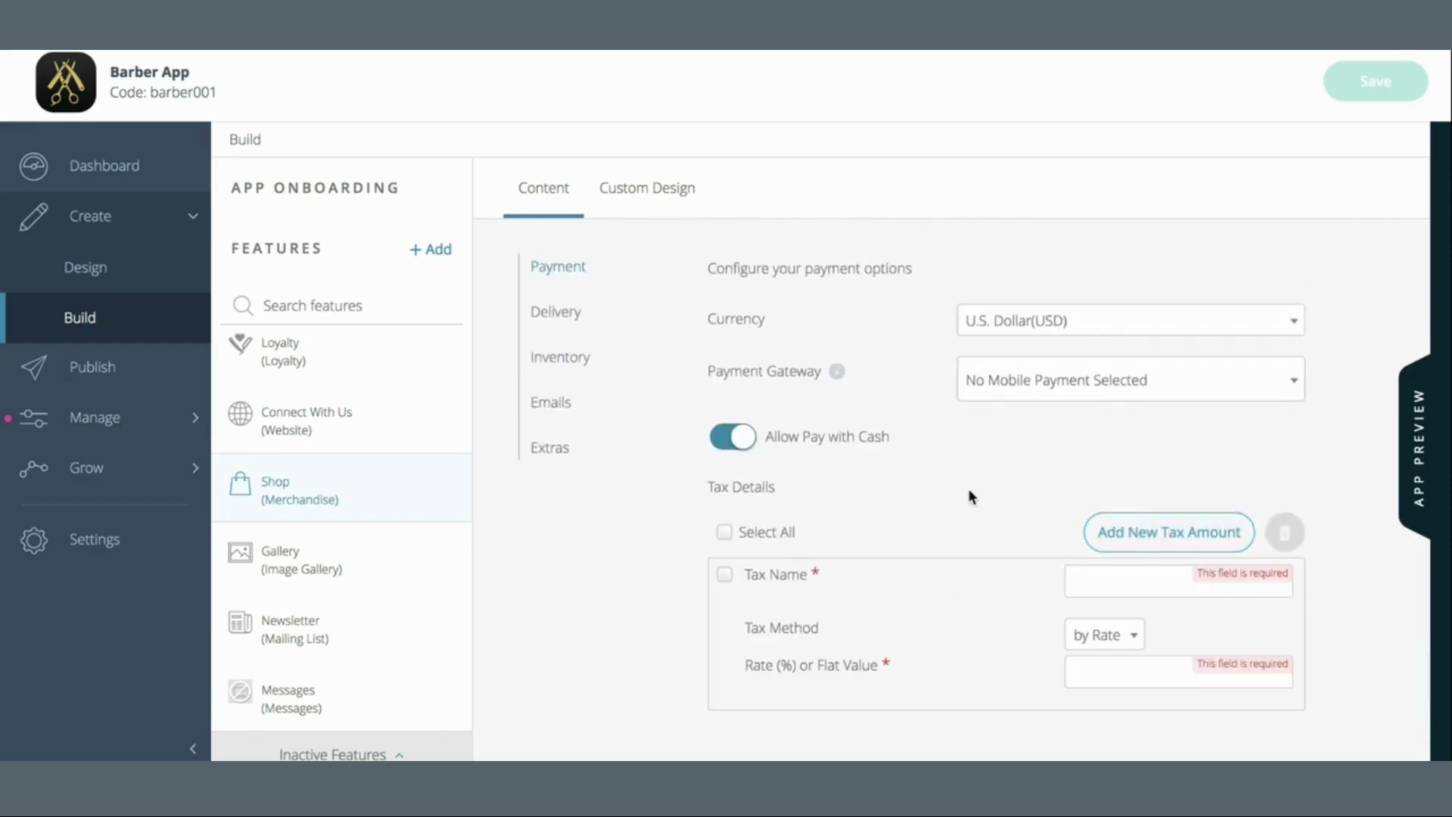
{"action": "scroll", "coordinate": [983, 492], "scroll_direction": "down", "scroll_amount": 1}
{"action": "left_click", "coordinate": [1165, 530]}
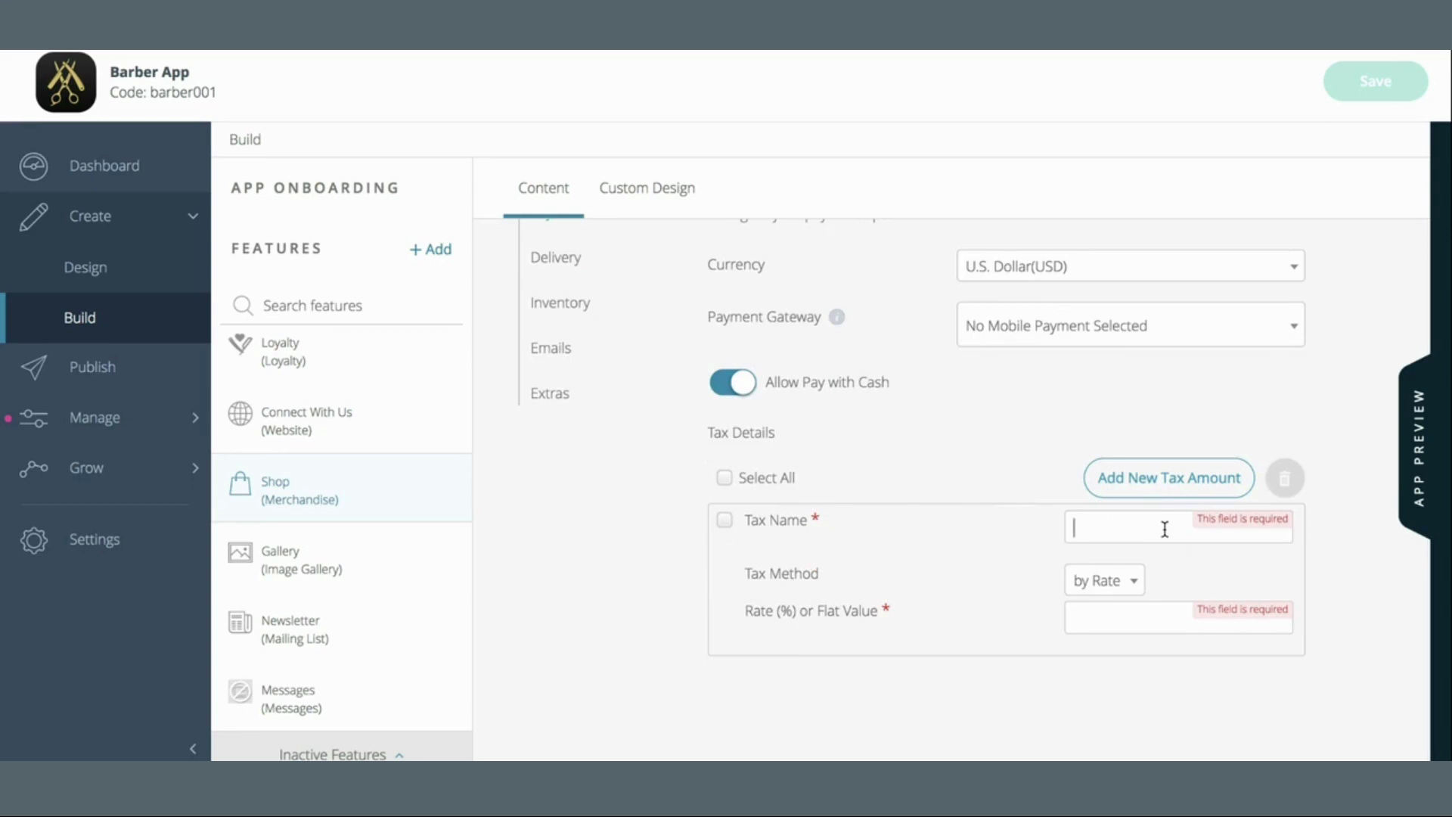
{"action": "type", "text": "Sales Tax"}
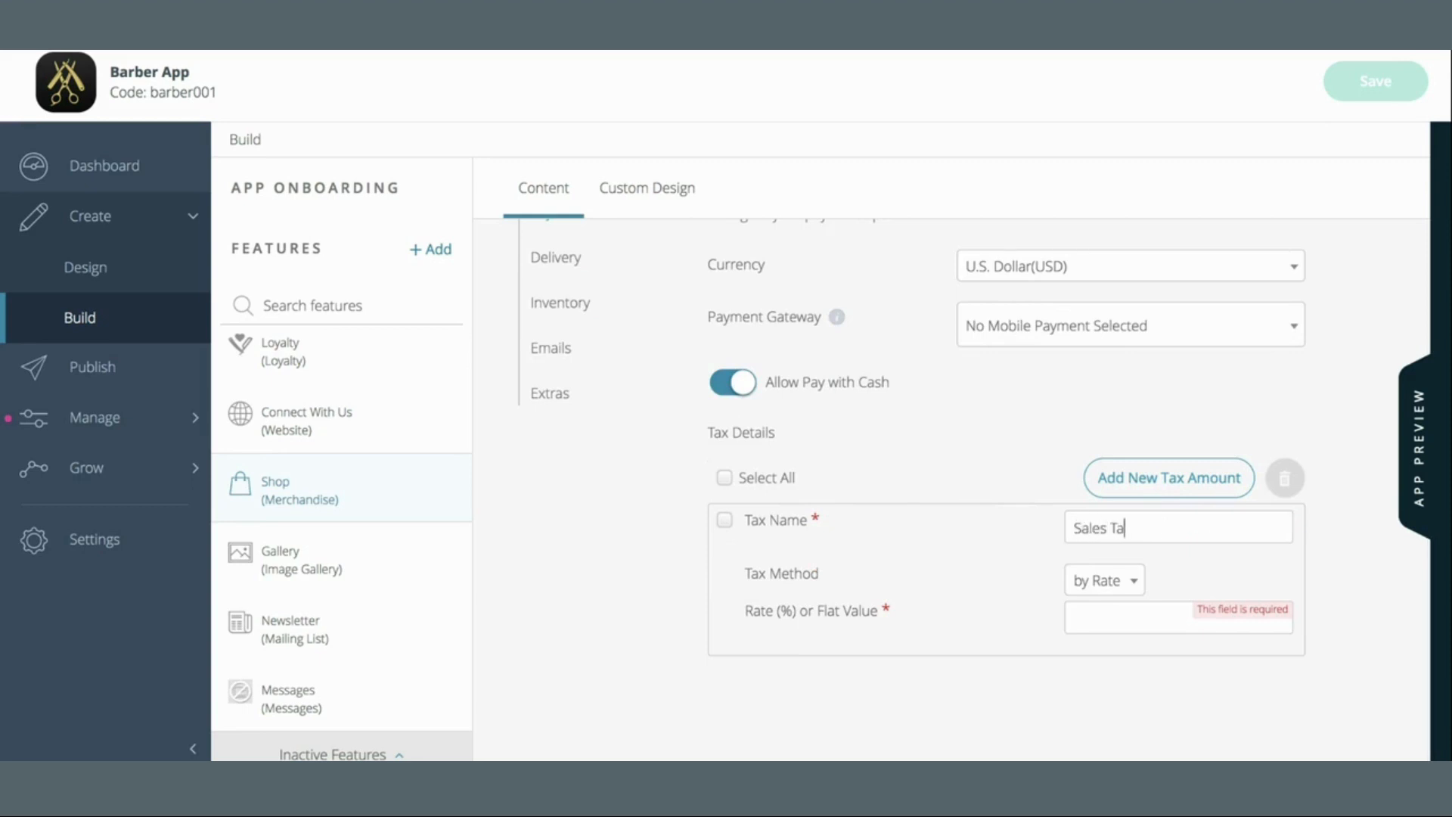
{"action": "left_click", "coordinate": [1103, 594]}
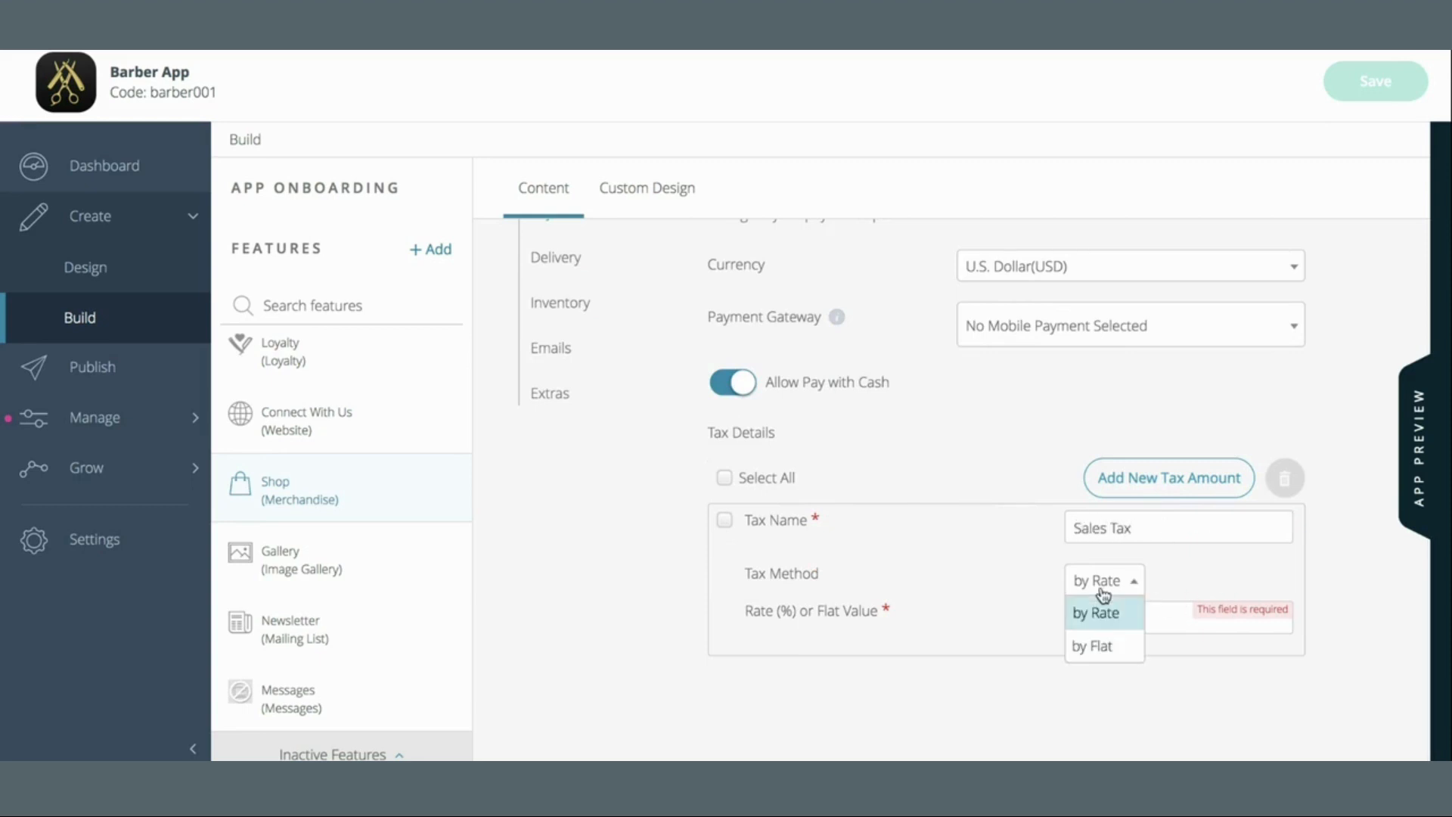
{"action": "left_click", "coordinate": [1168, 594]}
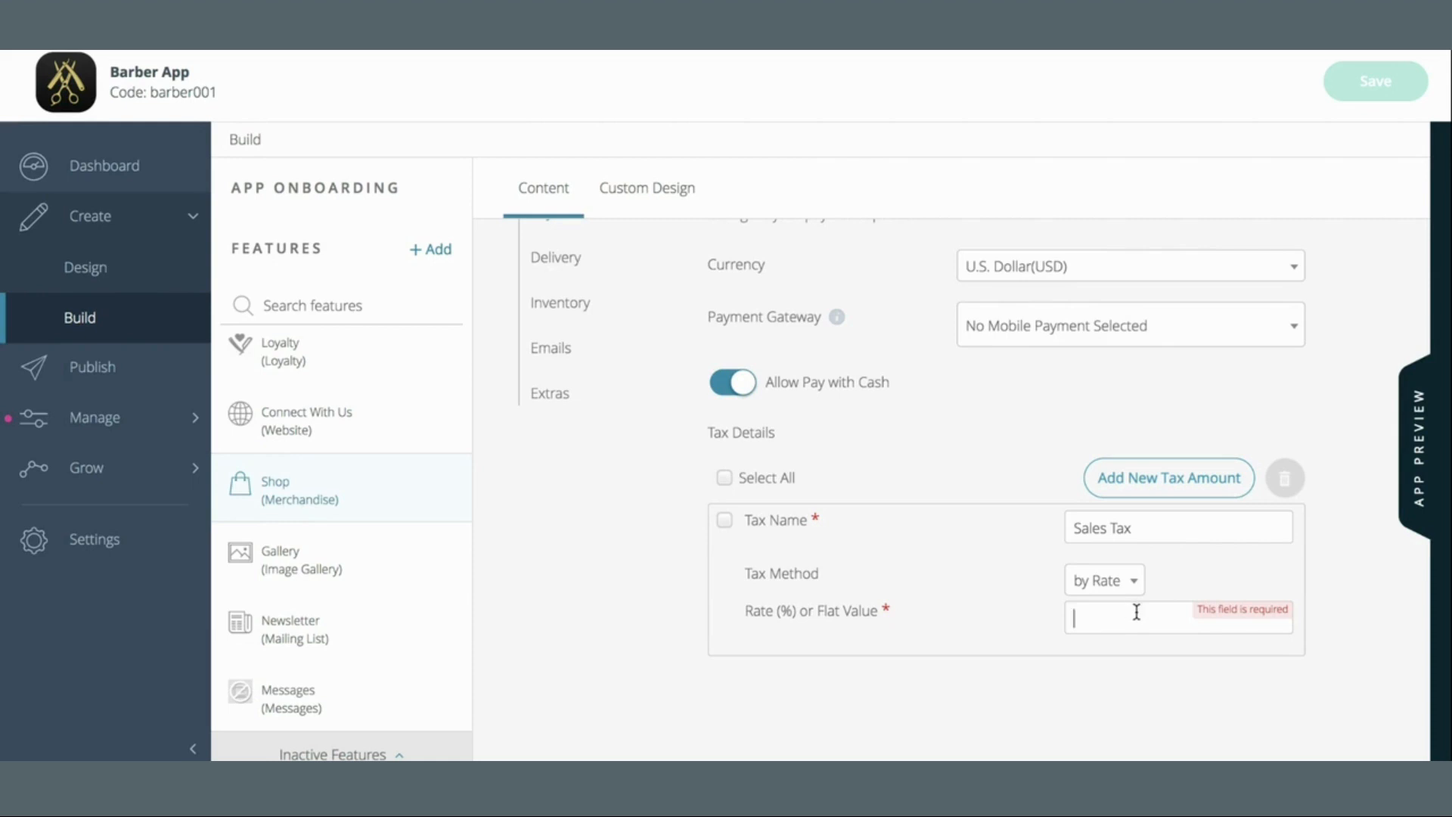
{"action": "left_click", "coordinate": [1137, 612]}
{"action": "type", "text": "8"}
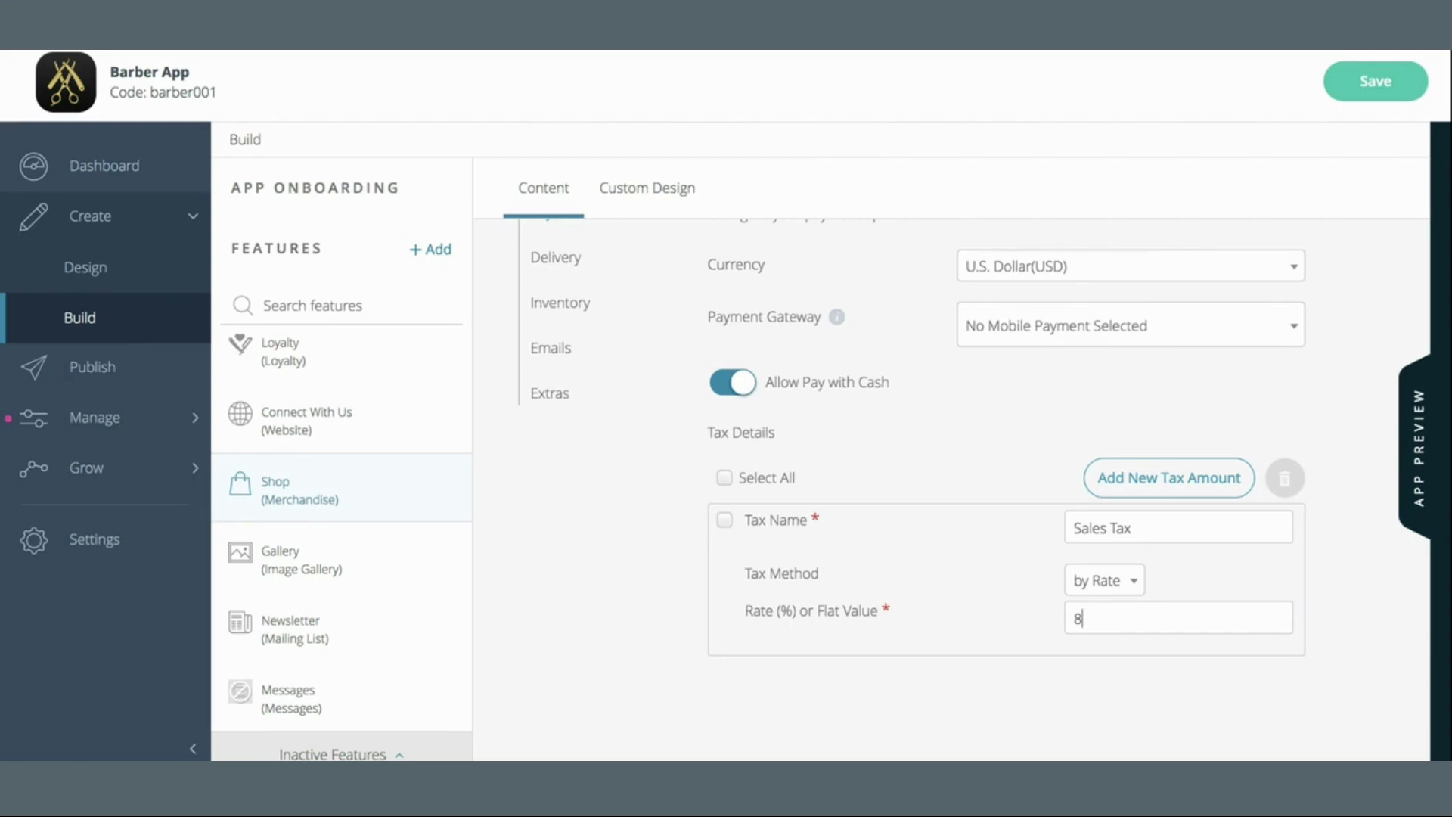
{"action": "type", "text": ".75"}
Save the Shop payment settings and scroll through them to review
{"action": "left_click", "coordinate": [1378, 84]}
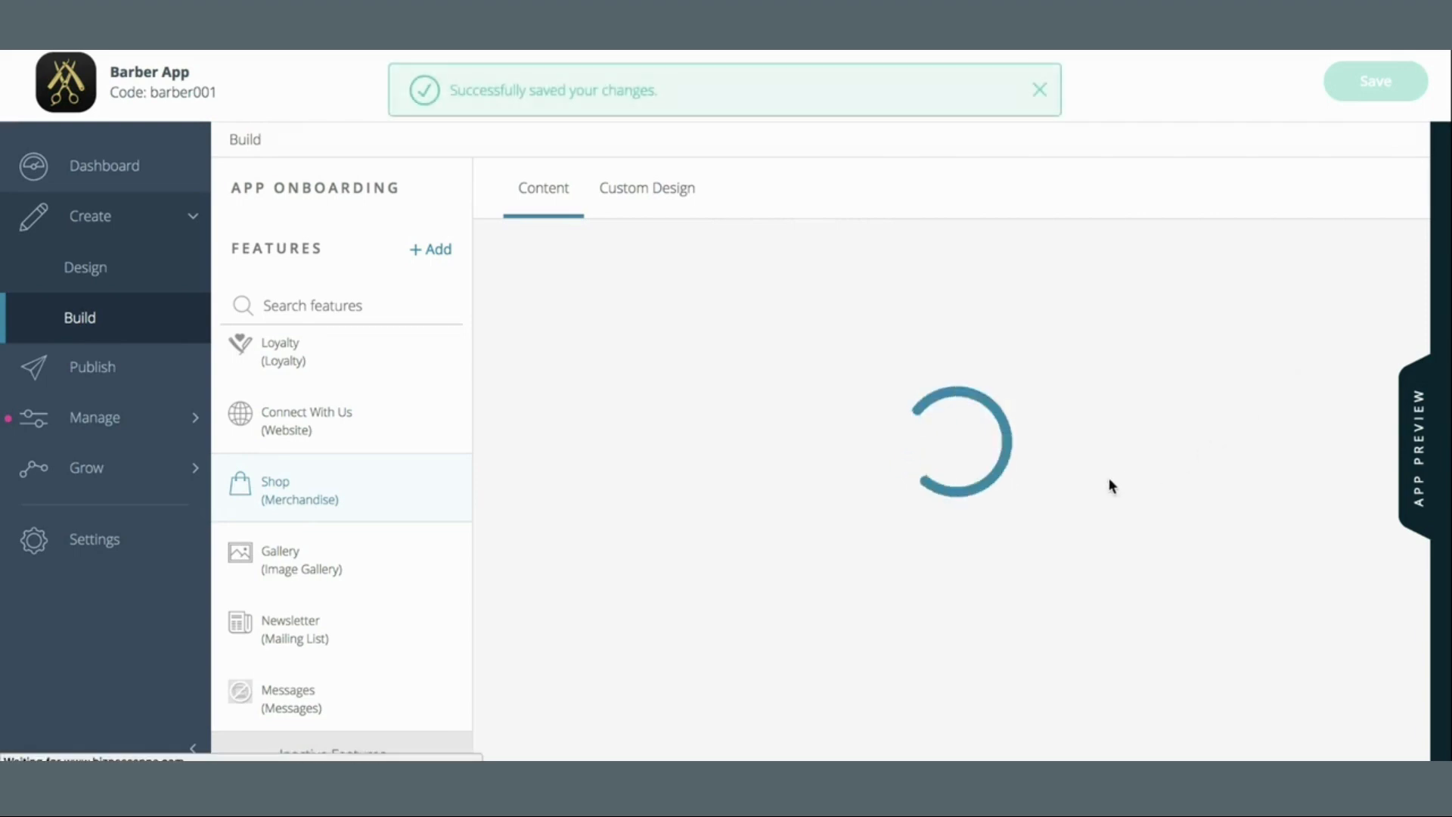
{"action": "scroll", "coordinate": [1109, 478], "scroll_direction": "down", "scroll_amount": 4}
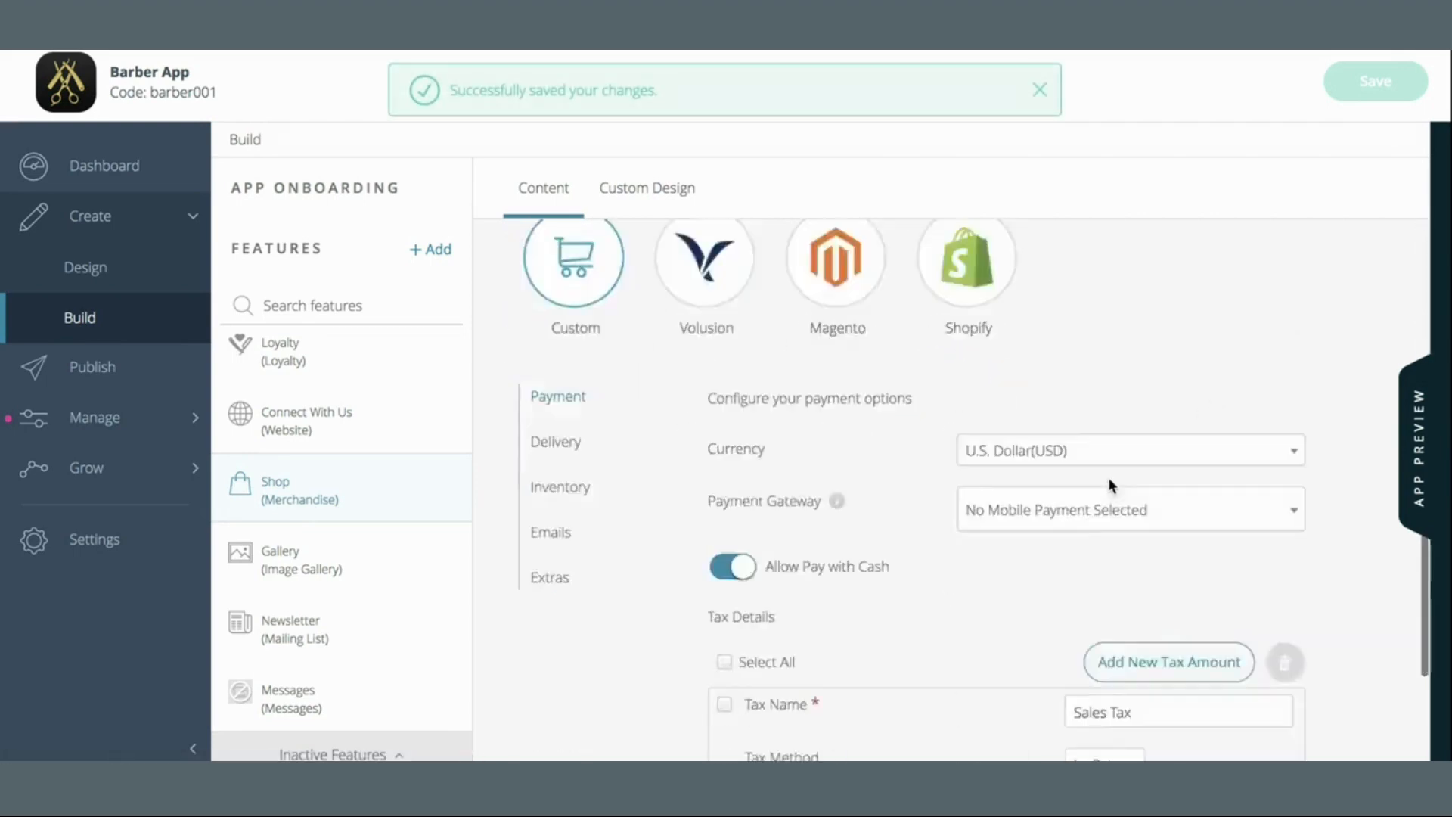
{"action": "scroll", "coordinate": [1109, 478], "scroll_direction": "down", "scroll_amount": 3}
{"action": "scroll", "coordinate": [1038, 416], "scroll_direction": "up", "scroll_amount": 2}
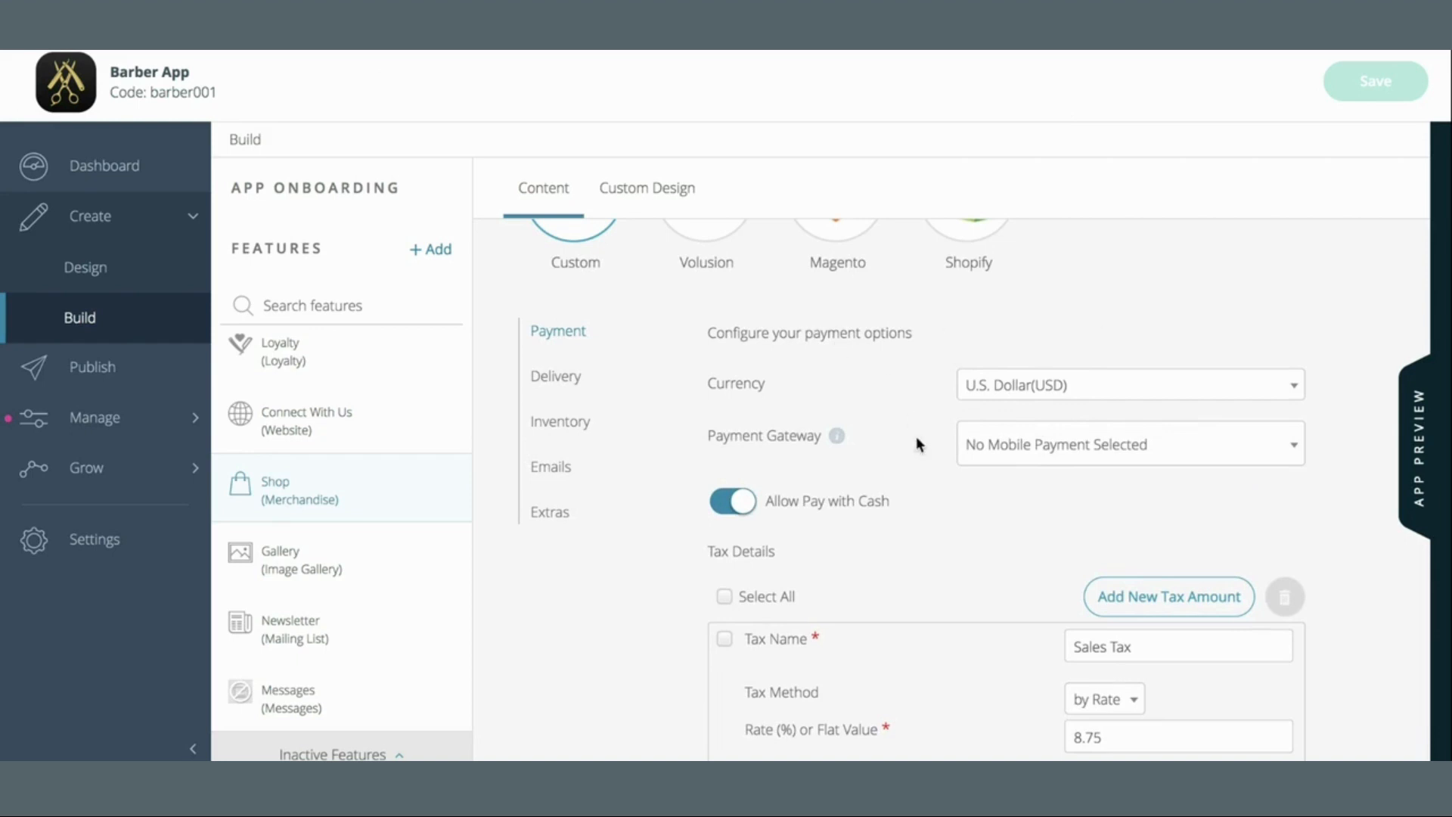
{"action": "scroll", "coordinate": [900, 454], "scroll_direction": "down", "scroll_amount": 2}
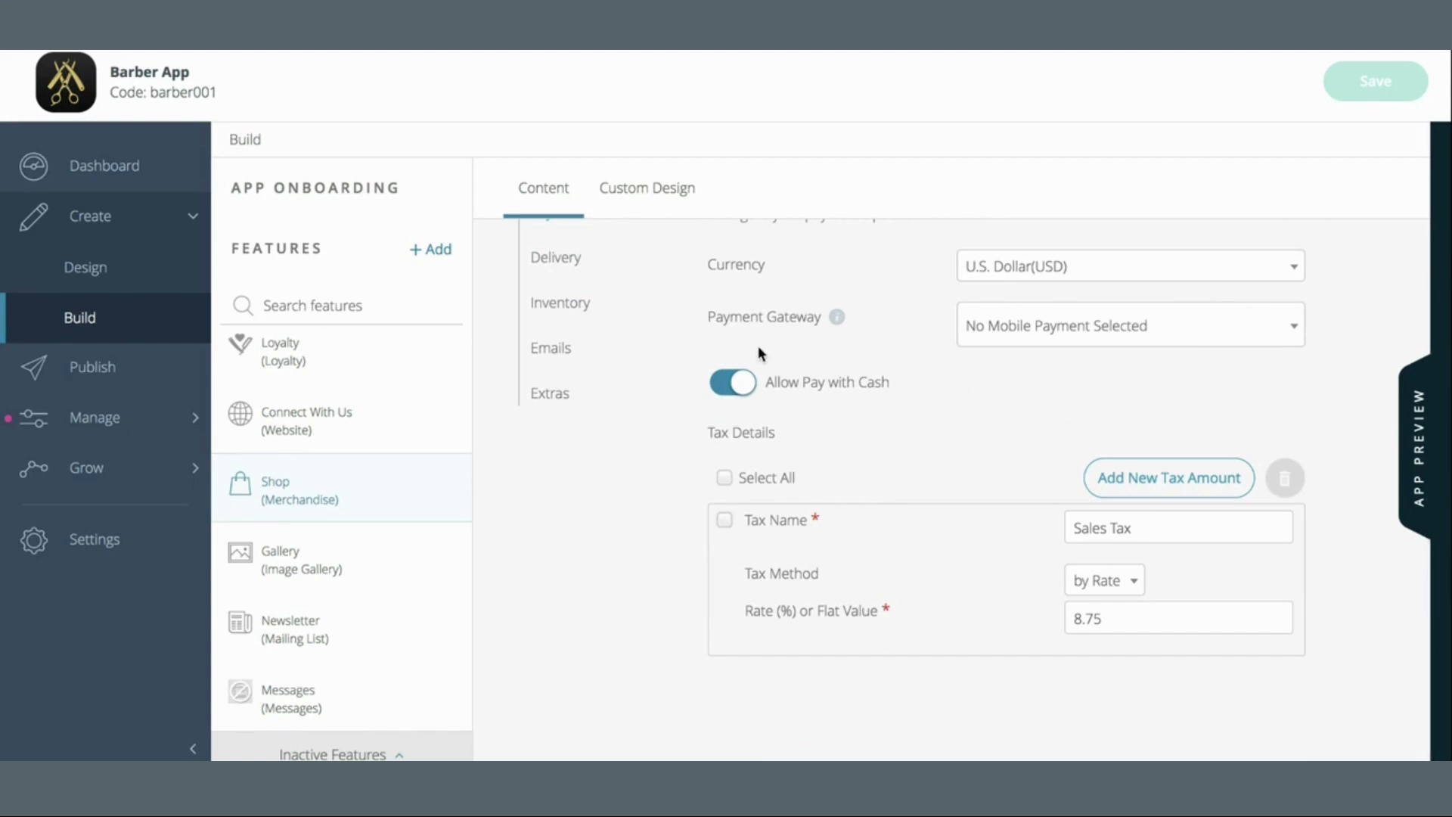
{"action": "scroll", "coordinate": [758, 347], "scroll_direction": "up", "scroll_amount": 1}
Open Shop Delivery settings and read the Pickup, Digital and Shipping Method tooltips
{"action": "left_click", "coordinate": [559, 316]}
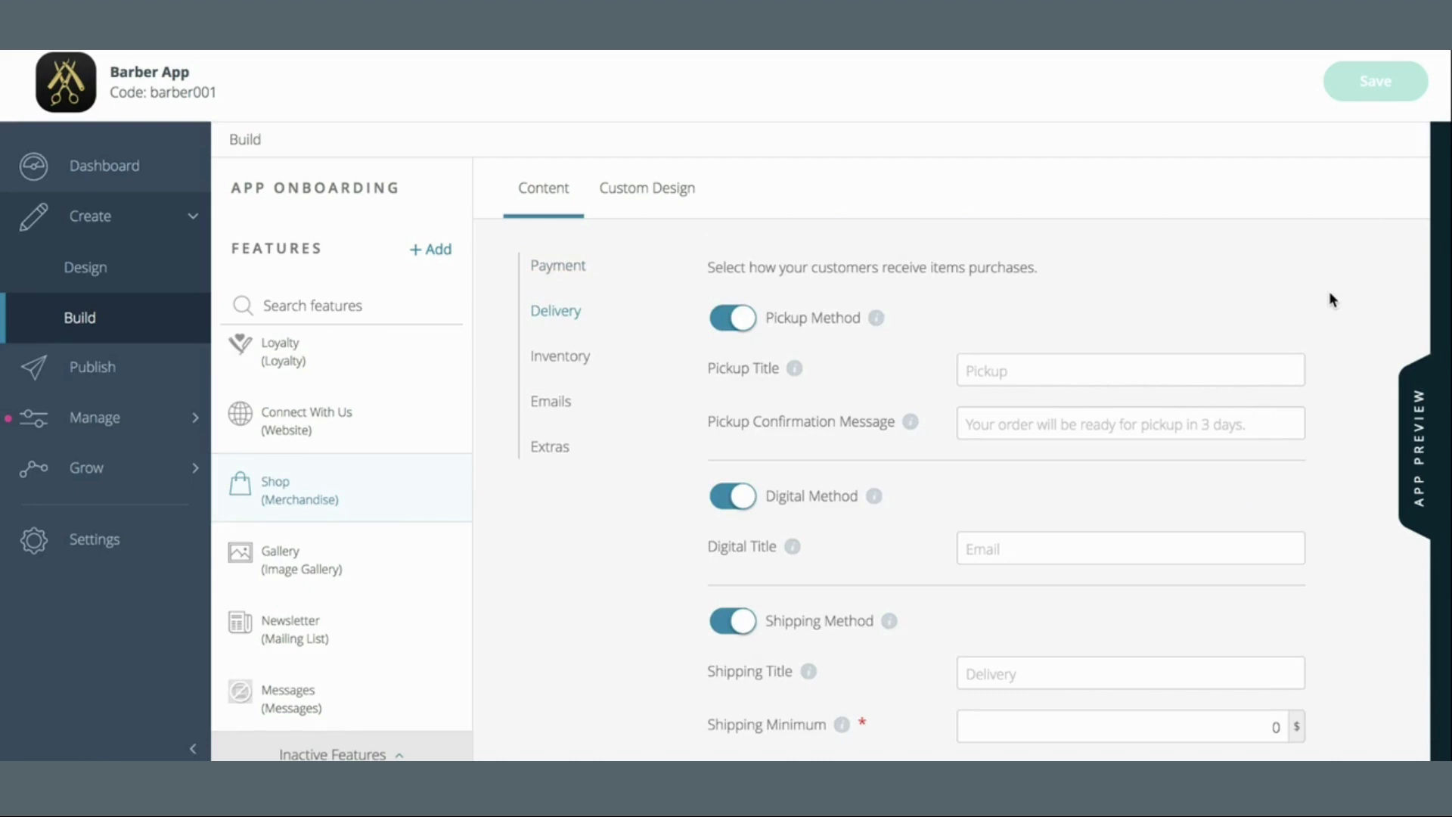
{"action": "scroll", "coordinate": [1332, 299], "scroll_direction": "down", "scroll_amount": 8}
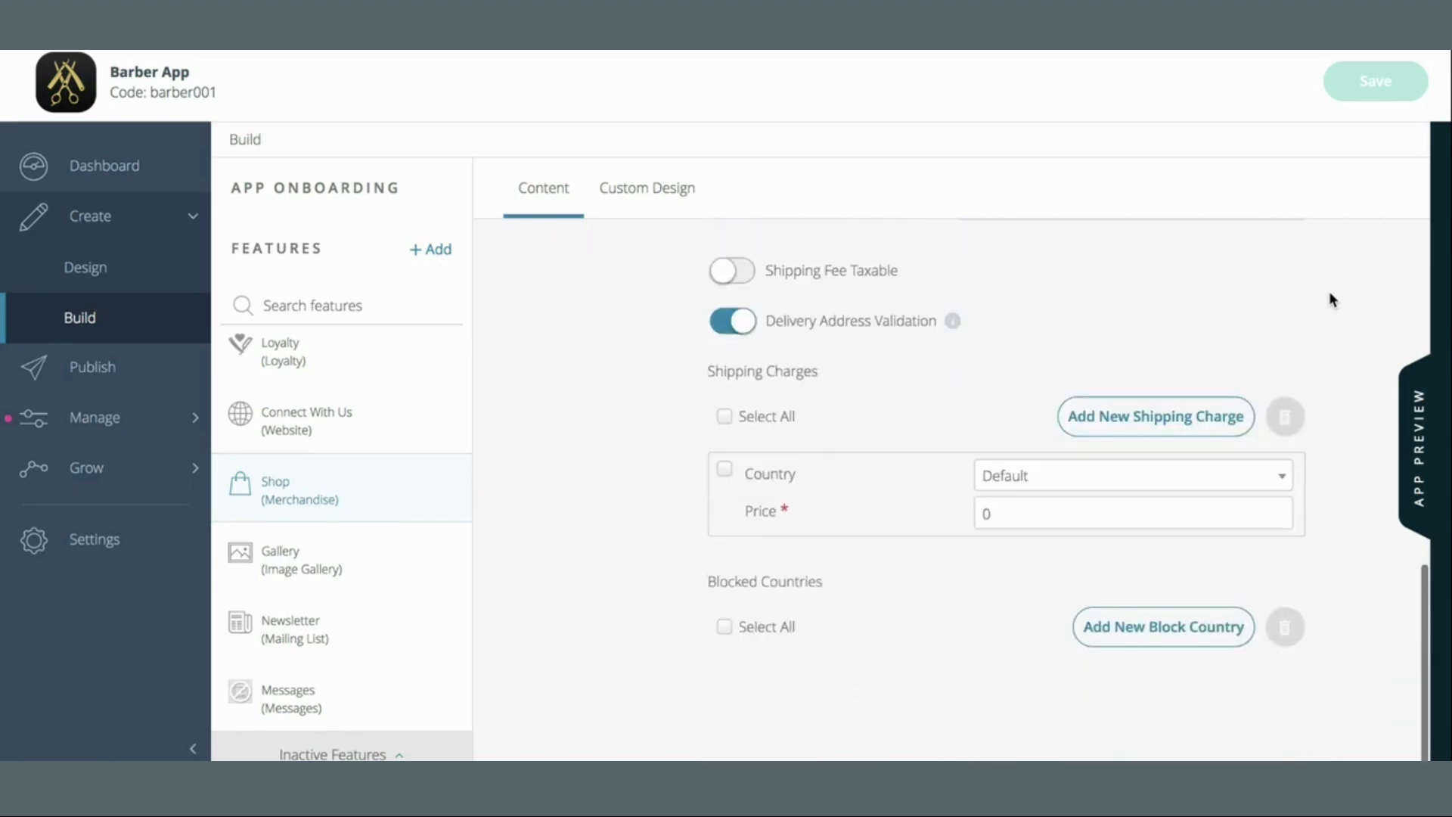
{"action": "scroll", "coordinate": [1332, 300], "scroll_direction": "up", "scroll_amount": 10}
{"action": "scroll", "coordinate": [1332, 299], "scroll_direction": "down", "scroll_amount": 2}
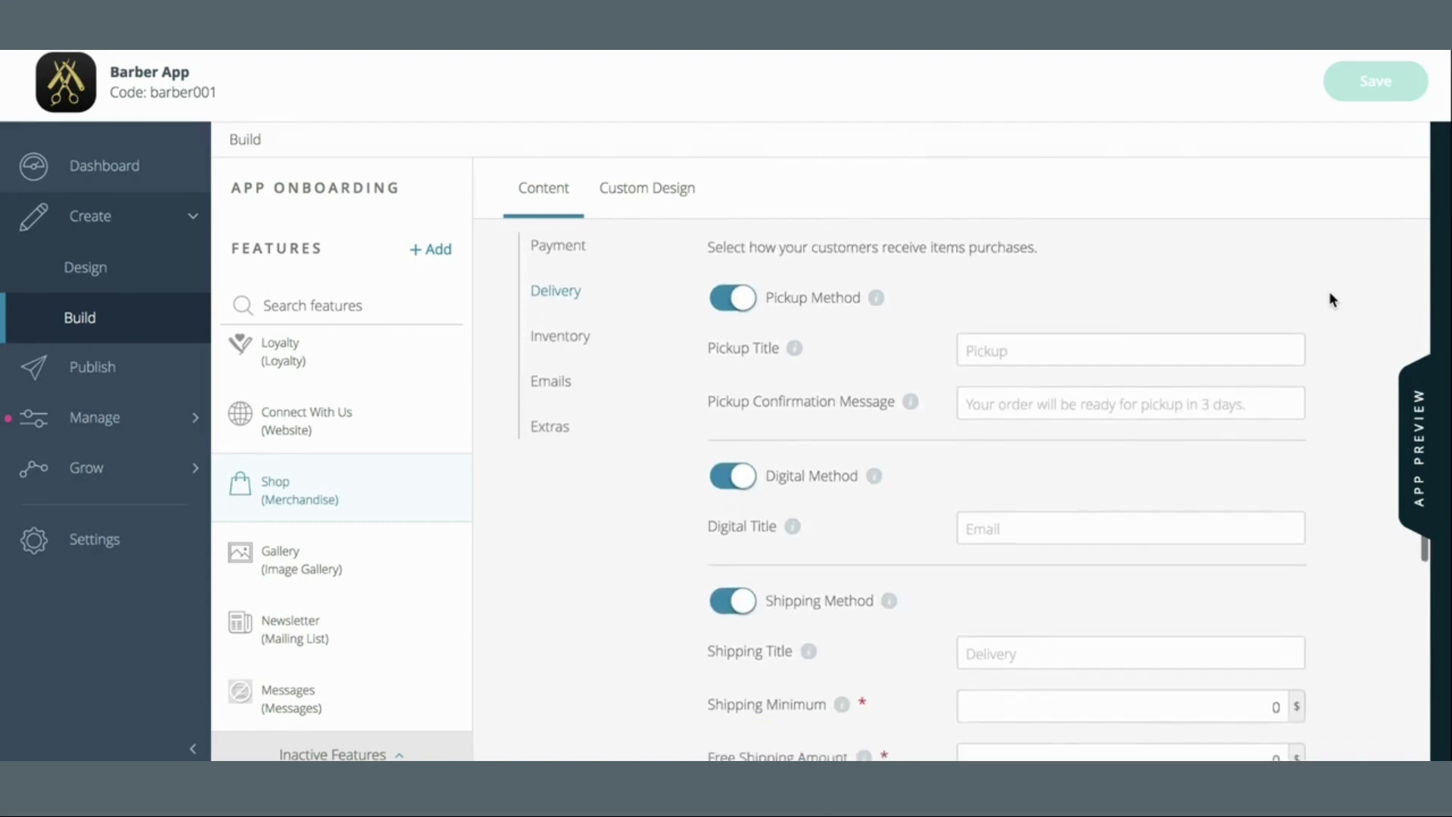
{"action": "mouse_move", "coordinate": [879, 302]}
{"action": "mouse_move", "coordinate": [872, 482]}
{"action": "scroll", "coordinate": [892, 535], "scroll_direction": "down", "scroll_amount": 4}
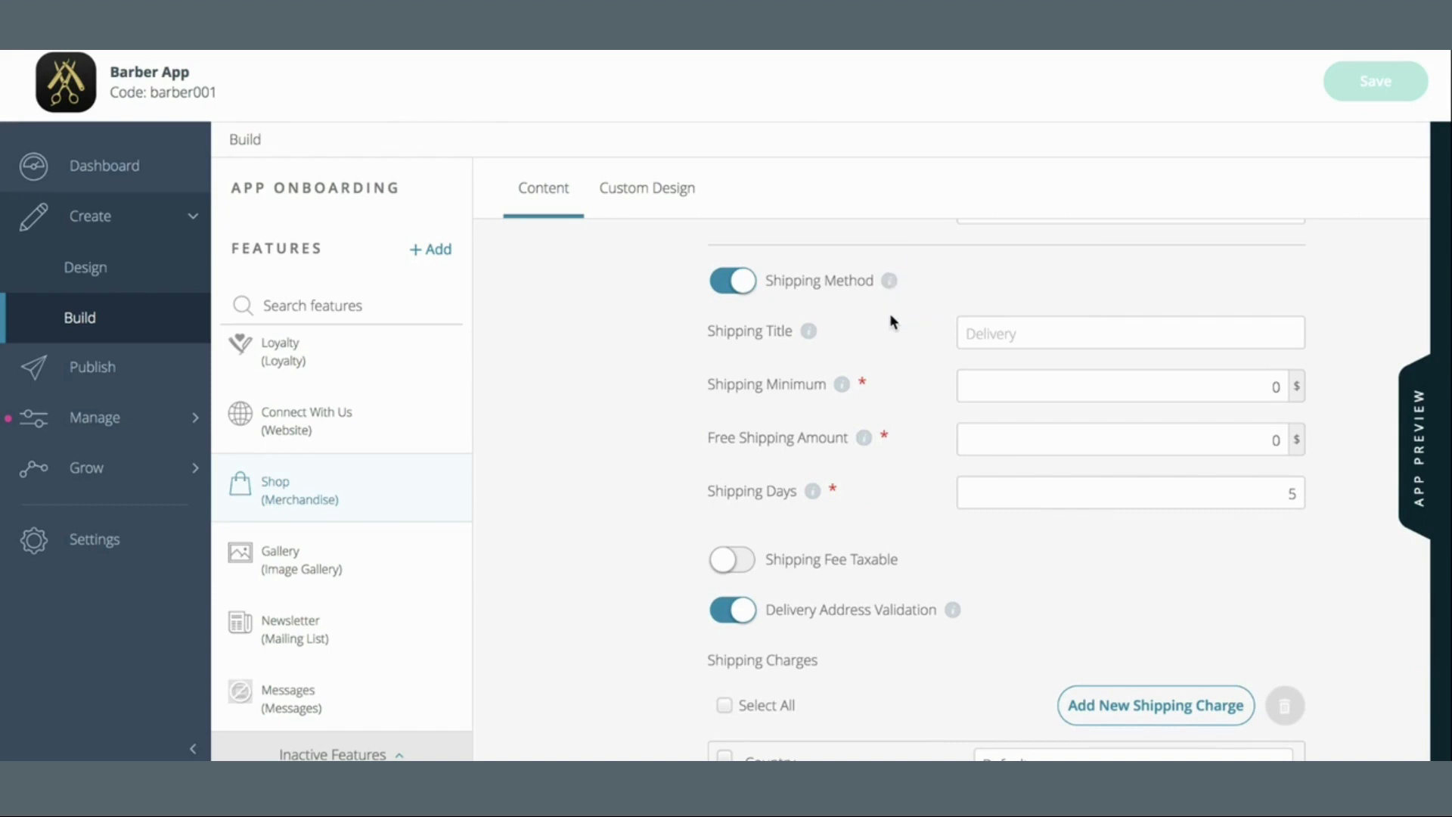
{"action": "scroll", "coordinate": [881, 304], "scroll_direction": "up", "scroll_amount": 5}
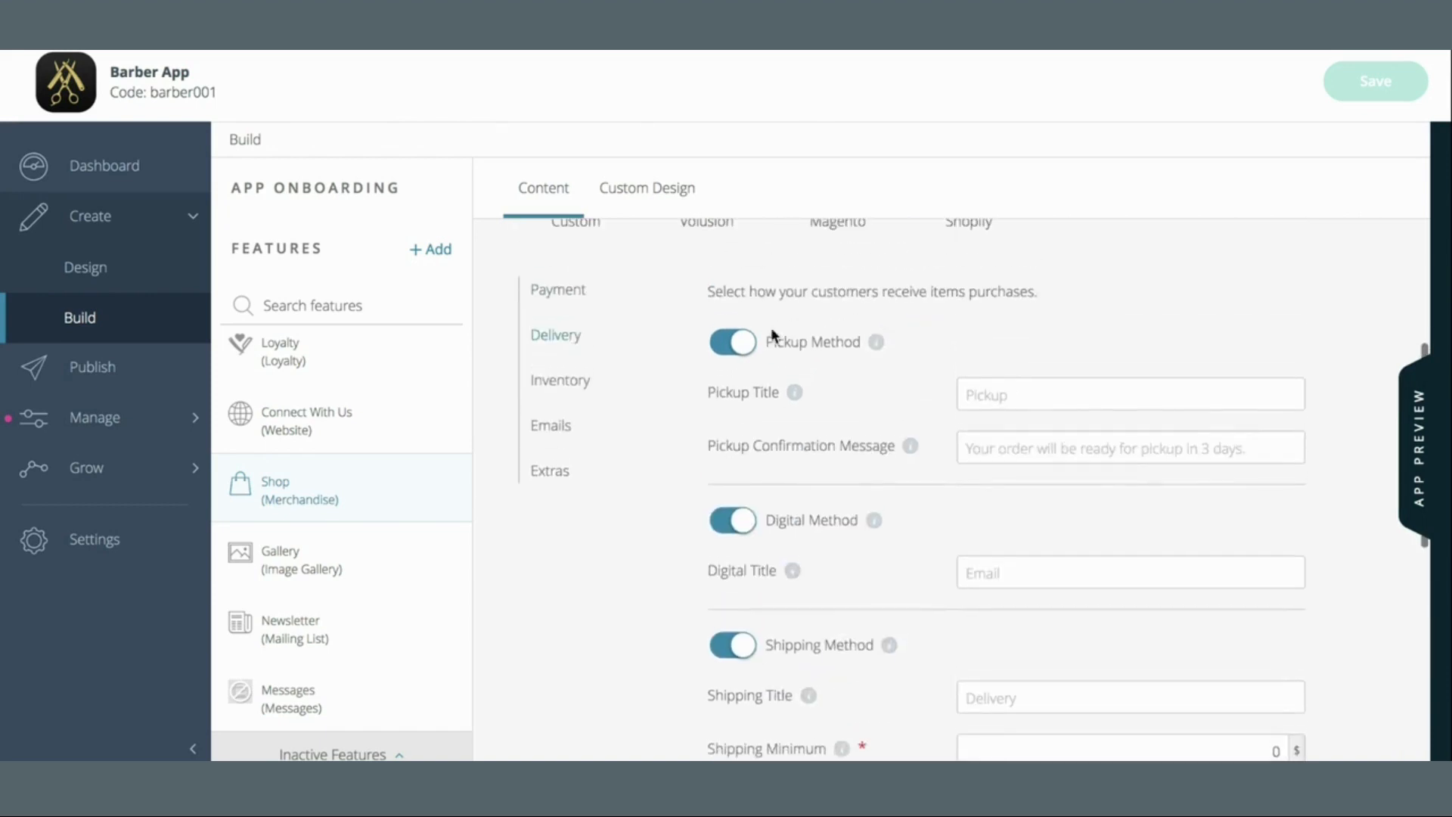
Turn off Digital Method and title the pickup method 'Pickup at the Shop'
{"action": "left_click", "coordinate": [742, 521]}
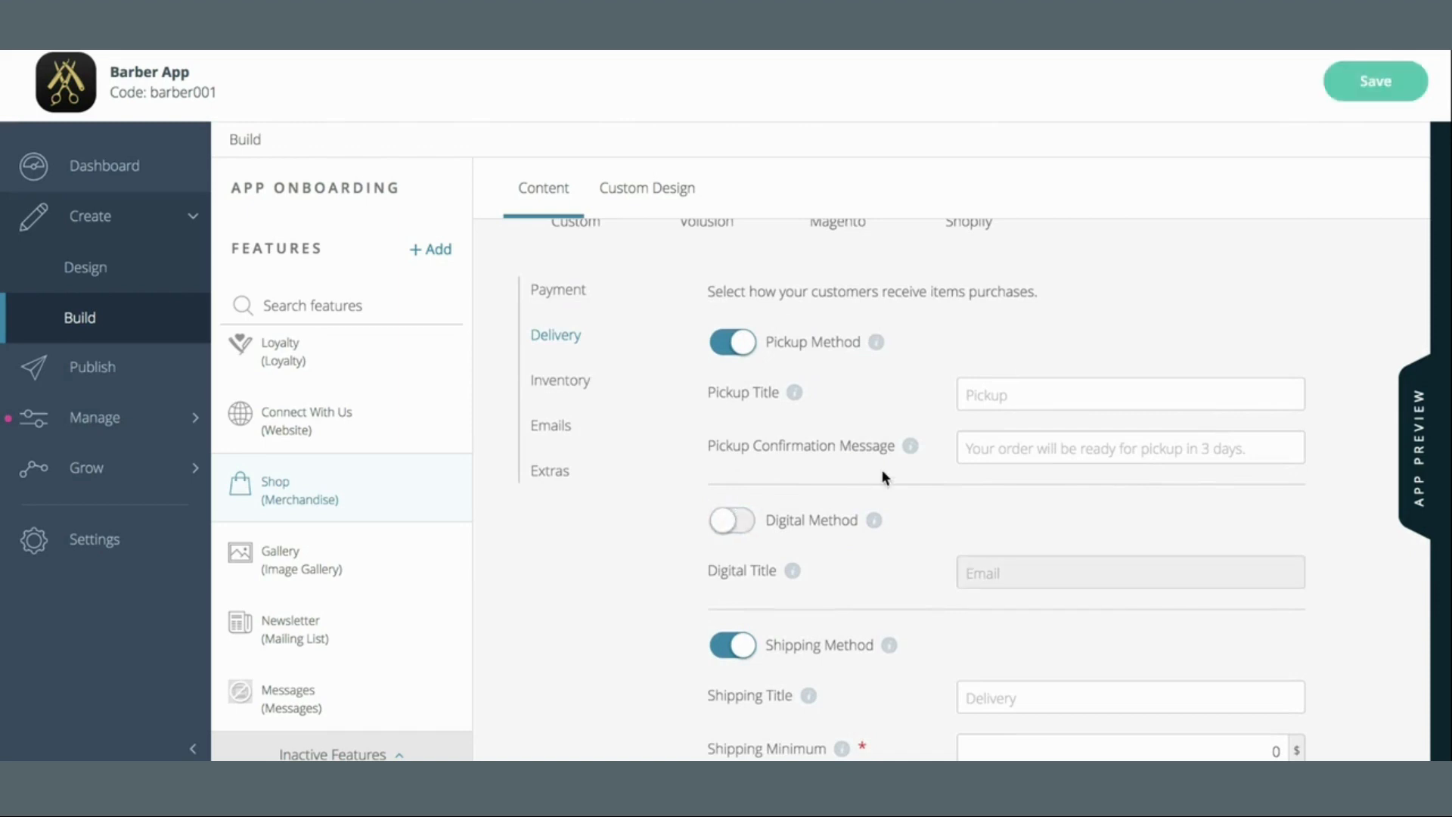
{"action": "scroll", "coordinate": [882, 473], "scroll_direction": "down", "scroll_amount": 2}
{"action": "scroll", "coordinate": [882, 477], "scroll_direction": "down", "scroll_amount": 2}
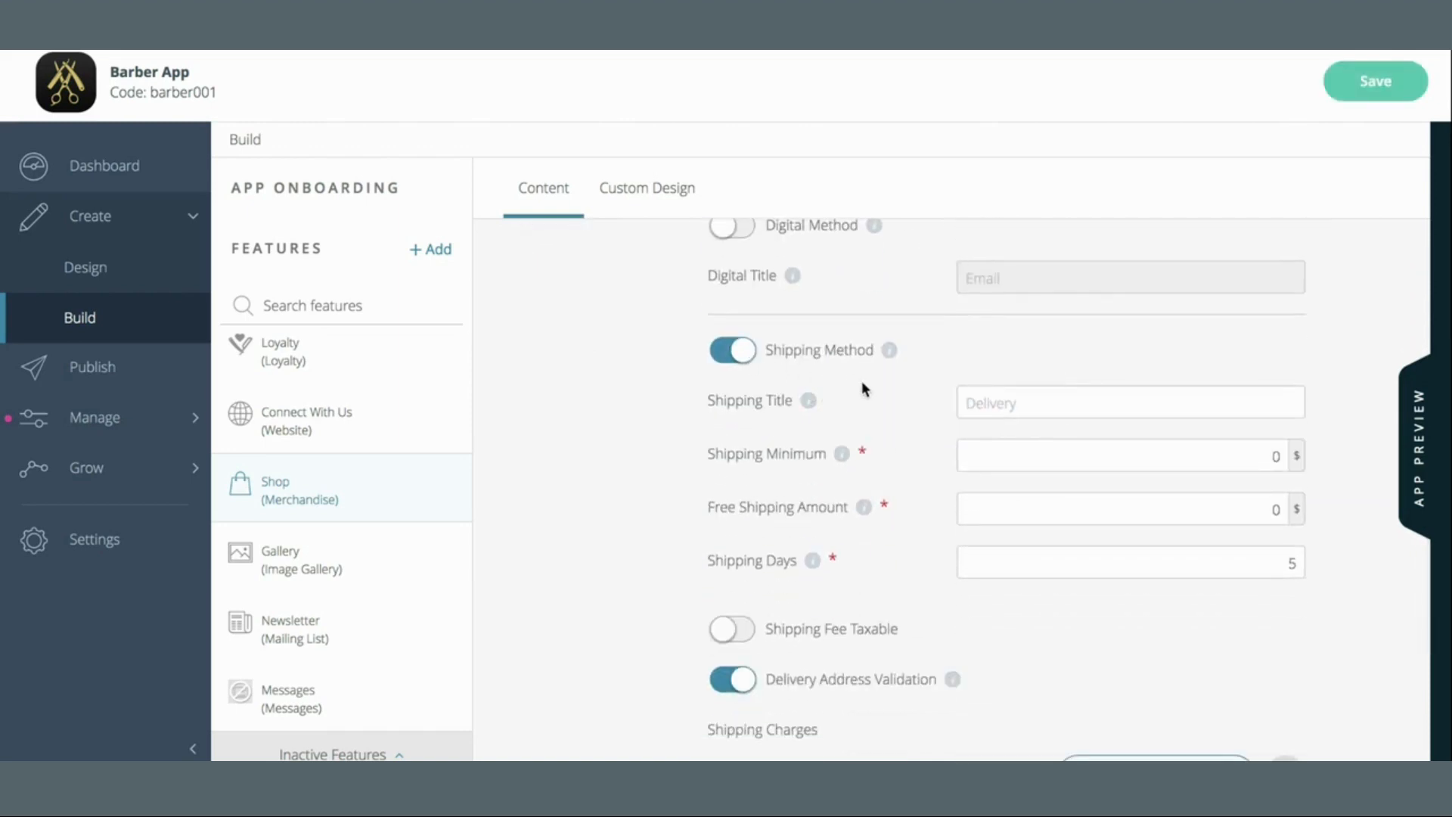
{"action": "scroll", "coordinate": [864, 387], "scroll_direction": "up", "scroll_amount": 4}
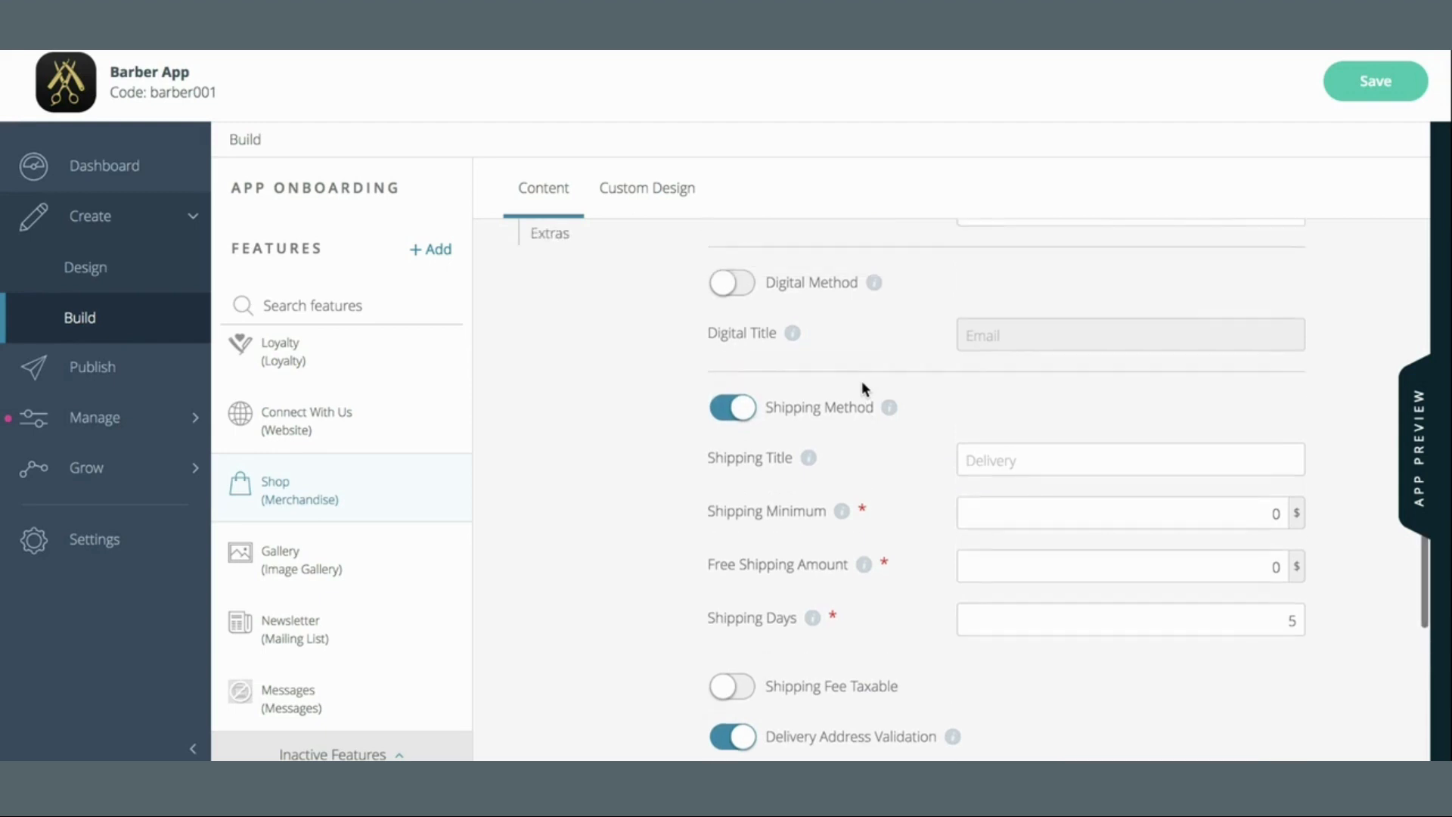
{"action": "left_click", "coordinate": [1058, 425]}
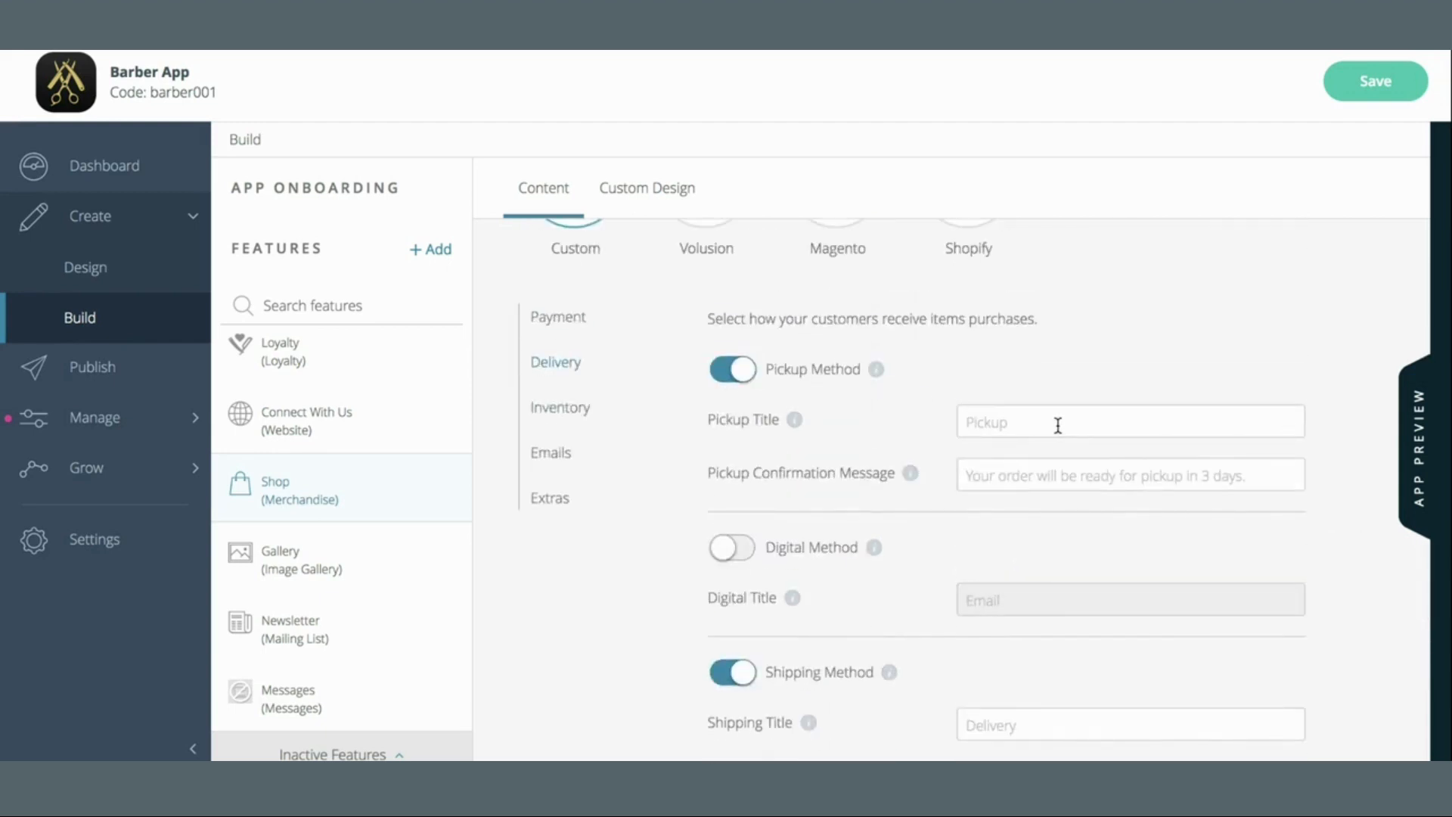
{"action": "type", "text": "Pickup at the Shop"}
Enter the pickup confirmation 'Thank you! Your order will be available in the next 2 business days!'
{"action": "left_click", "coordinate": [1042, 488]}
{"action": "mouse_move", "coordinate": [912, 477]}
{"action": "type", "text": "Thank you! "}
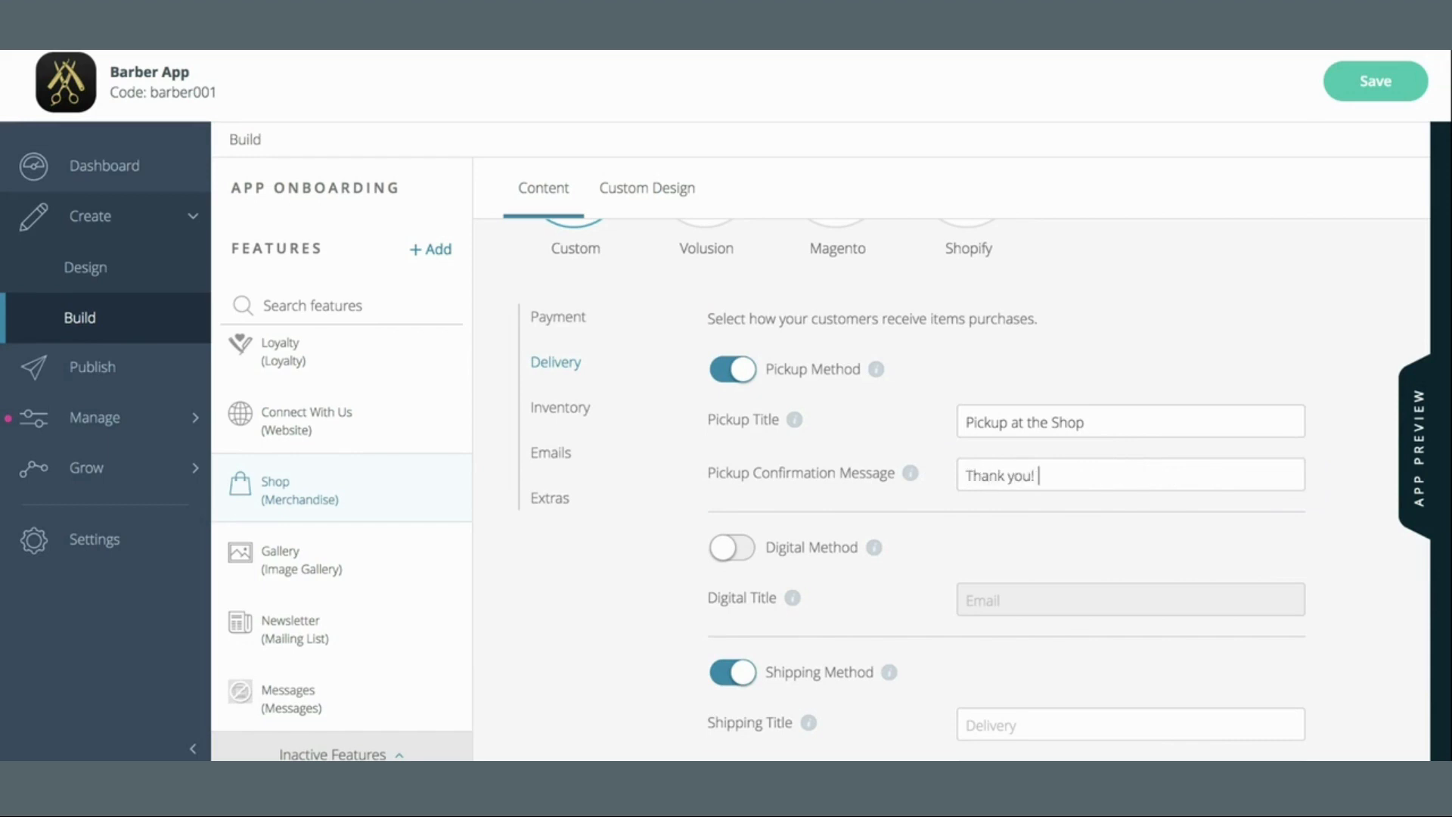
{"action": "type", "text": "Your order will be va"}
{"action": "key", "text": "BackSpace"}
{"action": "key", "text": "BackSpace"}
{"action": "type", "text": "avsil"}
{"action": "key", "text": "BackSpace"}
{"action": "key", "text": "BackSpace"}
{"action": "key", "text": "BackSpace"}
{"action": "key", "text": "BackSpace"}
{"action": "type", "text": "vailable in the"}
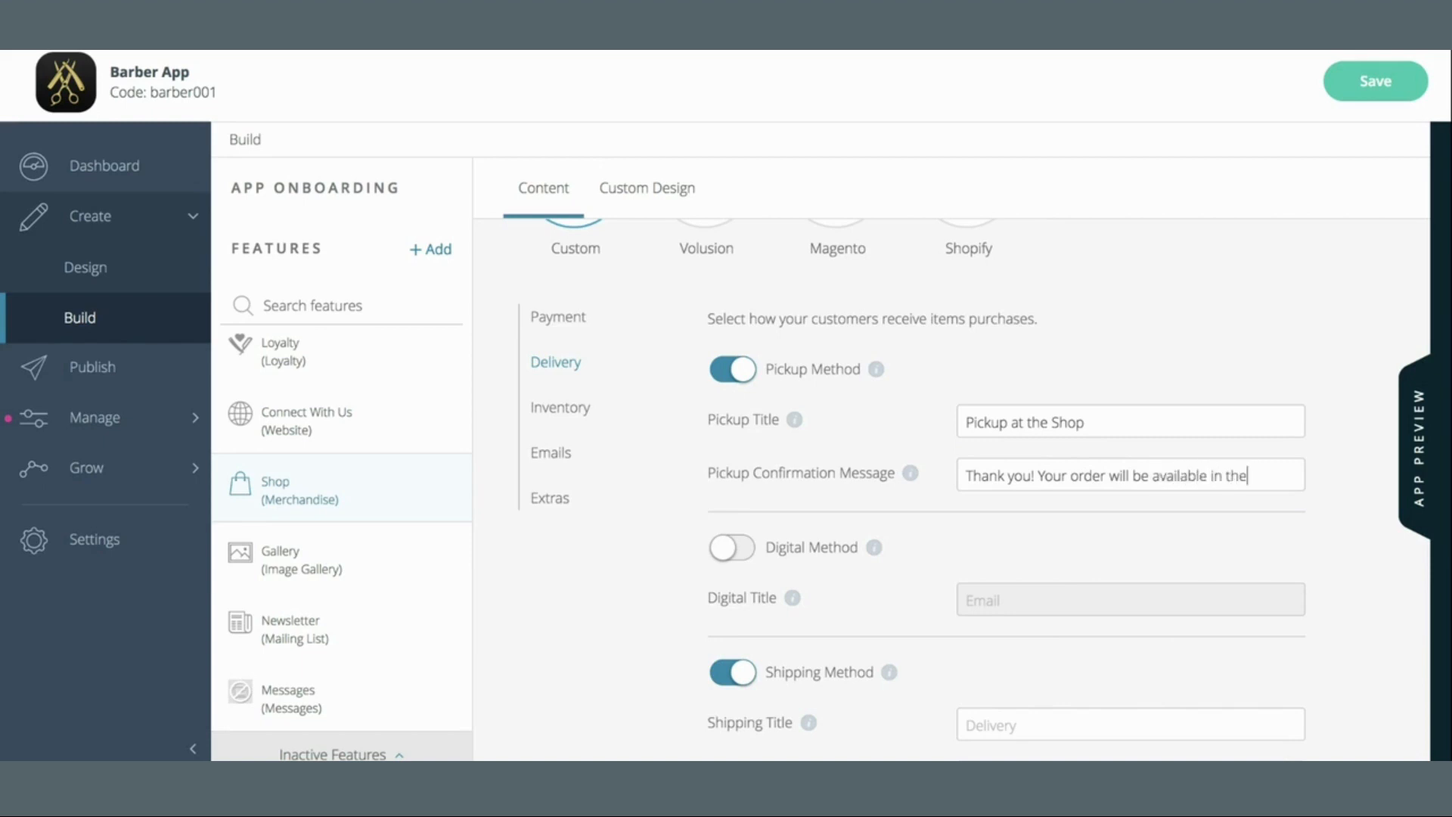
{"action": "type", "text": " next 2 buisnes"}
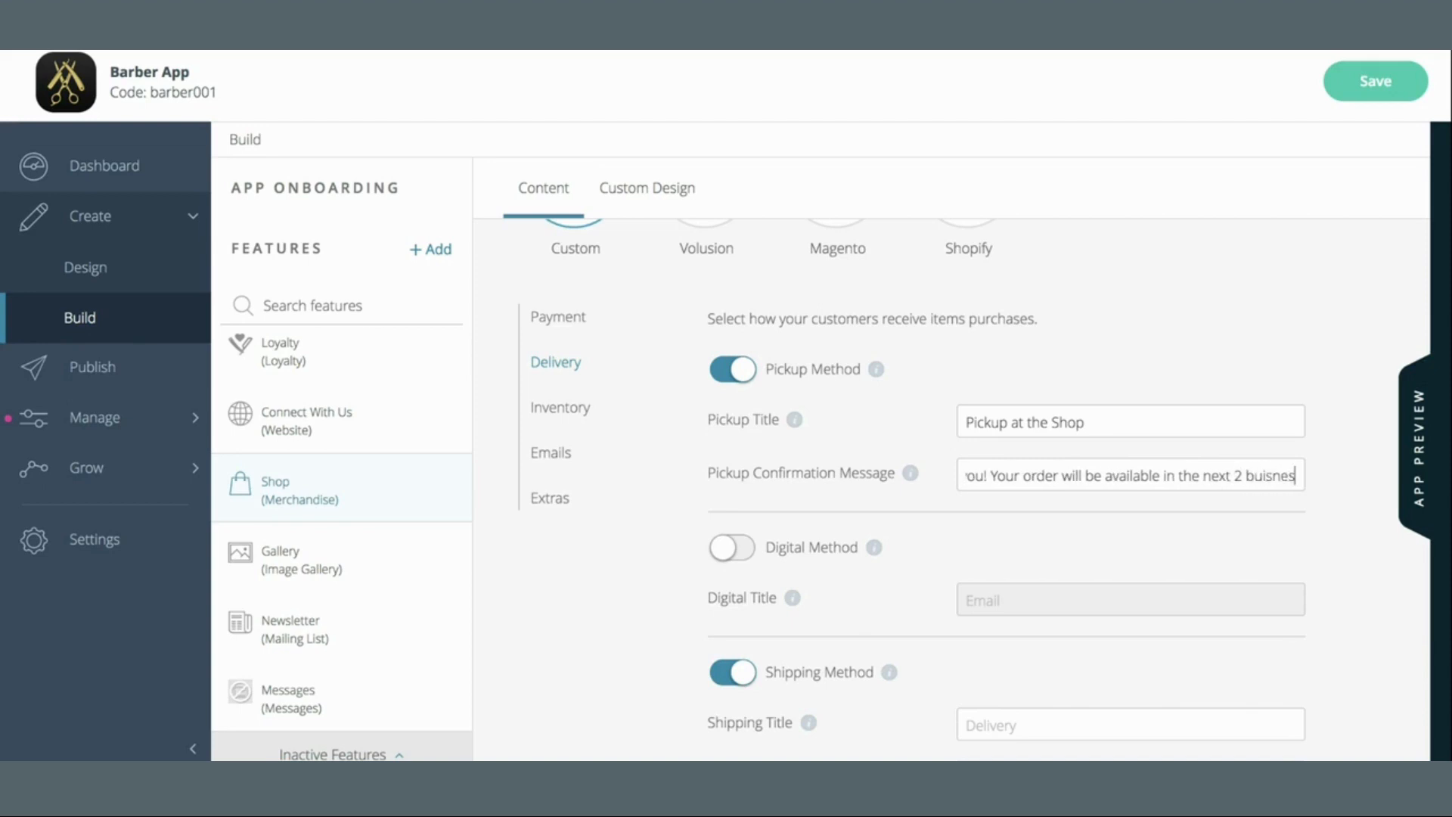
{"action": "type", "text": "s days!"}
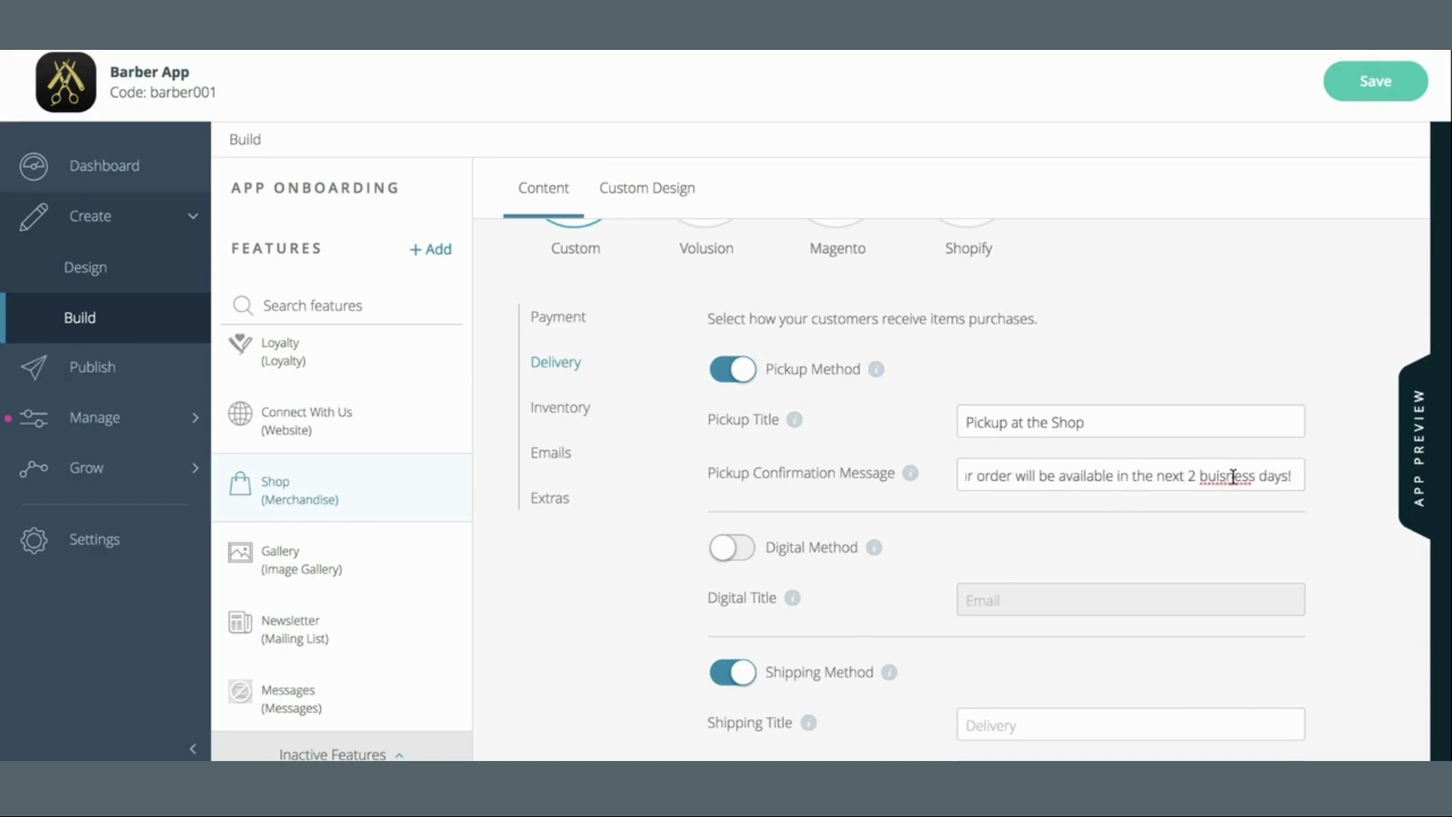
{"action": "right_click", "coordinate": [1233, 477]}
{"action": "left_click", "coordinate": [1155, 407]}
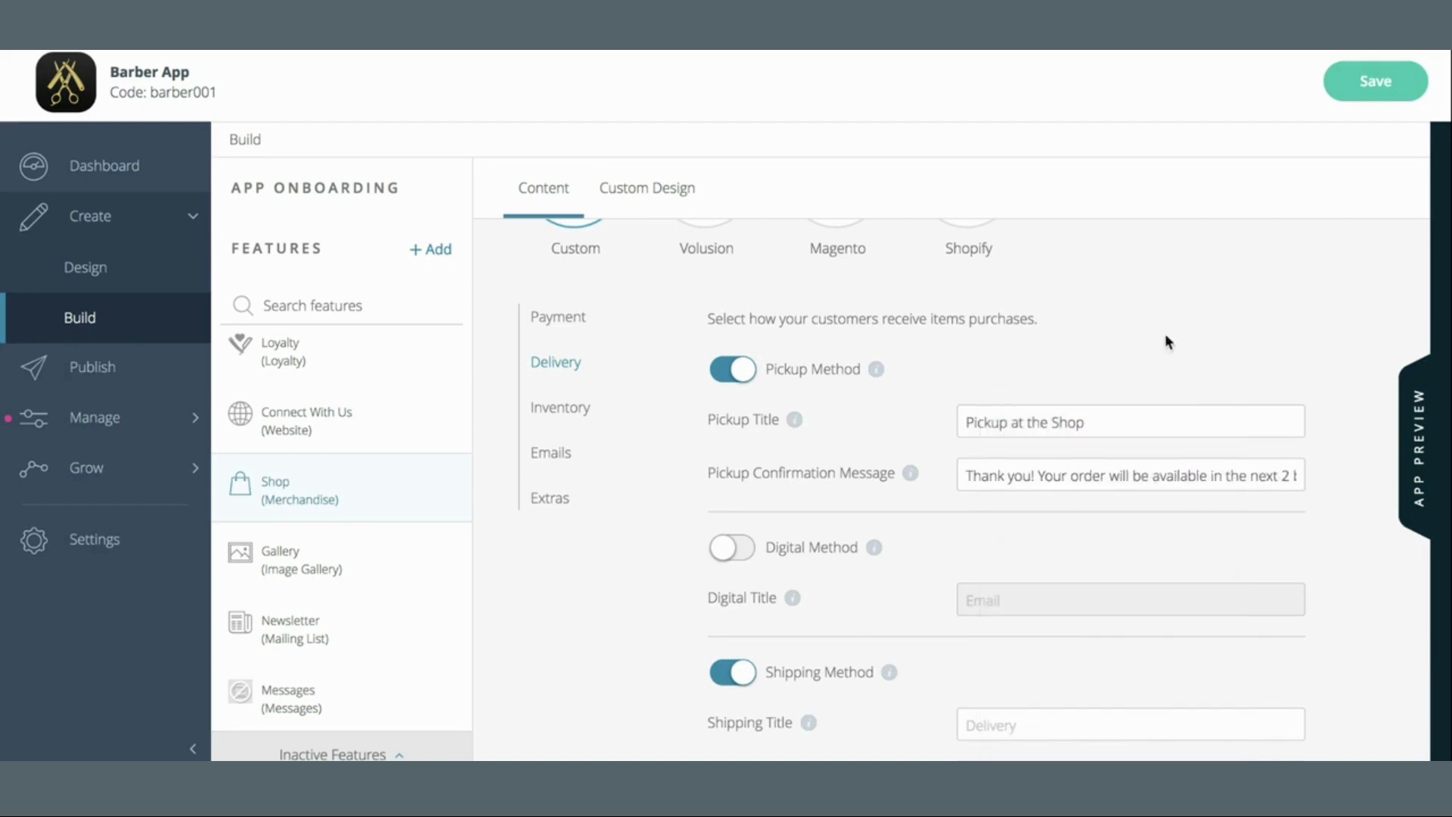
{"action": "scroll", "coordinate": [1108, 508], "scroll_direction": "down", "scroll_amount": 5}
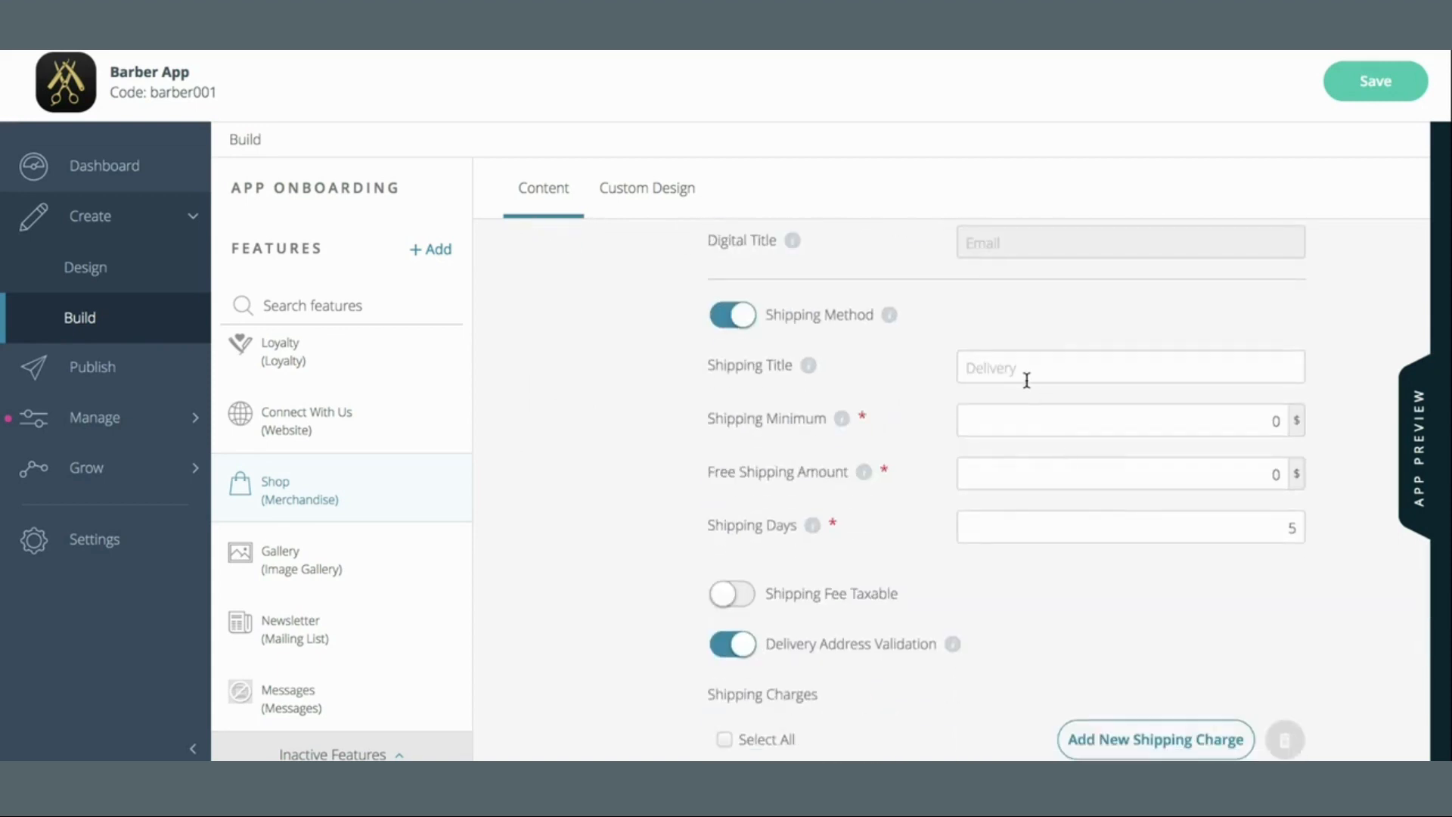
Title shipping 'Delivery' with a 15 minimum and 50 free-shipping amount
{"action": "left_click", "coordinate": [1026, 378]}
{"action": "type", "text": "DEelivery"}
{"action": "key", "text": "BackSpace"}
{"action": "key", "text": "BackSpace"}
{"action": "key", "text": "BackSpace"}
{"action": "key", "text": "BackSpace"}
{"action": "key", "text": "BackSpace"}
{"action": "key", "text": "BackSpace"}
{"action": "key", "text": "BackSpace"}
{"action": "key", "text": "BackSpace"}
{"action": "type", "text": "elivery"}
{"action": "left_click", "coordinate": [969, 411]}
{"action": "type", "text": "15"}
{"action": "left_click", "coordinate": [1116, 481]}
{"action": "key", "text": "BackSpace"}
{"action": "type", "text": "50"}
Set Shipping Days to 3 and make the shipping fee taxable
{"action": "scroll", "coordinate": [1134, 418], "scroll_direction": "down", "scroll_amount": 1}
{"action": "left_click", "coordinate": [1138, 422]}
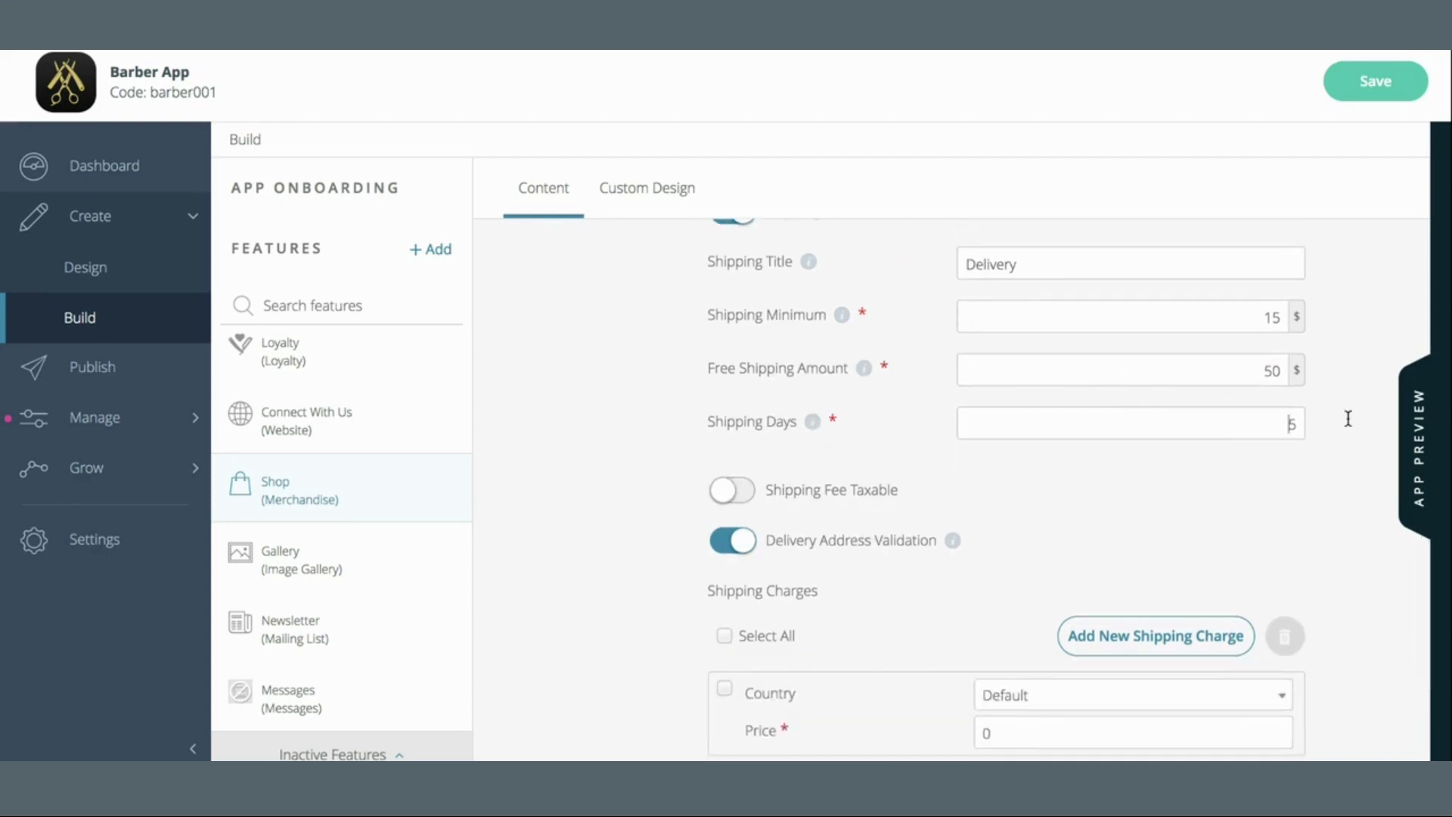
{"action": "mouse_move", "coordinate": [815, 422]}
{"action": "type", "text": "3"}
{"action": "key", "text": "BackSpace"}
{"action": "key", "text": "BackSpace"}
{"action": "type", "text": "3"}
{"action": "scroll", "coordinate": [1133, 460], "scroll_direction": "down", "scroll_amount": 2}
{"action": "left_click", "coordinate": [735, 353]}
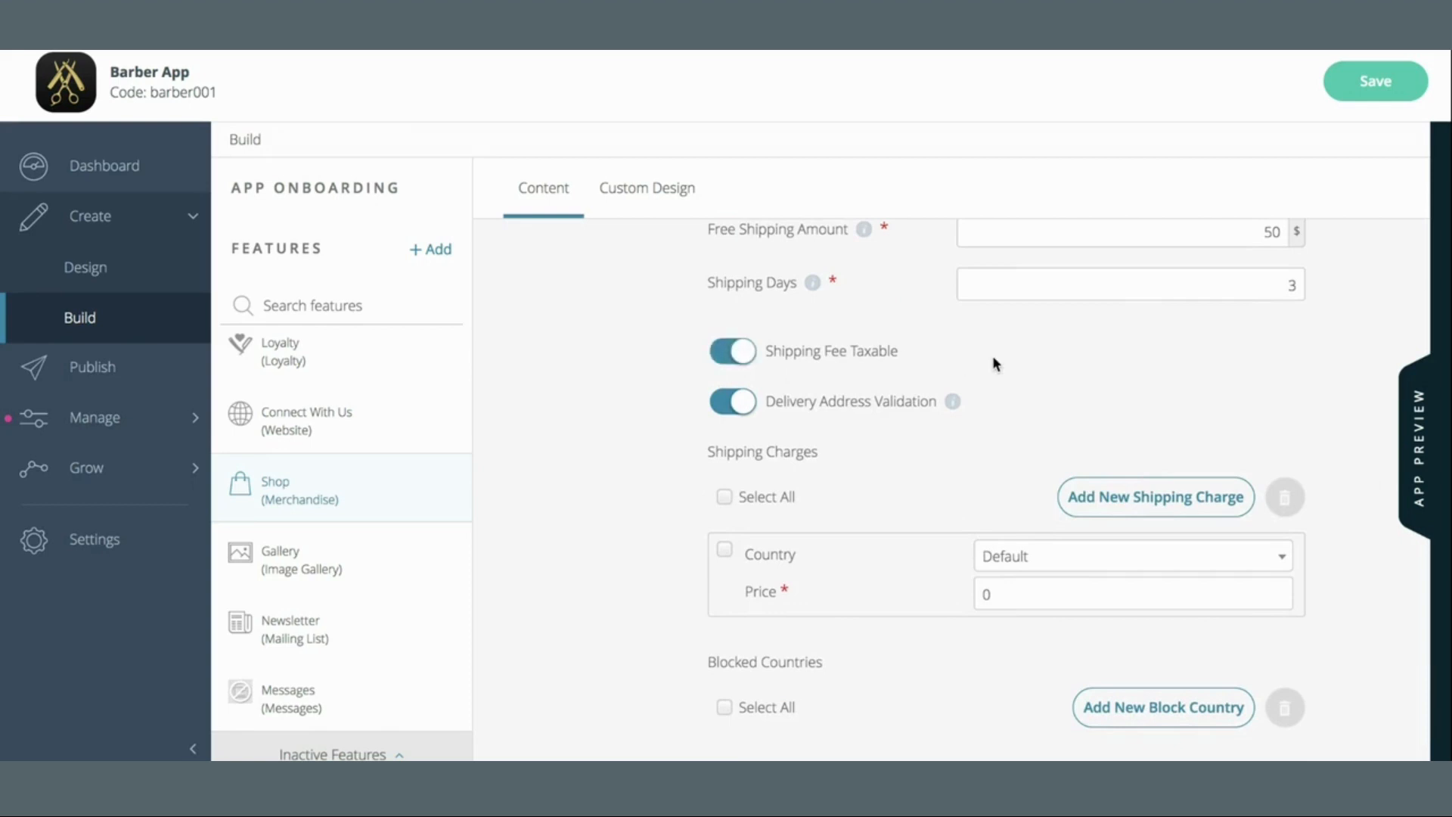
Switch Shipping Fee Taxable off and read the Delivery Address Validation tooltip
{"action": "left_click", "coordinate": [746, 353]}
{"action": "mouse_move", "coordinate": [951, 404]}
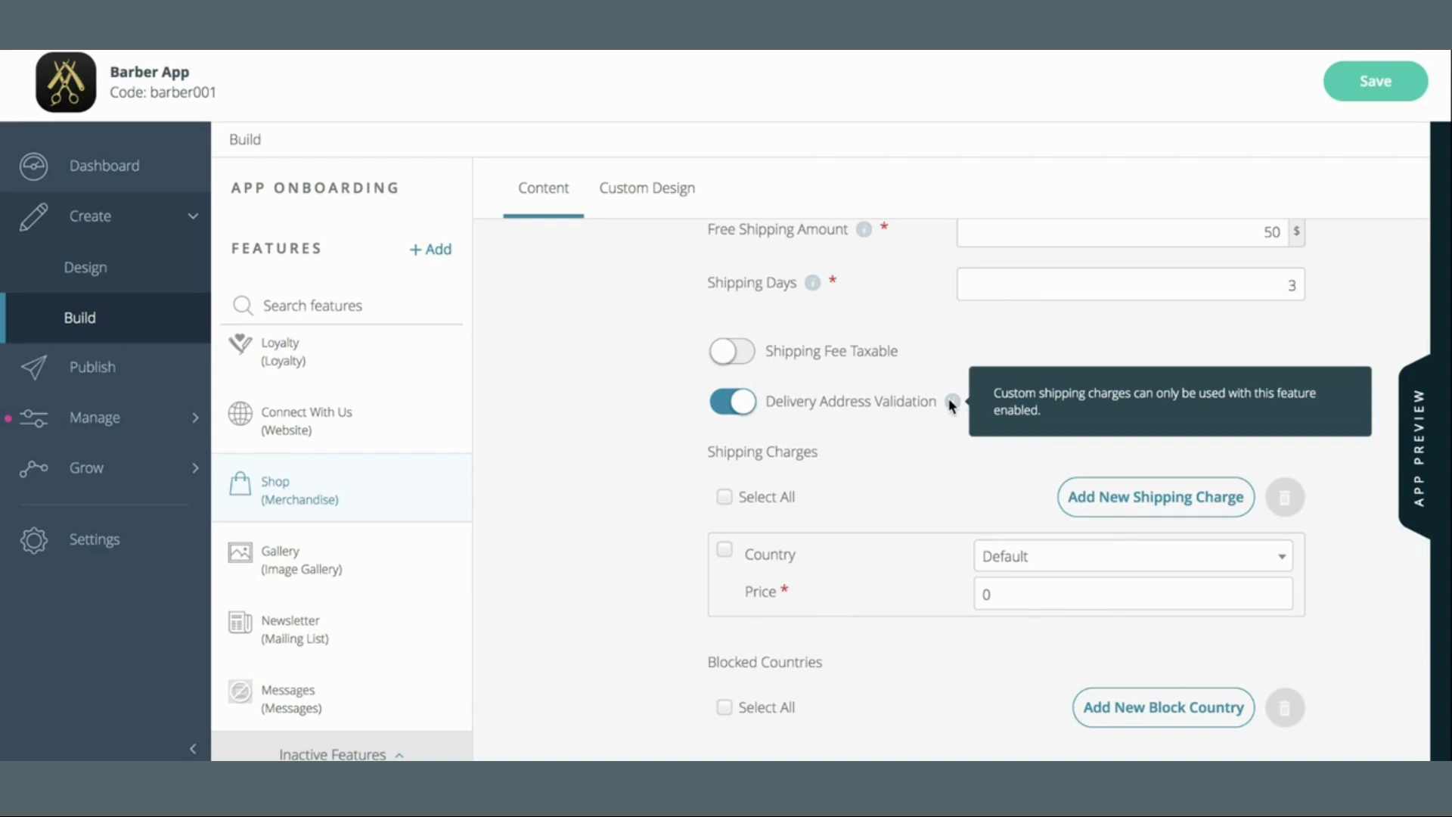
{"action": "scroll", "coordinate": [941, 473], "scroll_direction": "down", "scroll_amount": 1}
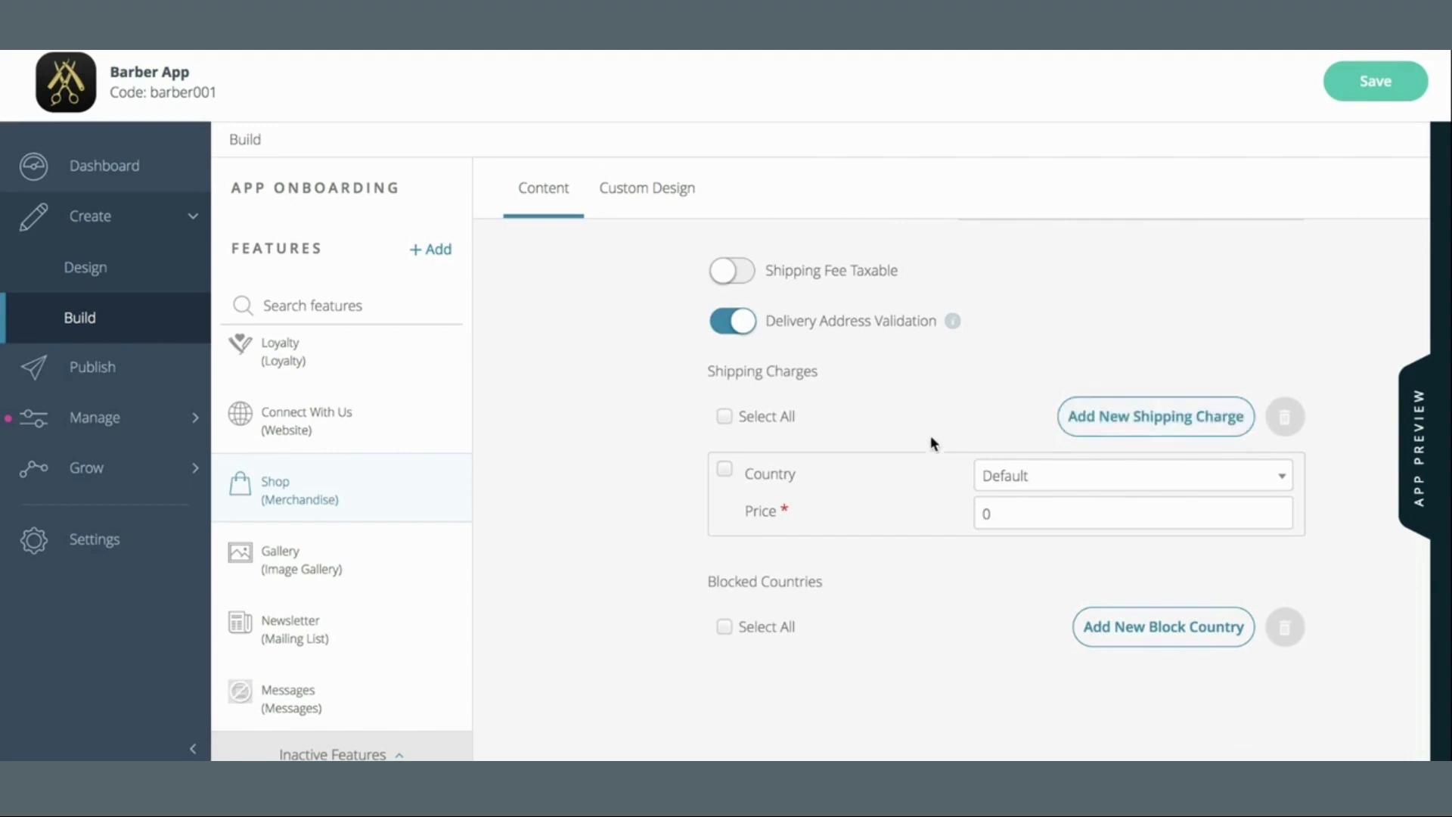
Set the first shipping charge to United States at price 5
{"action": "left_click", "coordinate": [1048, 483]}
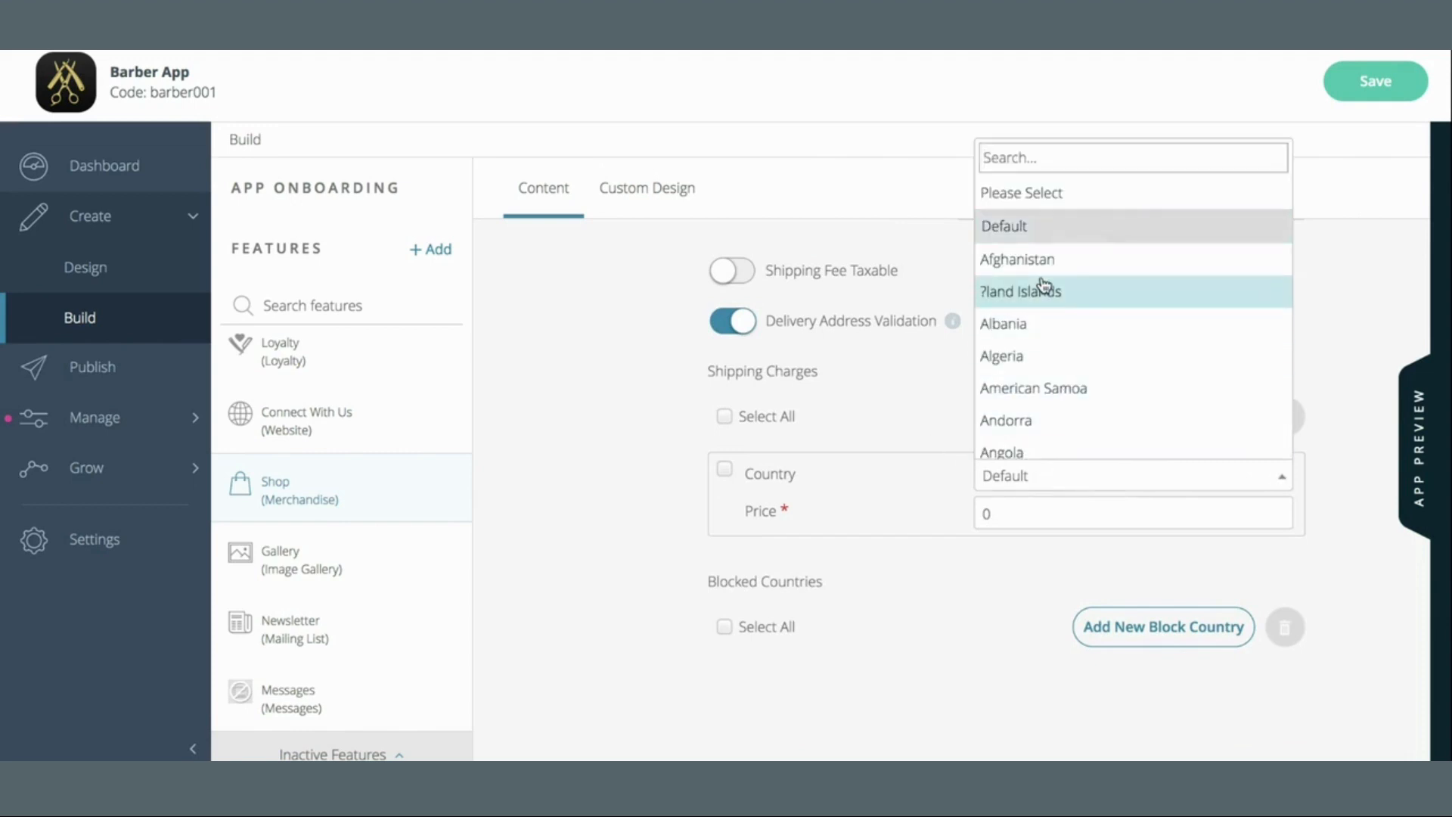
{"action": "scroll", "coordinate": [1045, 285], "scroll_direction": "down", "scroll_amount": 20}
{"action": "scroll", "coordinate": [1044, 282], "scroll_direction": "down", "scroll_amount": 2}
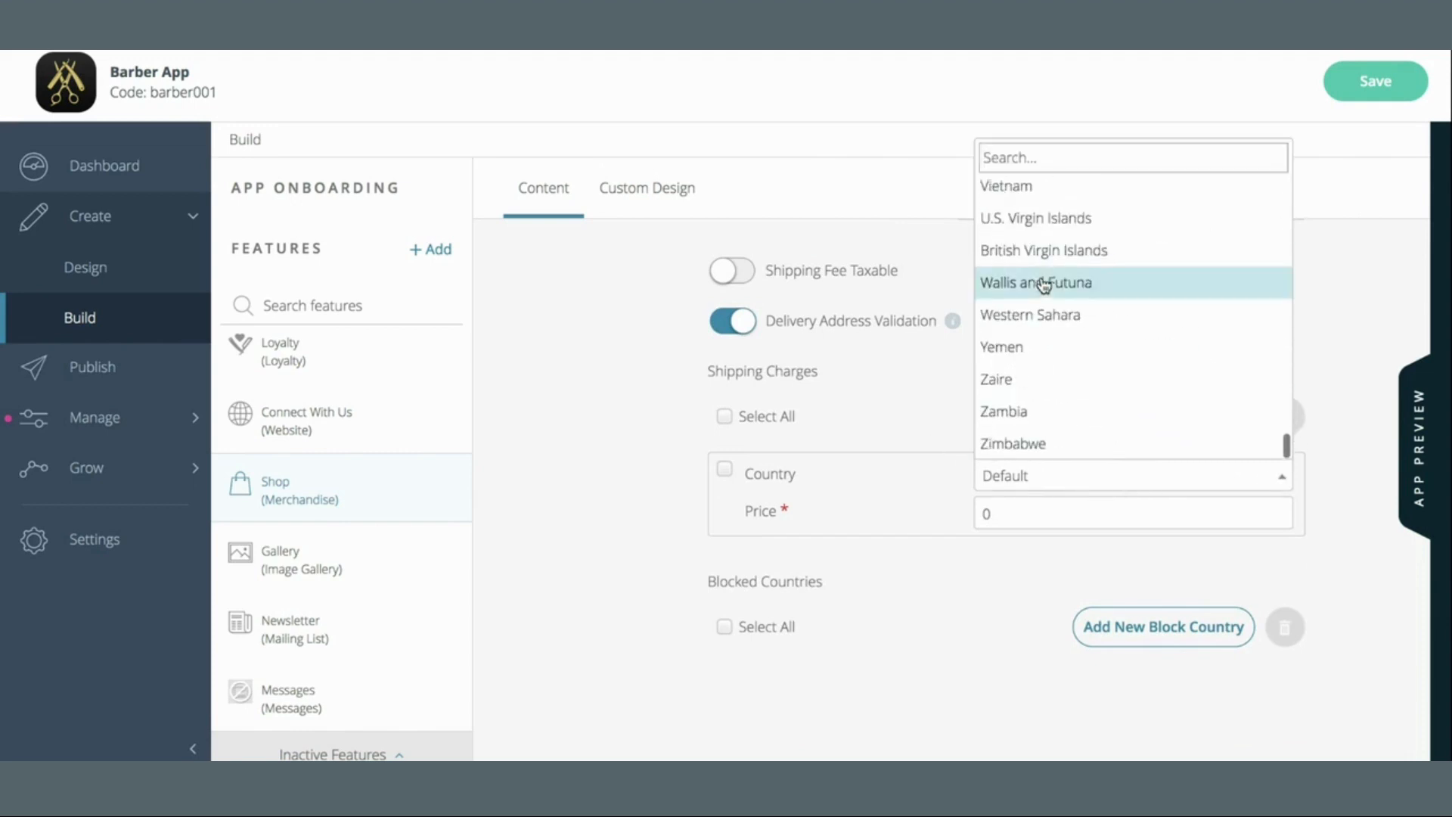
{"action": "scroll", "coordinate": [1041, 285], "scroll_direction": "up", "scroll_amount": 5}
{"action": "scroll", "coordinate": [1144, 300], "scroll_direction": "up", "scroll_amount": 5}
{"action": "scroll", "coordinate": [1142, 299], "scroll_direction": "up", "scroll_amount": 1}
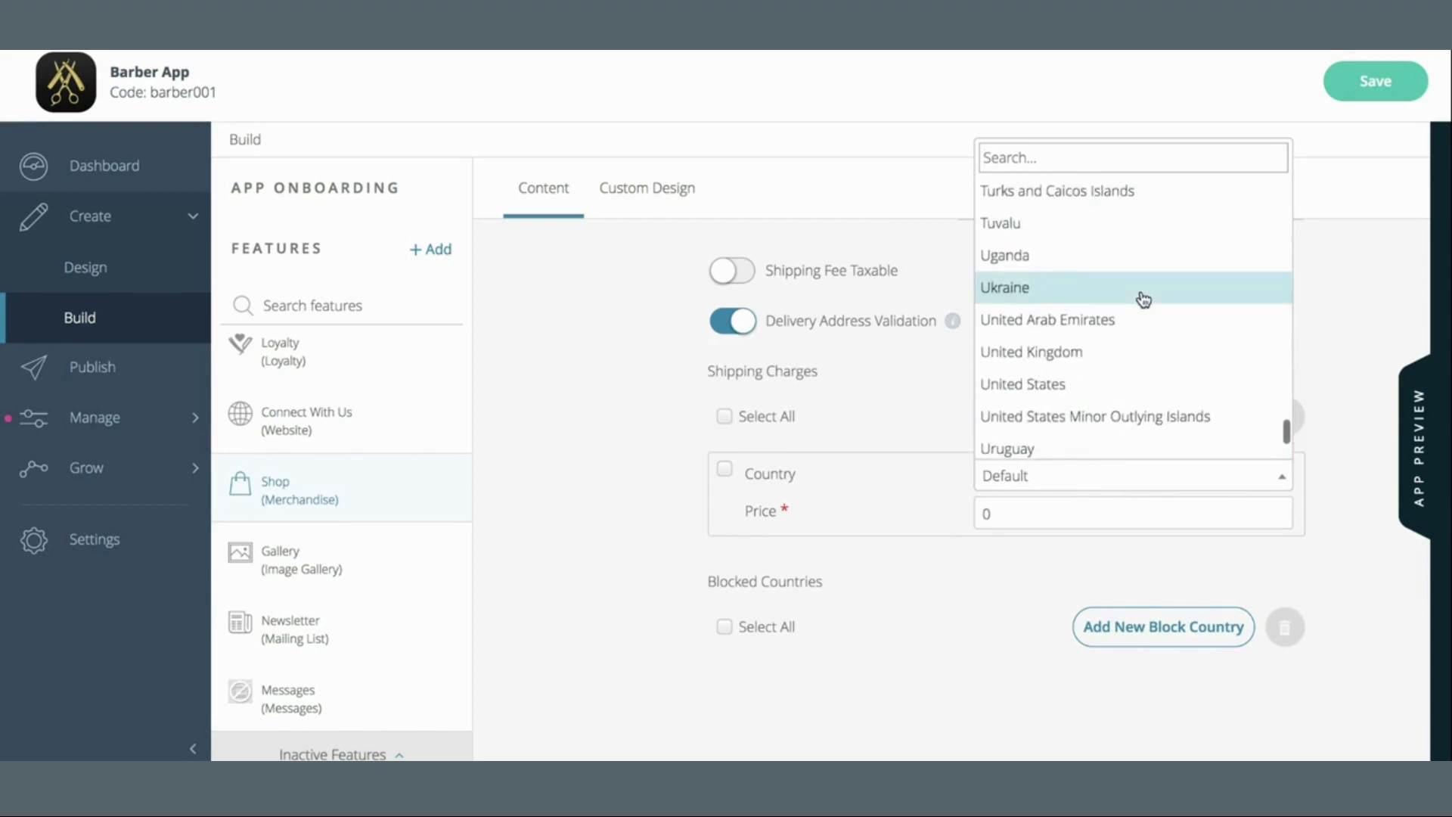
{"action": "left_click", "coordinate": [1124, 395]}
{"action": "left_click_drag", "start_coordinate": [1083, 519], "coordinate": [944, 525]}
{"action": "type", "text": "5"}
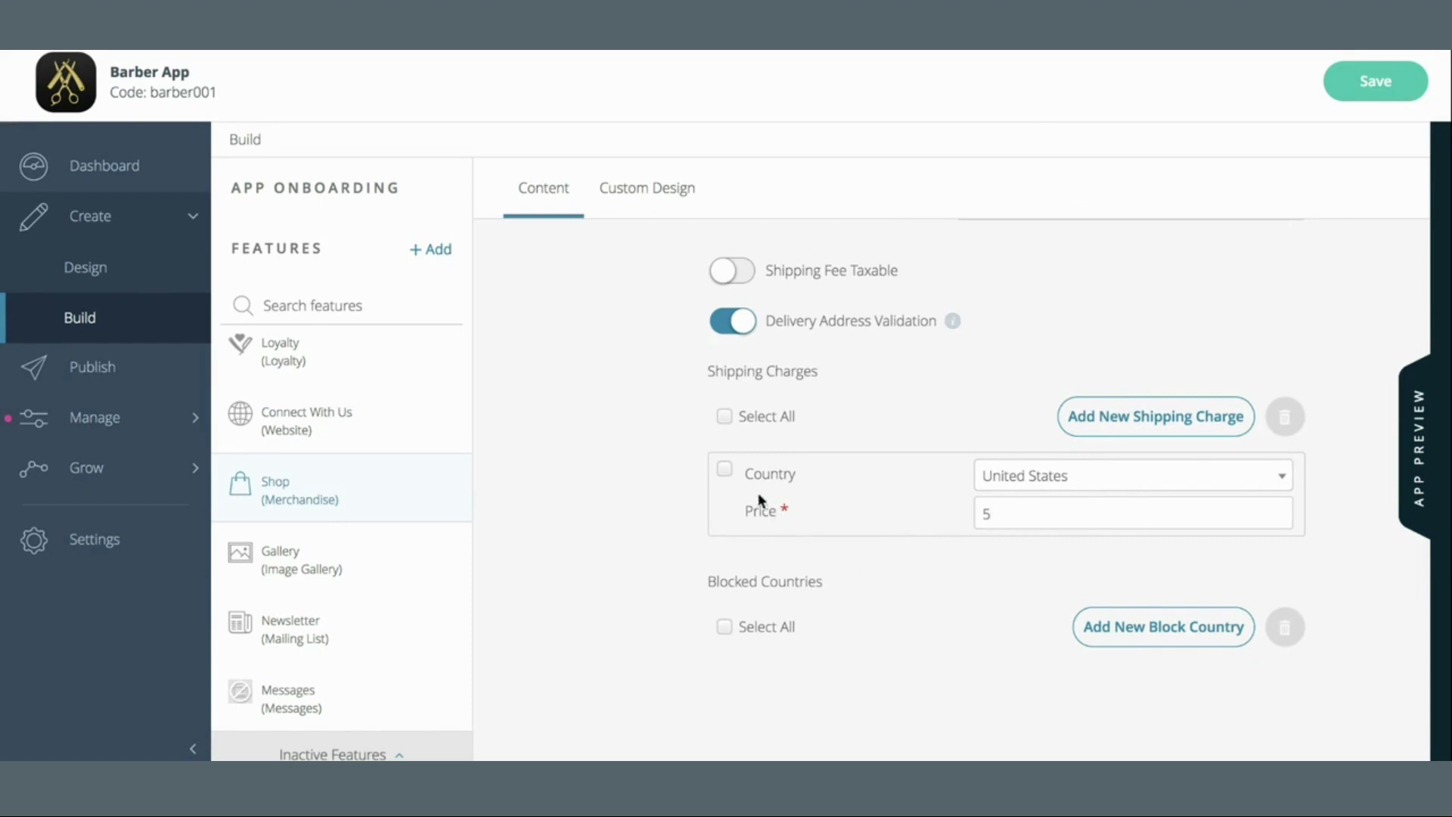
{"action": "left_click", "coordinate": [724, 470]}
{"action": "left_click", "coordinate": [725, 476]}
Add a second shipping charge for United Kingdom at price 15
{"action": "left_click", "coordinate": [1184, 422]}
{"action": "left_click", "coordinate": [1033, 579]}
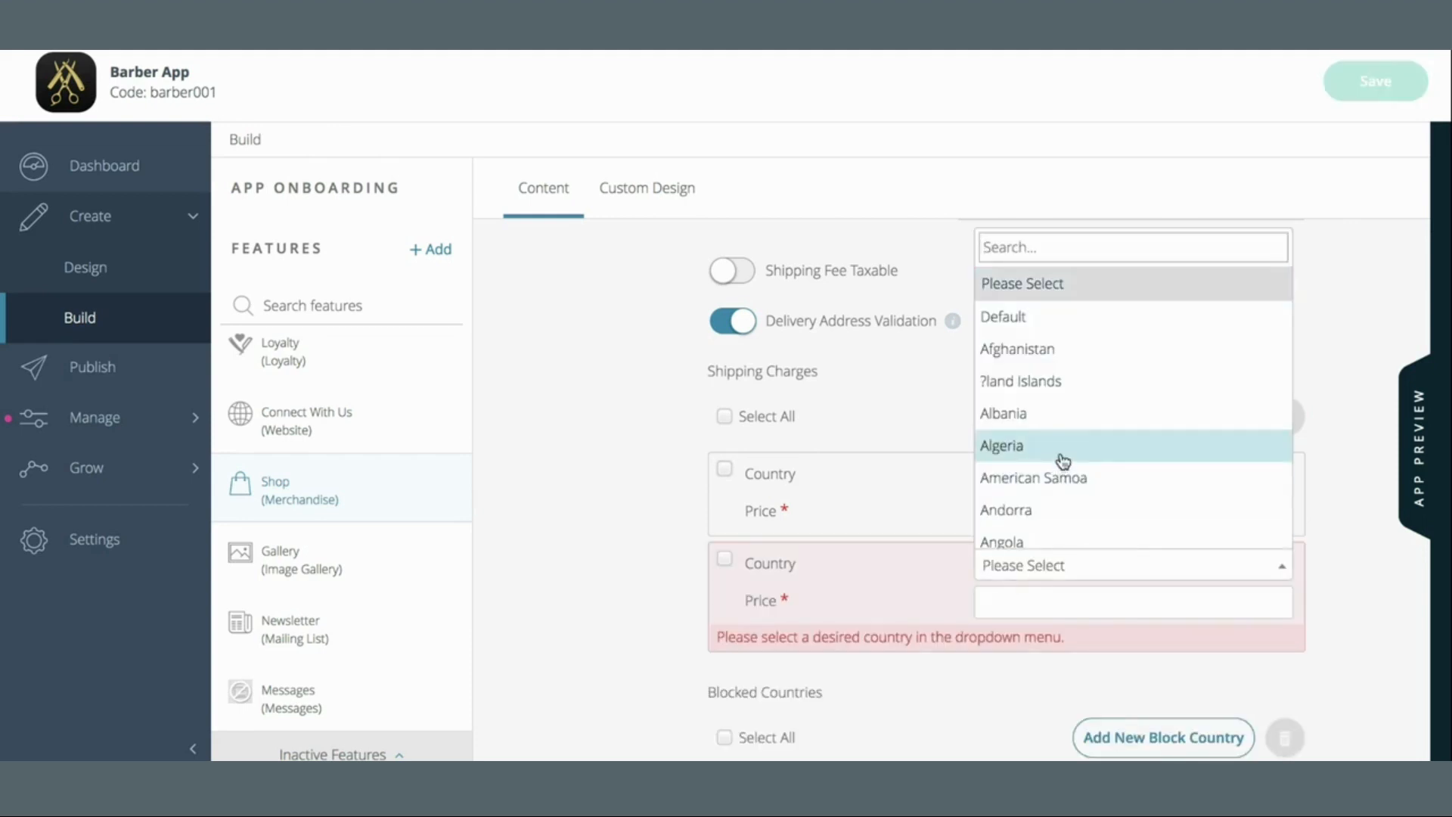
{"action": "scroll", "coordinate": [1084, 392], "scroll_direction": "down", "scroll_amount": 20}
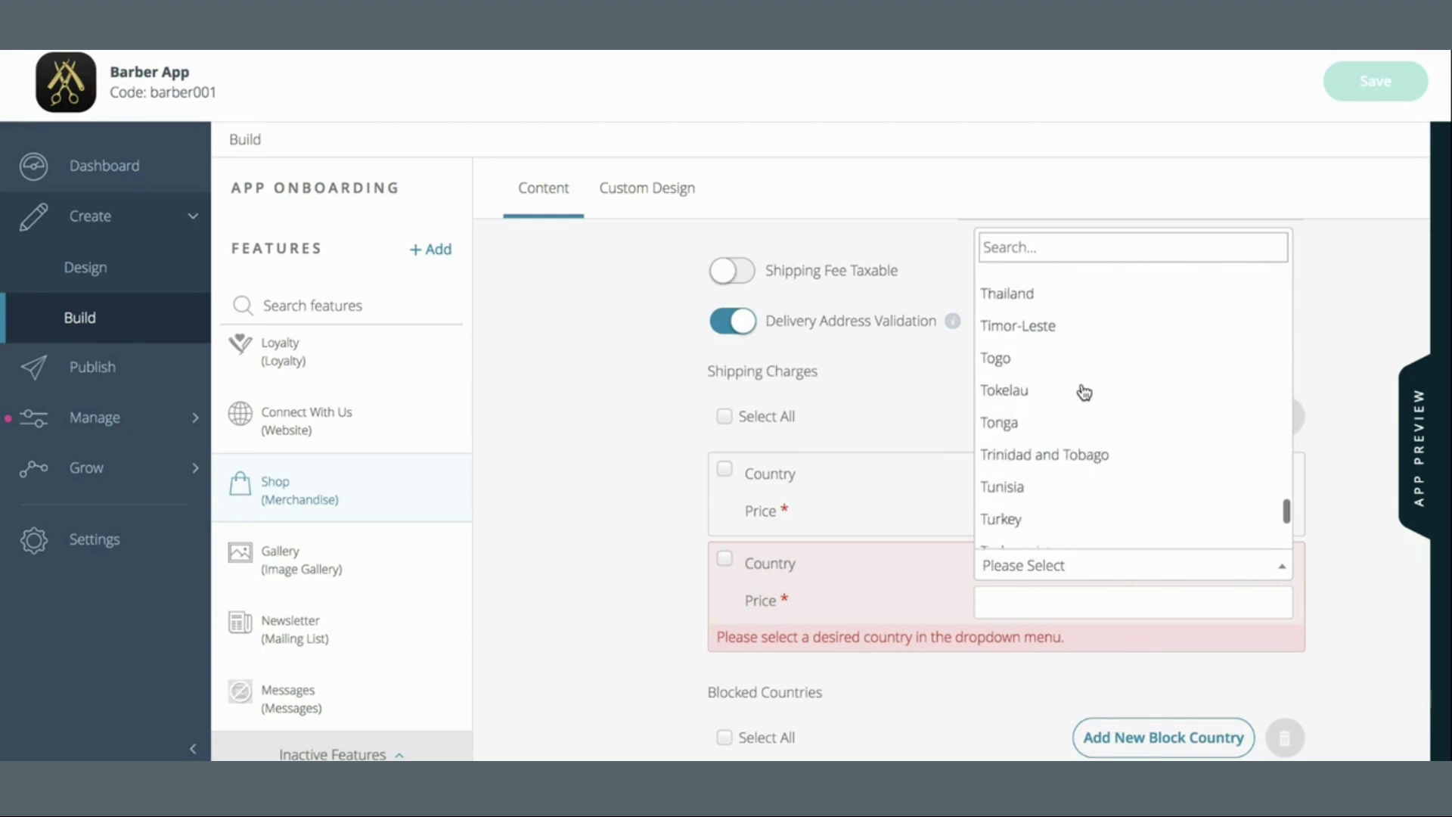
{"action": "scroll", "coordinate": [1085, 392], "scroll_direction": "down", "scroll_amount": 5}
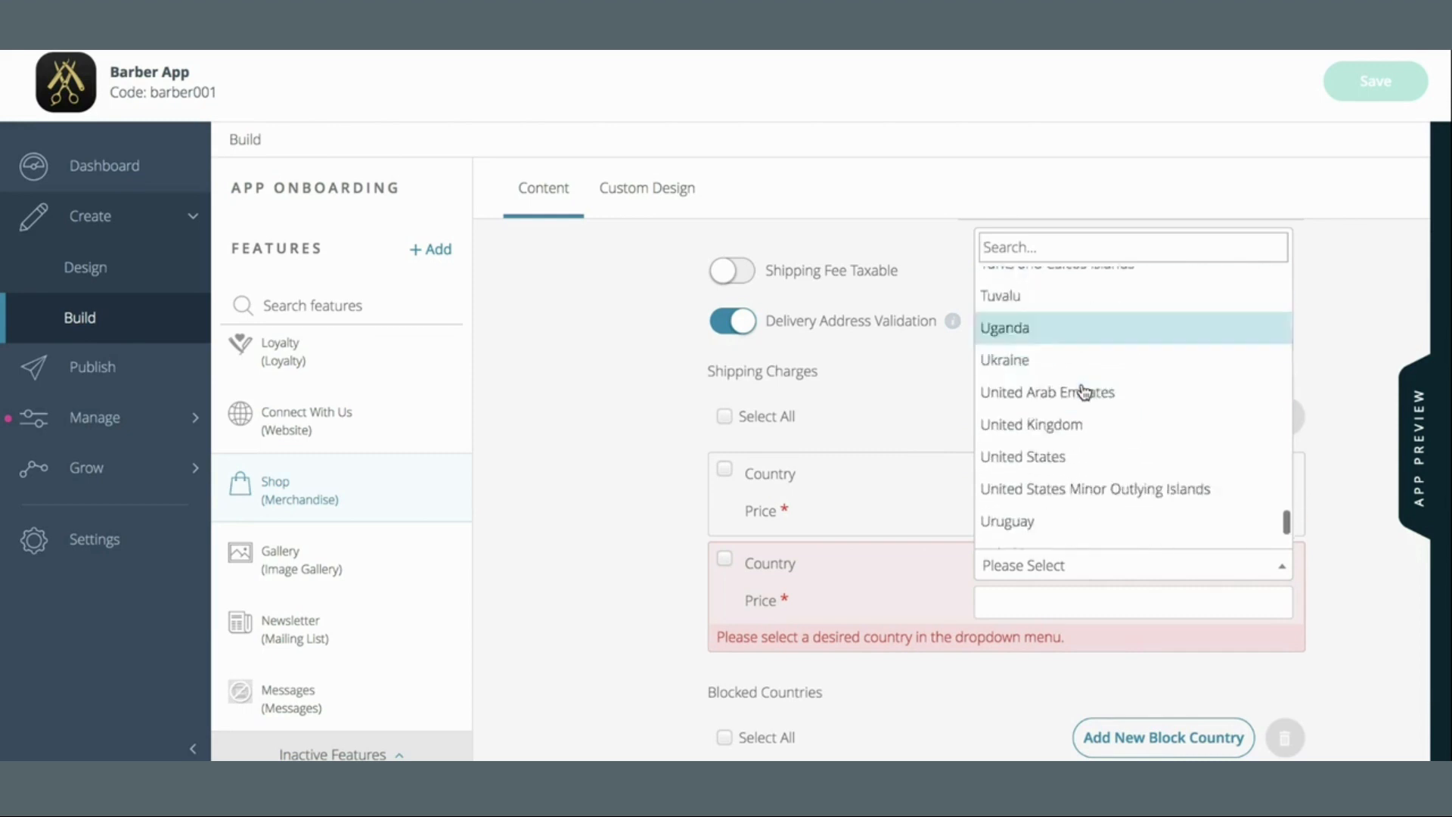
{"action": "scroll", "coordinate": [1085, 392], "scroll_direction": "down", "scroll_amount": 2}
{"action": "left_click", "coordinate": [1079, 359]}
{"action": "left_click", "coordinate": [1096, 601]}
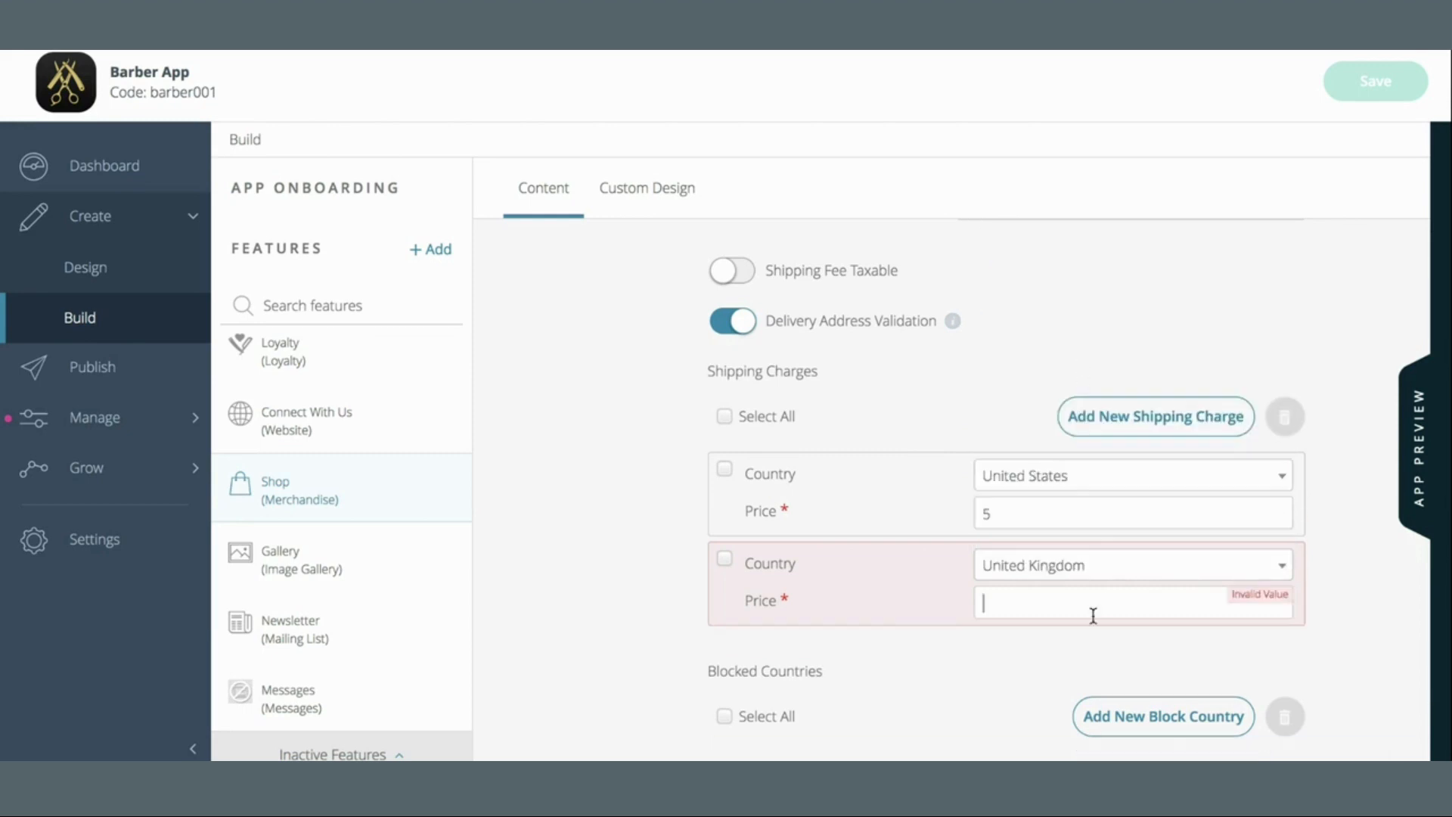
{"action": "type", "text": "15"}
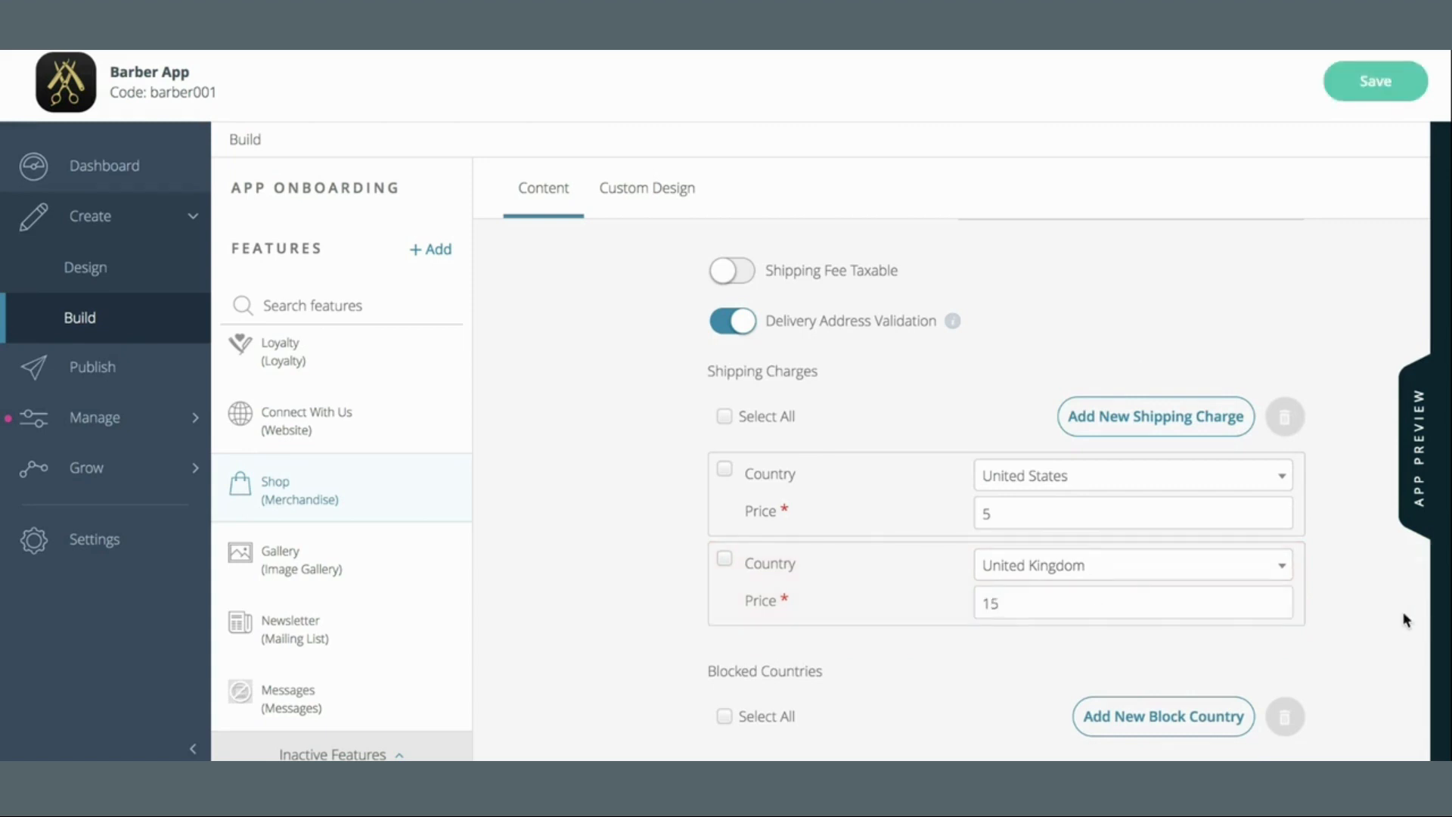
{"action": "scroll", "coordinate": [1405, 619], "scroll_direction": "down", "scroll_amount": 2}
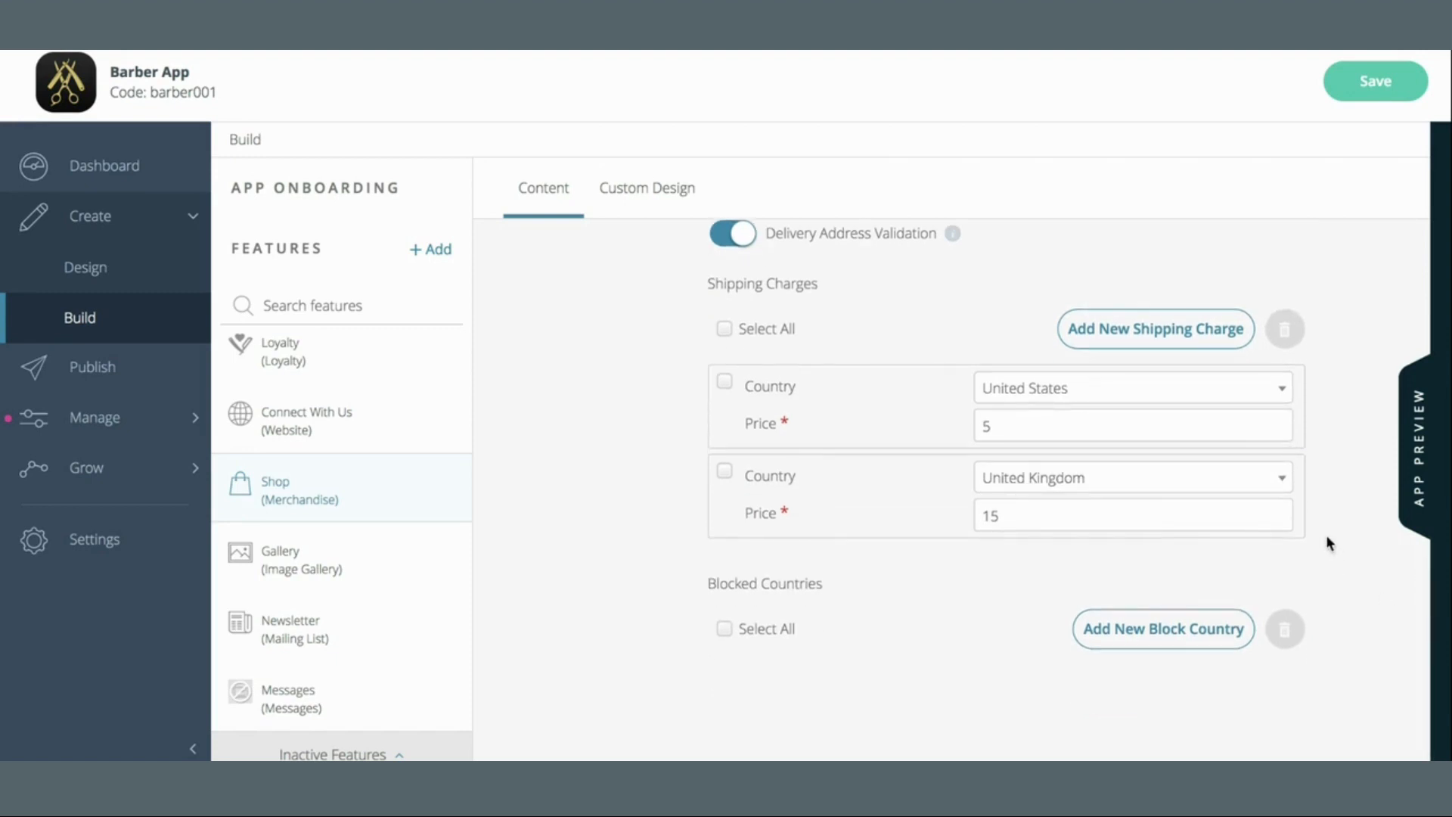
Add an empty blocked-country entry, then delete it so no countries are blocked
{"action": "left_click", "coordinate": [1135, 632]}
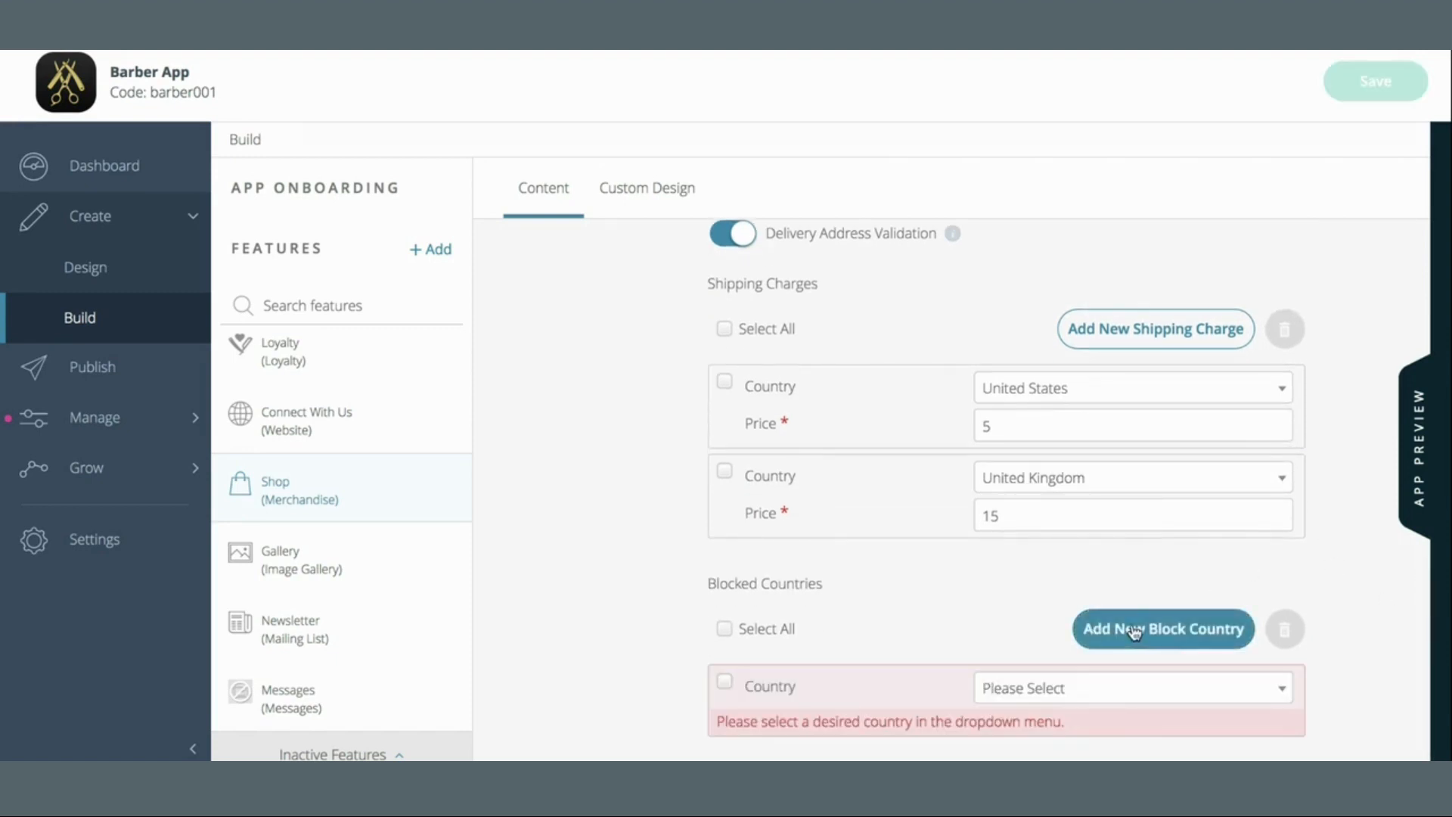
{"action": "left_click", "coordinate": [1096, 691]}
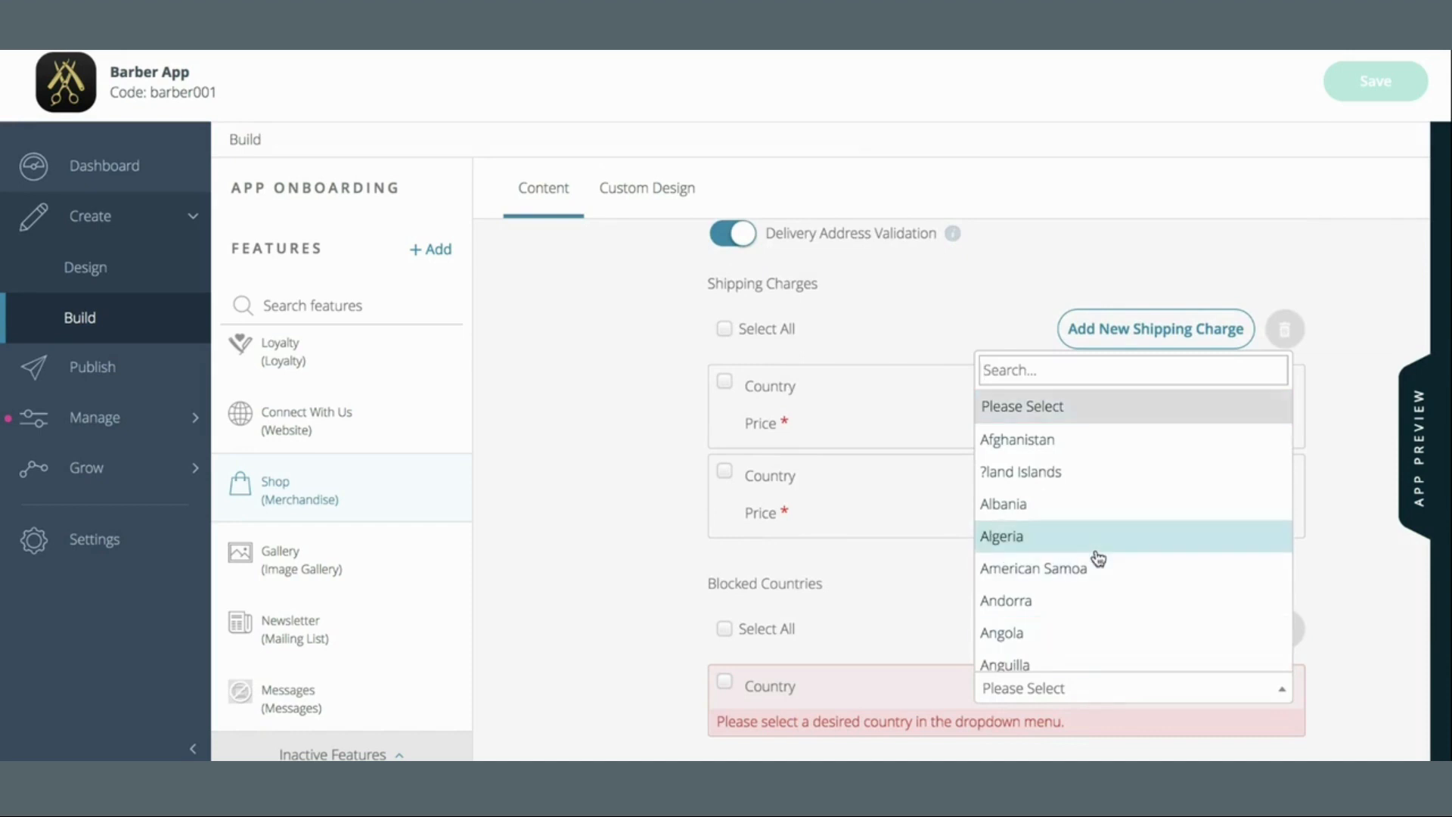
{"action": "left_click", "coordinate": [893, 612]}
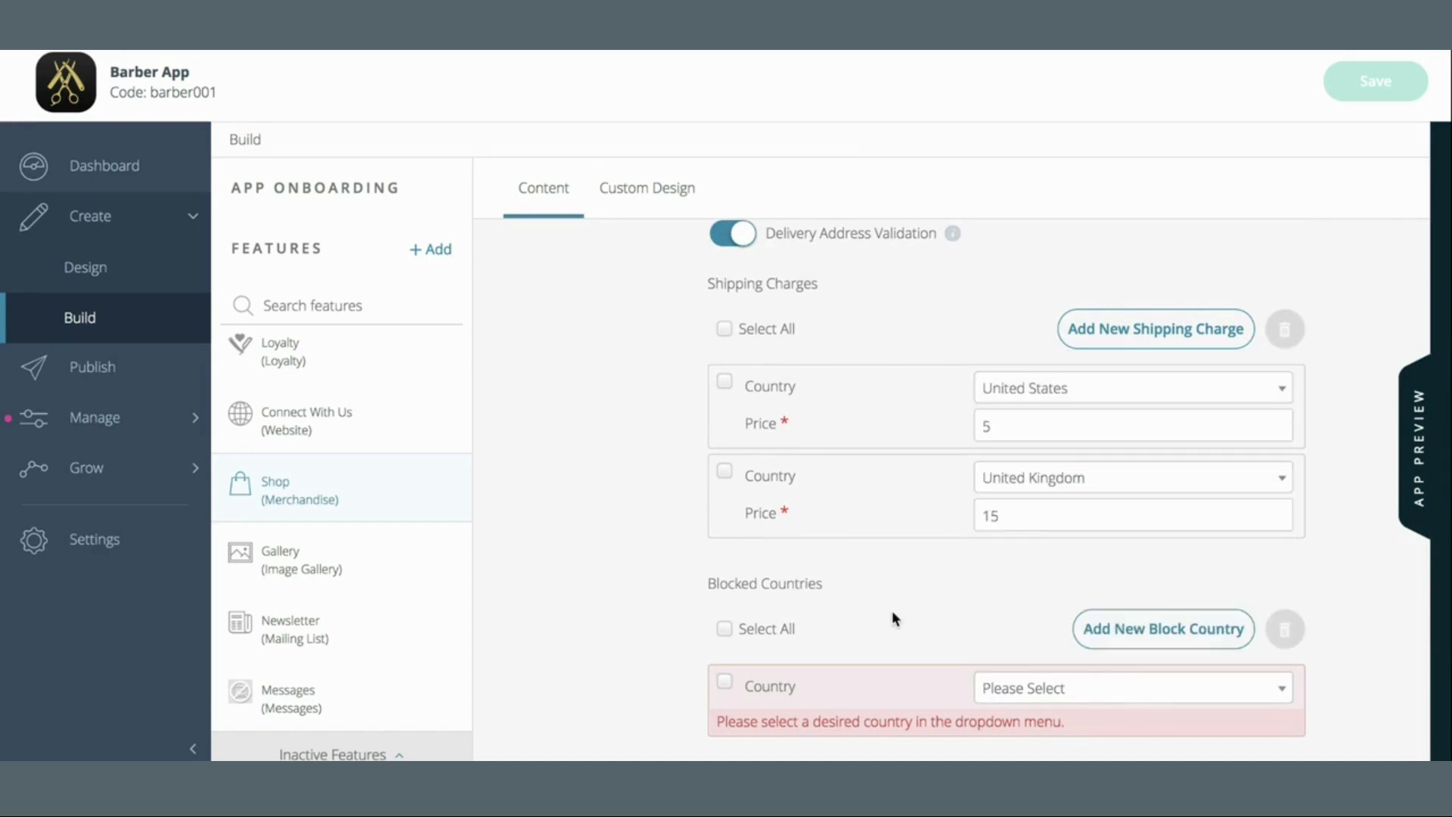
{"action": "left_click", "coordinate": [724, 684]}
{"action": "left_click", "coordinate": [1284, 630]}
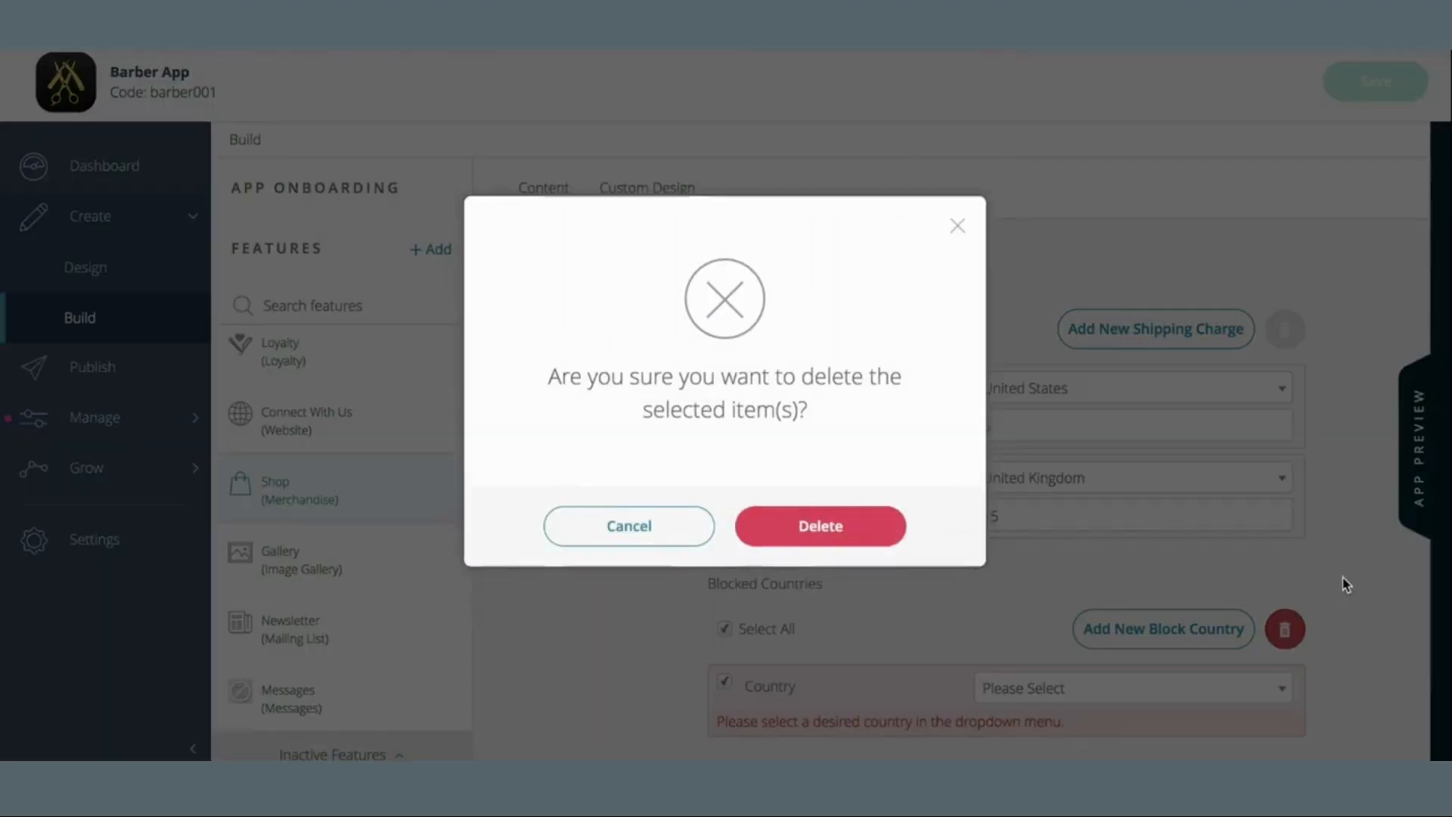
{"action": "left_click", "coordinate": [798, 537]}
Save the Shop shipping settings and return to the Delivery options
{"action": "scroll", "coordinate": [1304, 599], "scroll_direction": "up", "scroll_amount": 1}
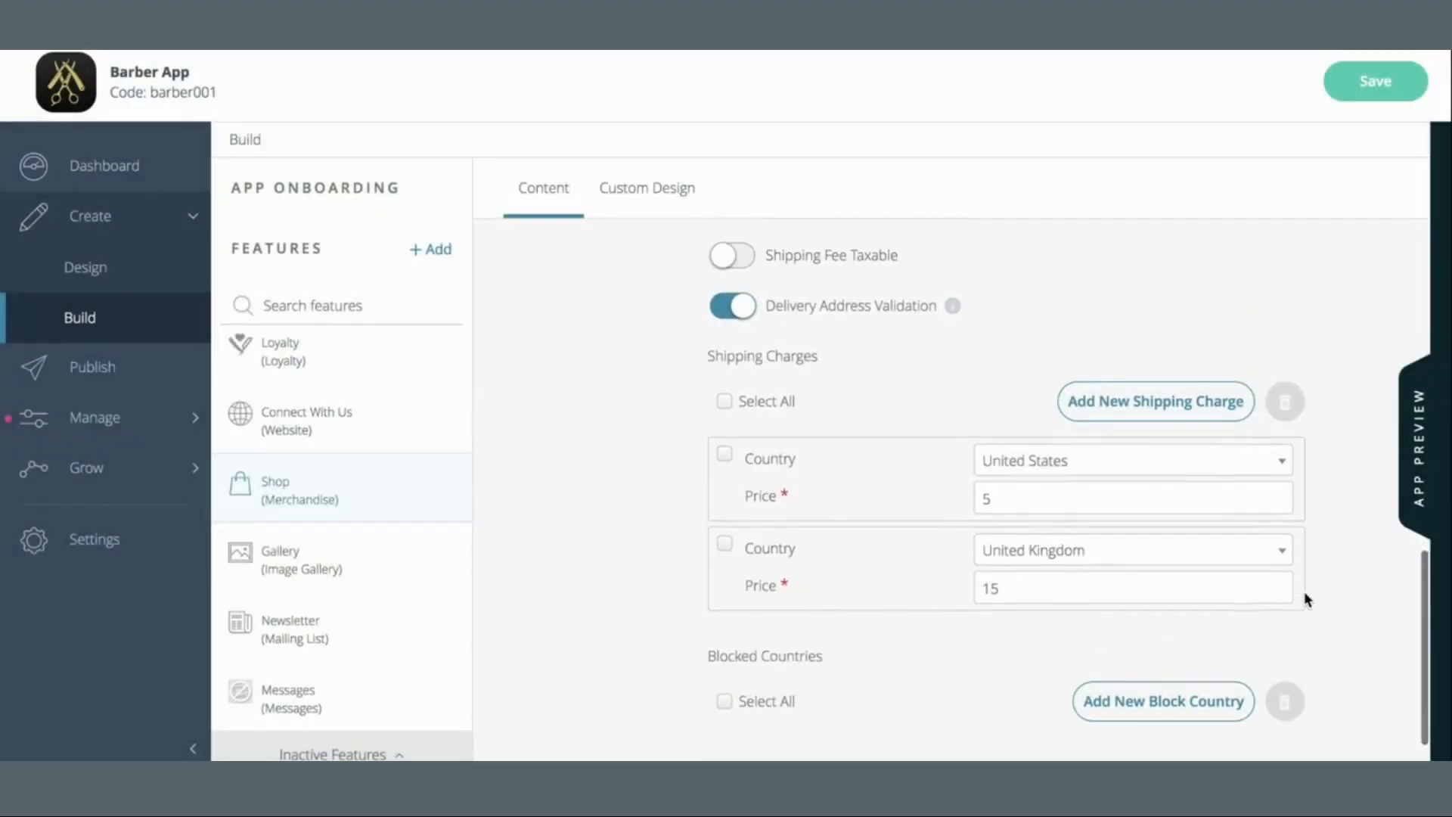
{"action": "left_click", "coordinate": [1373, 95]}
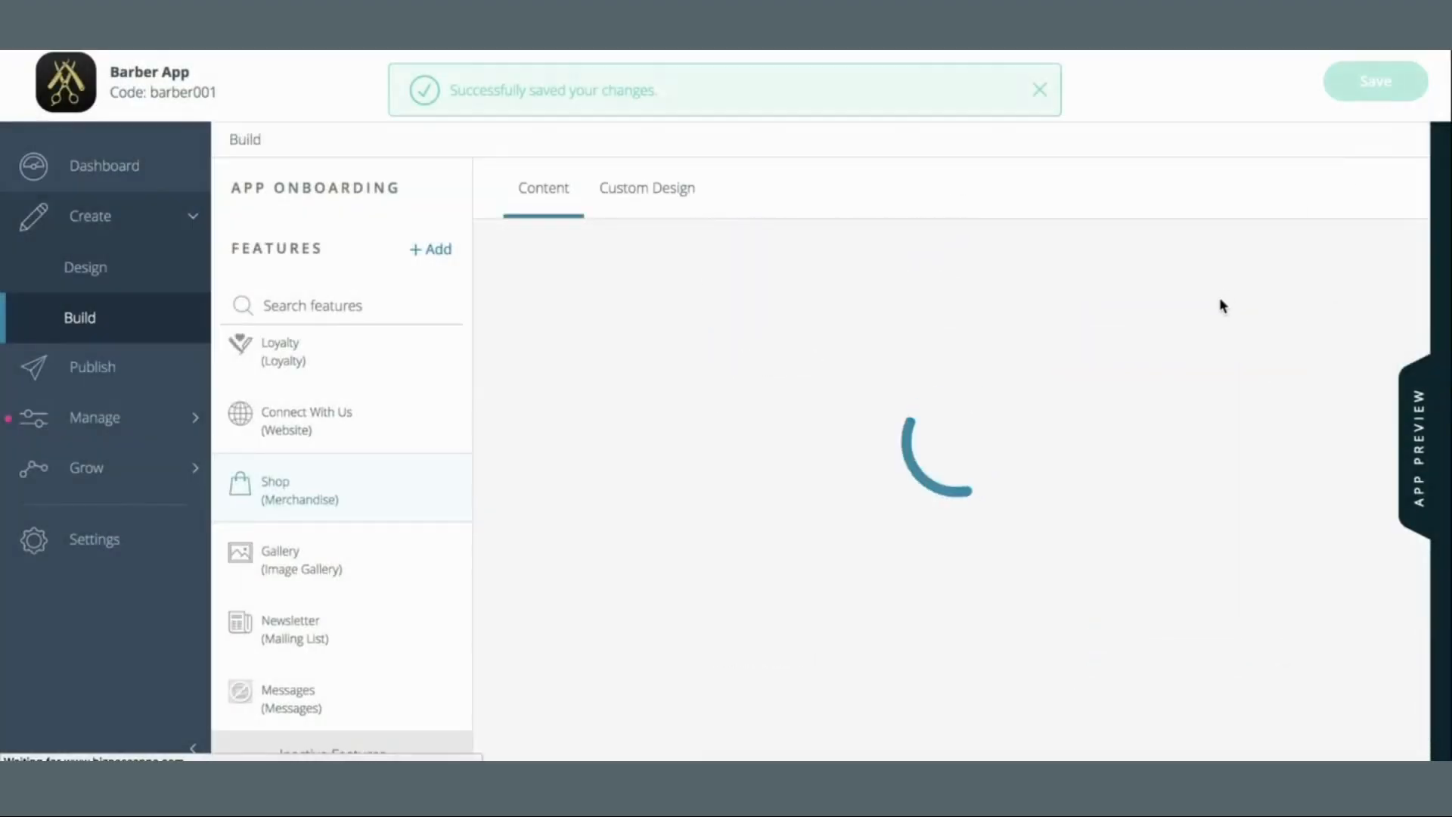
{"action": "left_click", "coordinate": [1041, 90]}
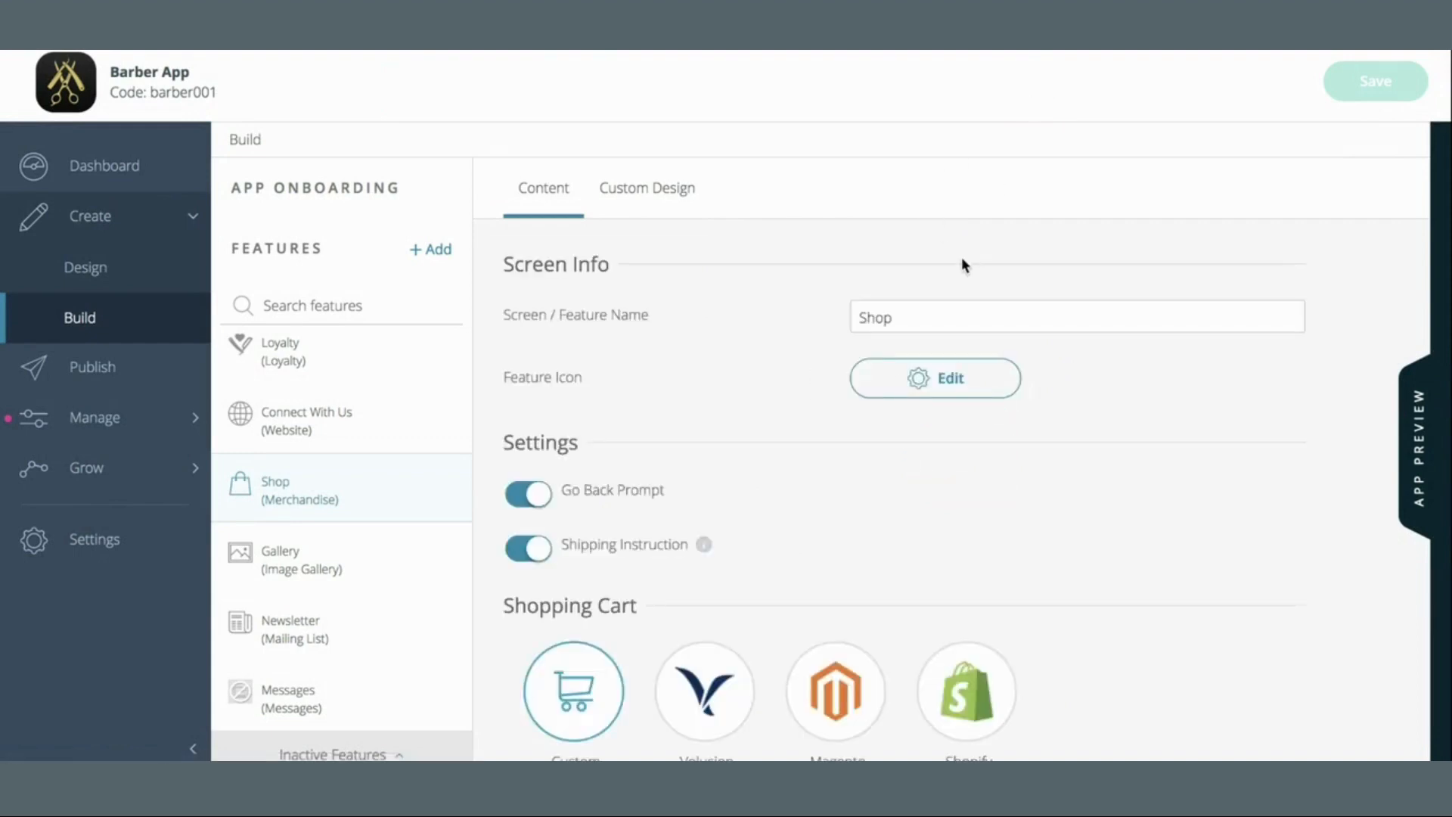
{"action": "scroll", "coordinate": [765, 480], "scroll_direction": "down", "scroll_amount": 8}
{"action": "scroll", "coordinate": [768, 479], "scroll_direction": "up", "scroll_amount": 2}
{"action": "scroll", "coordinate": [767, 478], "scroll_direction": "down", "scroll_amount": 1}
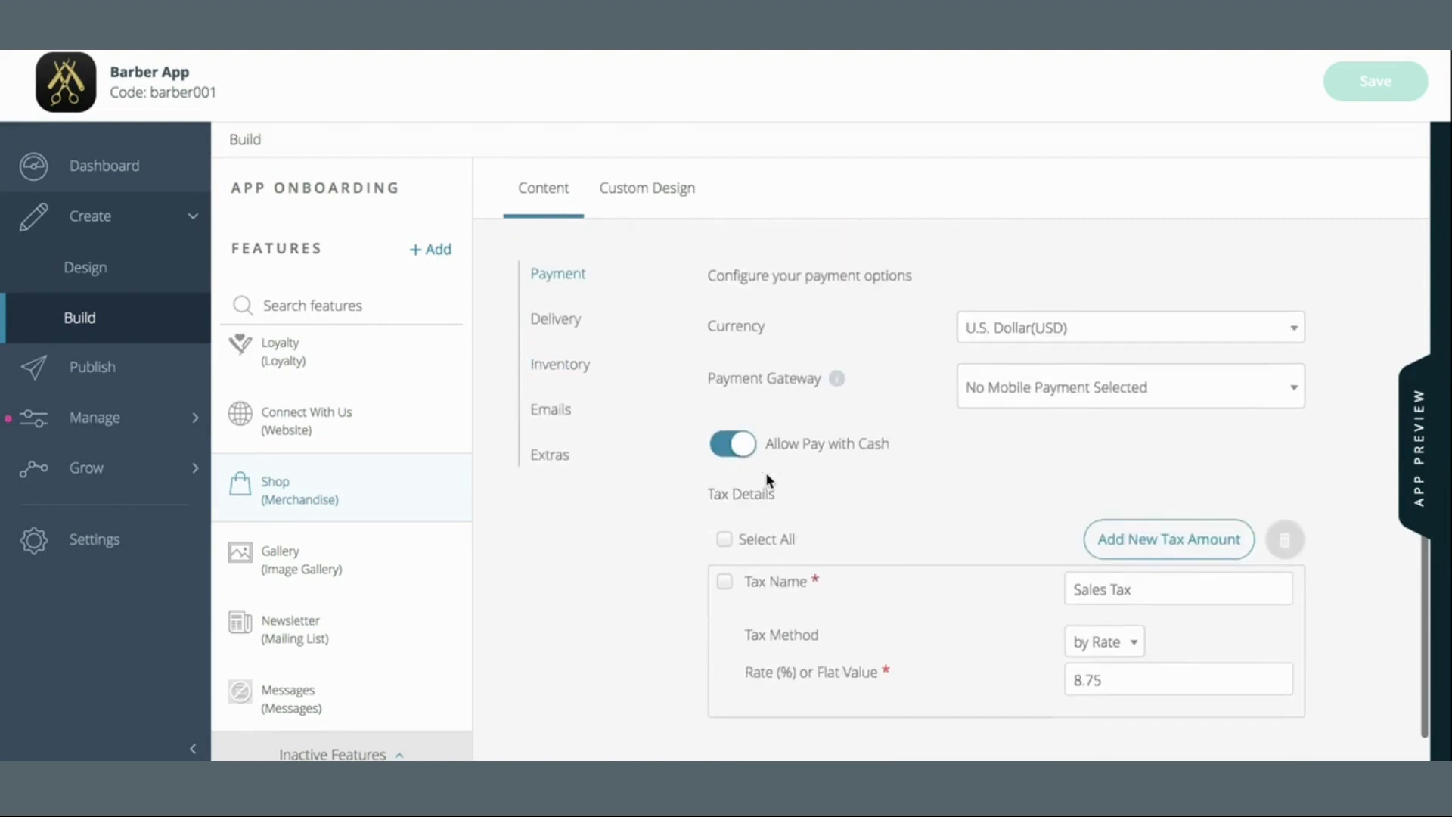
{"action": "left_click", "coordinate": [561, 325]}
{"action": "scroll", "coordinate": [664, 444], "scroll_direction": "down", "scroll_amount": 1}
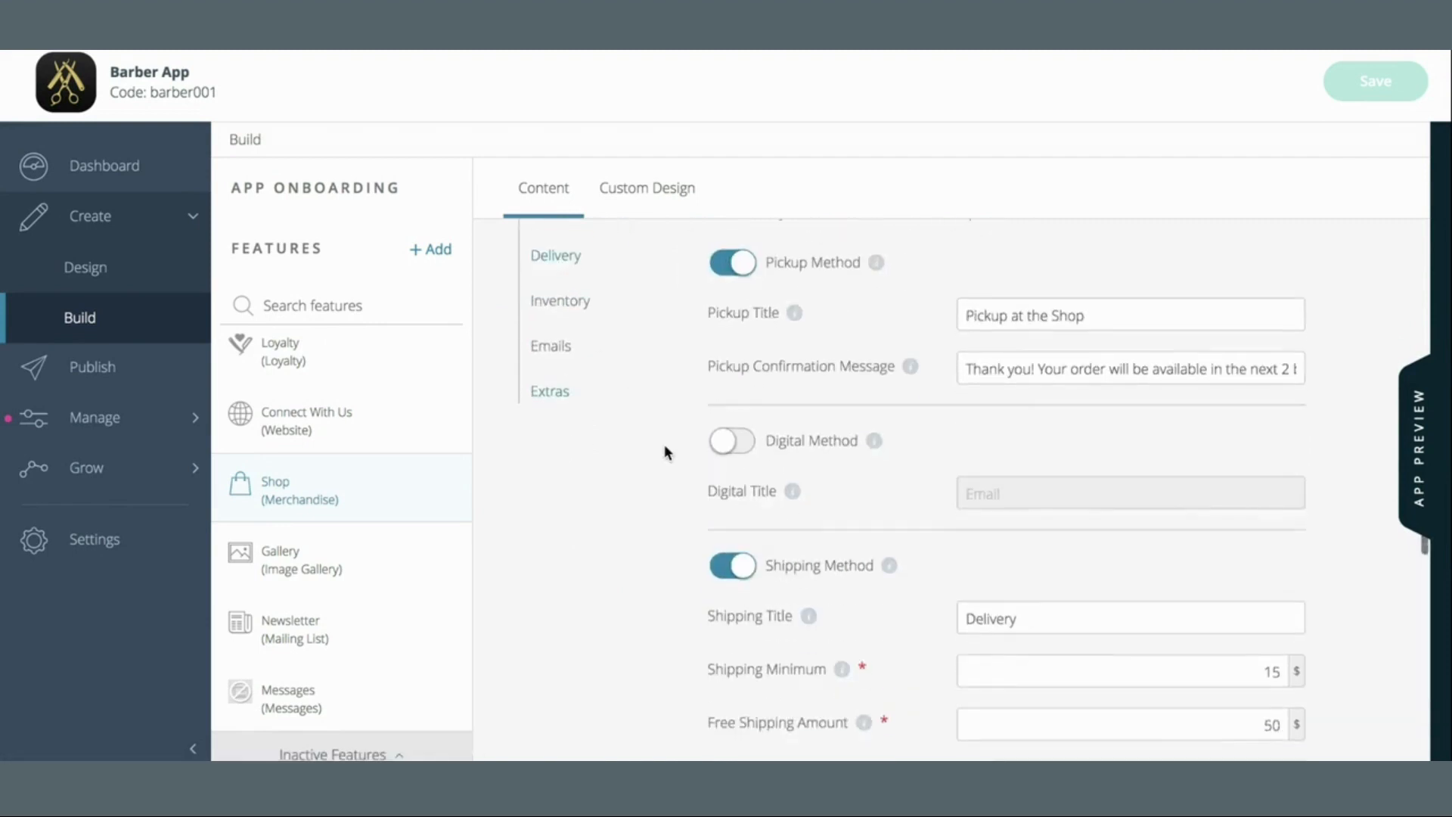
{"action": "scroll", "coordinate": [664, 443], "scroll_direction": "up", "scroll_amount": 1}
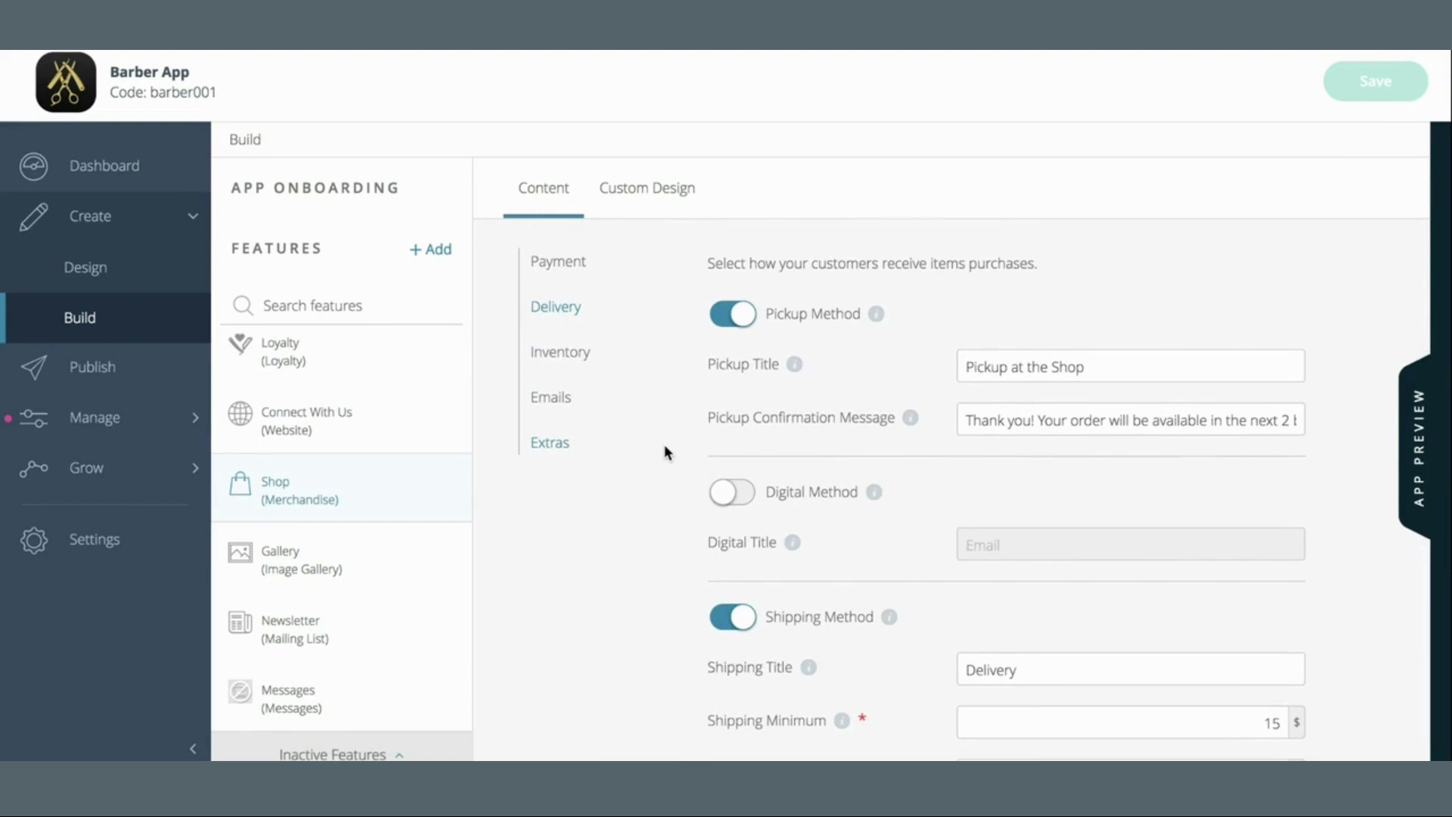
In the order emails, prefix the customer confirmation subject with 'Barber Shop -'
{"action": "left_click", "coordinate": [566, 397]}
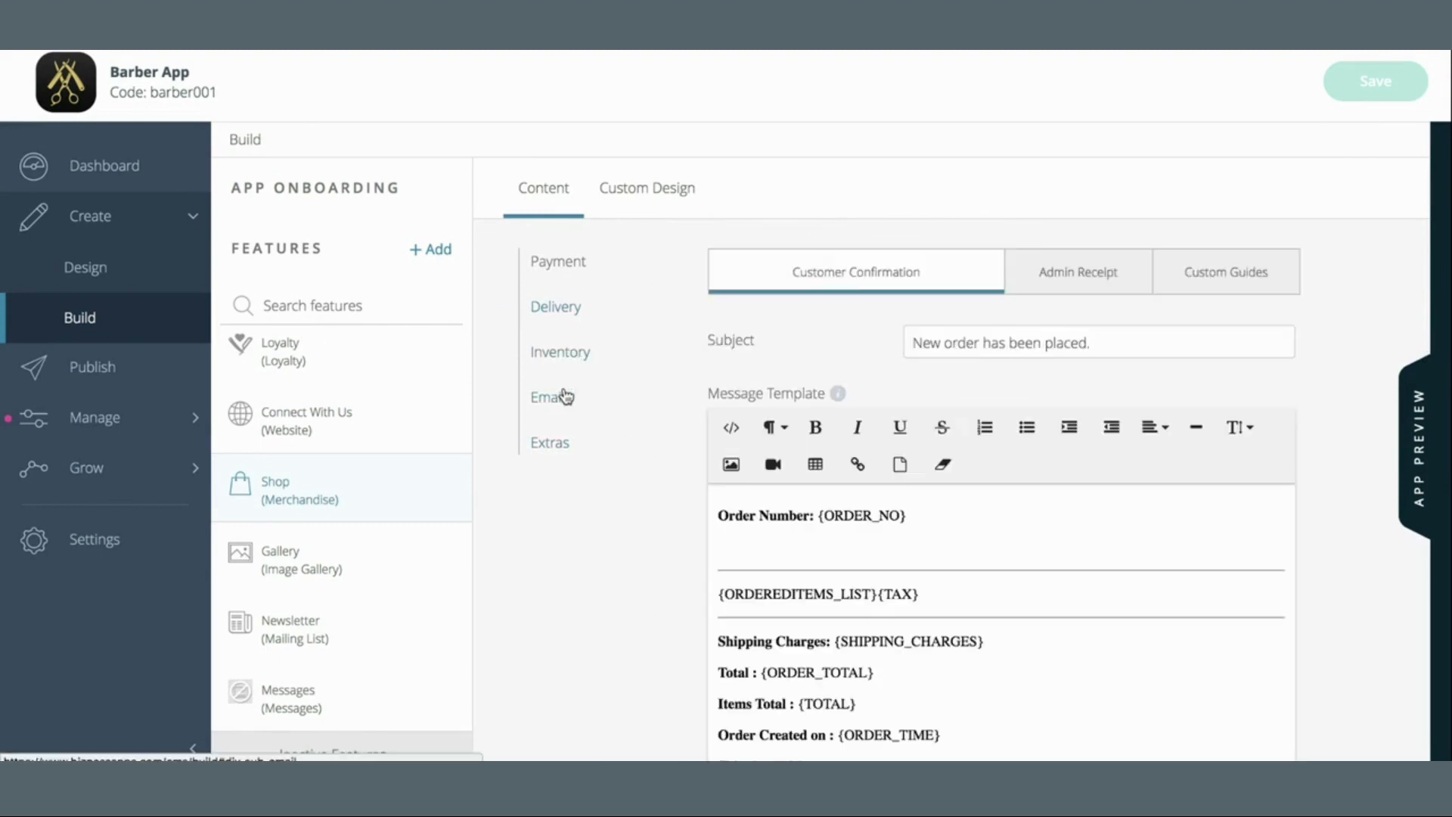
{"action": "scroll", "coordinate": [1359, 357], "scroll_direction": "down", "scroll_amount": 1}
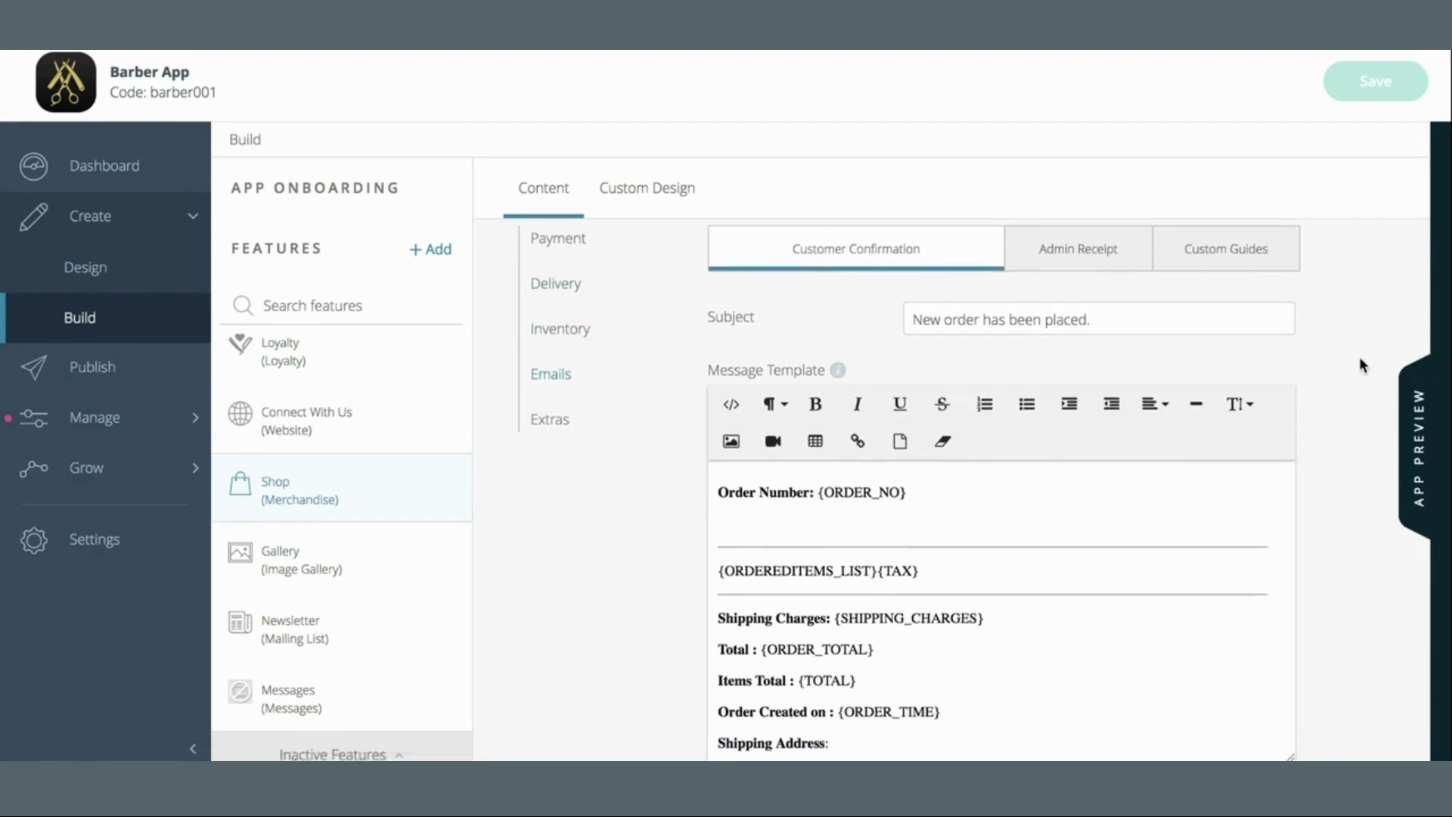
{"action": "left_click_drag", "start_coordinate": [936, 308], "coordinate": [826, 316]}
{"action": "left_click", "coordinate": [973, 316]}
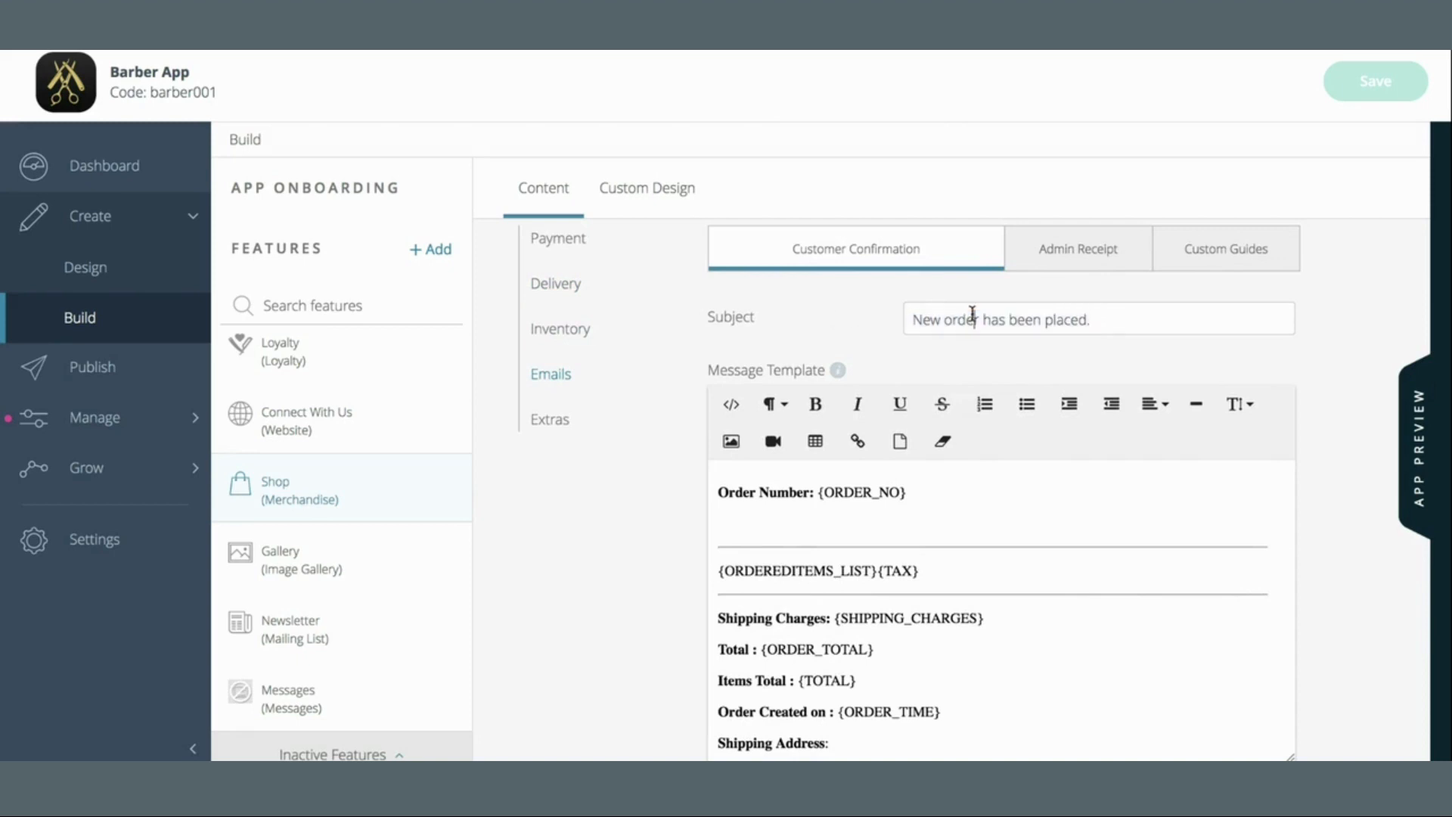
{"action": "double_click", "coordinate": [907, 315]}
{"action": "left_click", "coordinate": [907, 315]}
{"action": "type", "text": "Barber"}
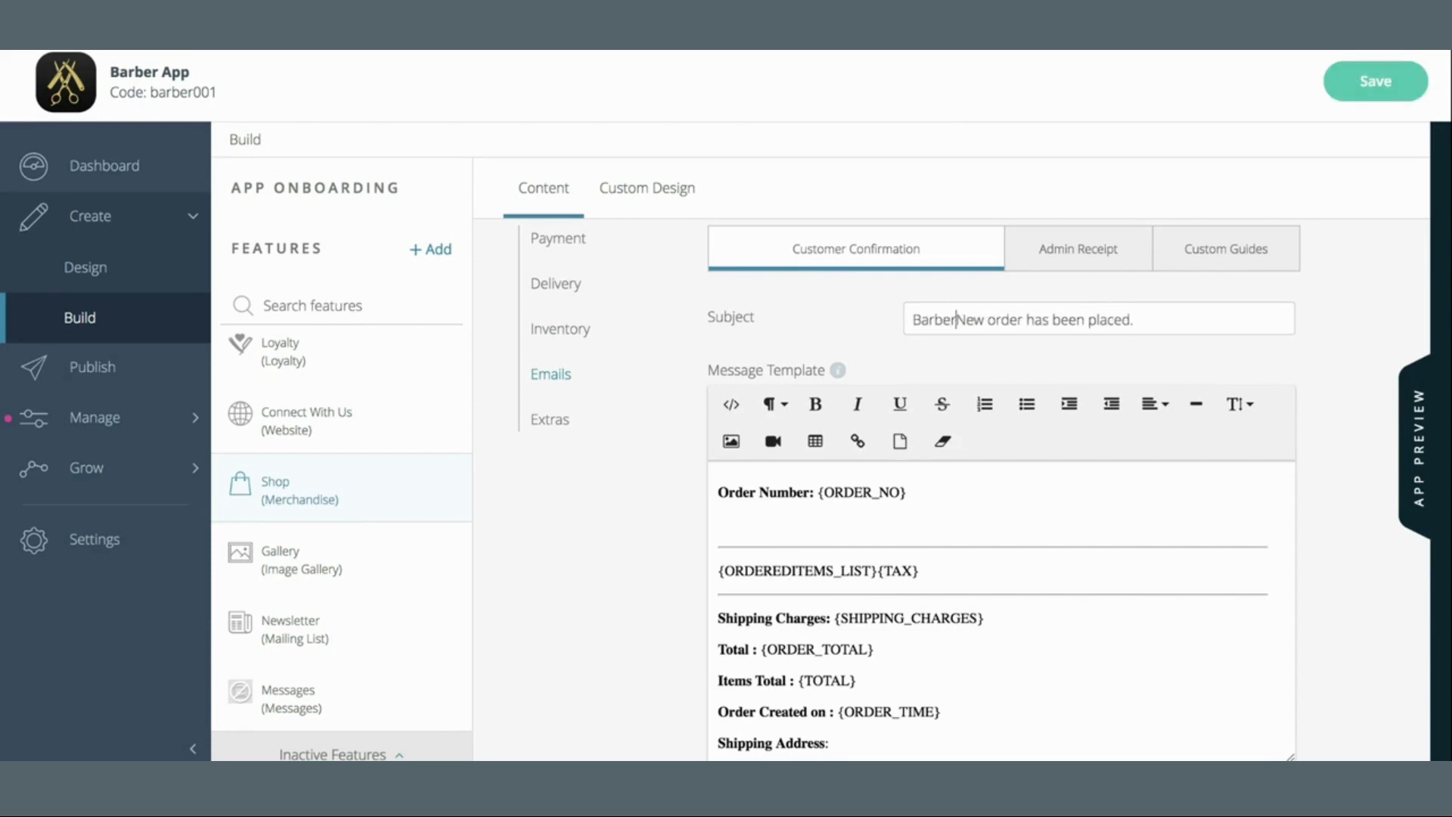
{"action": "type", "text": " Shop ="}
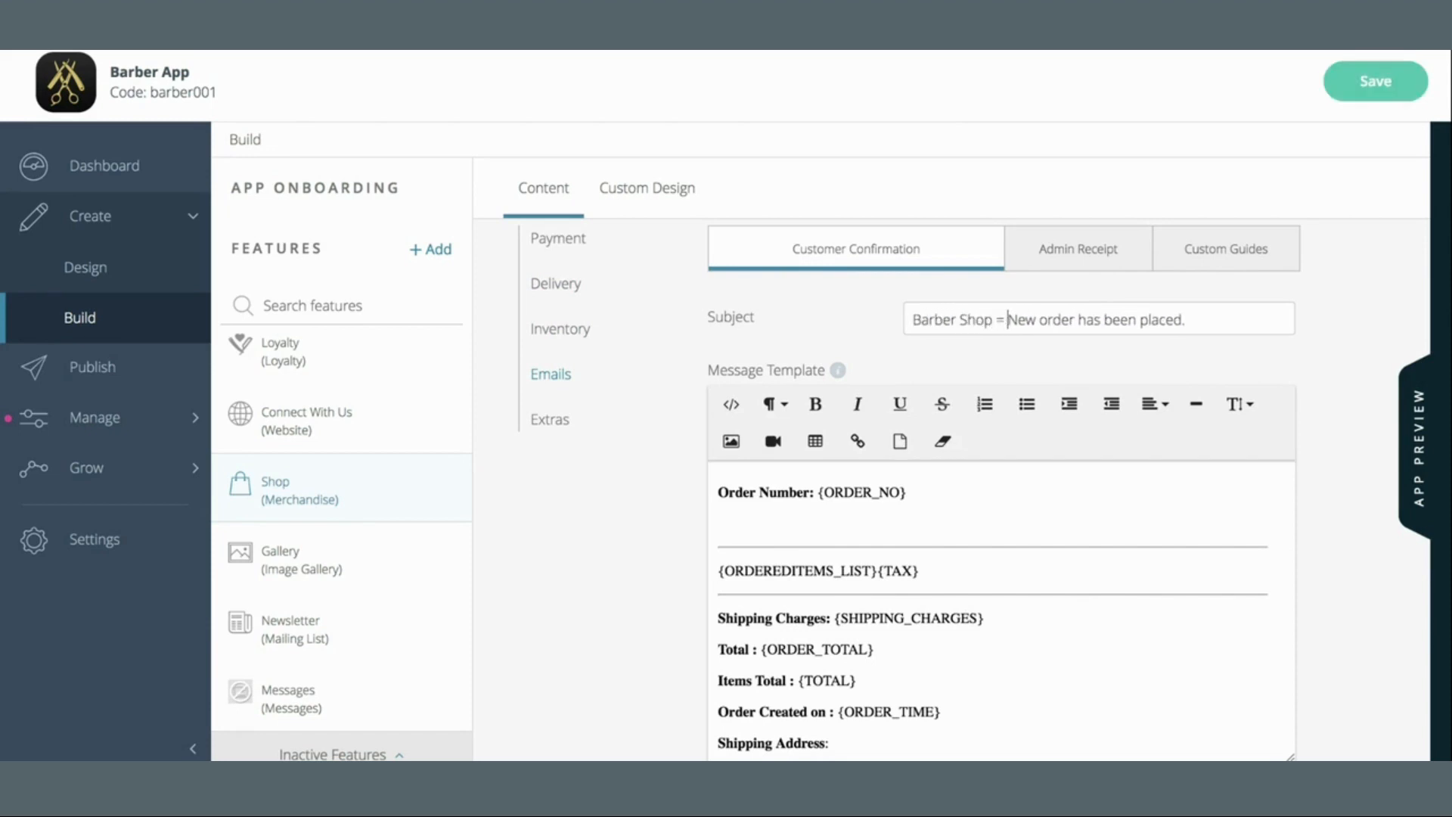
{"action": "key", "text": "BackSpace"}
{"action": "key", "text": "BackSpace"}
{"action": "type", "text": "-"}
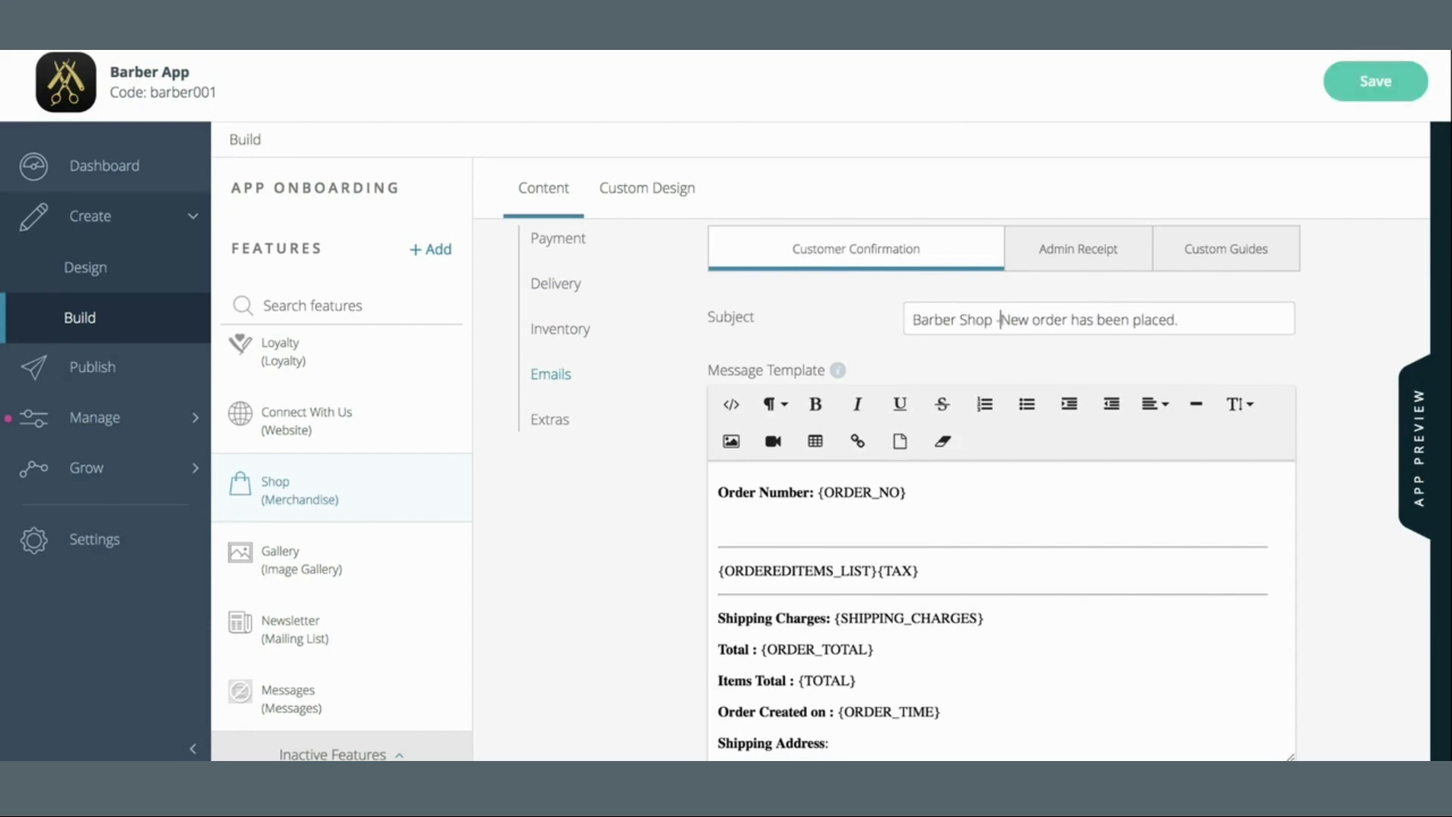
Replace 'New' with 'Your' in the subject and remove its closing full stop
{"action": "left_click", "coordinate": [1031, 318]}
{"action": "key", "text": "BackSpace"}
{"action": "key", "text": "BackSpace"}
{"action": "key", "text": "BackSpace"}
{"action": "type", "text": "Your"}
{"action": "left_click", "coordinate": [1239, 325]}
{"action": "key", "text": "BackSpace"}
End the subject with '!' and drag the message template editor taller
{"action": "type", "text": "!"}
{"action": "scroll", "coordinate": [1330, 323], "scroll_direction": "down", "scroll_amount": 3}
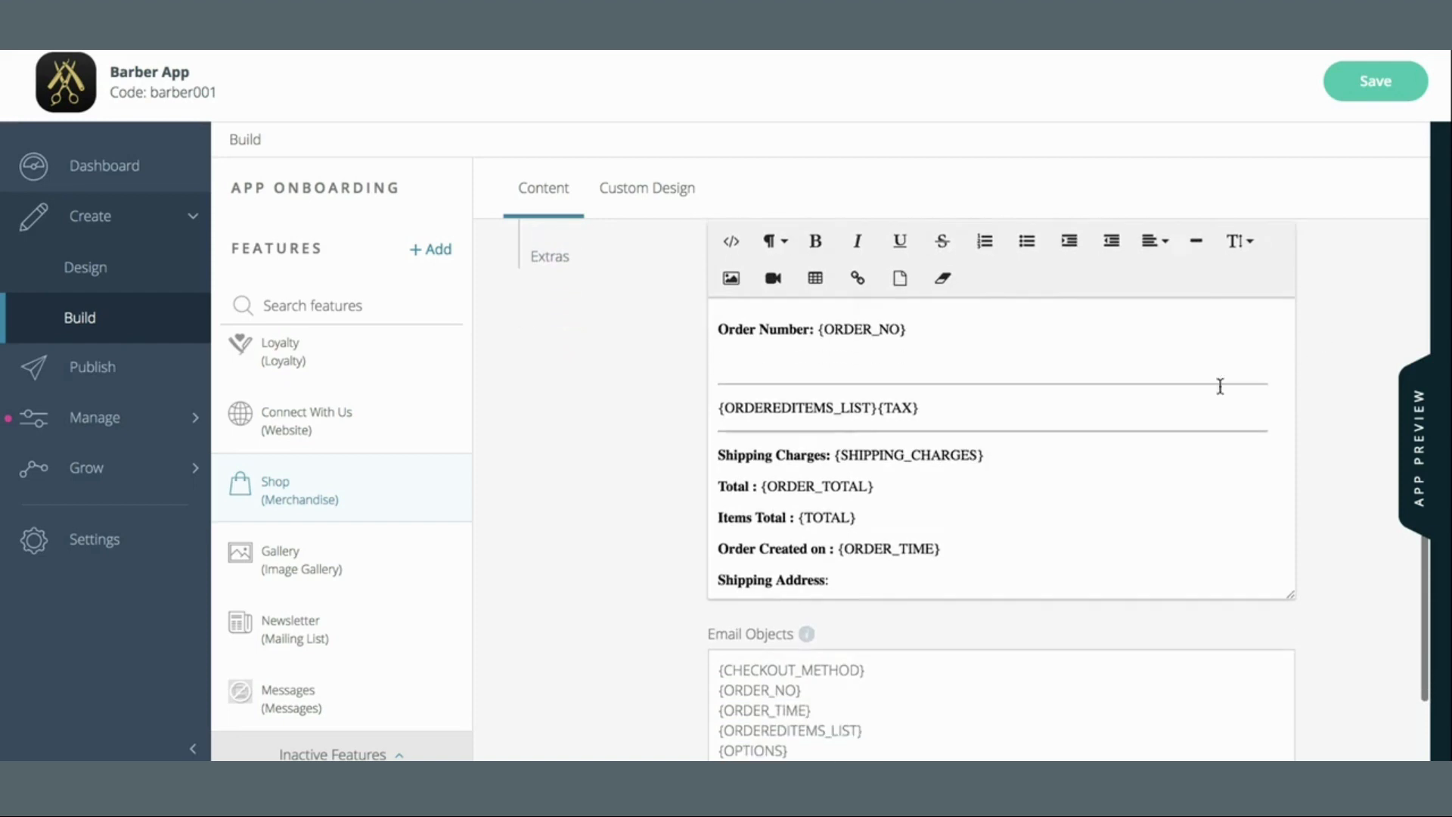
{"action": "scroll", "coordinate": [1122, 400], "scroll_direction": "down", "scroll_amount": 2}
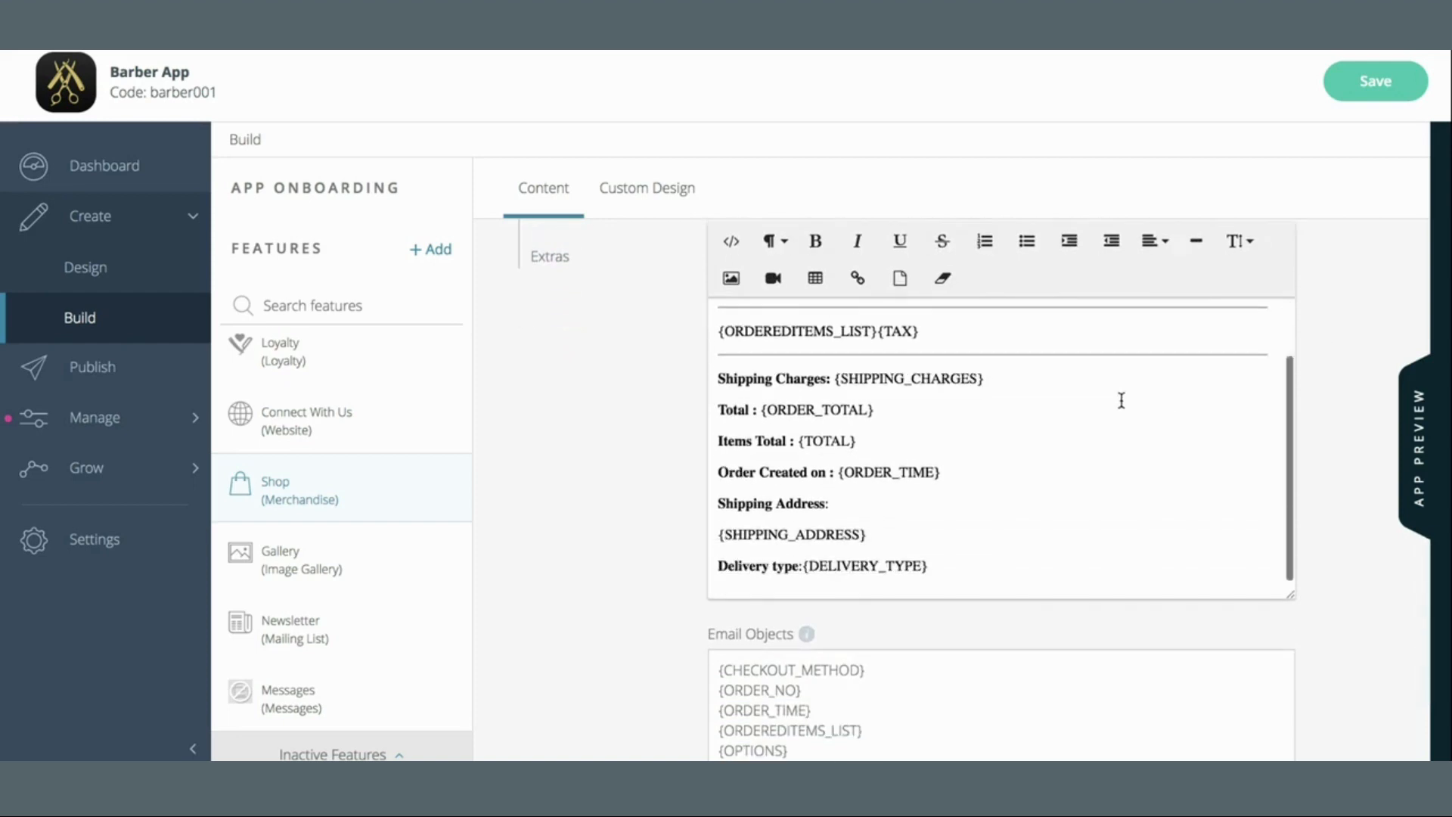
{"action": "left_click_drag", "start_coordinate": [1295, 594], "coordinate": [1286, 706]}
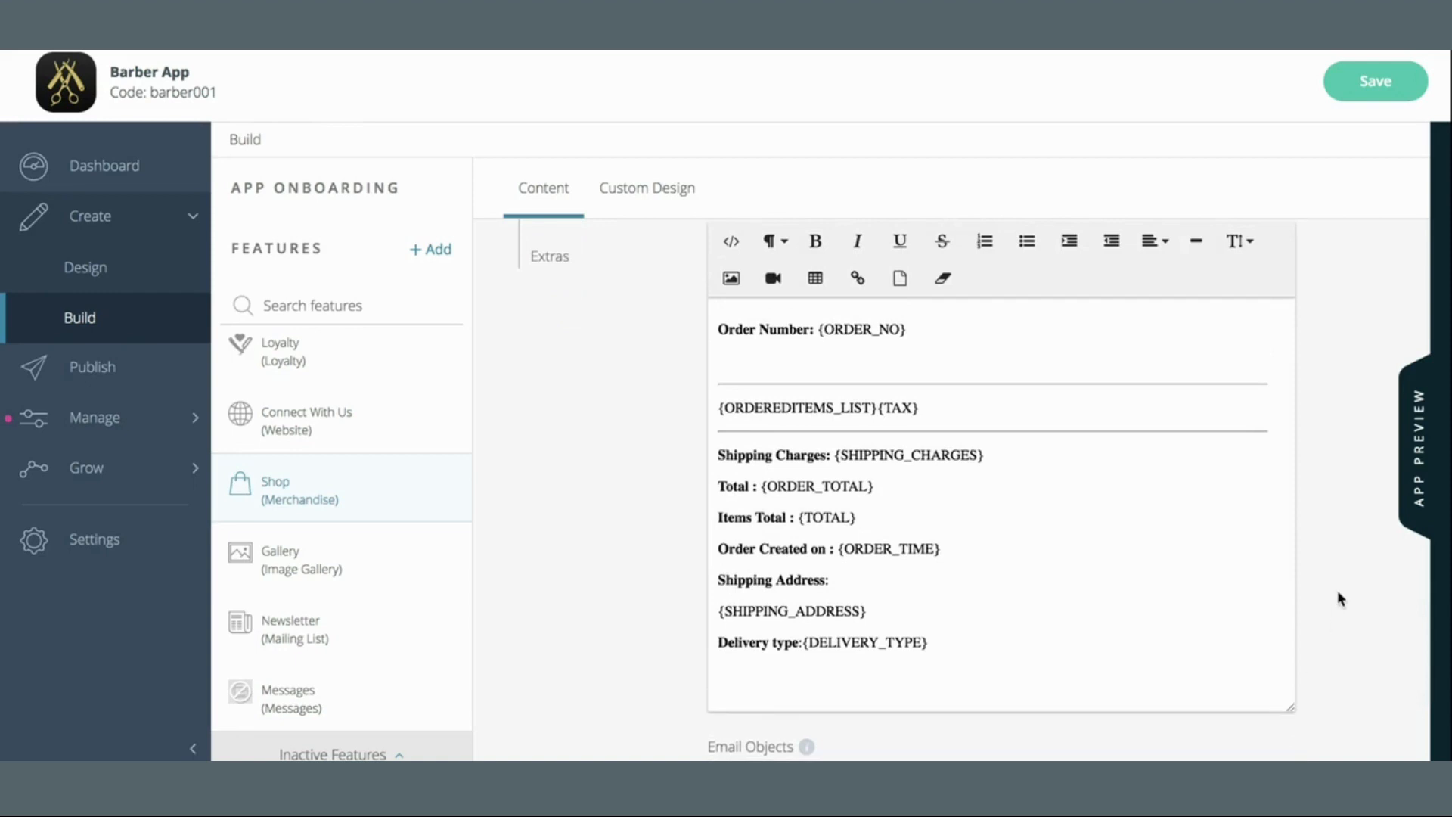
Review the template's placeholders, such as Order Number and {ORDEREDITEMS_LIST}
{"action": "scroll", "coordinate": [1337, 590], "scroll_direction": "down", "scroll_amount": 4}
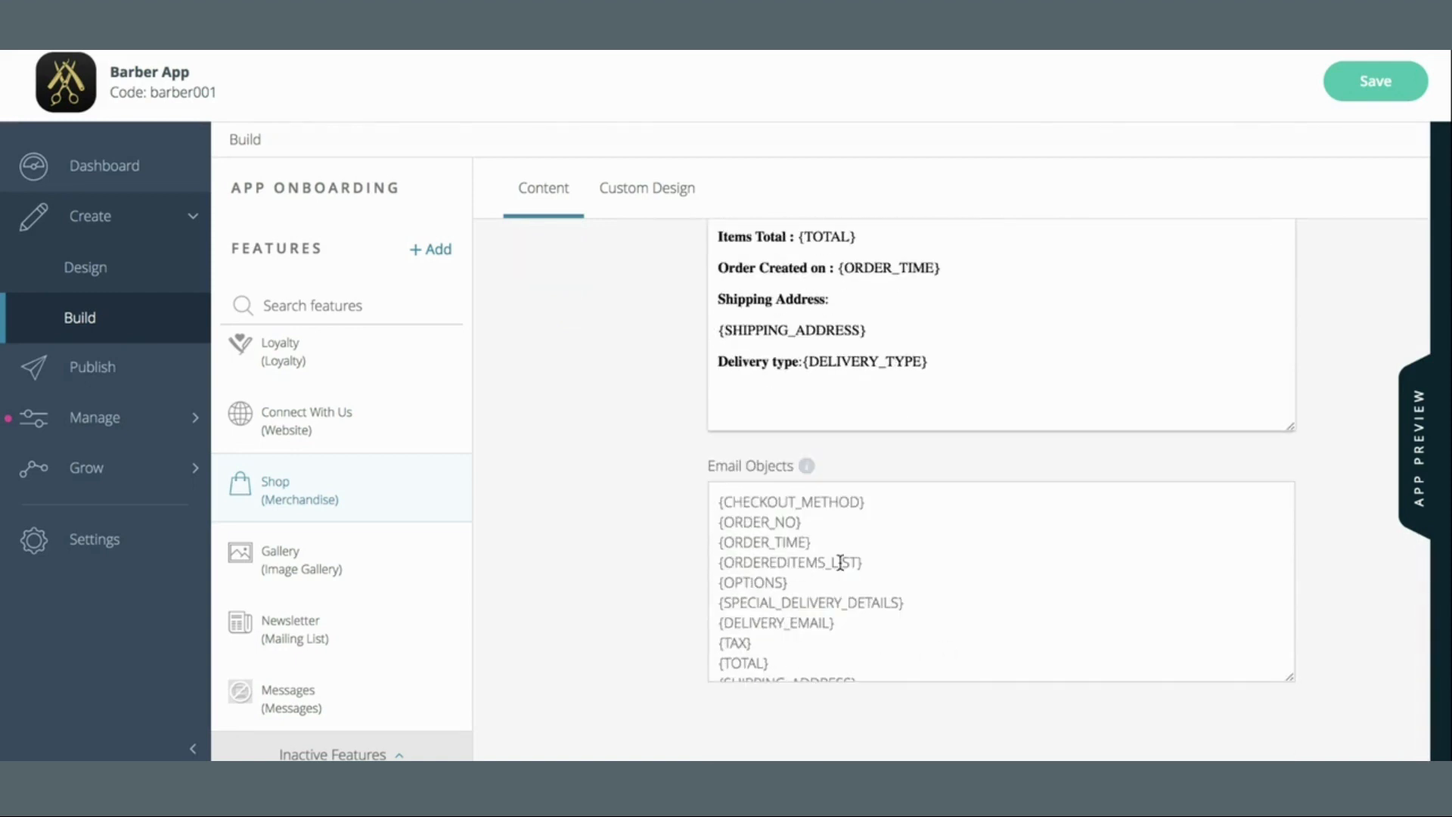
{"action": "scroll", "coordinate": [839, 566], "scroll_direction": "down", "scroll_amount": 1}
{"action": "scroll", "coordinate": [839, 566], "scroll_direction": "up", "scroll_amount": 1}
{"action": "scroll", "coordinate": [839, 566], "scroll_direction": "down", "scroll_amount": 1}
{"action": "scroll", "coordinate": [839, 566], "scroll_direction": "up", "scroll_amount": 1}
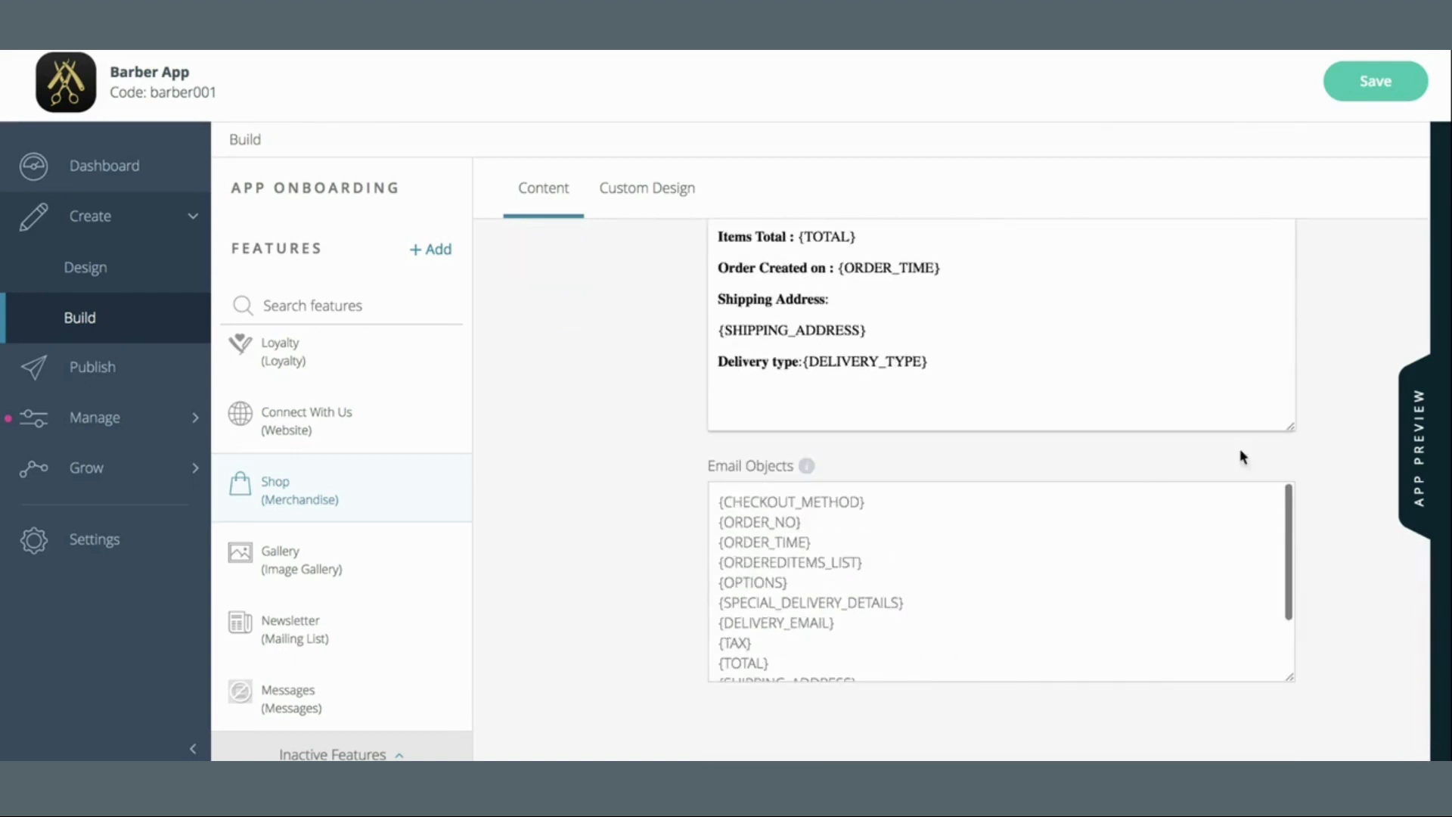
{"action": "scroll", "coordinate": [1313, 437], "scroll_direction": "up", "scroll_amount": 4}
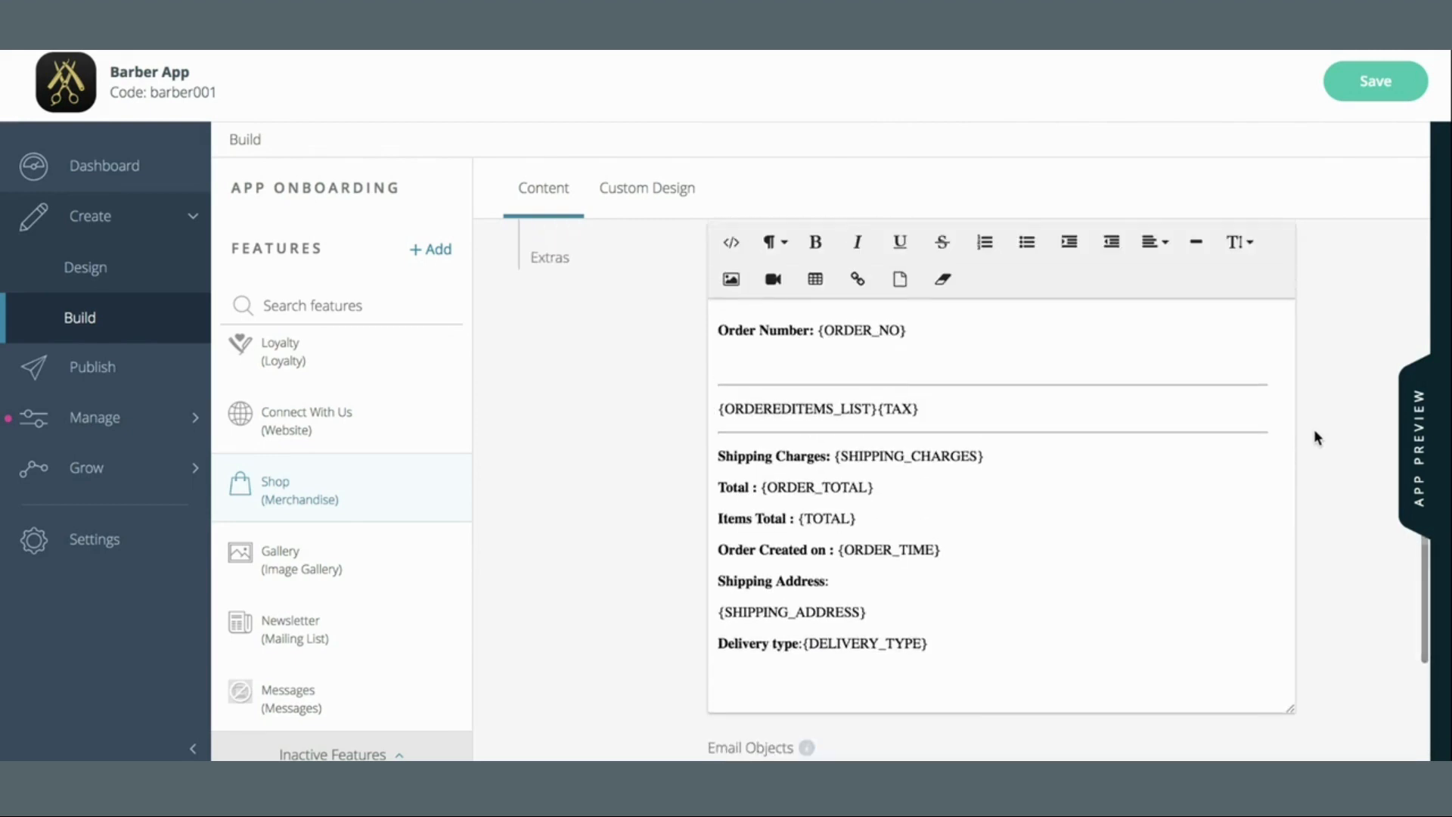
{"action": "left_click_drag", "start_coordinate": [719, 330], "coordinate": [798, 331]}
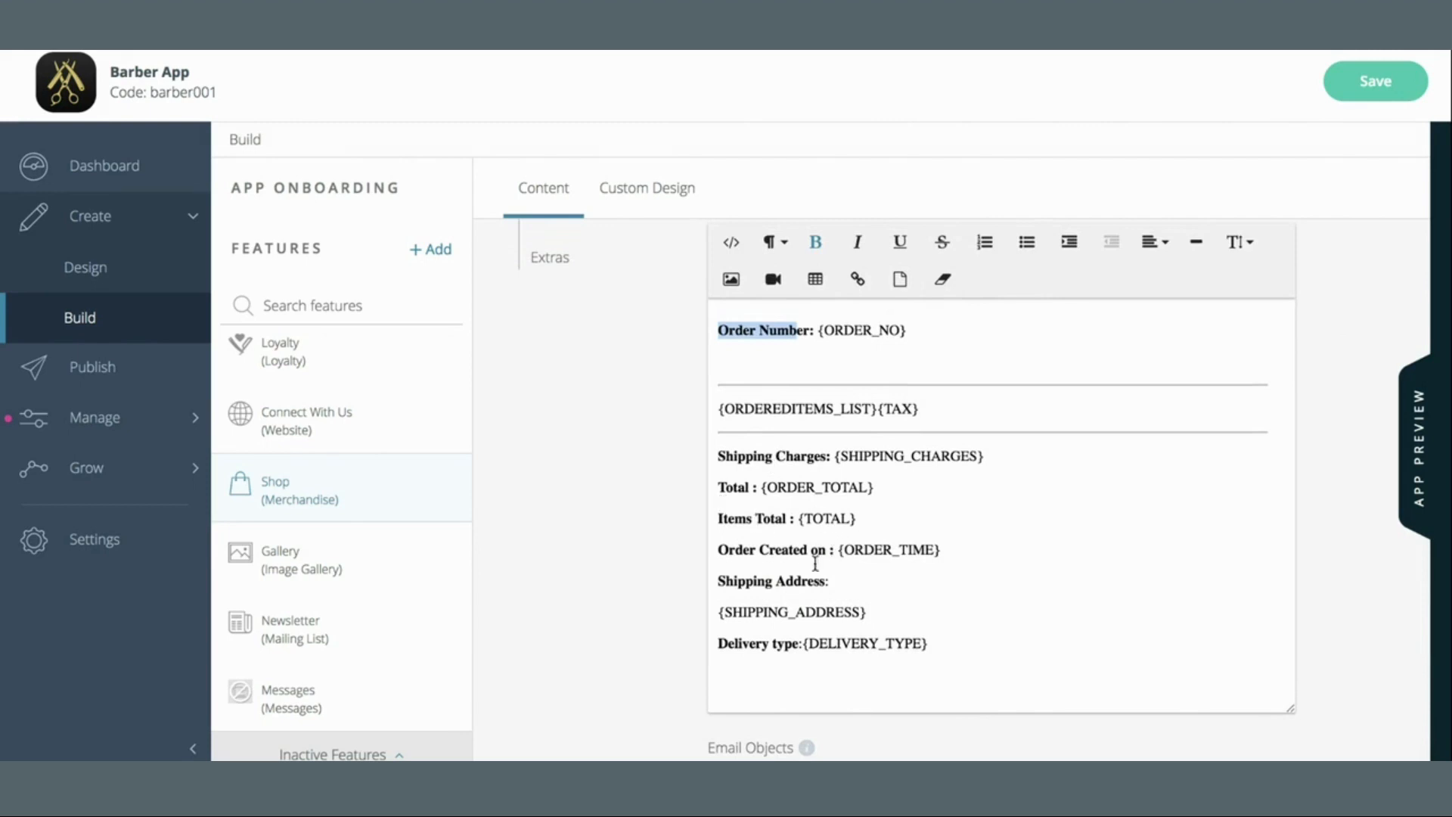
{"action": "left_click", "coordinate": [988, 570]}
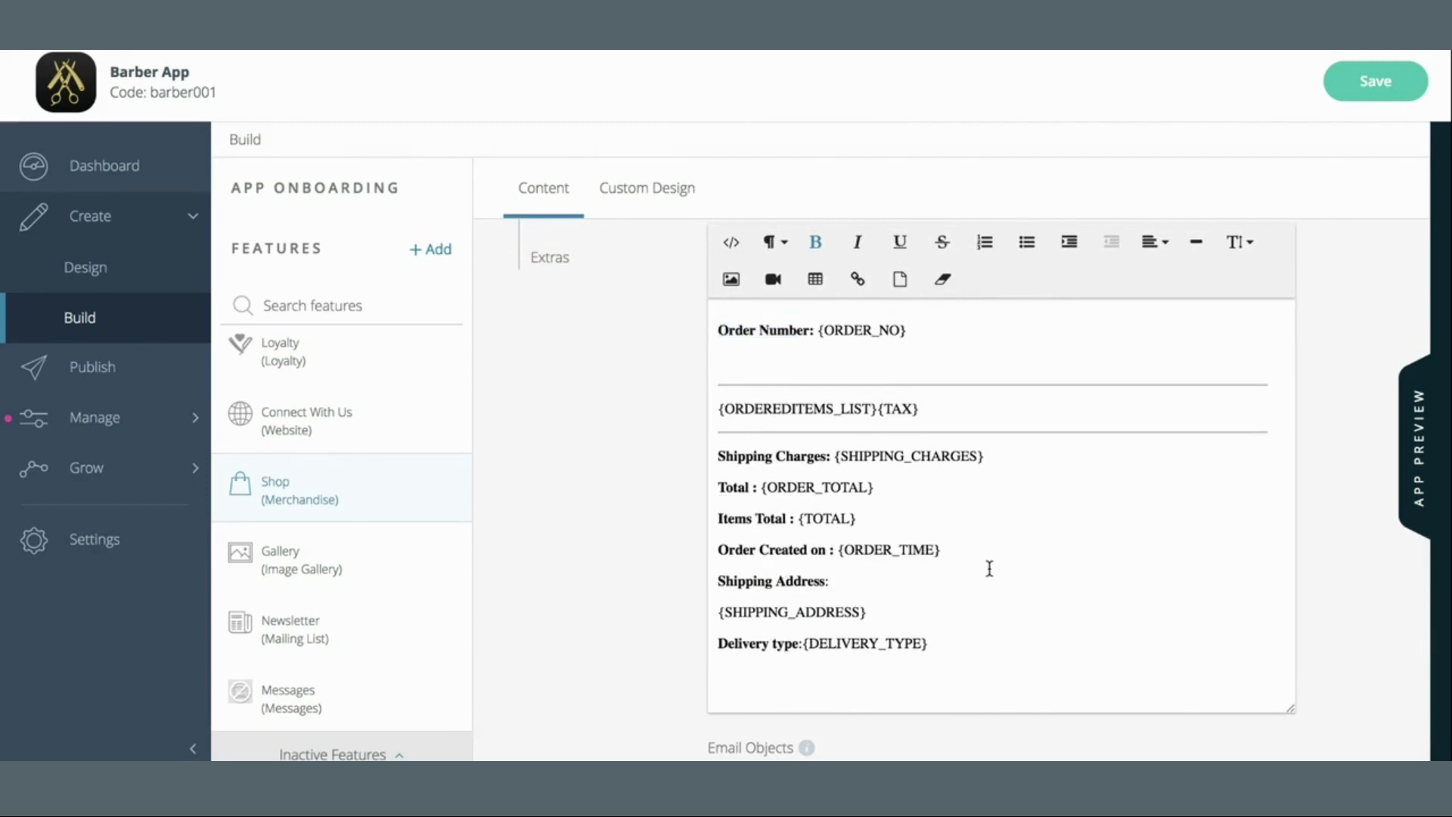
{"action": "left_click", "coordinate": [717, 328]}
{"action": "scroll", "coordinate": [1363, 339], "scroll_direction": "up", "scroll_amount": 1}
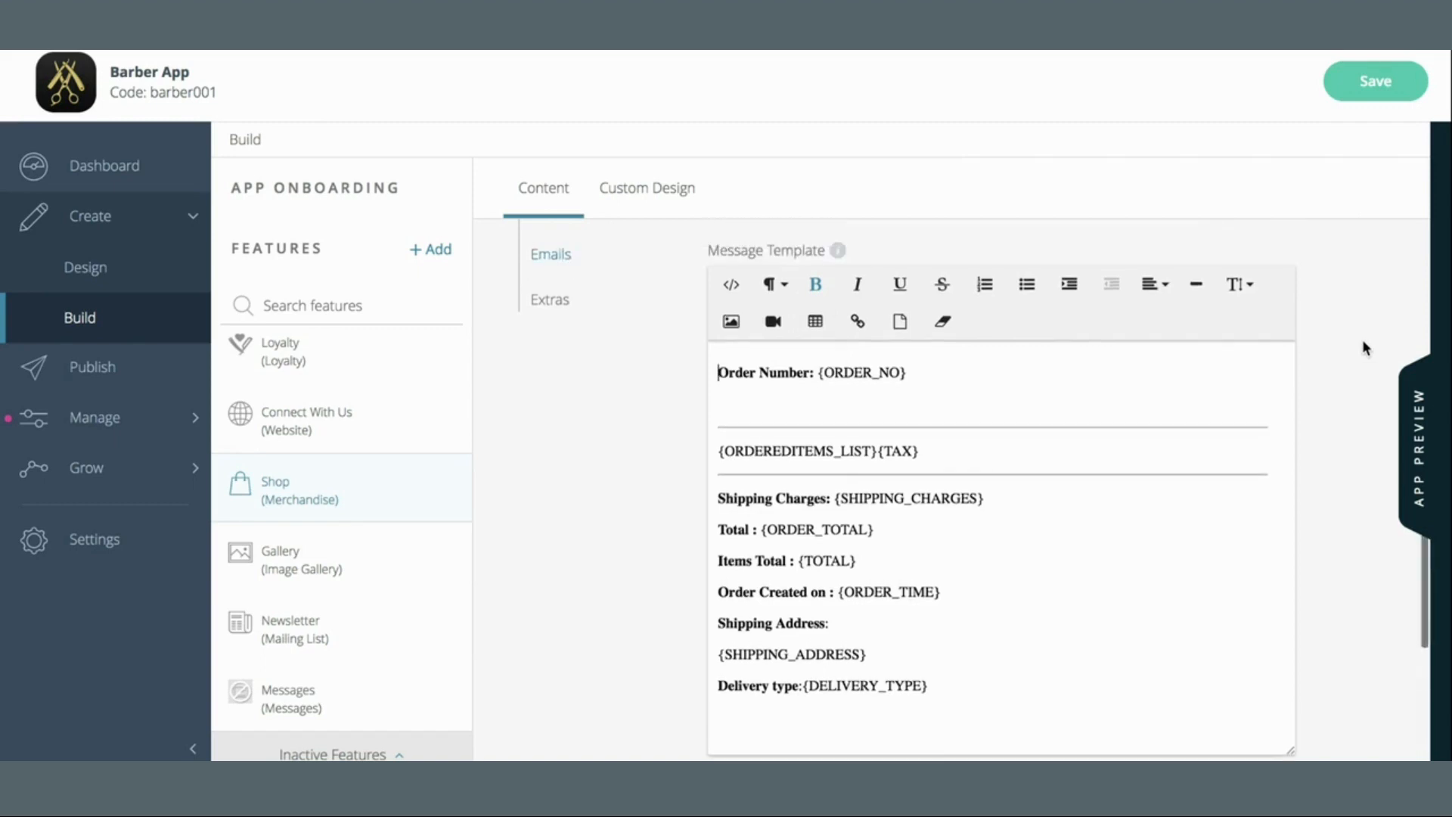
{"action": "double_click", "coordinate": [712, 454]}
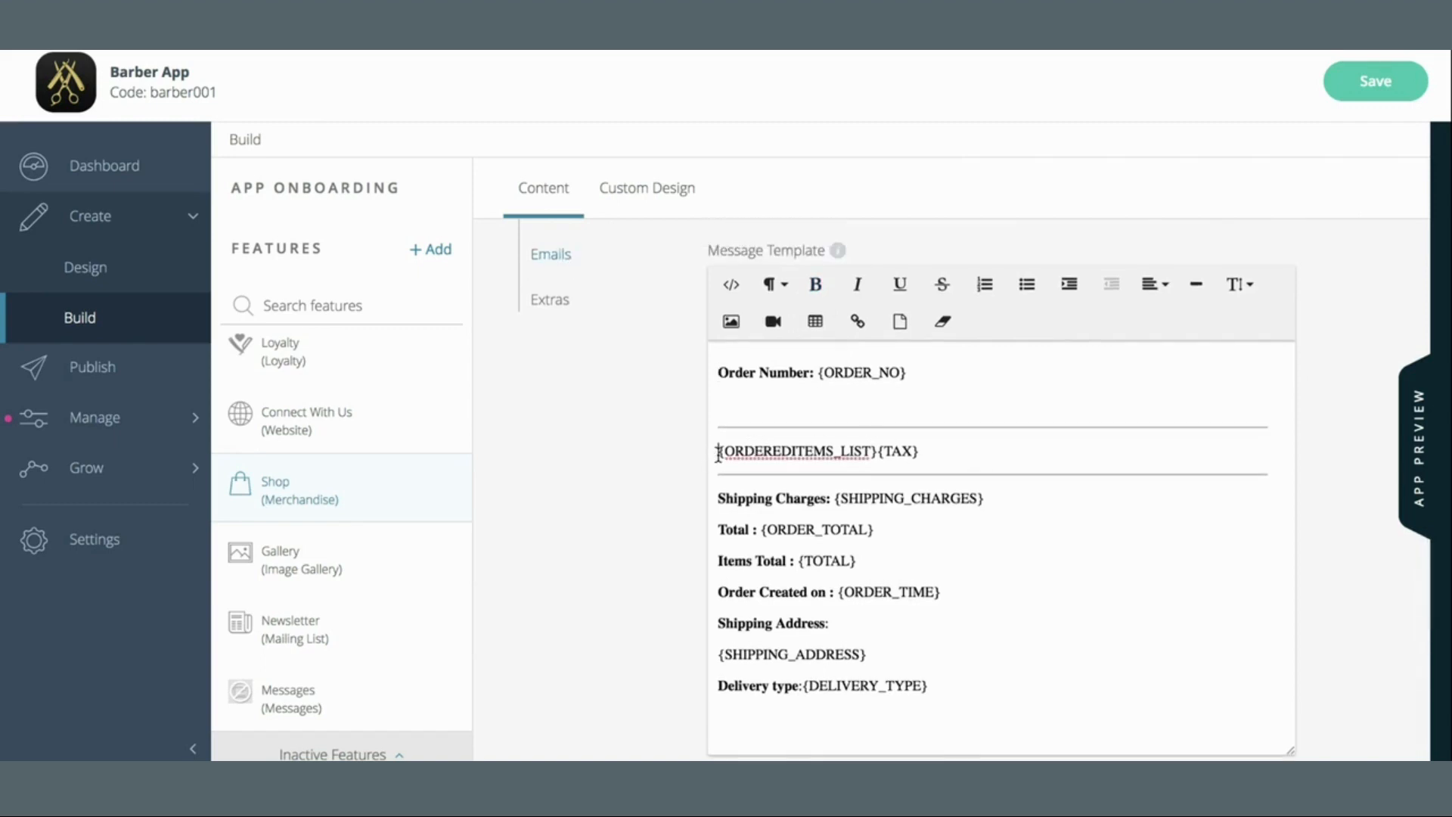
{"action": "scroll", "coordinate": [794, 556], "scroll_direction": "down", "scroll_amount": 6}
{"action": "scroll", "coordinate": [794, 558], "scroll_direction": "up", "scroll_amount": 2}
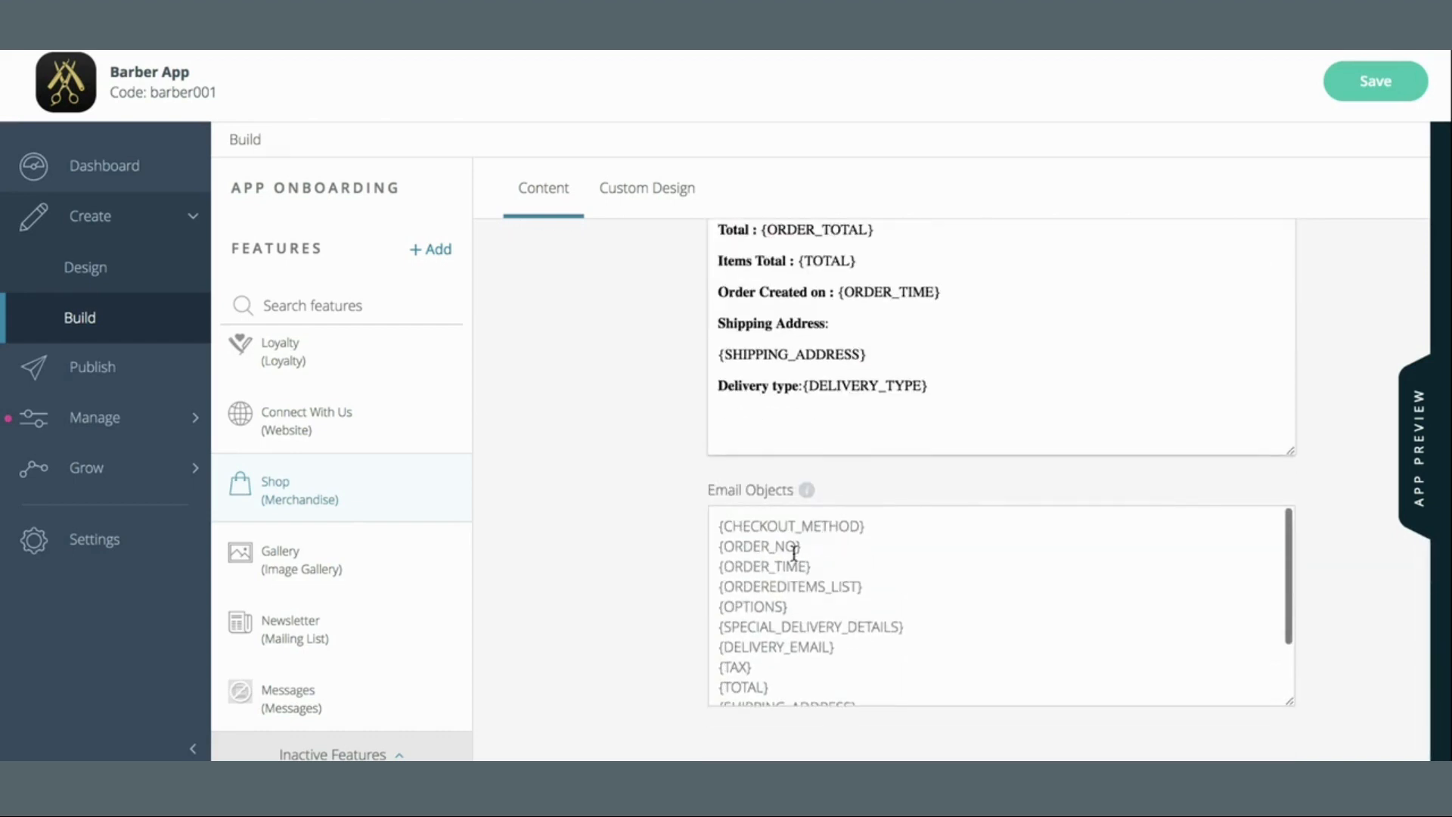
{"action": "scroll", "coordinate": [817, 402], "scroll_direction": "up", "scroll_amount": 3}
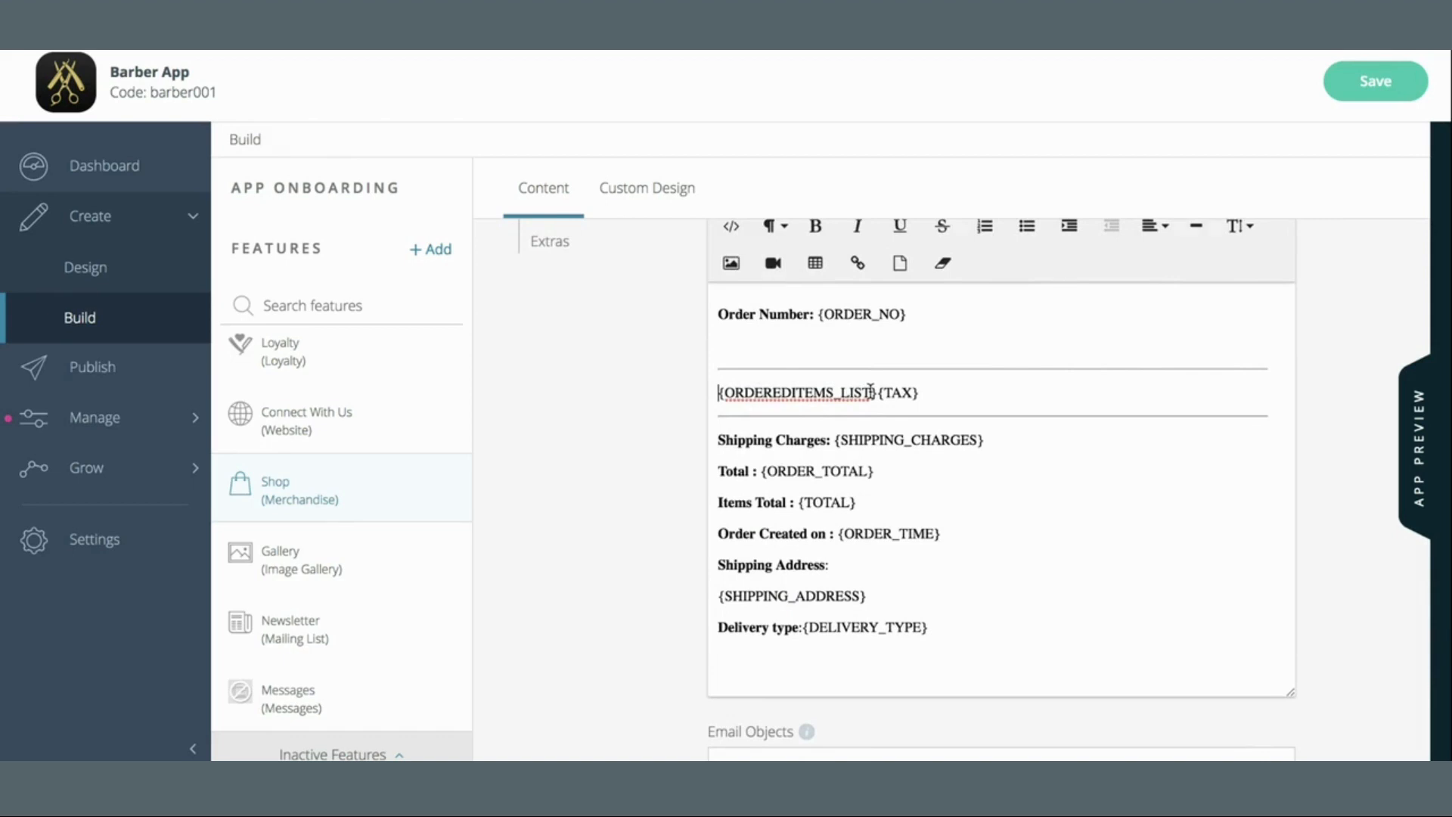
{"action": "scroll", "coordinate": [871, 391], "scroll_direction": "up", "scroll_amount": 3}
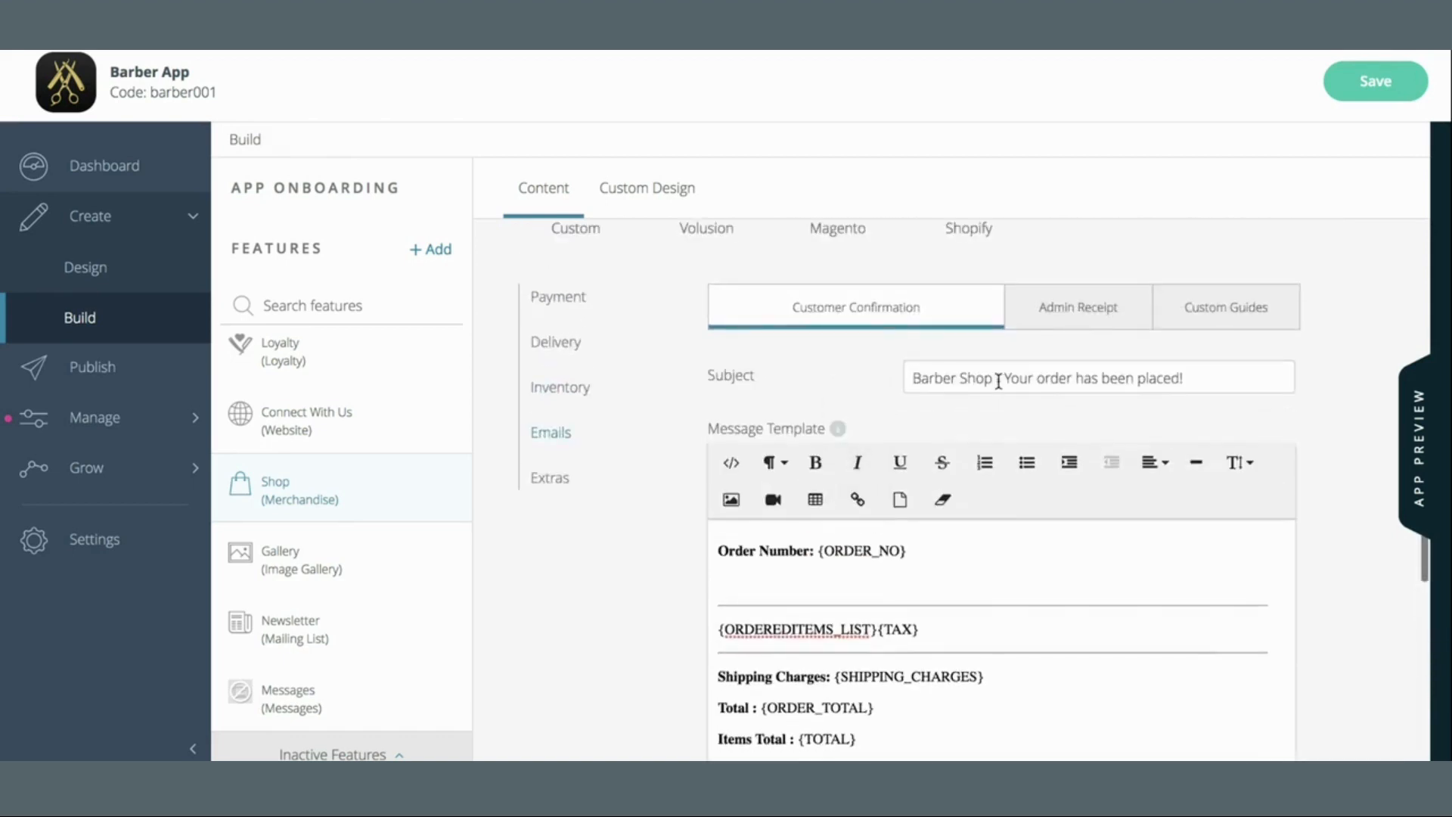
{"action": "left_click", "coordinate": [1249, 312]}
{"action": "scroll", "coordinate": [1342, 440], "scroll_direction": "down", "scroll_amount": 4}
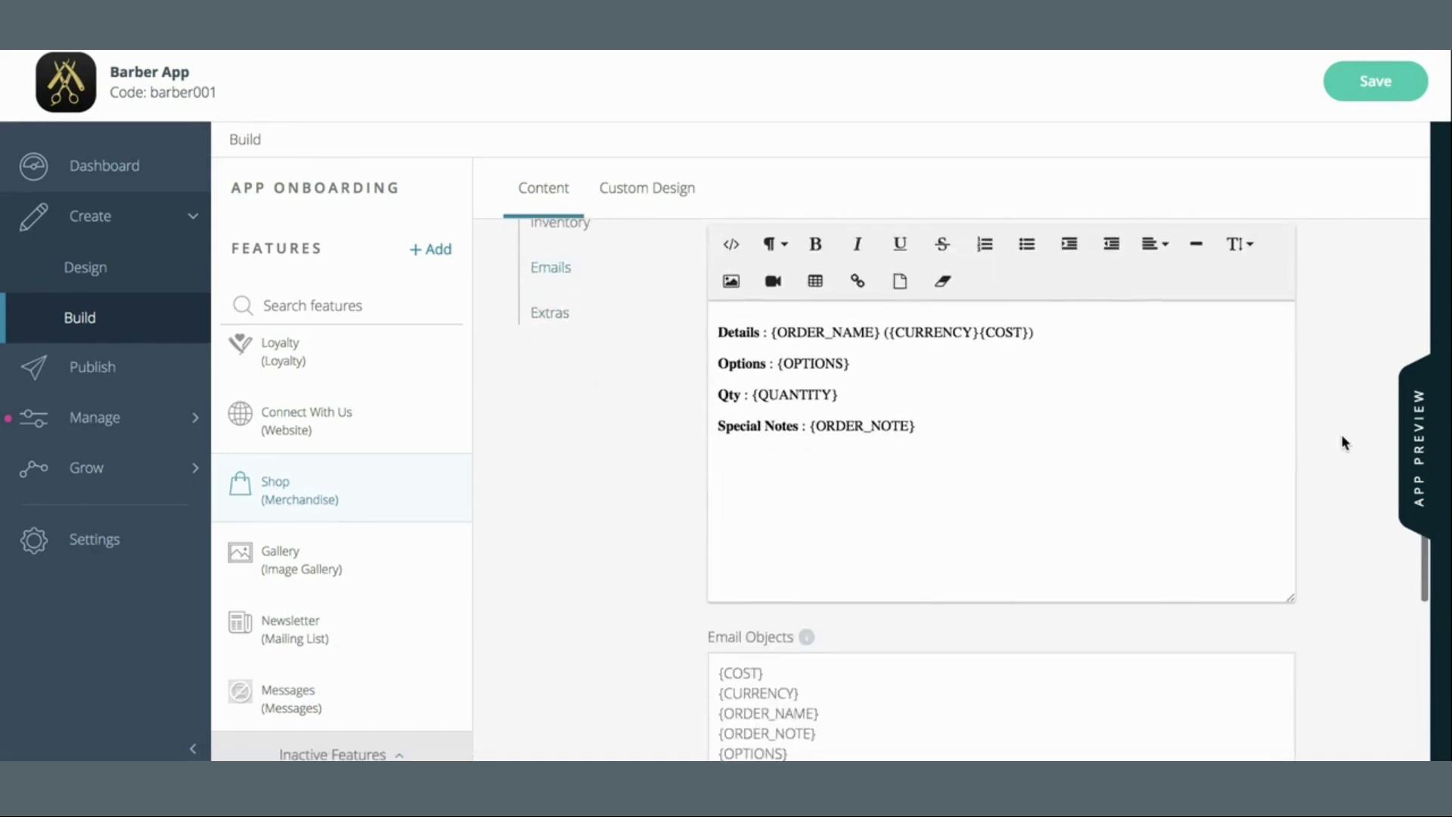
{"action": "scroll", "coordinate": [1343, 440], "scroll_direction": "up", "scroll_amount": 1}
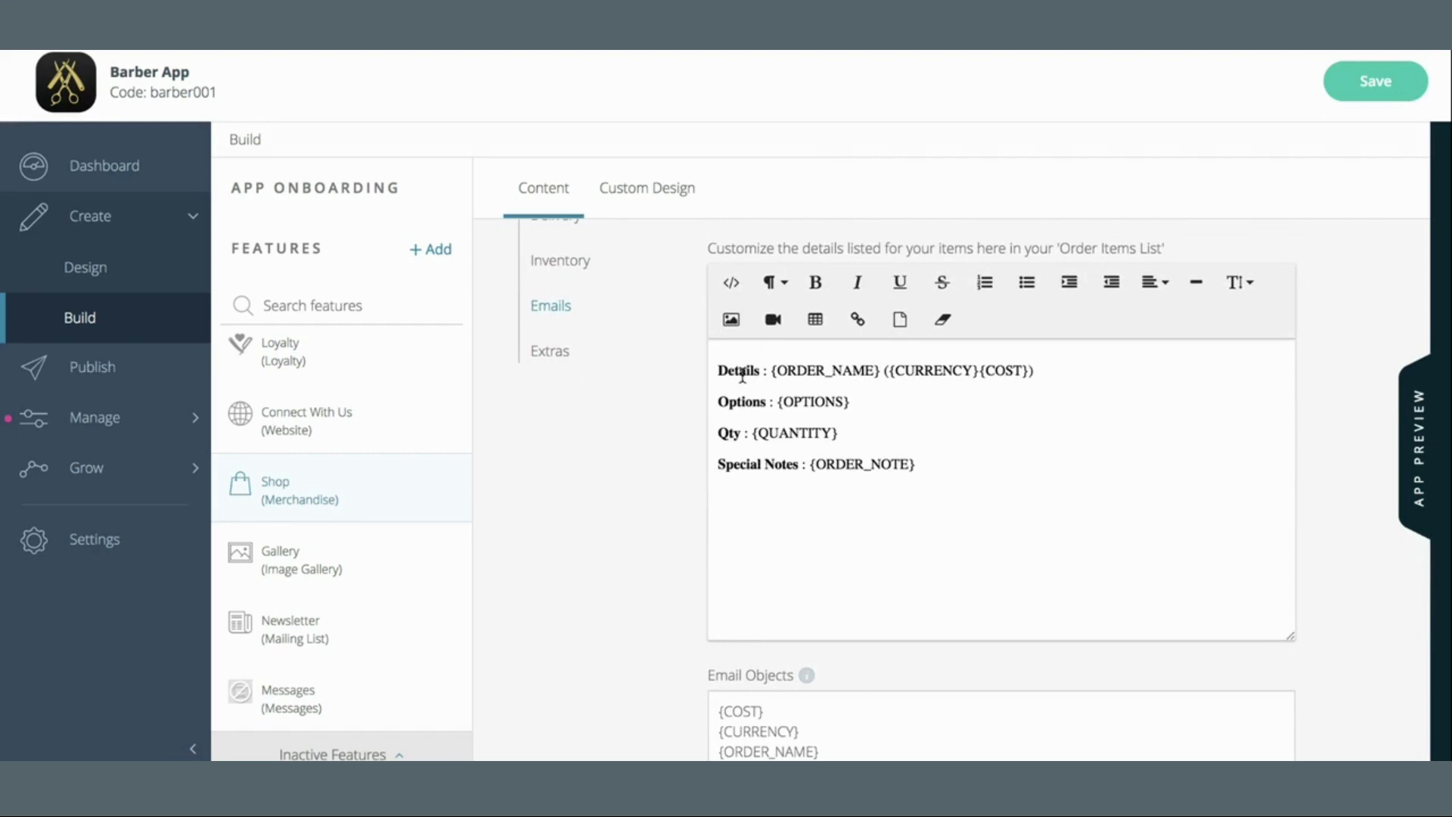
{"action": "left_click_drag", "start_coordinate": [719, 371], "coordinate": [962, 471]}
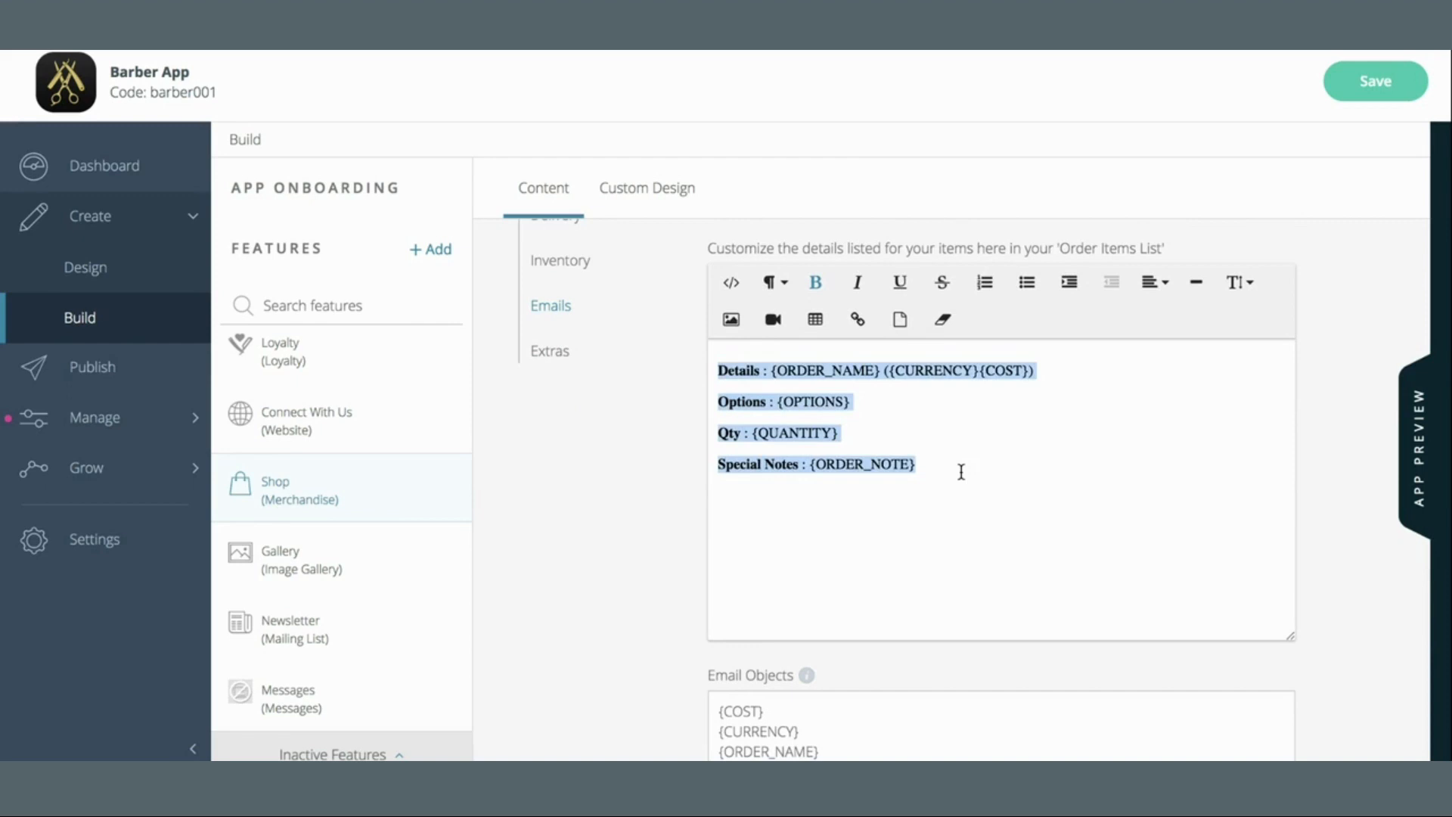
{"action": "left_click", "coordinate": [961, 471]}
{"action": "left_click_drag", "start_coordinate": [715, 364], "coordinate": [978, 463]}
{"action": "left_click", "coordinate": [978, 462]}
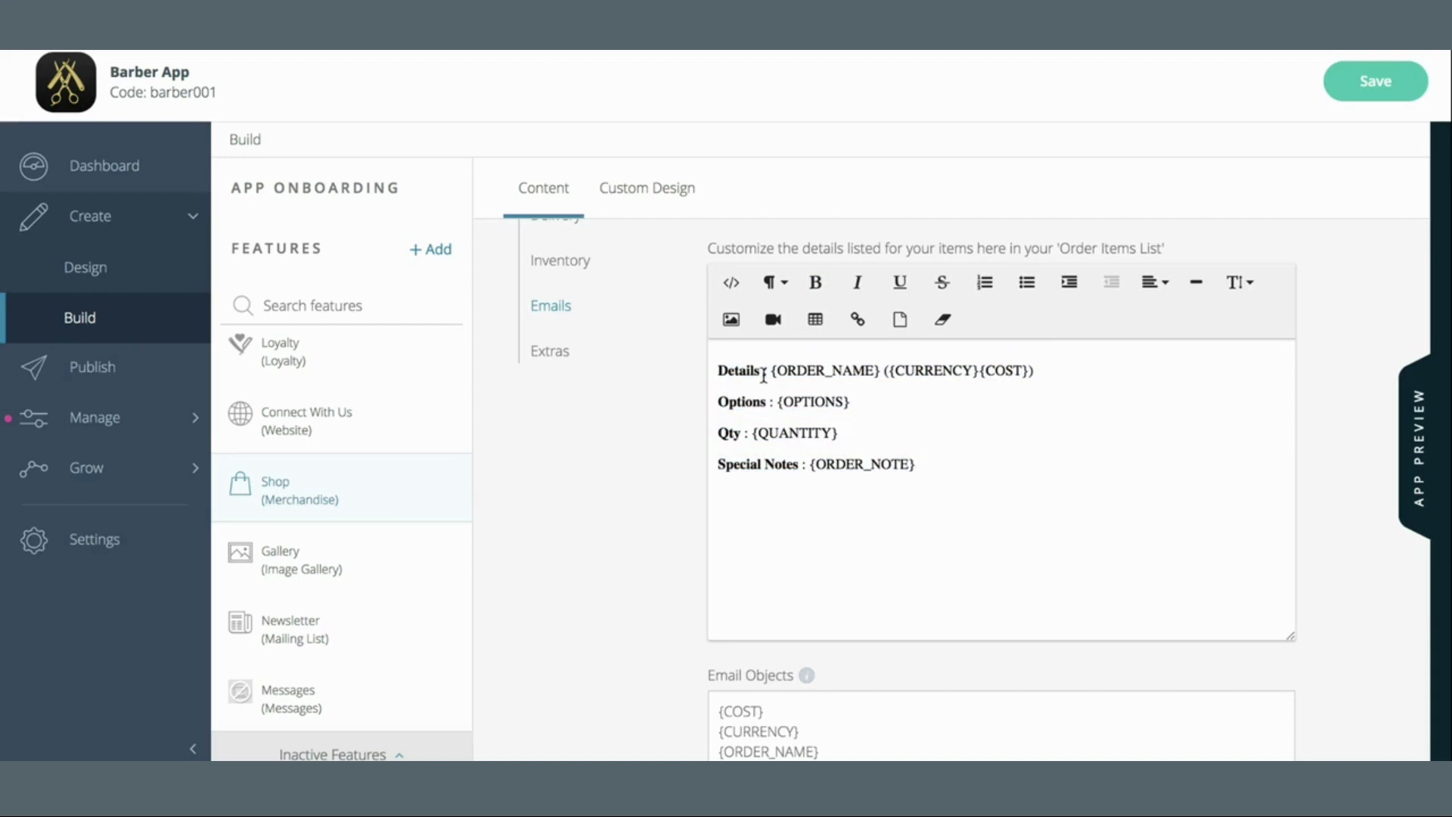
{"action": "left_click_drag", "start_coordinate": [719, 370], "coordinate": [931, 478]}
{"action": "left_click", "coordinate": [931, 478]}
{"action": "scroll", "coordinate": [929, 619], "scroll_direction": "down", "scroll_amount": 3}
{"action": "scroll", "coordinate": [897, 424], "scroll_direction": "up", "scroll_amount": 2}
{"action": "scroll", "coordinate": [897, 421], "scroll_direction": "down", "scroll_amount": 1}
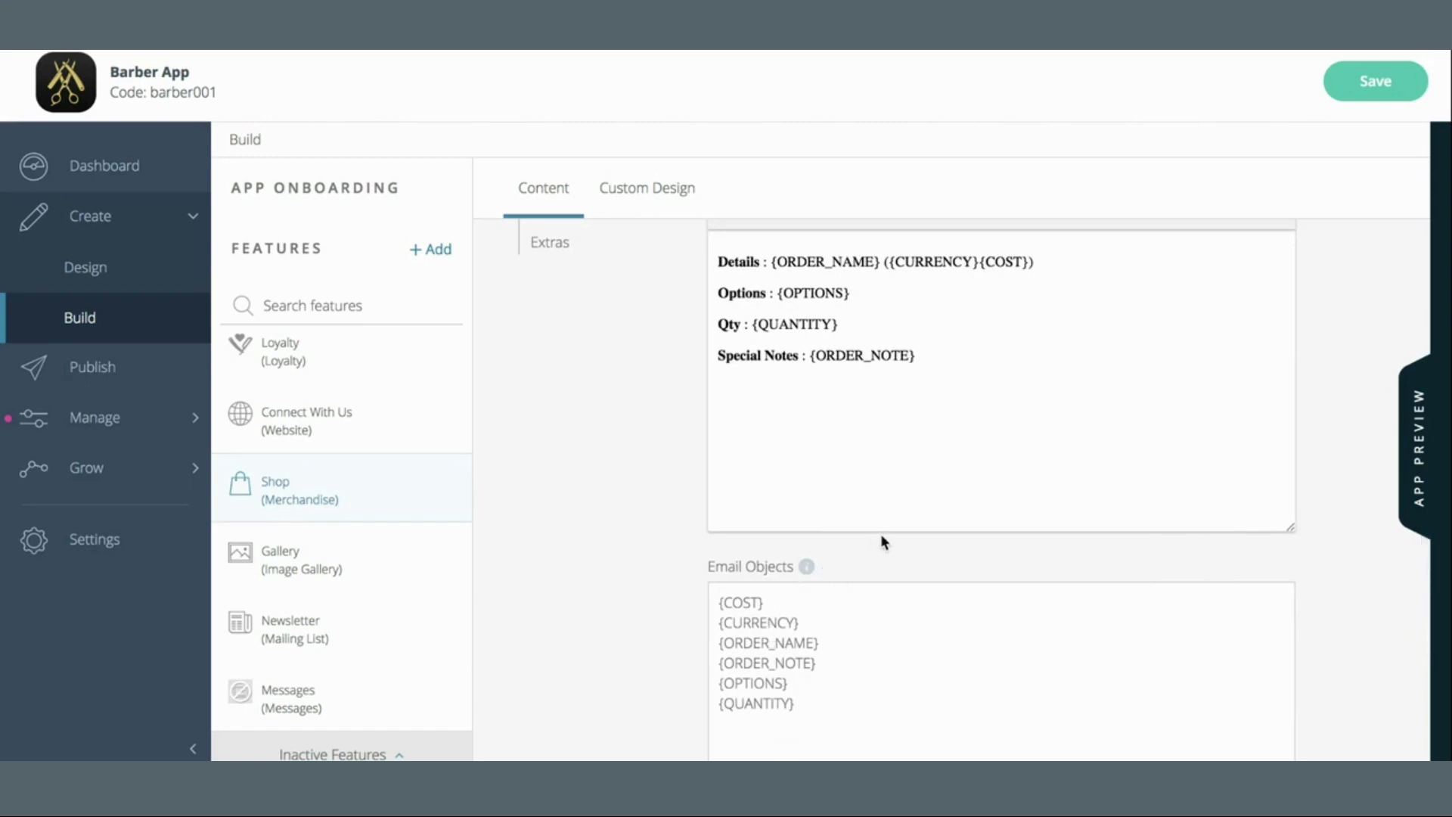
{"action": "scroll", "coordinate": [880, 533], "scroll_direction": "down", "scroll_amount": 1}
{"action": "scroll", "coordinate": [881, 533], "scroll_direction": "up", "scroll_amount": 4}
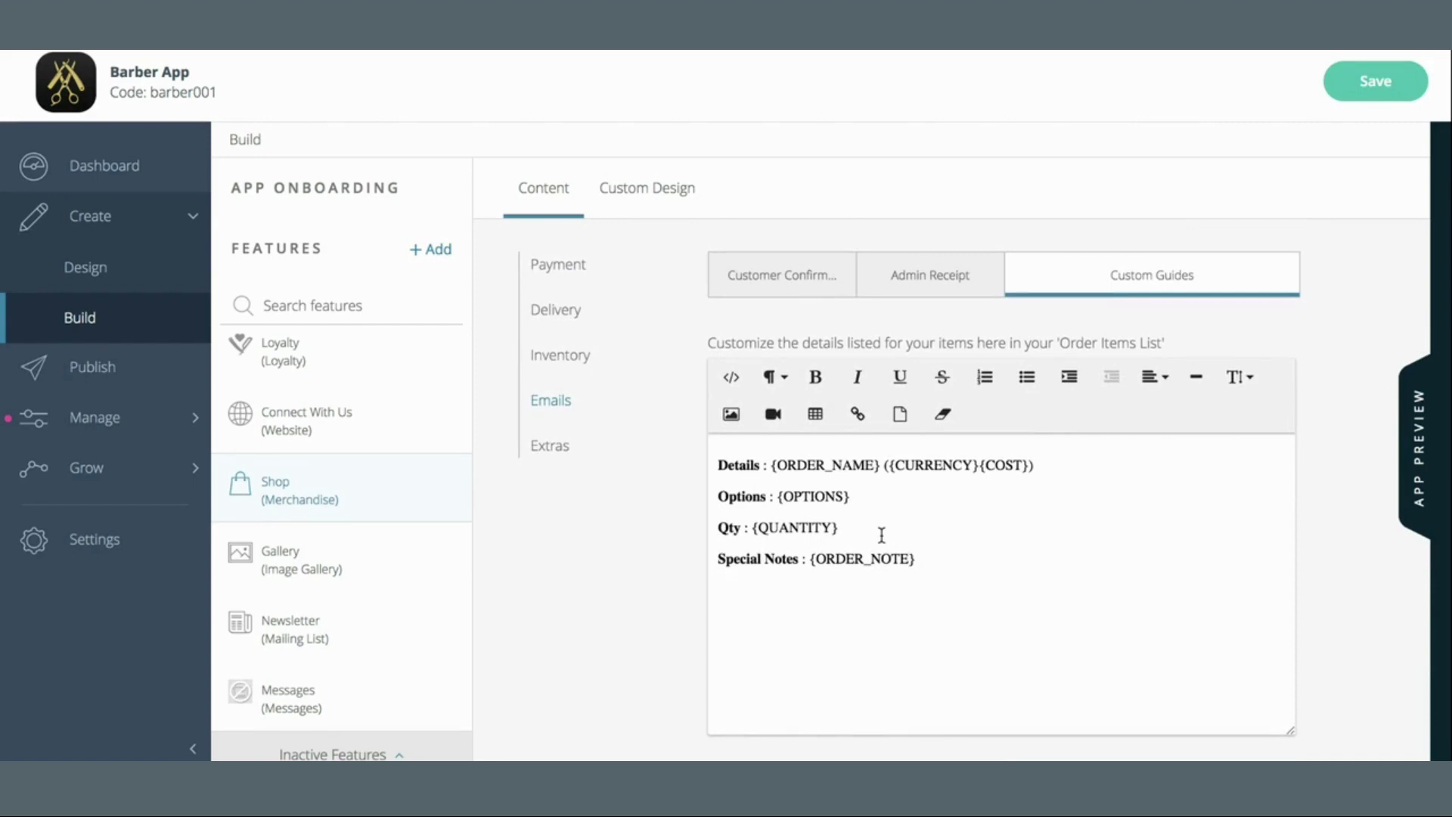
{"action": "left_click", "coordinate": [1069, 497]}
{"action": "left_click", "coordinate": [1067, 472]}
In Customize Specific Text, replace the Digital Method 'Dine In' with 'Digital'
{"action": "scroll", "coordinate": [963, 469], "scroll_direction": "down", "scroll_amount": 8}
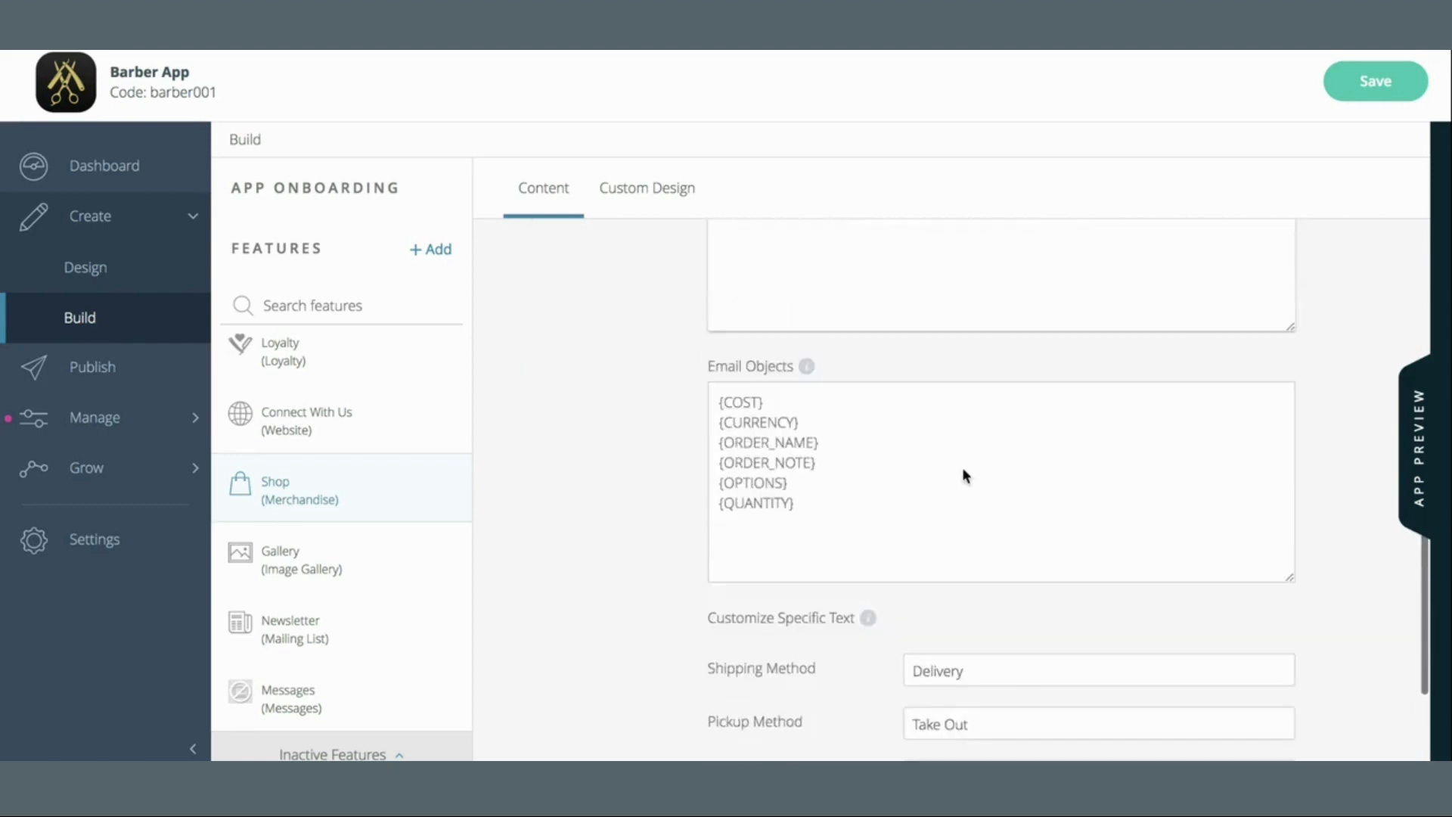
{"action": "scroll", "coordinate": [963, 469], "scroll_direction": "up", "scroll_amount": 10}
{"action": "scroll", "coordinate": [963, 475], "scroll_direction": "down", "scroll_amount": 10}
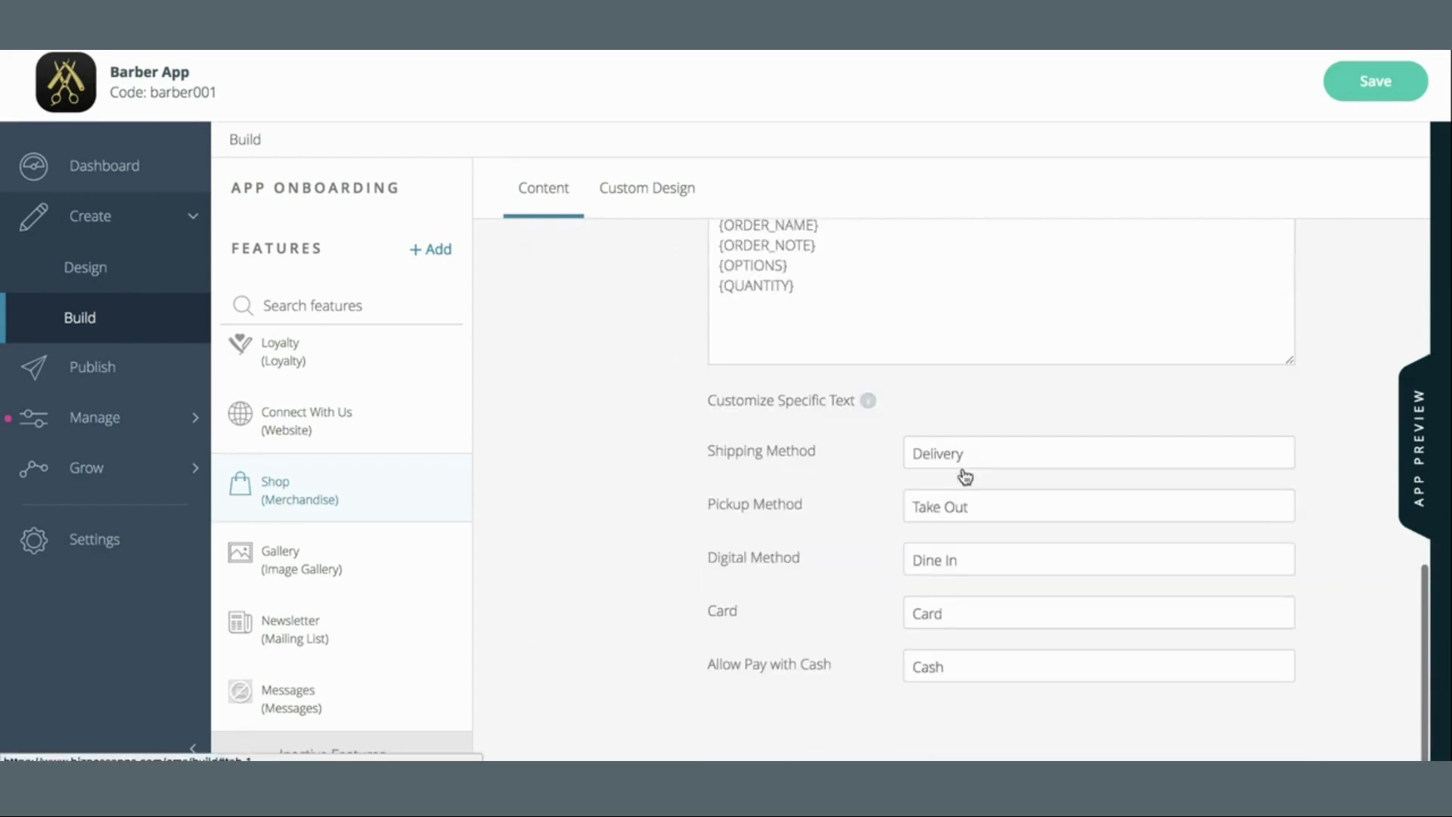
{"action": "left_click_drag", "start_coordinate": [1042, 457], "coordinate": [869, 460]}
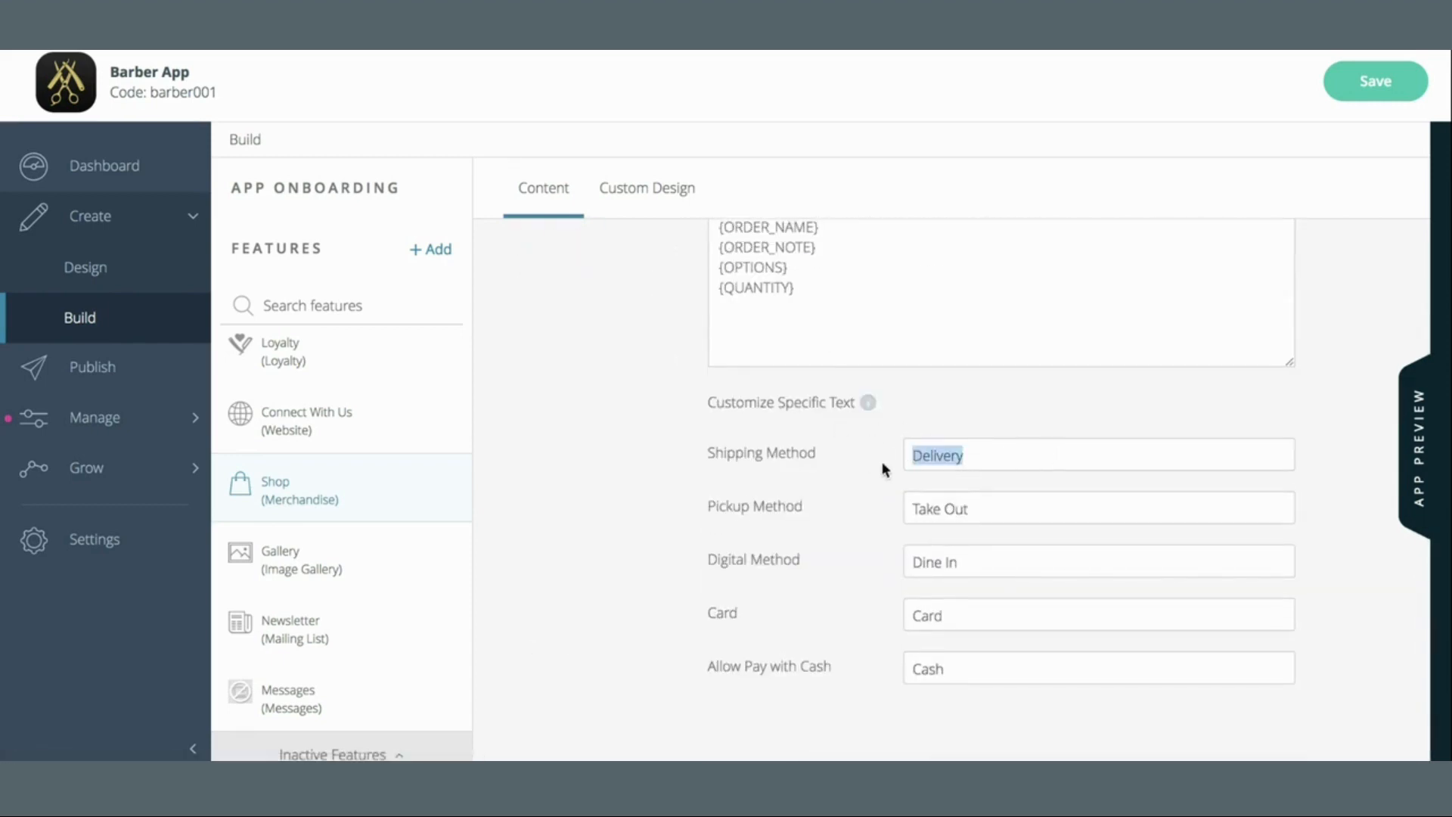
{"action": "left_click_drag", "start_coordinate": [1014, 508], "coordinate": [811, 504]}
{"action": "left_click", "coordinate": [937, 447]}
{"action": "double_click", "coordinate": [937, 446]}
{"action": "left_click", "coordinate": [982, 505]}
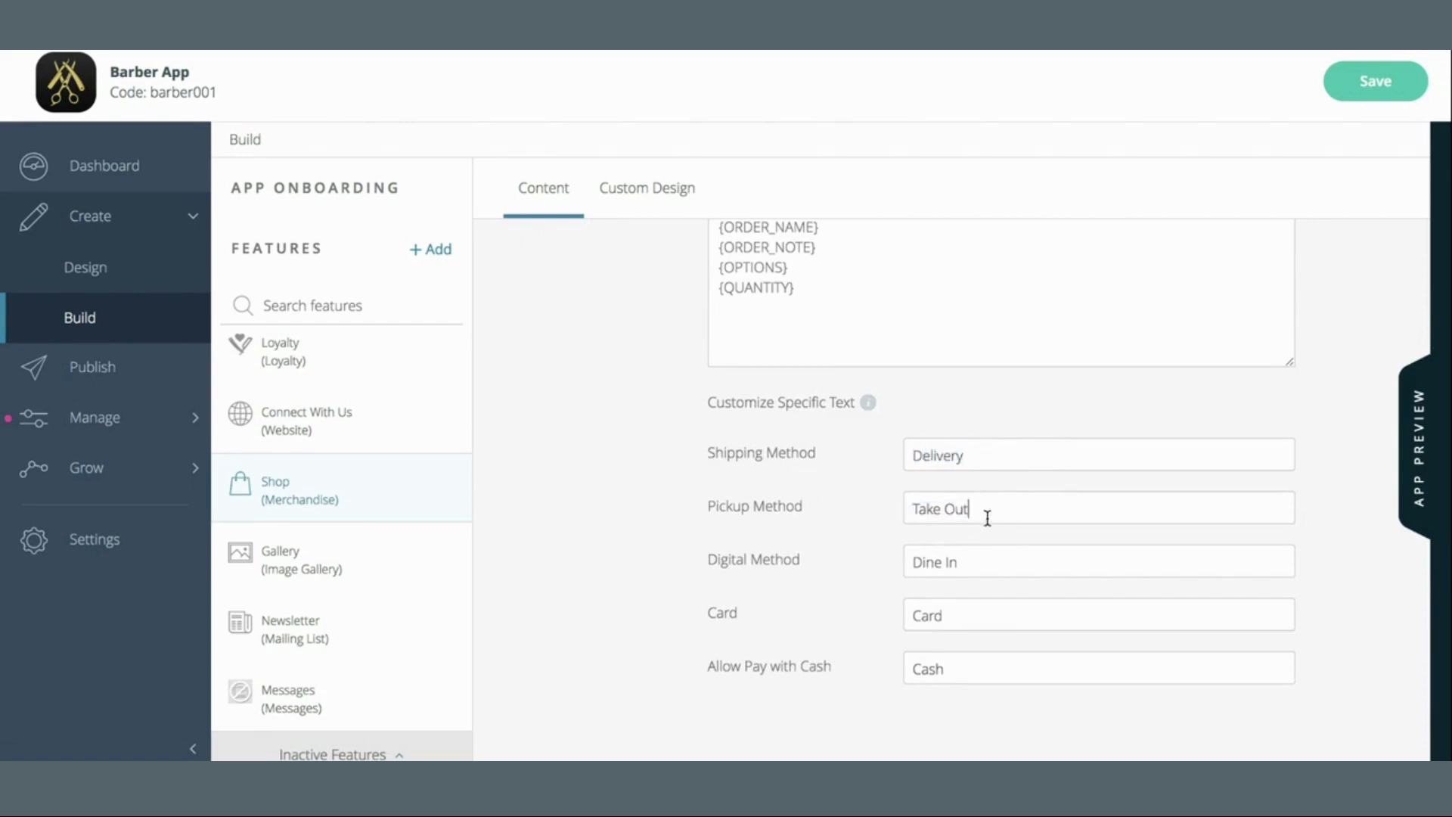
{"action": "left_click_drag", "start_coordinate": [986, 512], "coordinate": [835, 514]}
{"action": "left_click", "coordinate": [1049, 512]}
{"action": "left_click", "coordinate": [968, 569]}
{"action": "left_click_drag", "start_coordinate": [968, 568], "coordinate": [816, 569]}
{"action": "left_click", "coordinate": [978, 571]}
{"action": "left_click_drag", "start_coordinate": [987, 564], "coordinate": [822, 561]}
{"action": "type", "text": "Digital"}
Change the Pickup Method from 'Take Out' to 'Pickup at the Shop'
{"action": "left_click", "coordinate": [979, 508]}
{"action": "left_click_drag", "start_coordinate": [981, 508], "coordinate": [874, 518]}
{"action": "type", "text": "Pickup"}
{"action": "key", "text": "BackSpace"}
{"action": "key", "text": "BackSpace"}
{"action": "type", "text": "up"}
{"action": "key", "text": "BackSpace"}
{"action": "key", "text": "BackSpace"}
{"action": "type", "text": "up at the Shop"}
{"action": "key", "text": "BackSpace"}
{"action": "key", "text": "BackSpace"}
{"action": "type", "text": "op"}
{"action": "scroll", "coordinate": [999, 414], "scroll_direction": "up", "scroll_amount": 5}
{"action": "scroll", "coordinate": [998, 414], "scroll_direction": "up", "scroll_amount": 3}
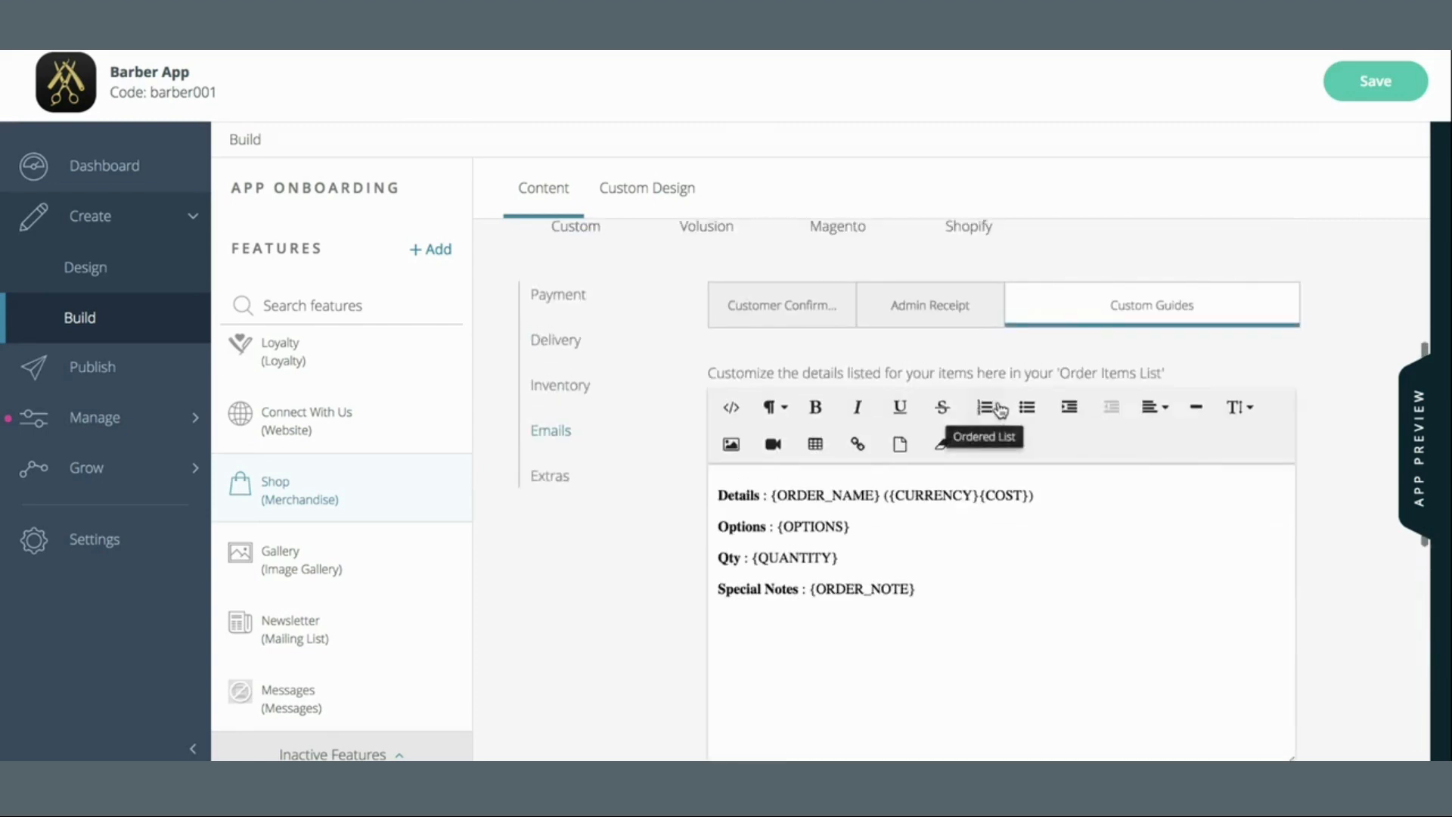
Enter the owner's email address as the Admin Email on the Admin Receipt tab
{"action": "left_click", "coordinate": [942, 310]}
{"action": "left_click", "coordinate": [908, 368]}
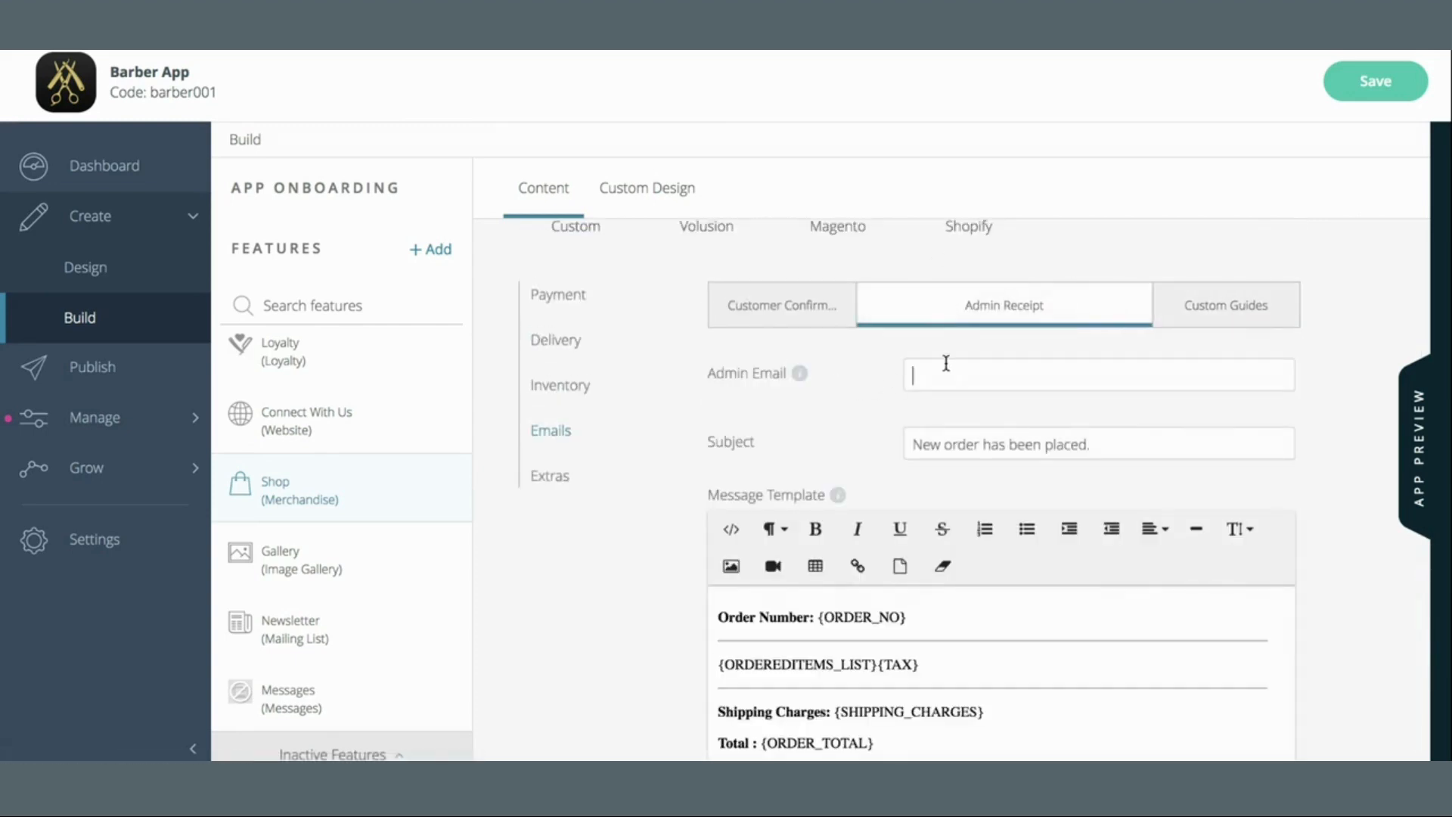
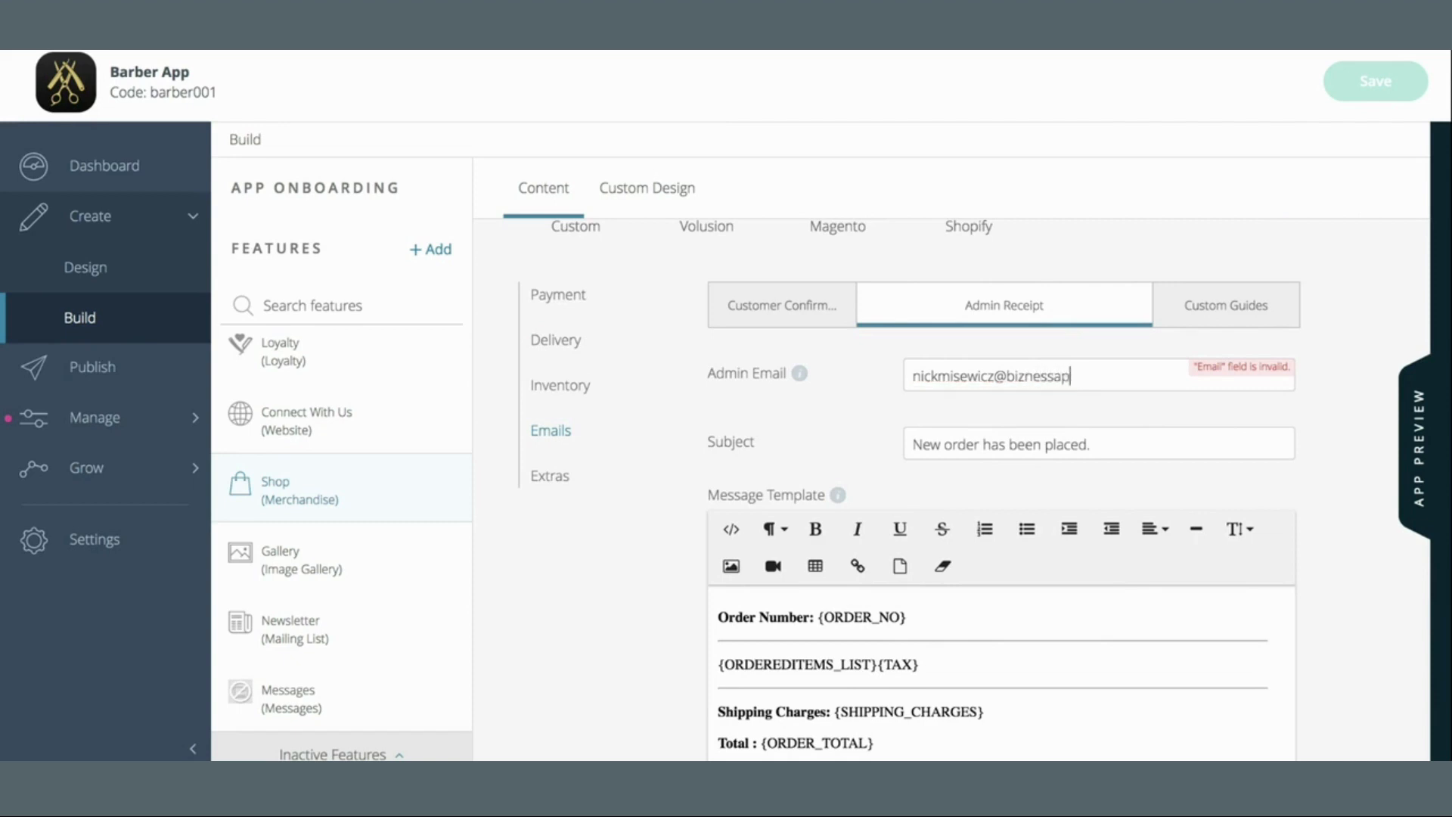
{"action": "left_click", "coordinate": [1287, 415]}
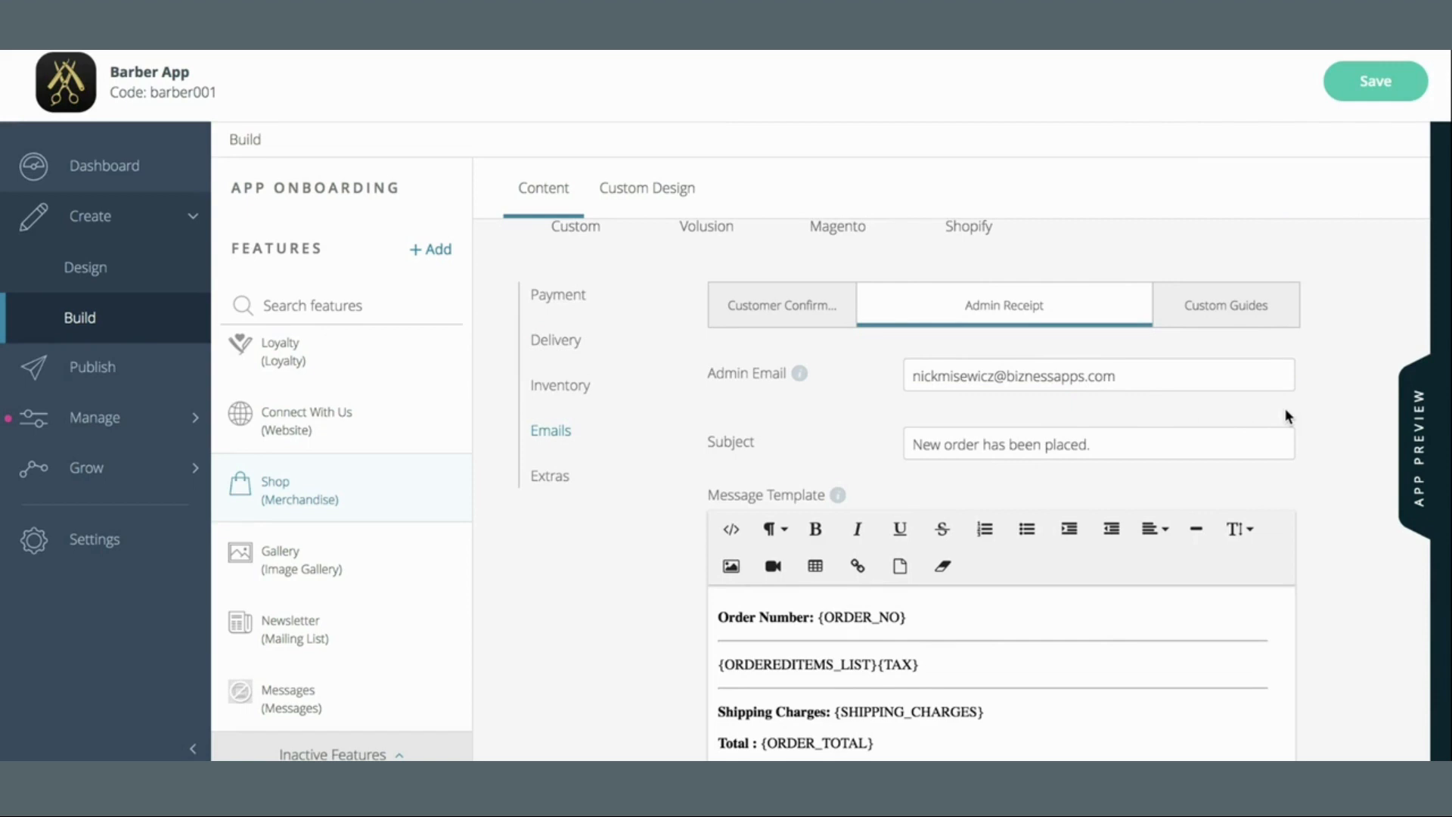
Edit the admin subject to 'Barber Shop - New Customer Order has been placed.'
{"action": "scroll", "coordinate": [1287, 415], "scroll_direction": "down", "scroll_amount": 1}
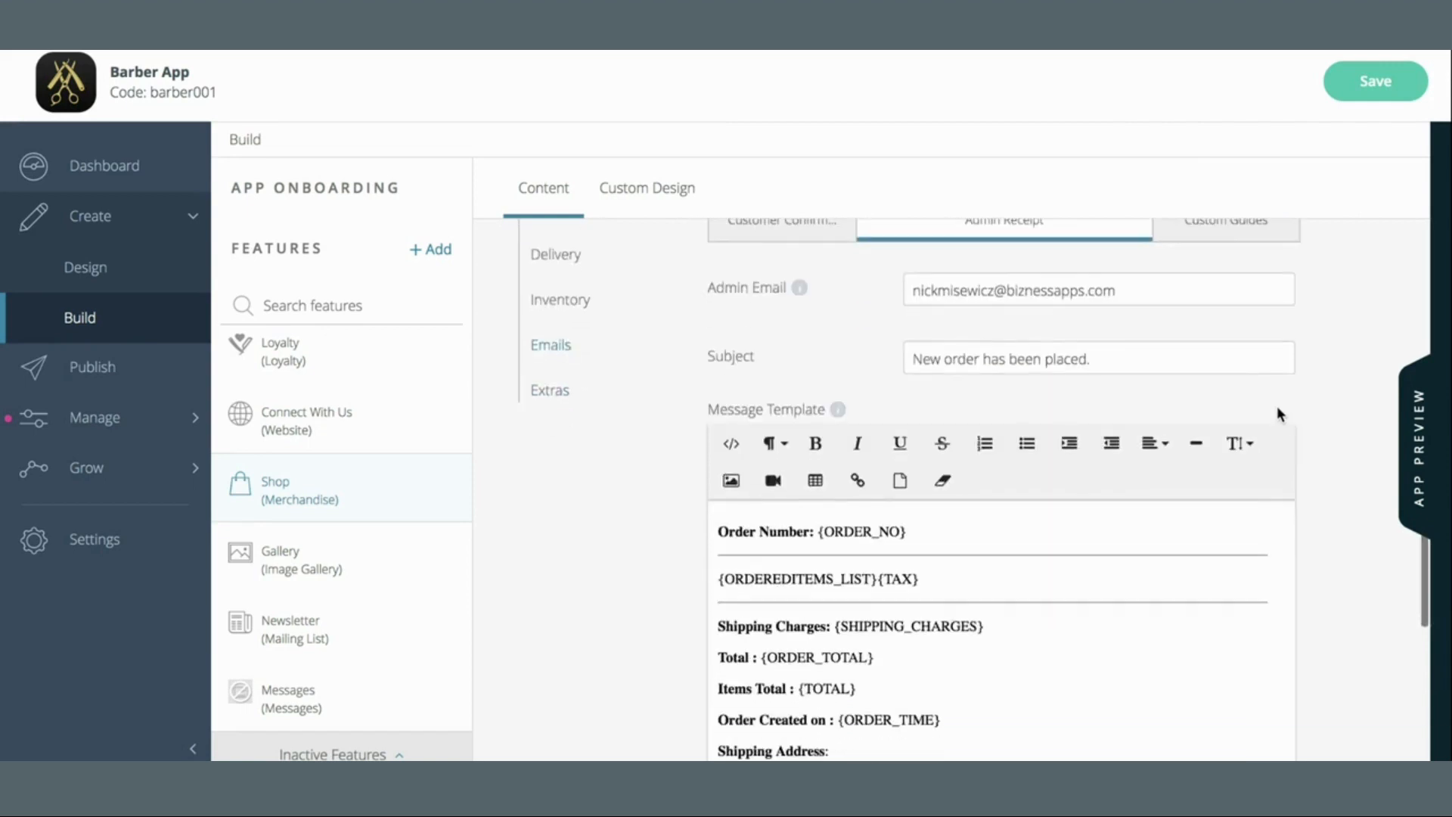
{"action": "left_click", "coordinate": [913, 356]}
{"action": "type", "text": "Barbeer Sho"}
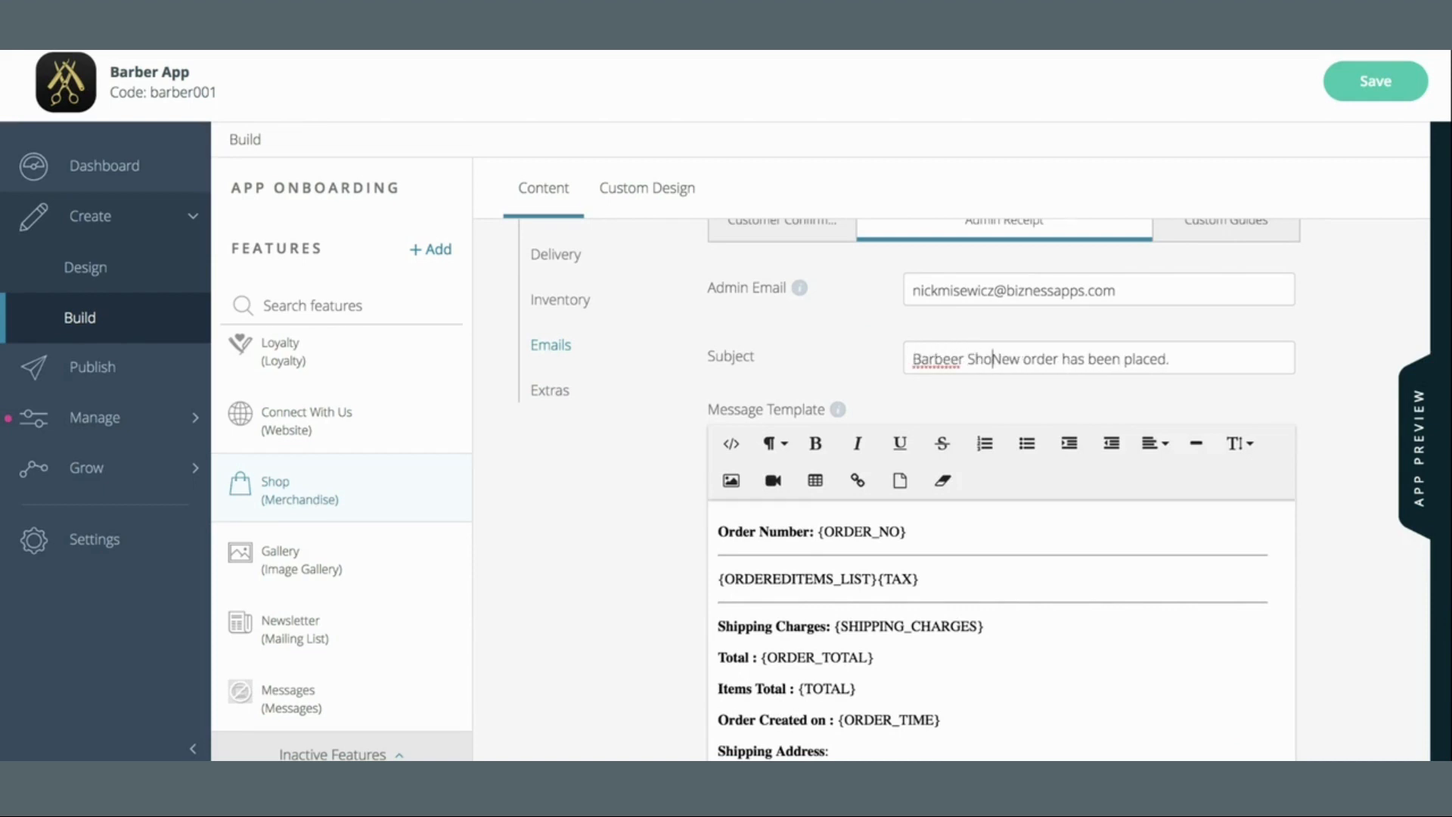
{"action": "type", "text": "p -"}
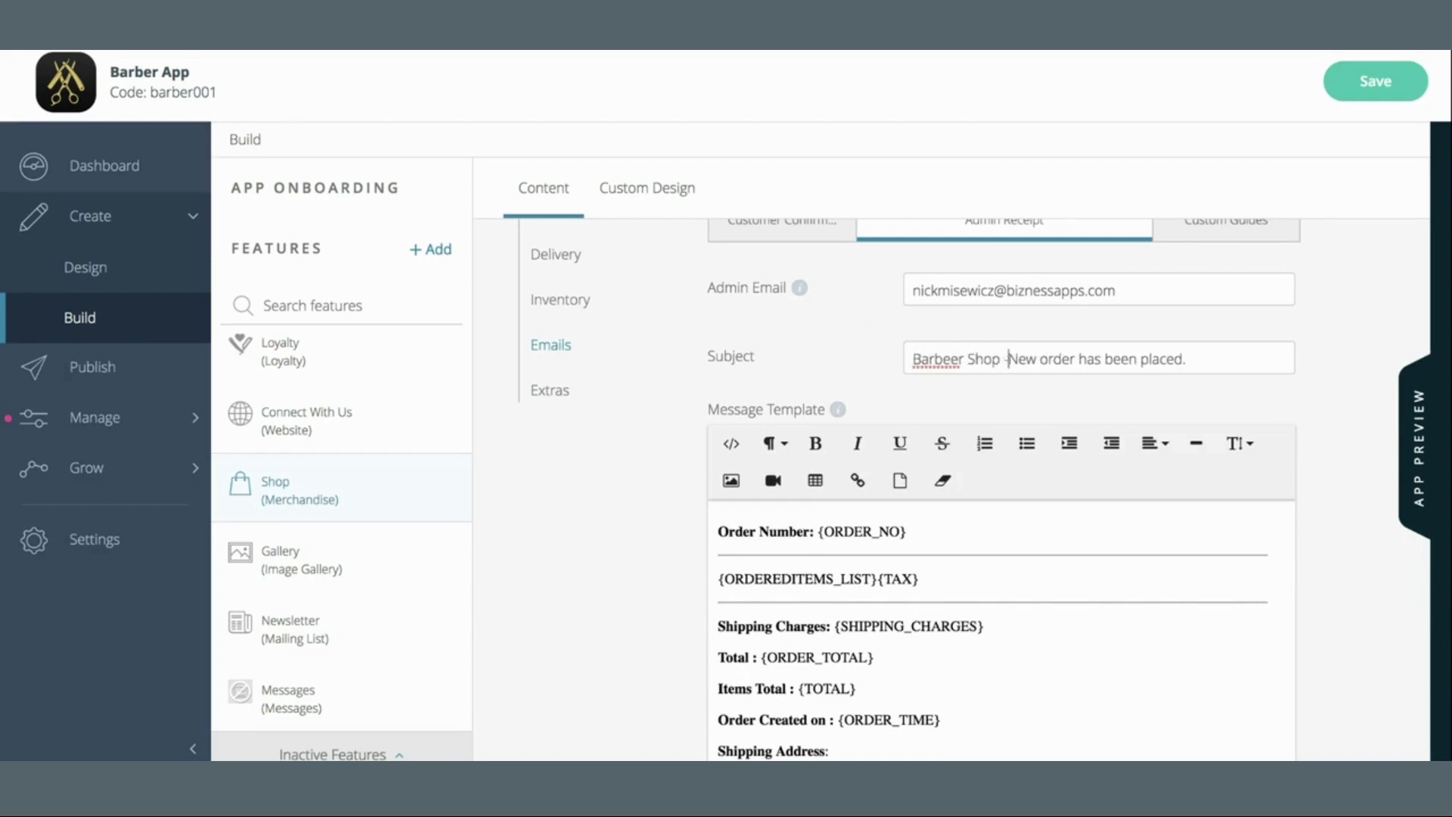
{"action": "left_click", "coordinate": [949, 358]}
{"action": "key", "text": "BackSpace"}
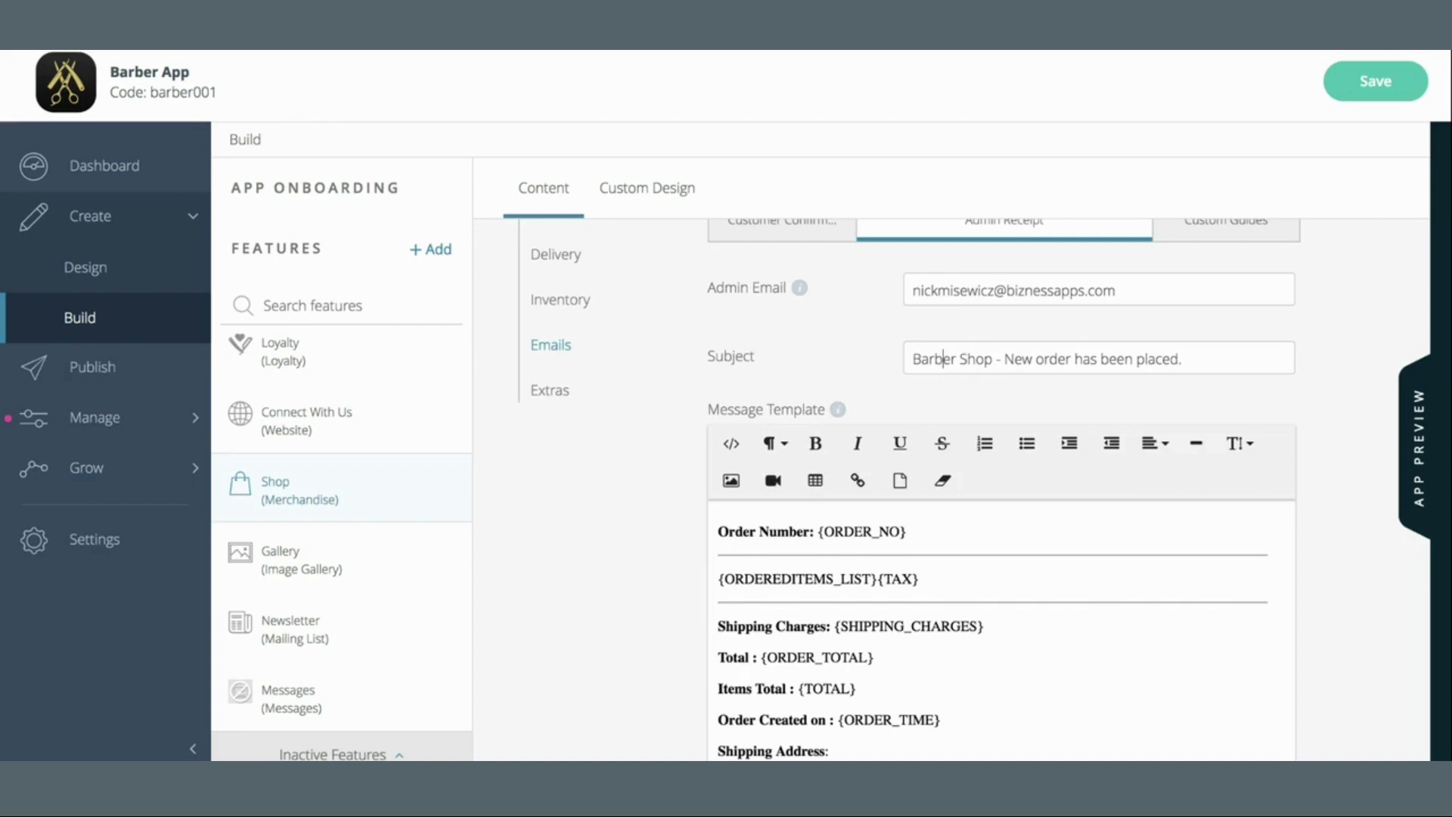
{"action": "left_click", "coordinate": [1034, 359]}
{"action": "type", "text": "Customer"}
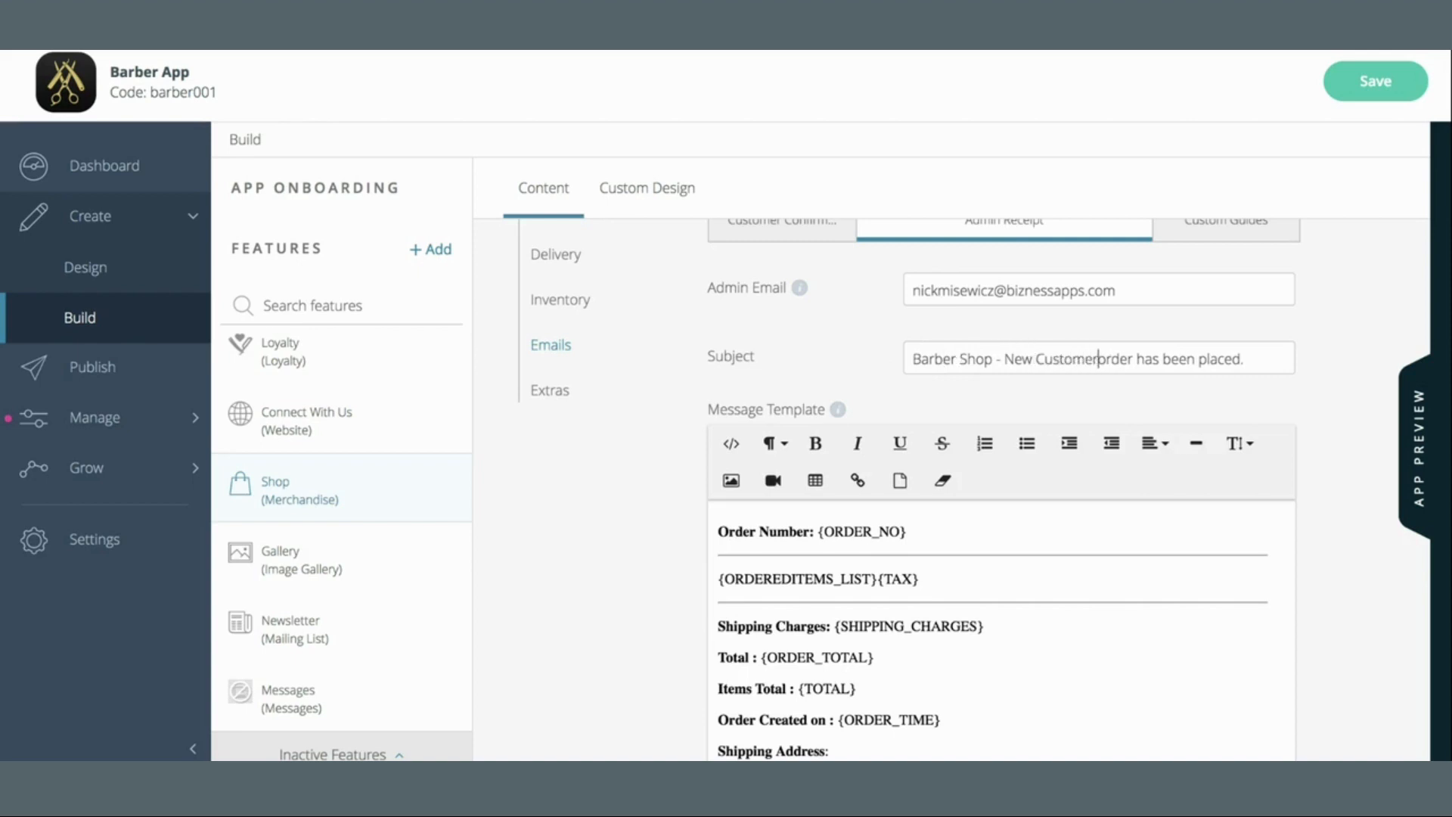
{"action": "key", "text": "Delete"}
{"action": "type", "text": "O"}
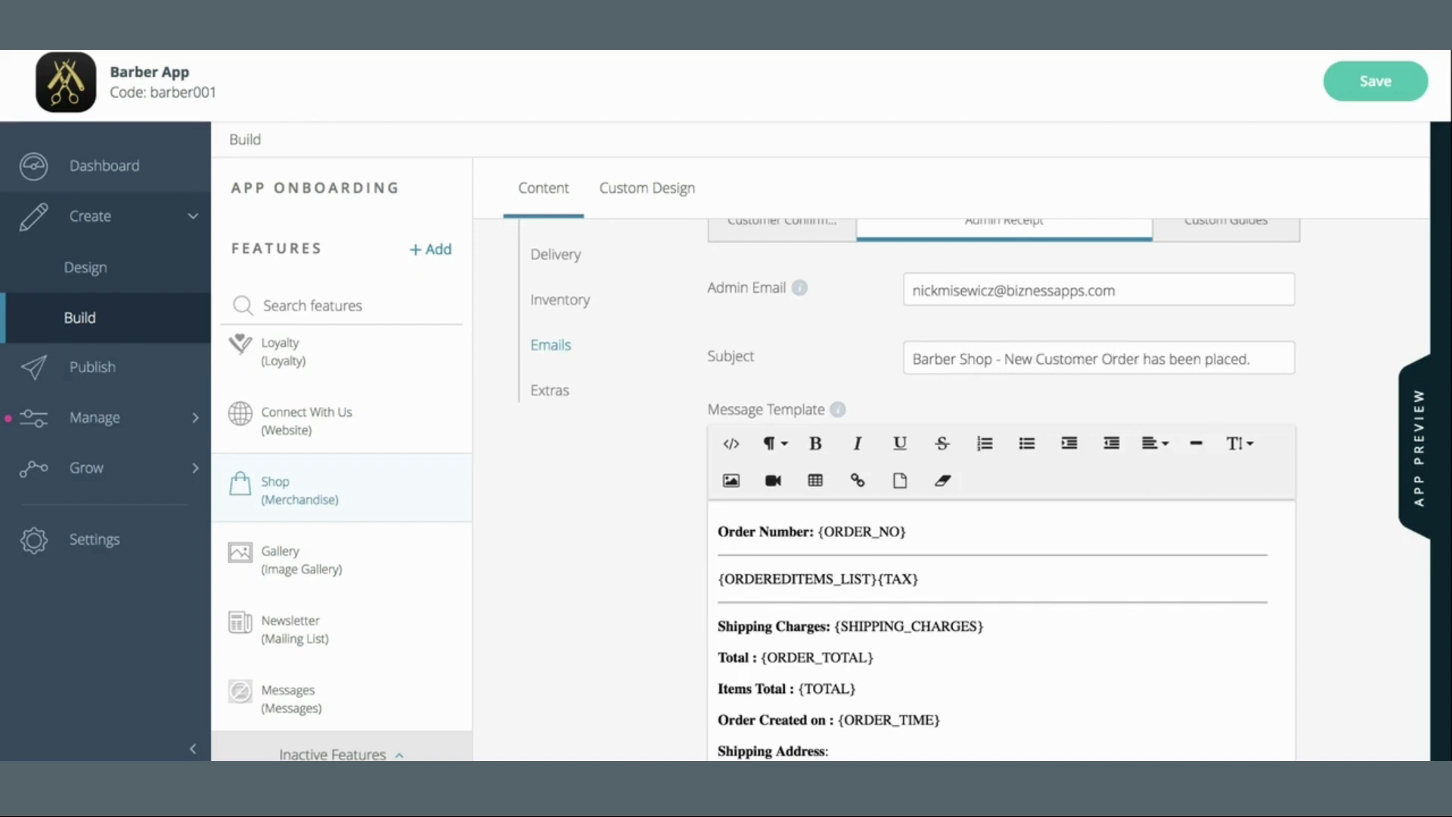
Enlarge the admin message template editor to show every line
{"action": "scroll", "coordinate": [1085, 672], "scroll_direction": "down", "scroll_amount": 1}
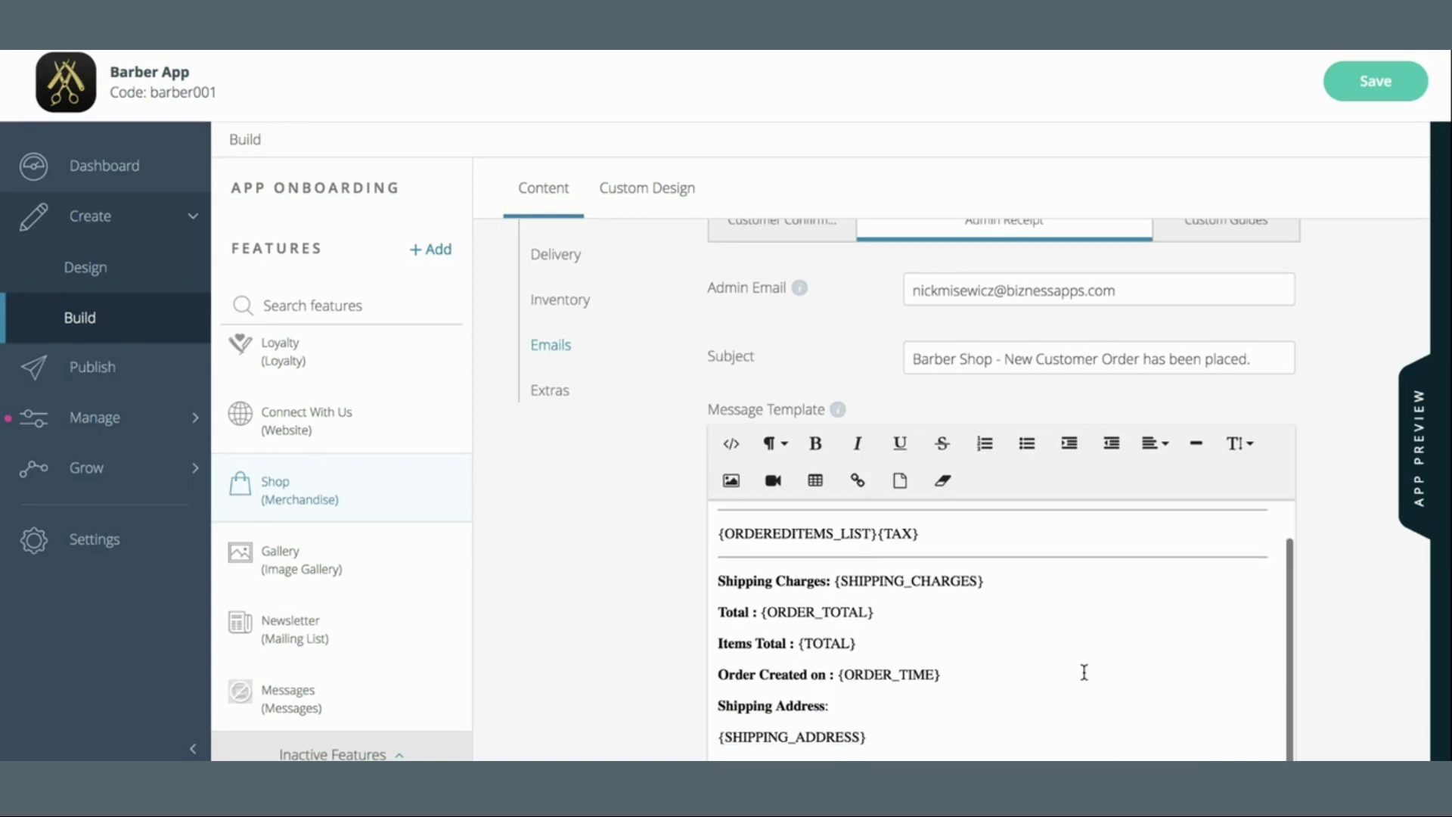
{"action": "scroll", "coordinate": [1338, 630], "scroll_direction": "down", "scroll_amount": 5}
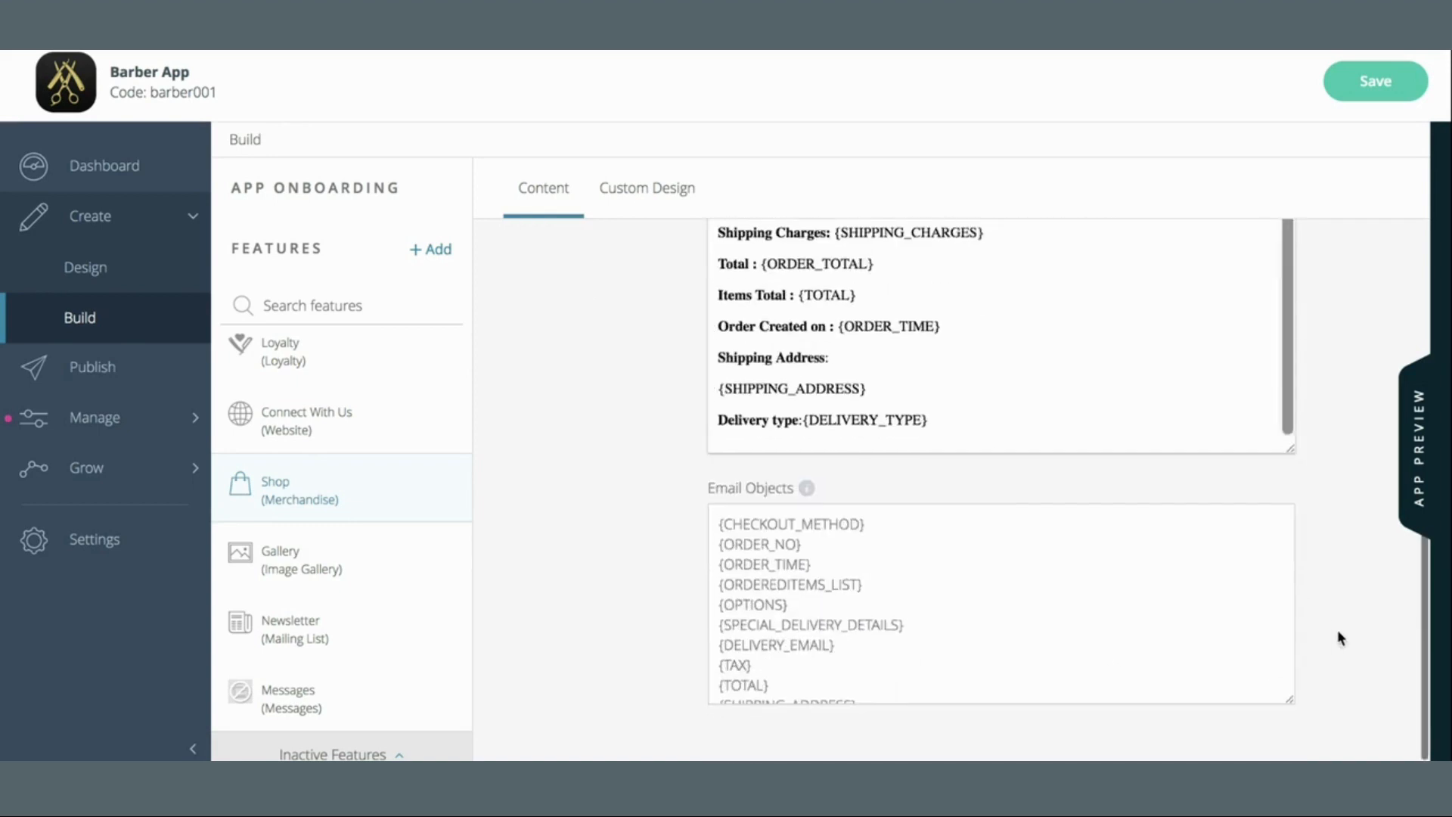
{"action": "scroll", "coordinate": [1125, 556], "scroll_direction": "up", "scroll_amount": 3}
{"action": "scroll", "coordinate": [1125, 551], "scroll_direction": "up", "scroll_amount": 1}
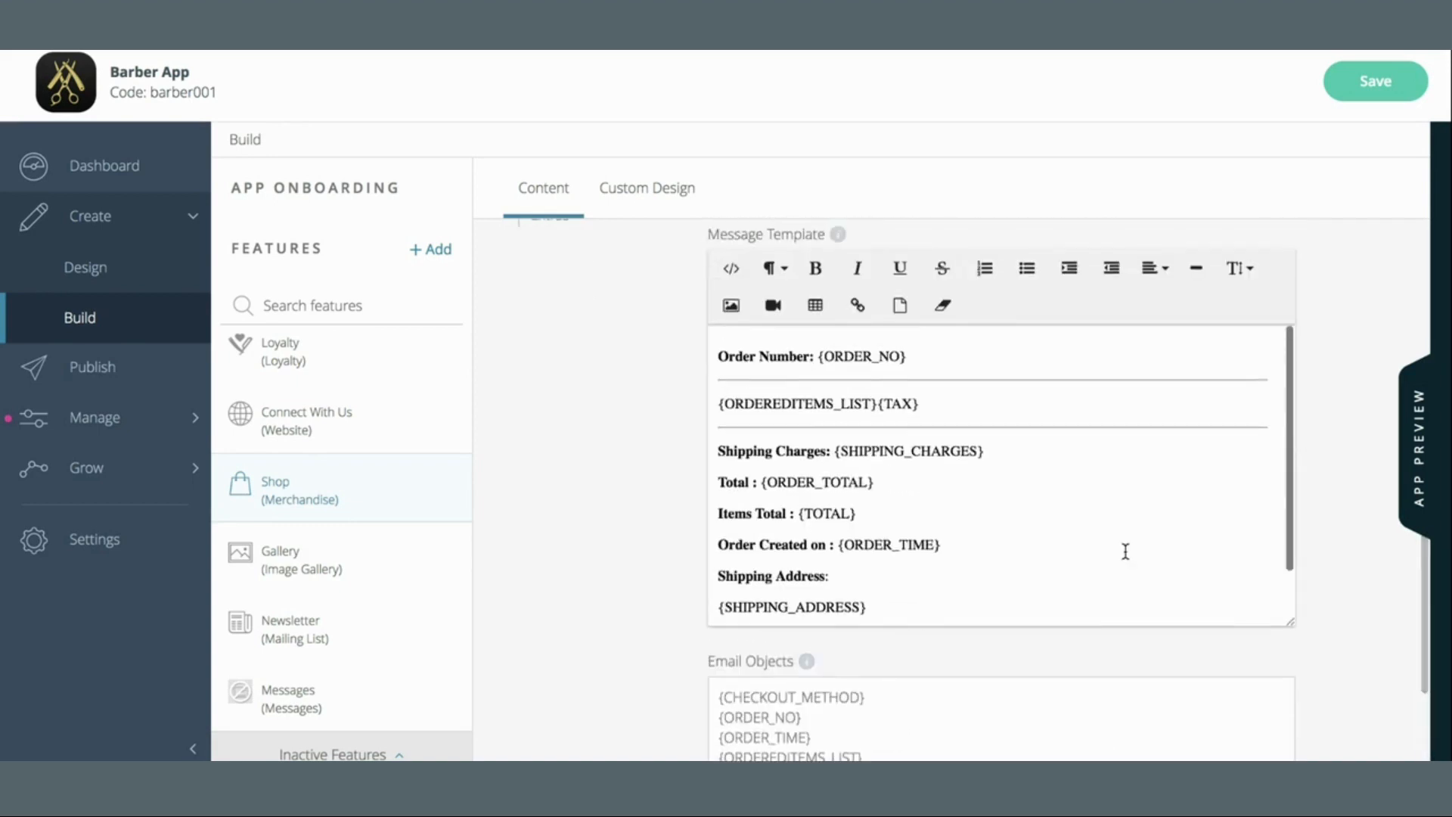
{"action": "scroll", "coordinate": [1343, 416], "scroll_direction": "up", "scroll_amount": 3}
{"action": "scroll", "coordinate": [1343, 421], "scroll_direction": "up", "scroll_amount": 3}
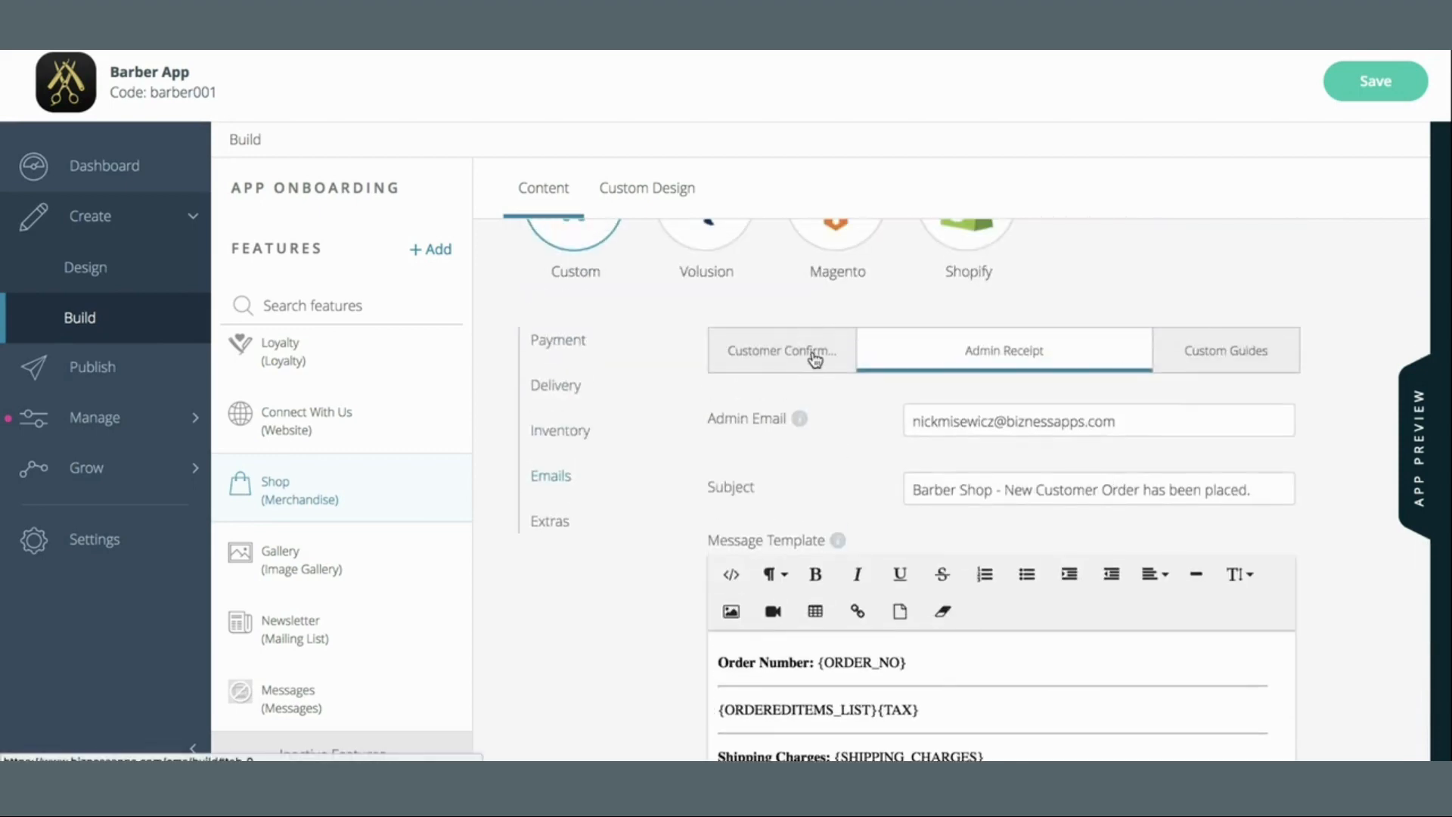
{"action": "scroll", "coordinate": [1349, 461], "scroll_direction": "down", "scroll_amount": 4}
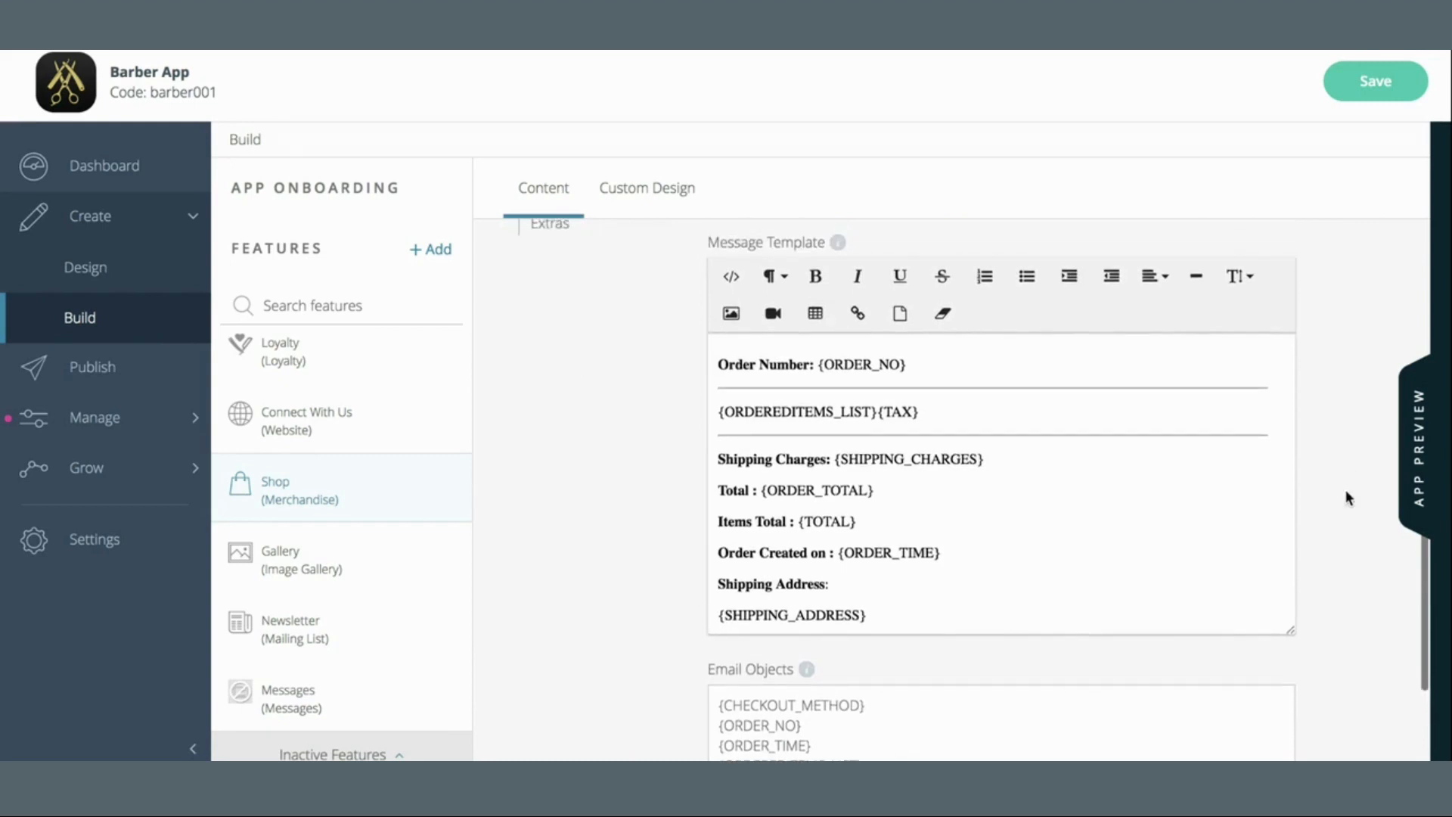
{"action": "left_click_drag", "start_coordinate": [1290, 631], "coordinate": [1303, 744]}
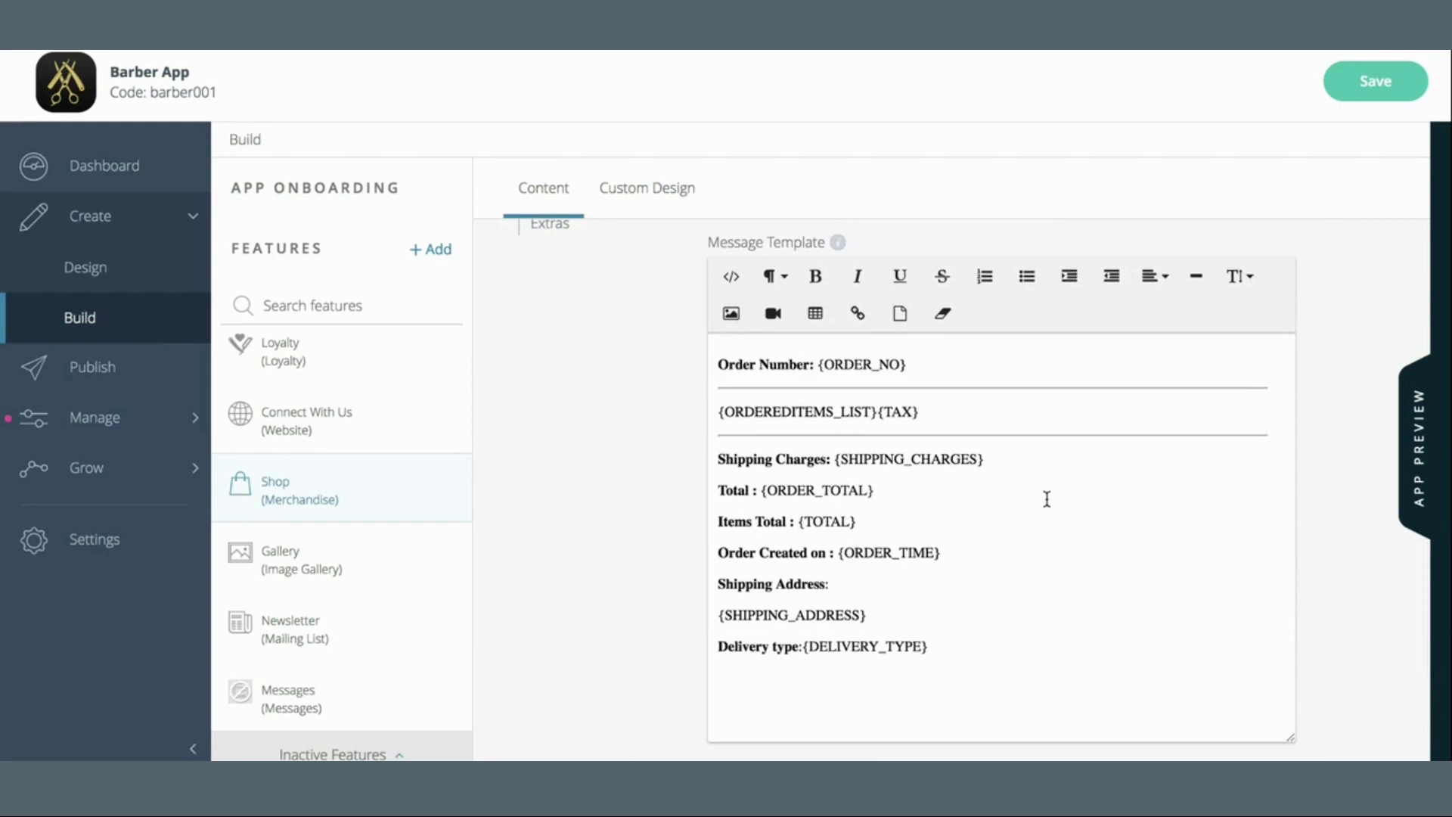
{"action": "scroll", "coordinate": [1331, 426], "scroll_direction": "up", "scroll_amount": 6}
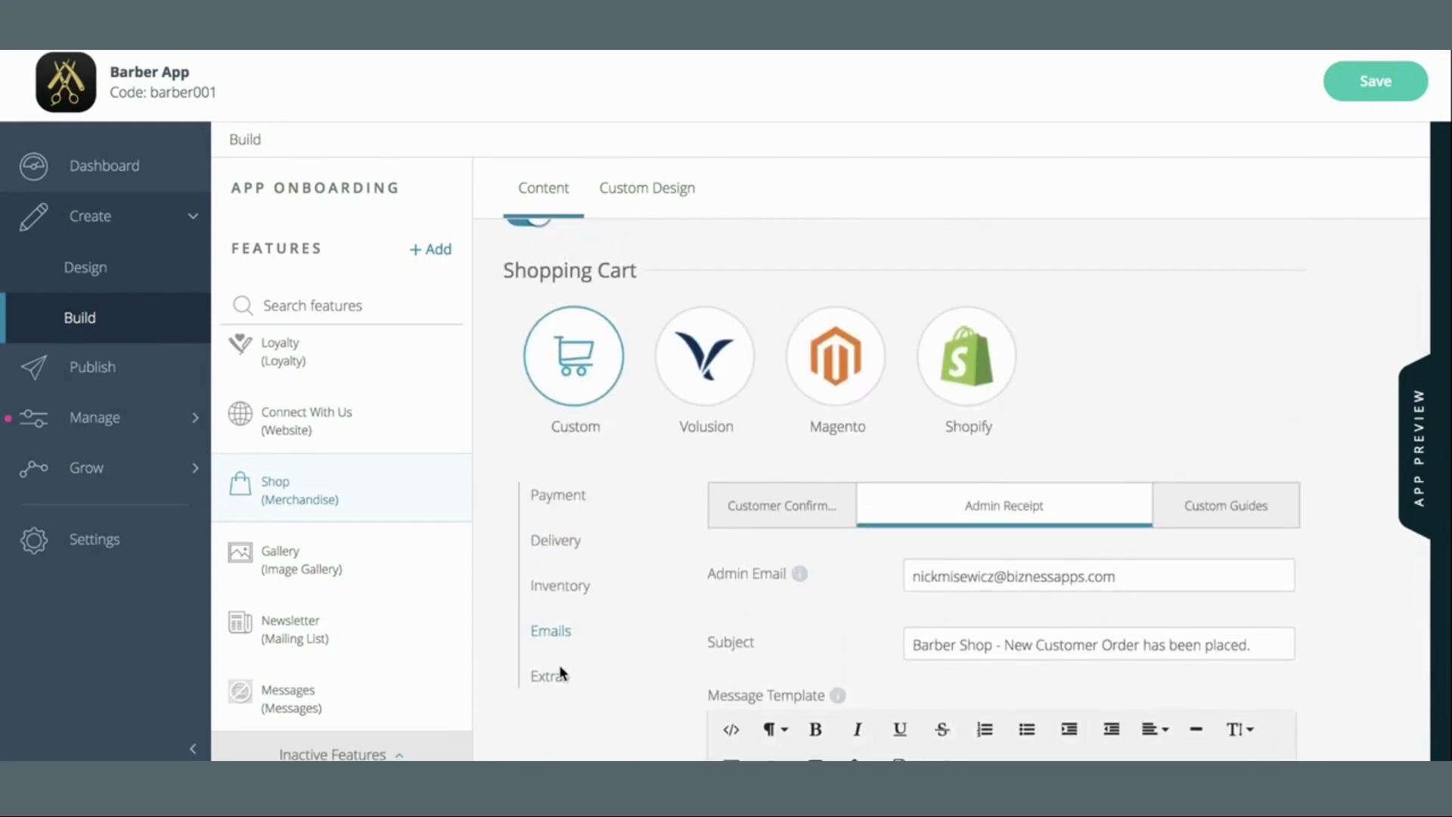
In the shop's inventory settings, add a new category named 'Hats'
{"action": "left_click", "coordinate": [548, 595]}
{"action": "scroll", "coordinate": [1144, 454], "scroll_direction": "down", "scroll_amount": 2}
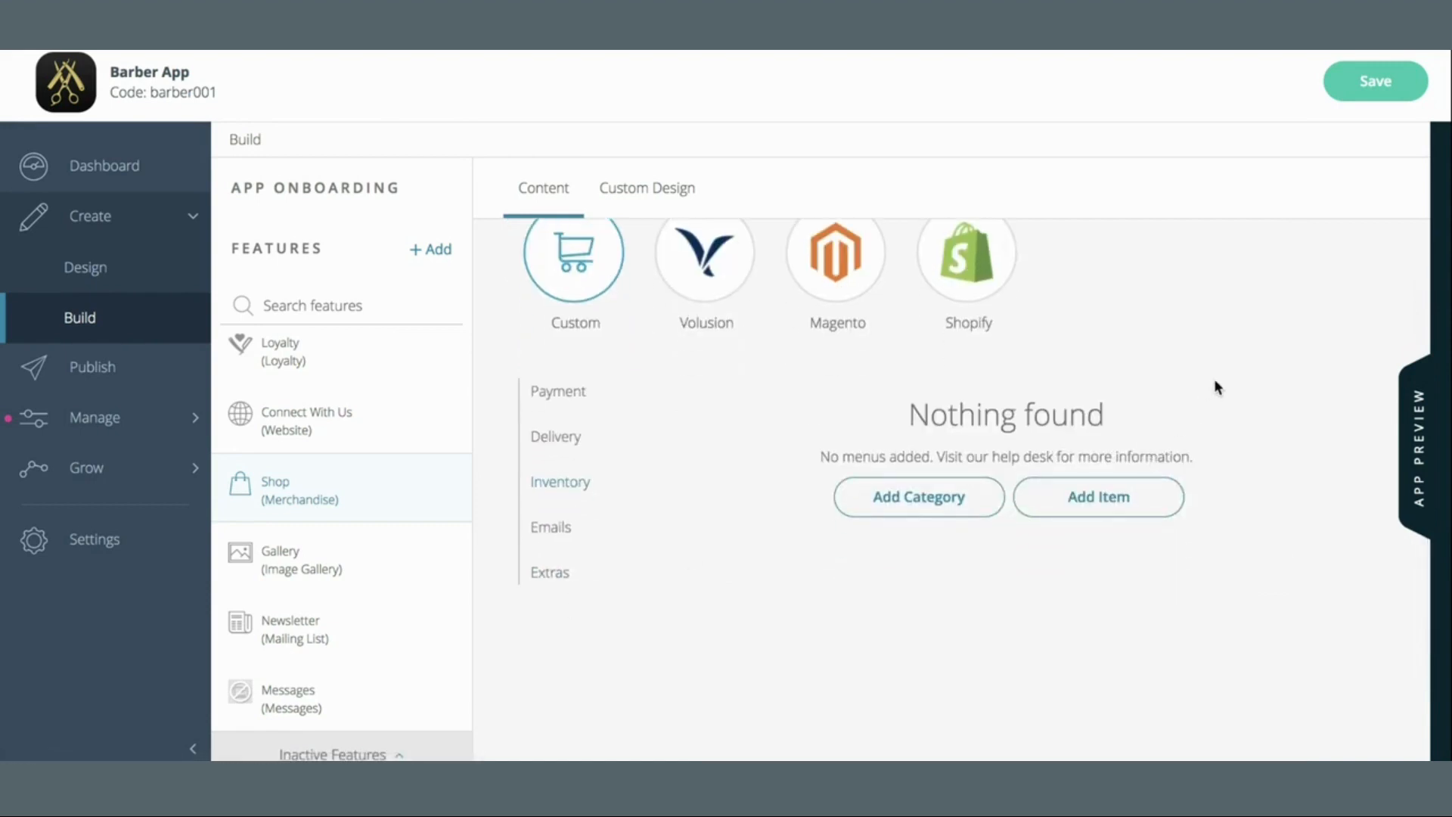
{"action": "left_click", "coordinate": [974, 496]}
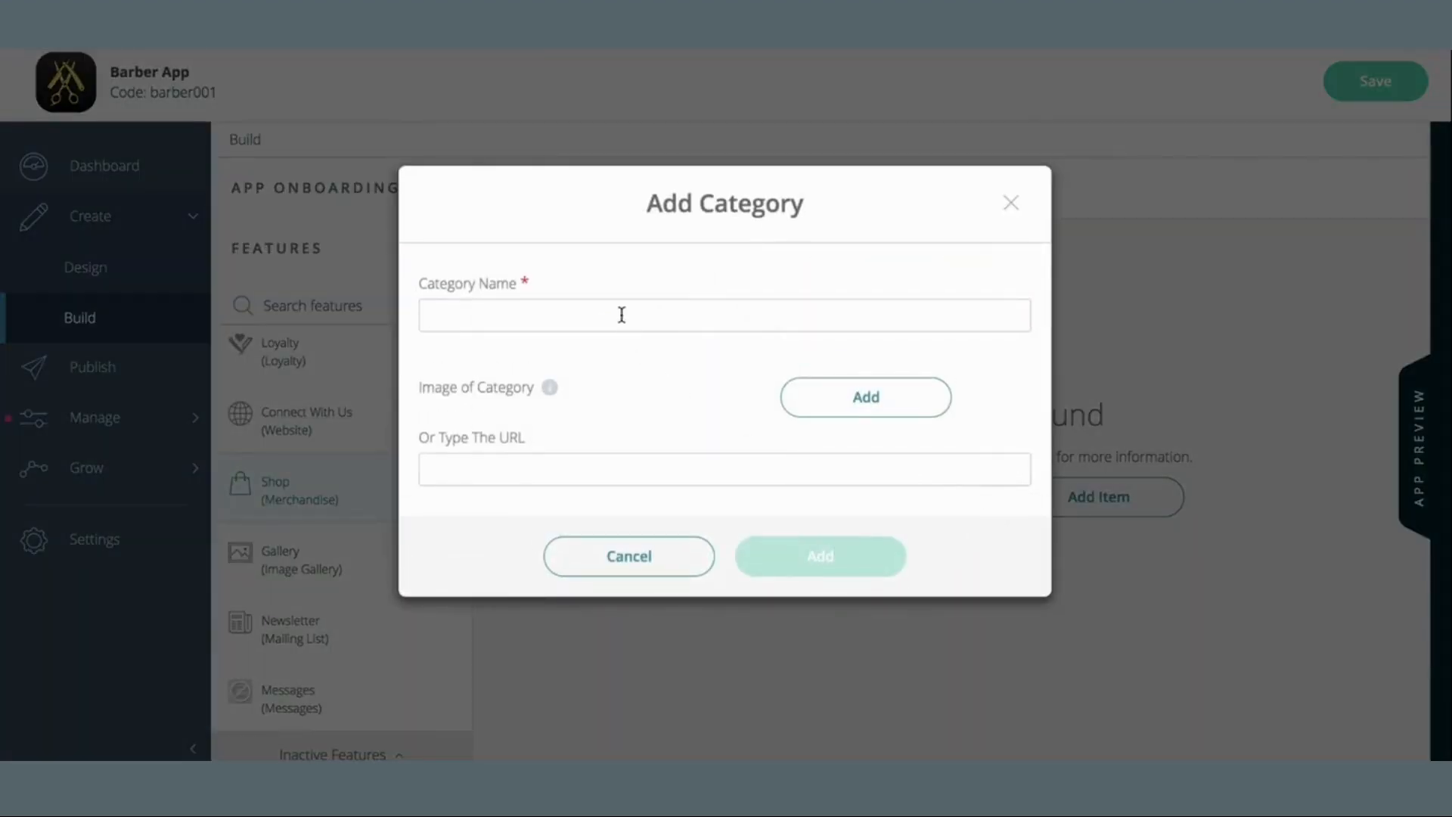
{"action": "type", "text": "Hats"}
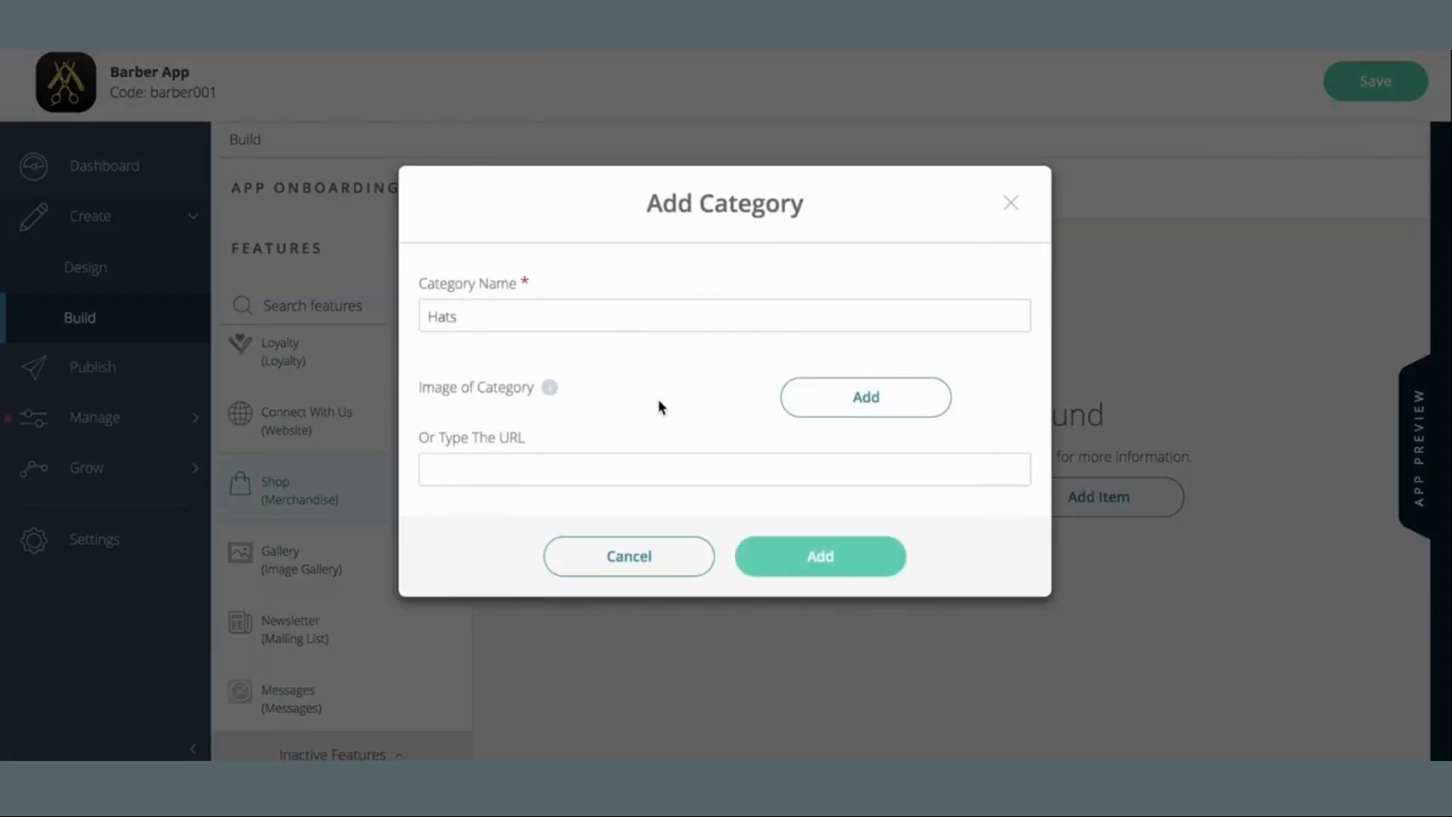
Choose the dark banner from the image Library as the Hats category image
{"action": "left_click", "coordinate": [907, 397]}
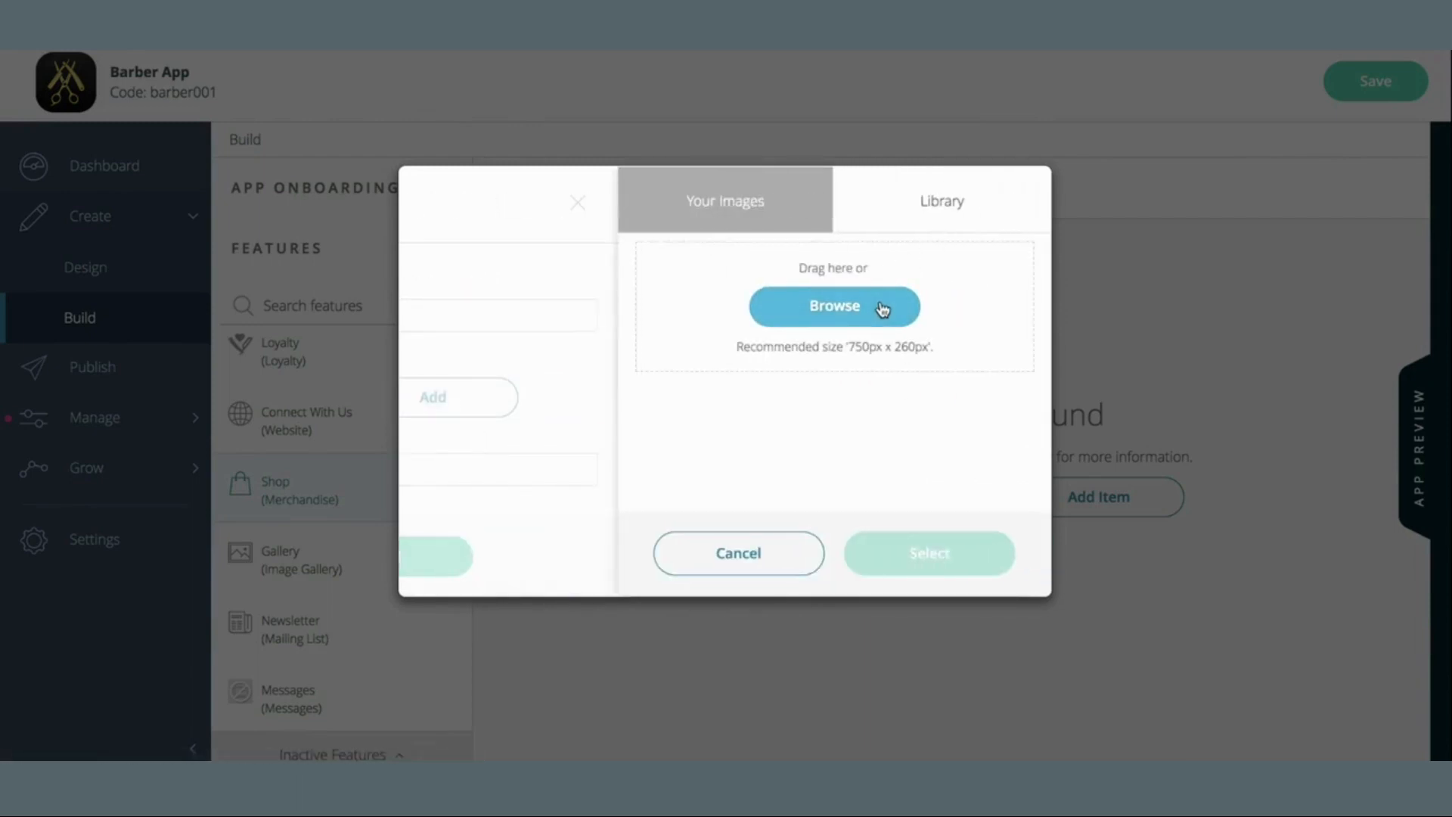
{"action": "left_click", "coordinate": [961, 199]}
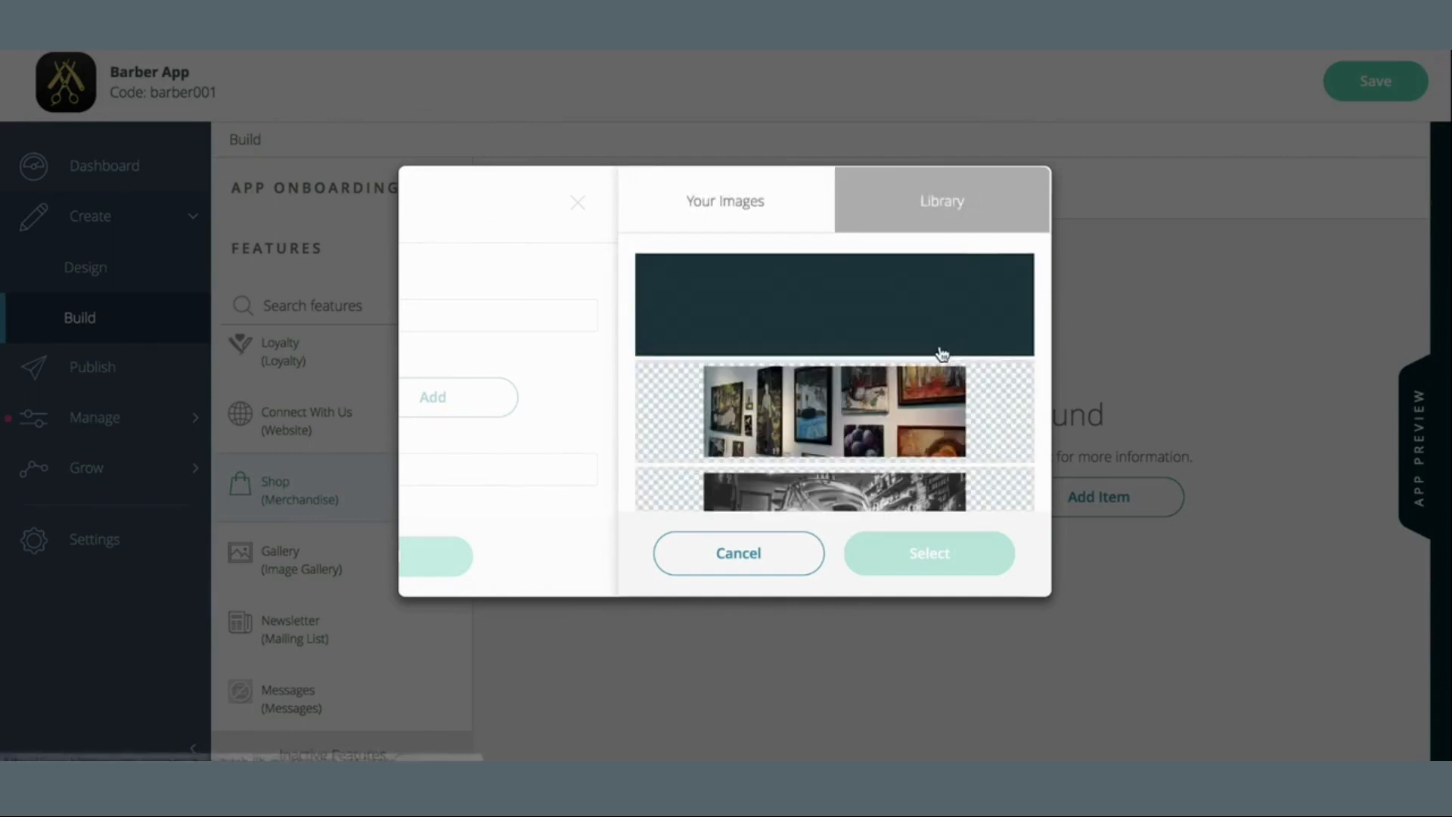
{"action": "scroll", "coordinate": [942, 353], "scroll_direction": "down", "scroll_amount": 15}
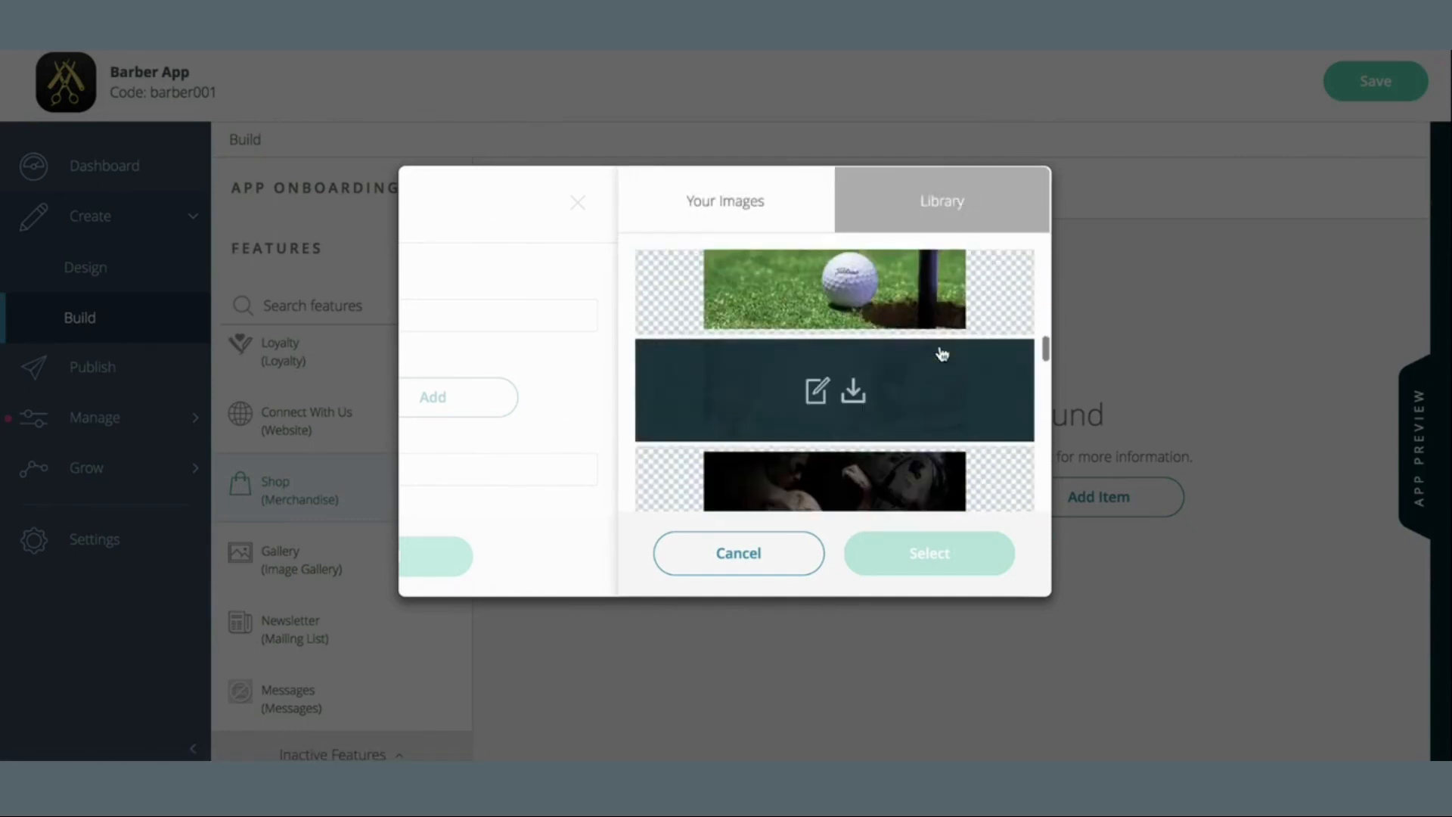
{"action": "scroll", "coordinate": [942, 354], "scroll_direction": "down", "scroll_amount": 15}
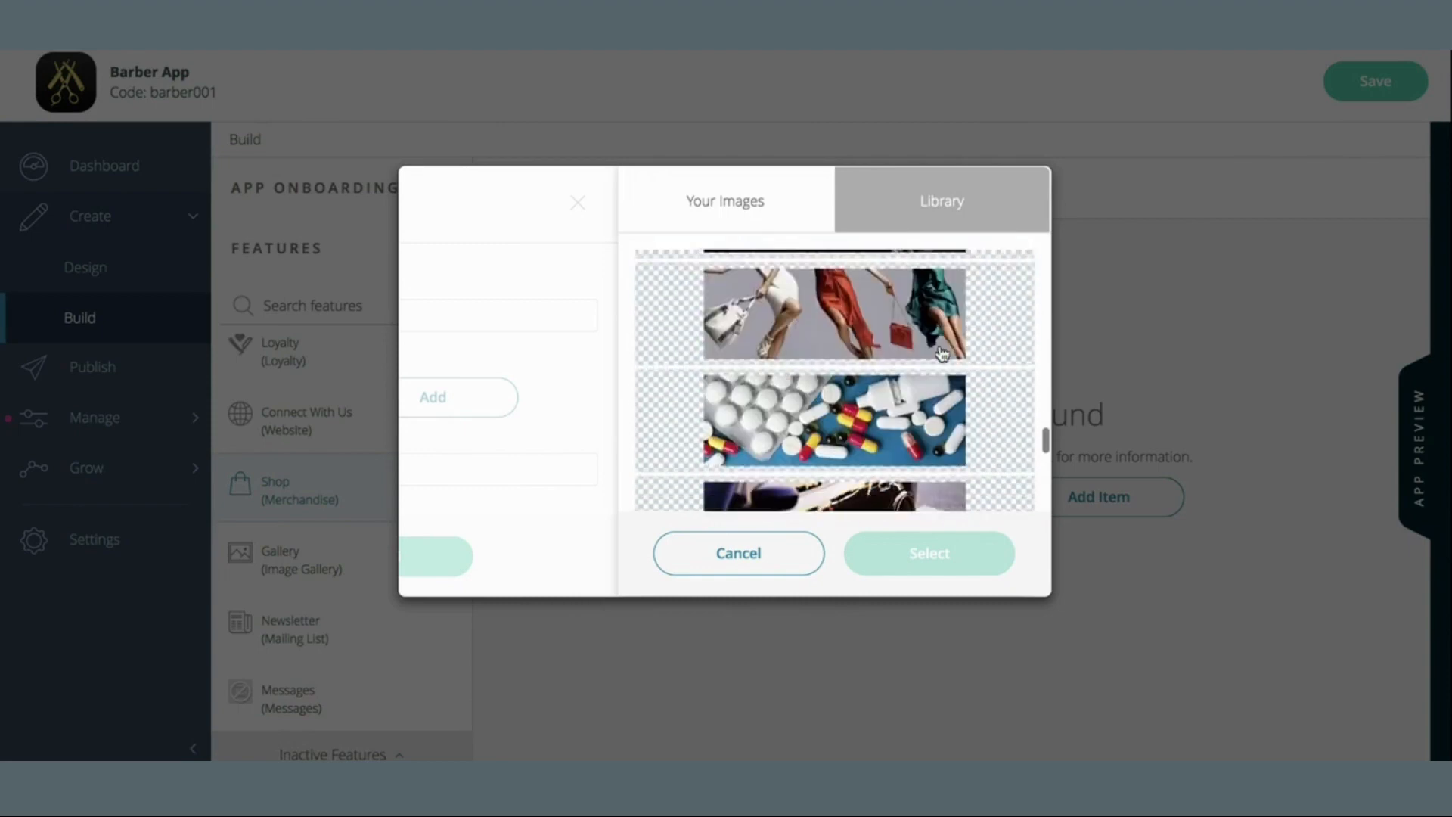
{"action": "scroll", "coordinate": [942, 354], "scroll_direction": "down", "scroll_amount": 5}
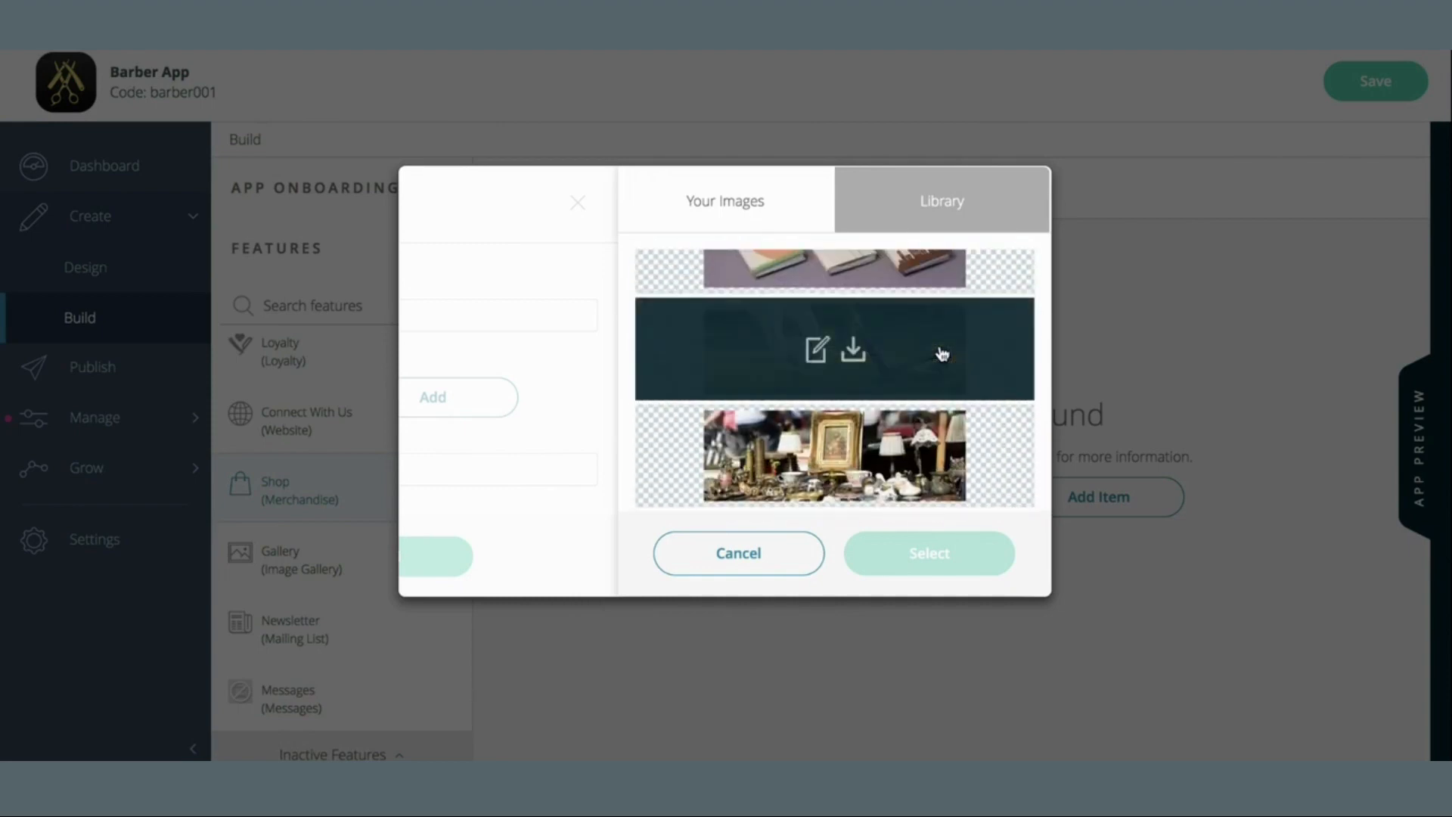
{"action": "scroll", "coordinate": [942, 353], "scroll_direction": "up", "scroll_amount": 15}
{"action": "scroll", "coordinate": [942, 353], "scroll_direction": "up", "scroll_amount": 20}
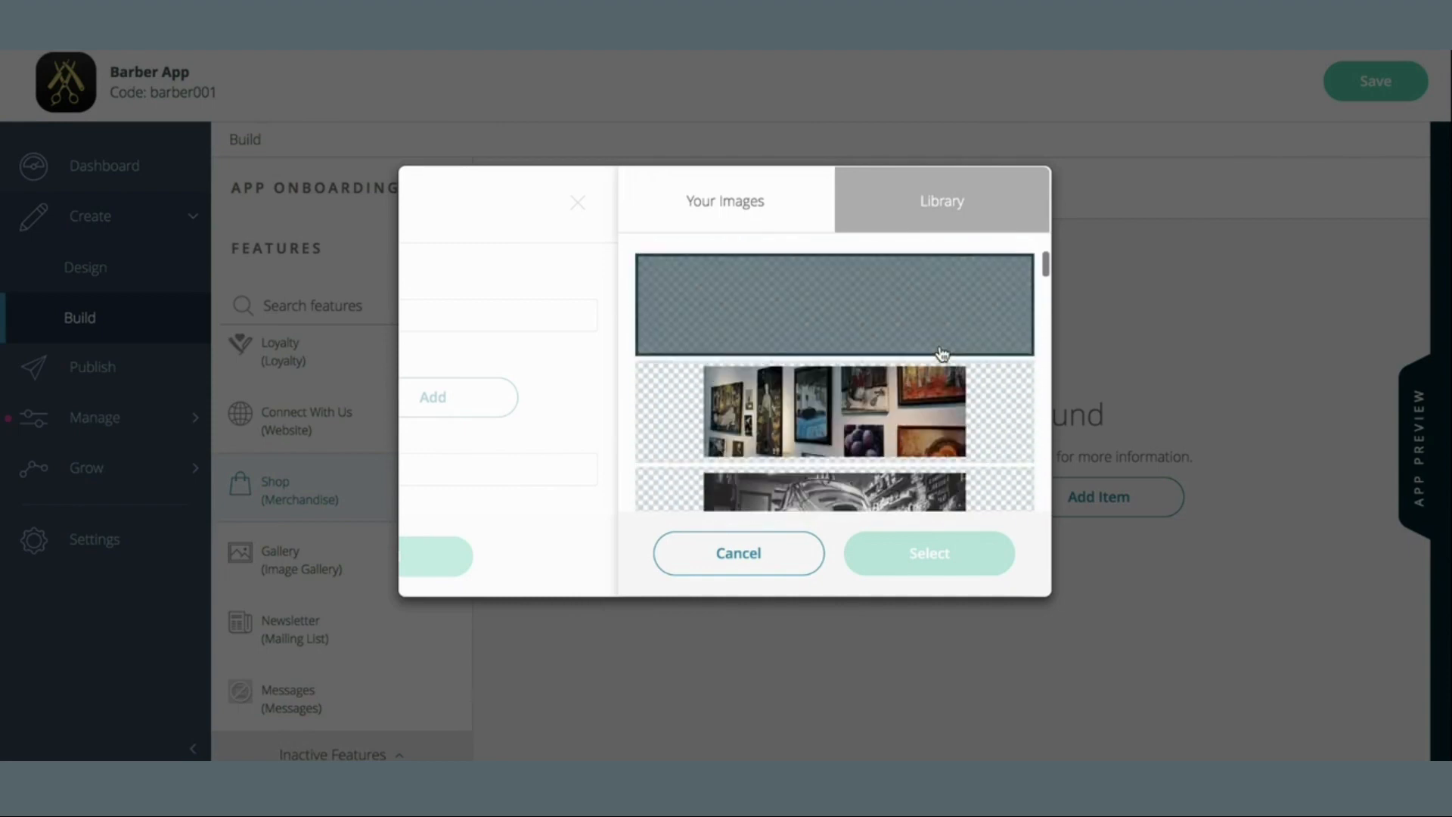
{"action": "scroll", "coordinate": [942, 354], "scroll_direction": "down", "scroll_amount": 10}
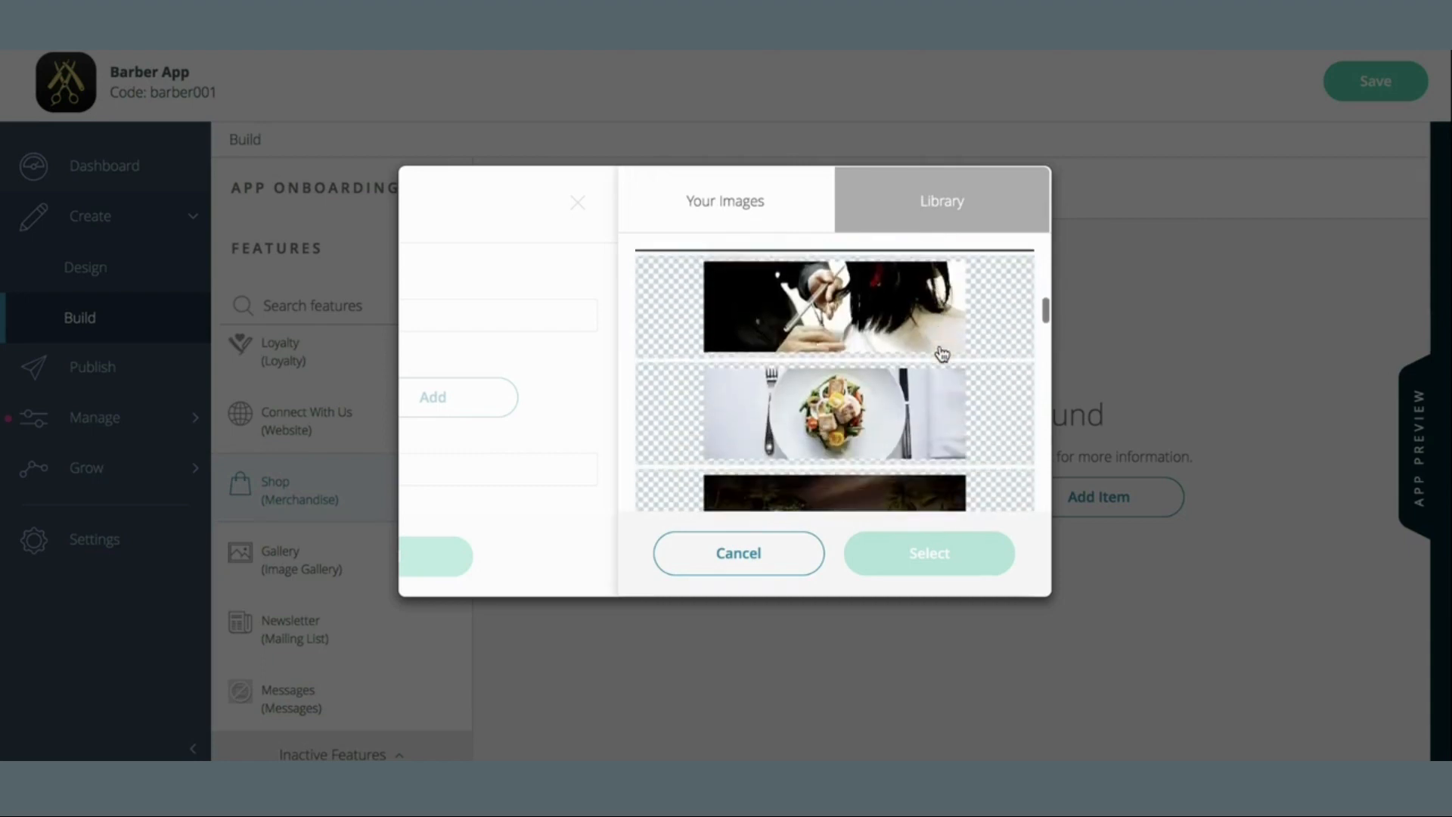
{"action": "scroll", "coordinate": [942, 354], "scroll_direction": "up", "scroll_amount": 3}
{"action": "scroll", "coordinate": [942, 353], "scroll_direction": "down", "scroll_amount": 2}
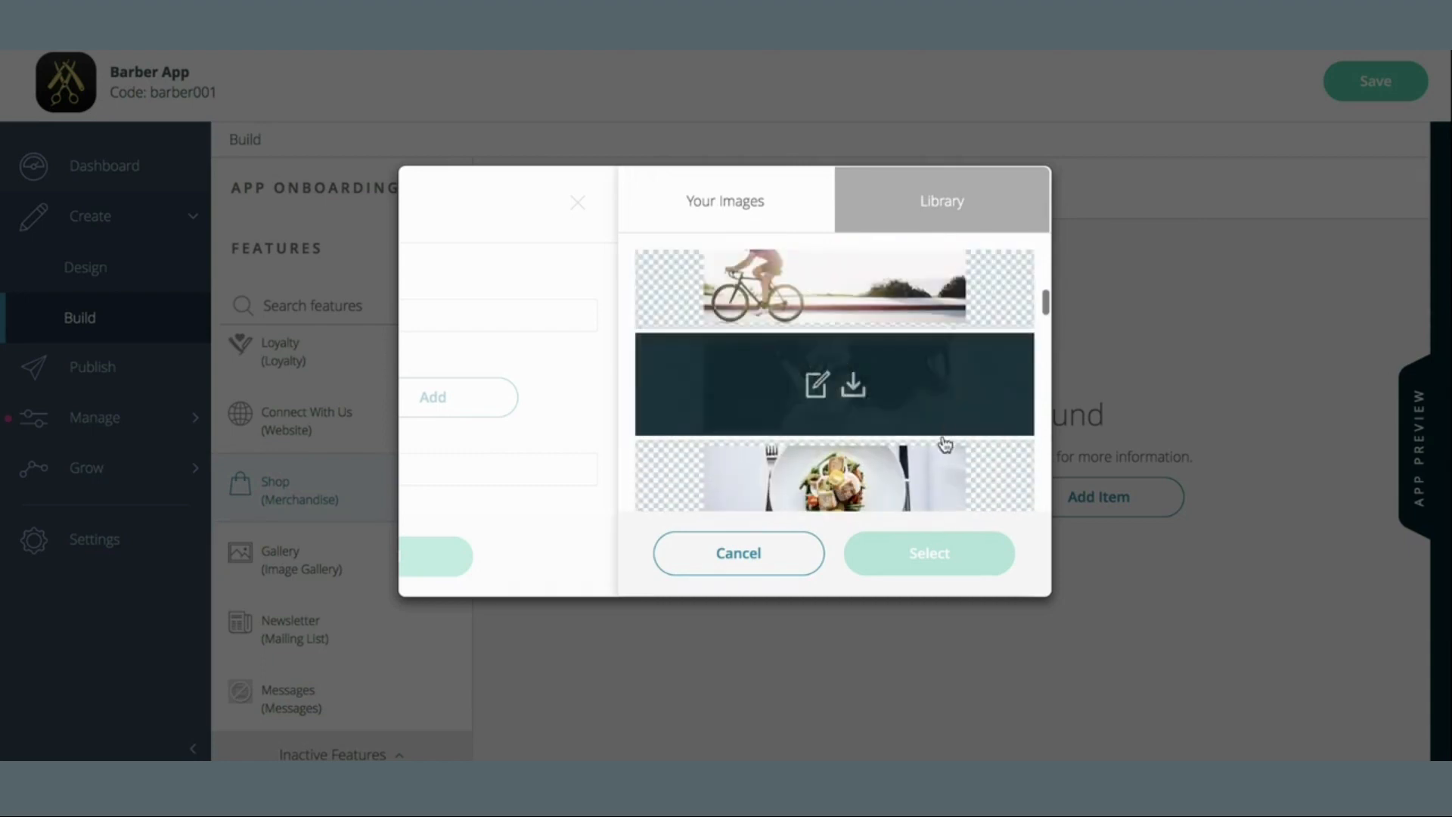
{"action": "left_click", "coordinate": [929, 393]}
{"action": "left_click", "coordinate": [938, 554]}
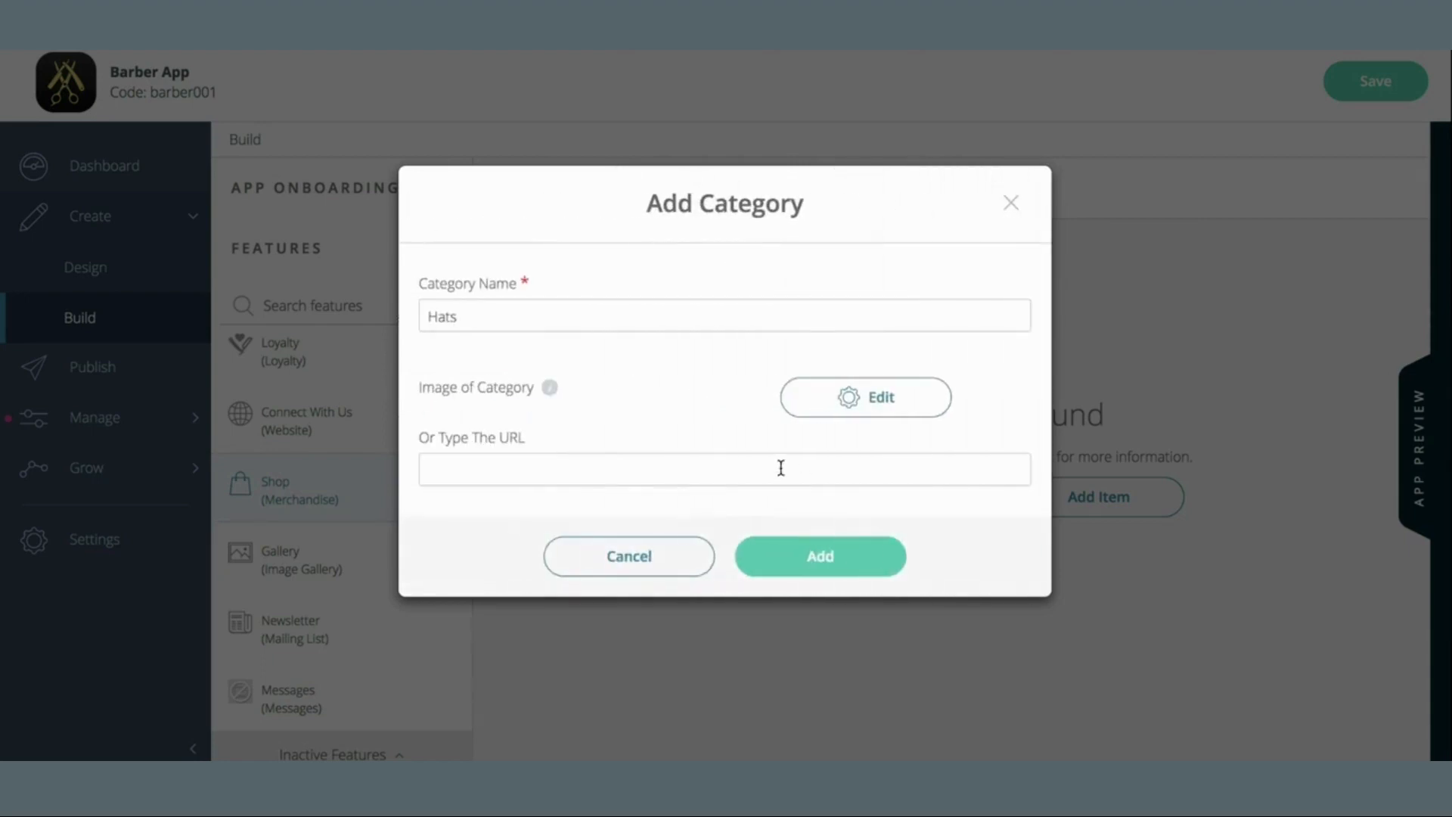
{"action": "left_click", "coordinate": [641, 460]}
Save the Hats category and start a new item named 'Trucker Hat'
{"action": "left_click", "coordinate": [837, 564]}
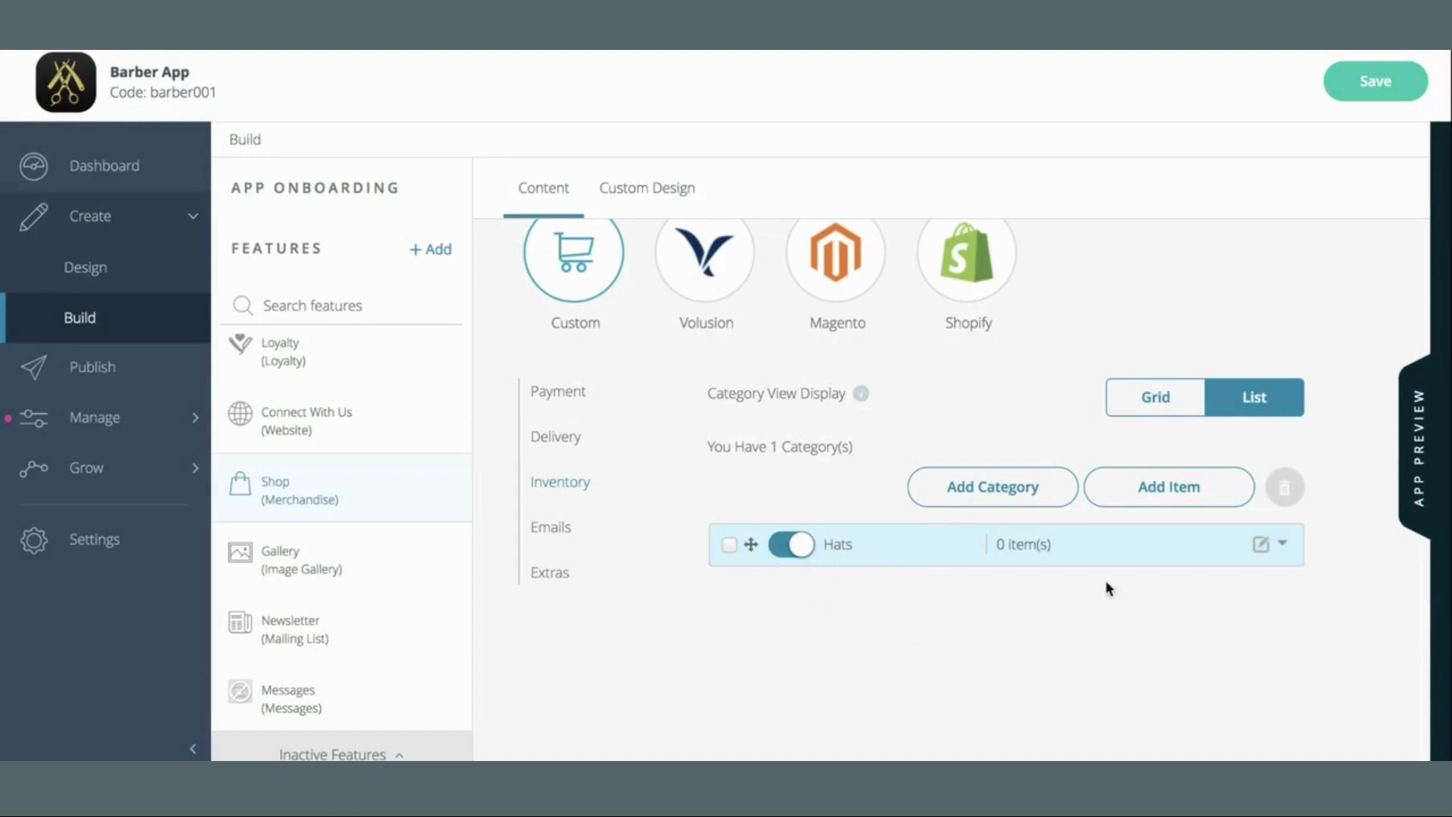
{"action": "left_click", "coordinate": [1217, 497]}
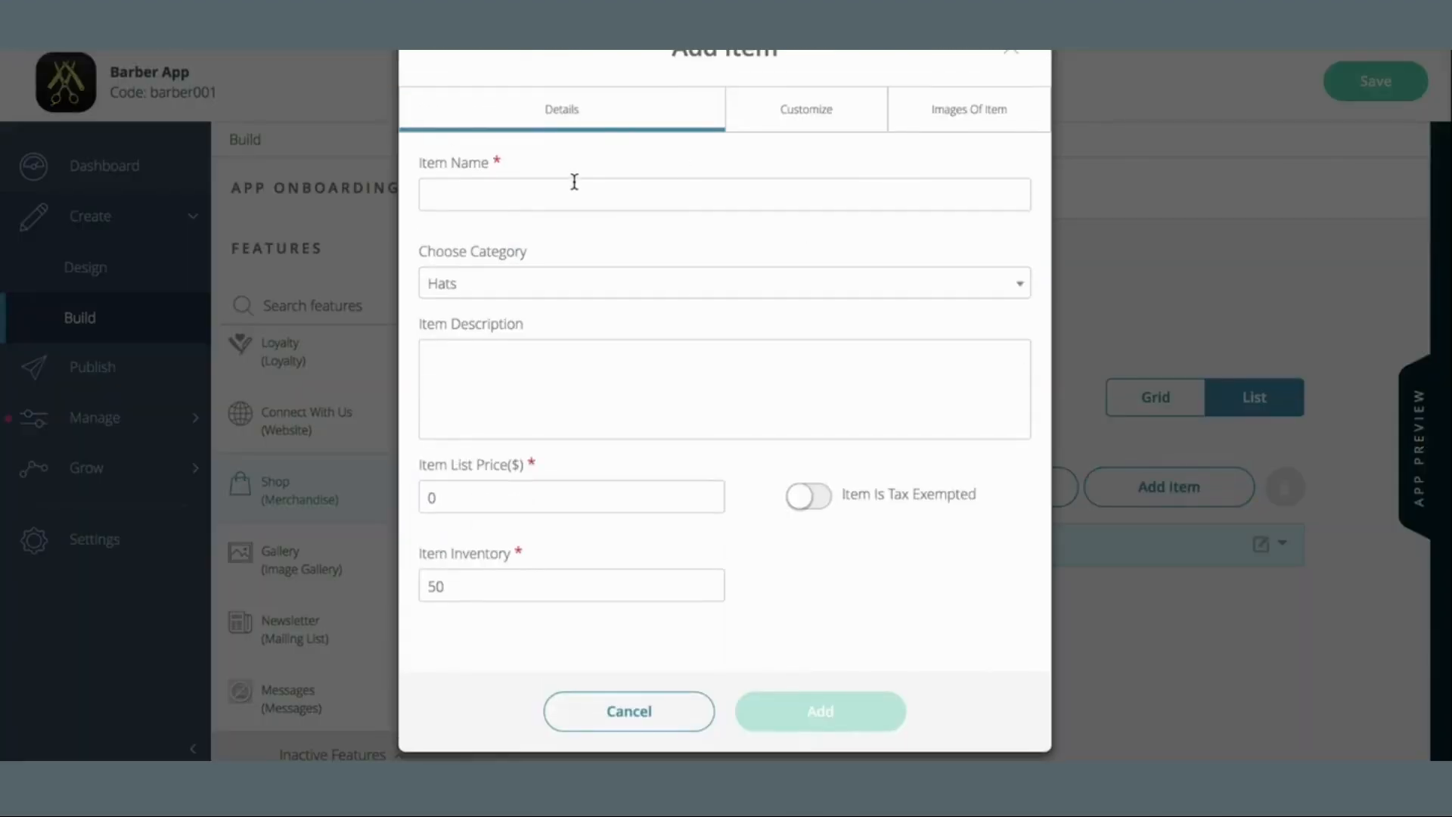
{"action": "left_click", "coordinate": [574, 183]}
{"action": "type", "text": "Trucker H"}
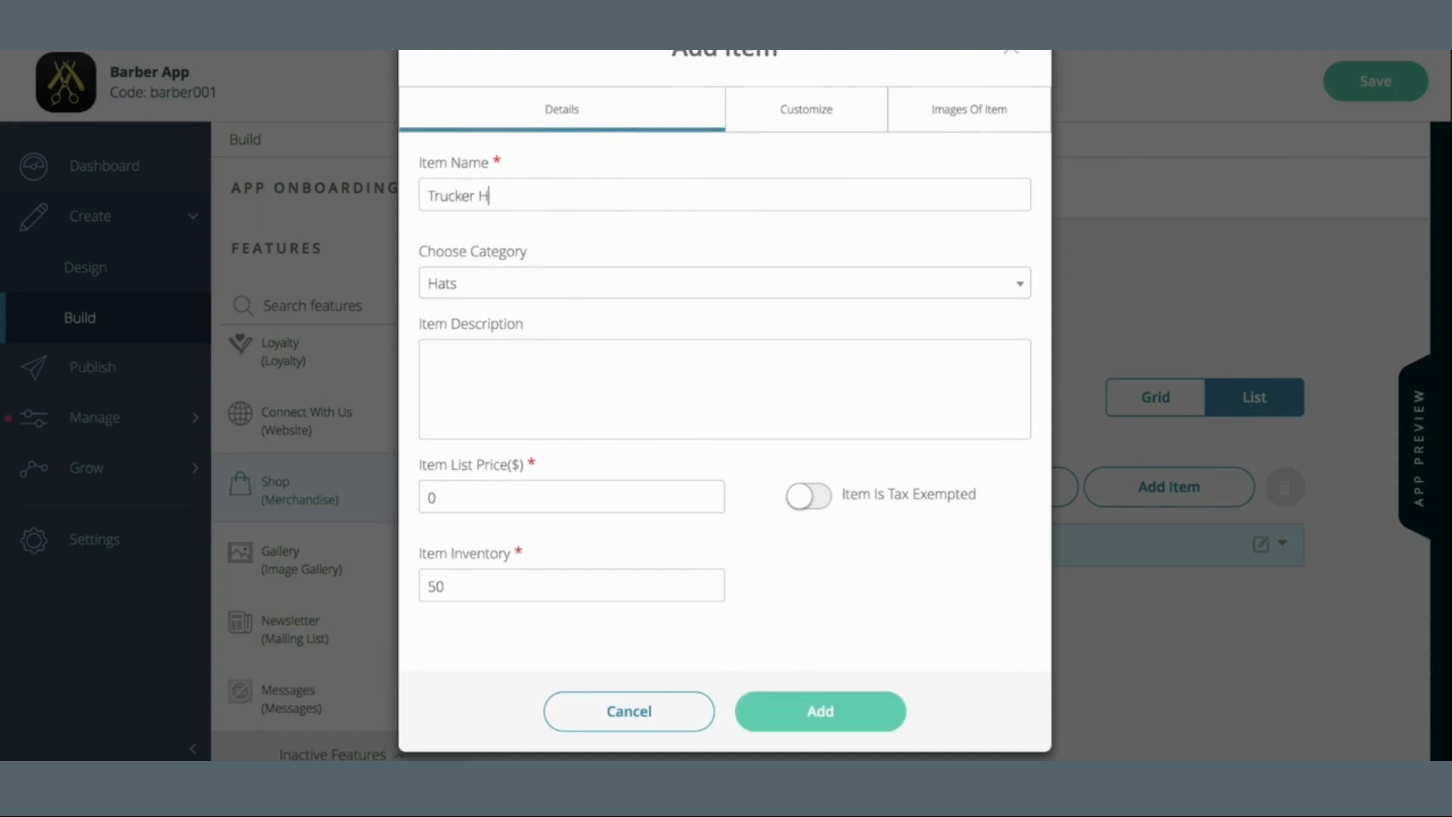
{"action": "type", "text": "at"}
Put the item in Hats with description 'Fresh Trucker Hat with Barber Shop Logo. Adjustable'
{"action": "left_click", "coordinate": [492, 292]}
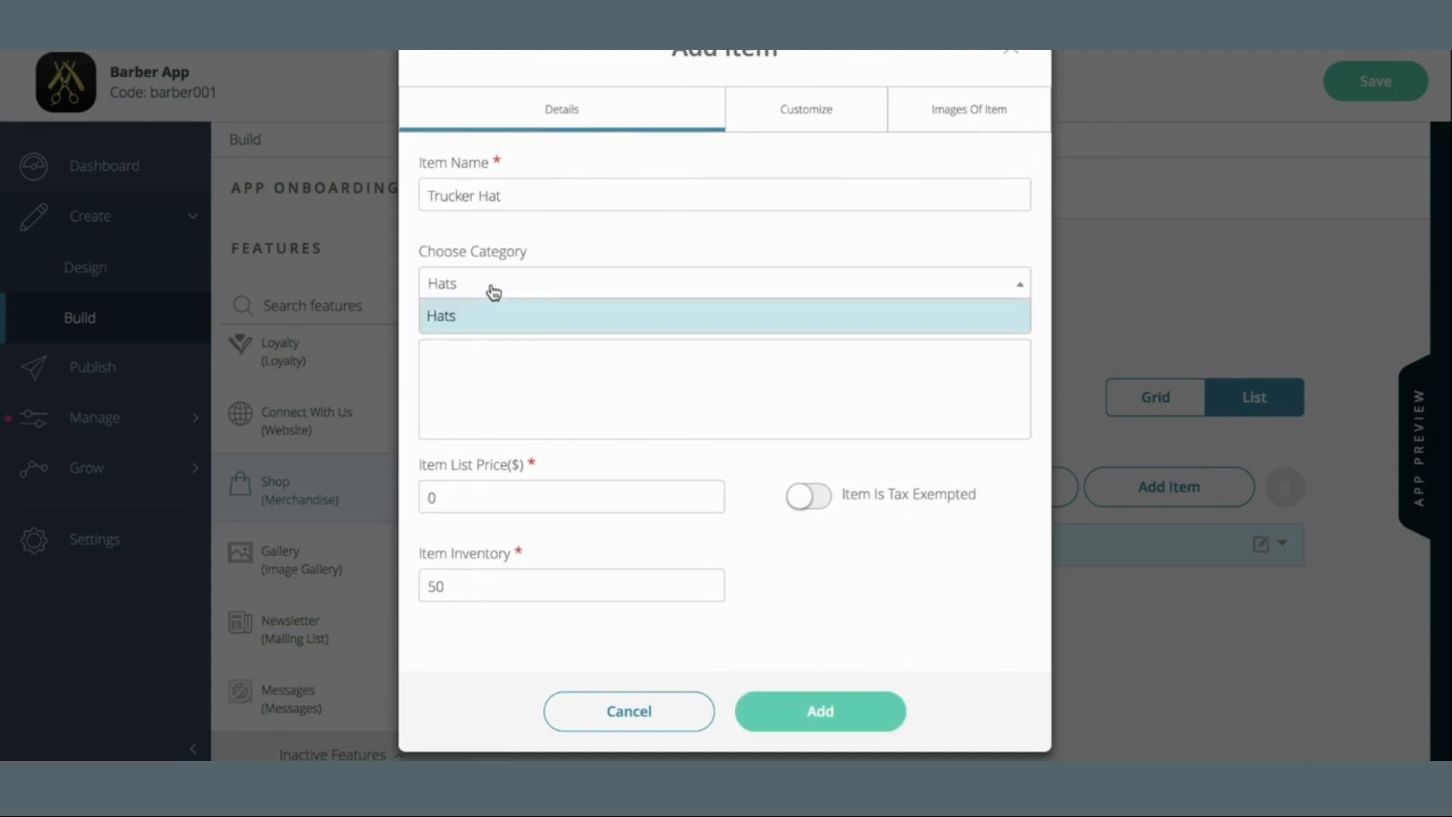
{"action": "left_click", "coordinate": [526, 326]}
{"action": "left_click", "coordinate": [521, 371]}
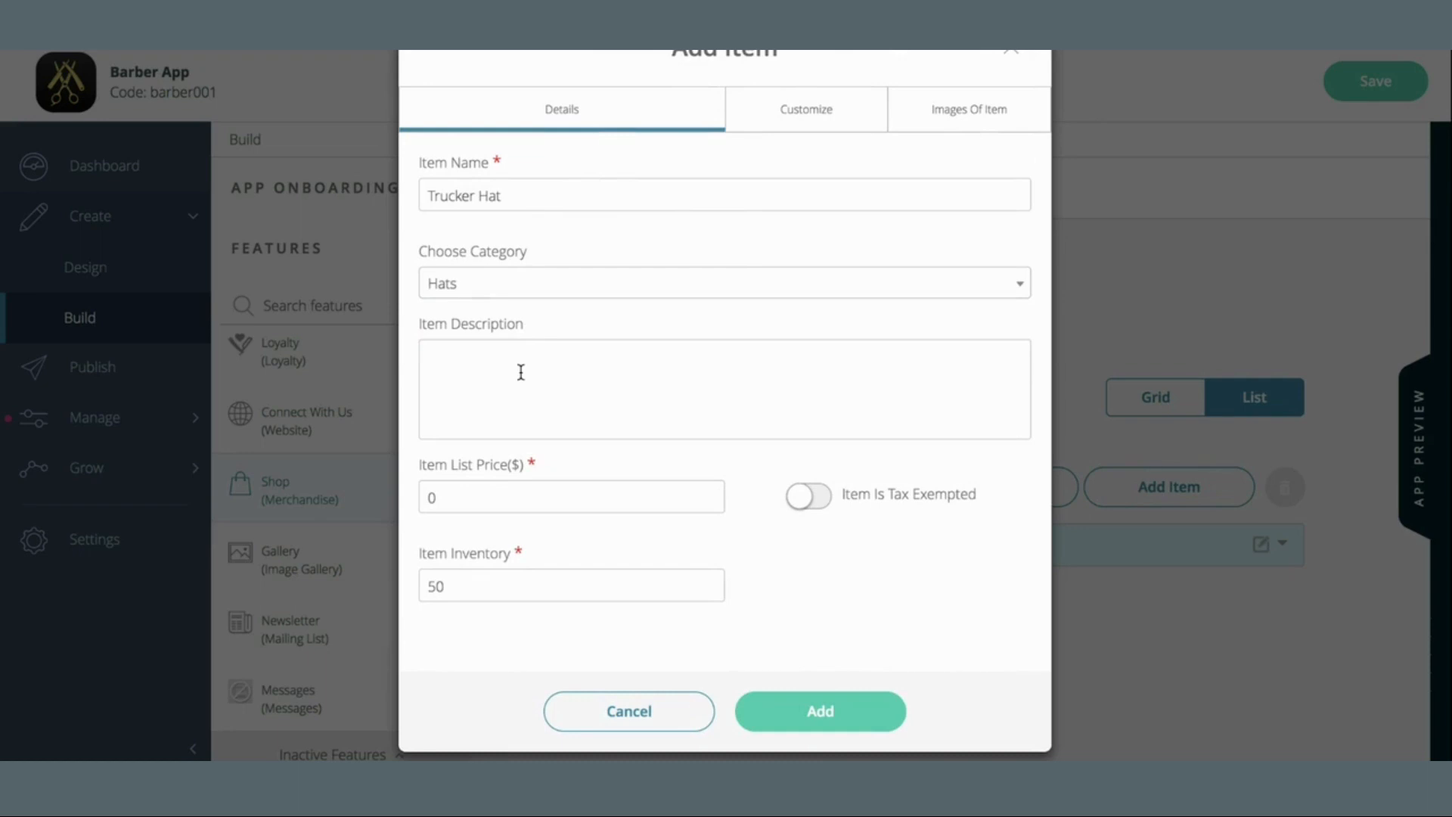
{"action": "type", "text": "Fresh Trucker Hat with Barber Shop "}
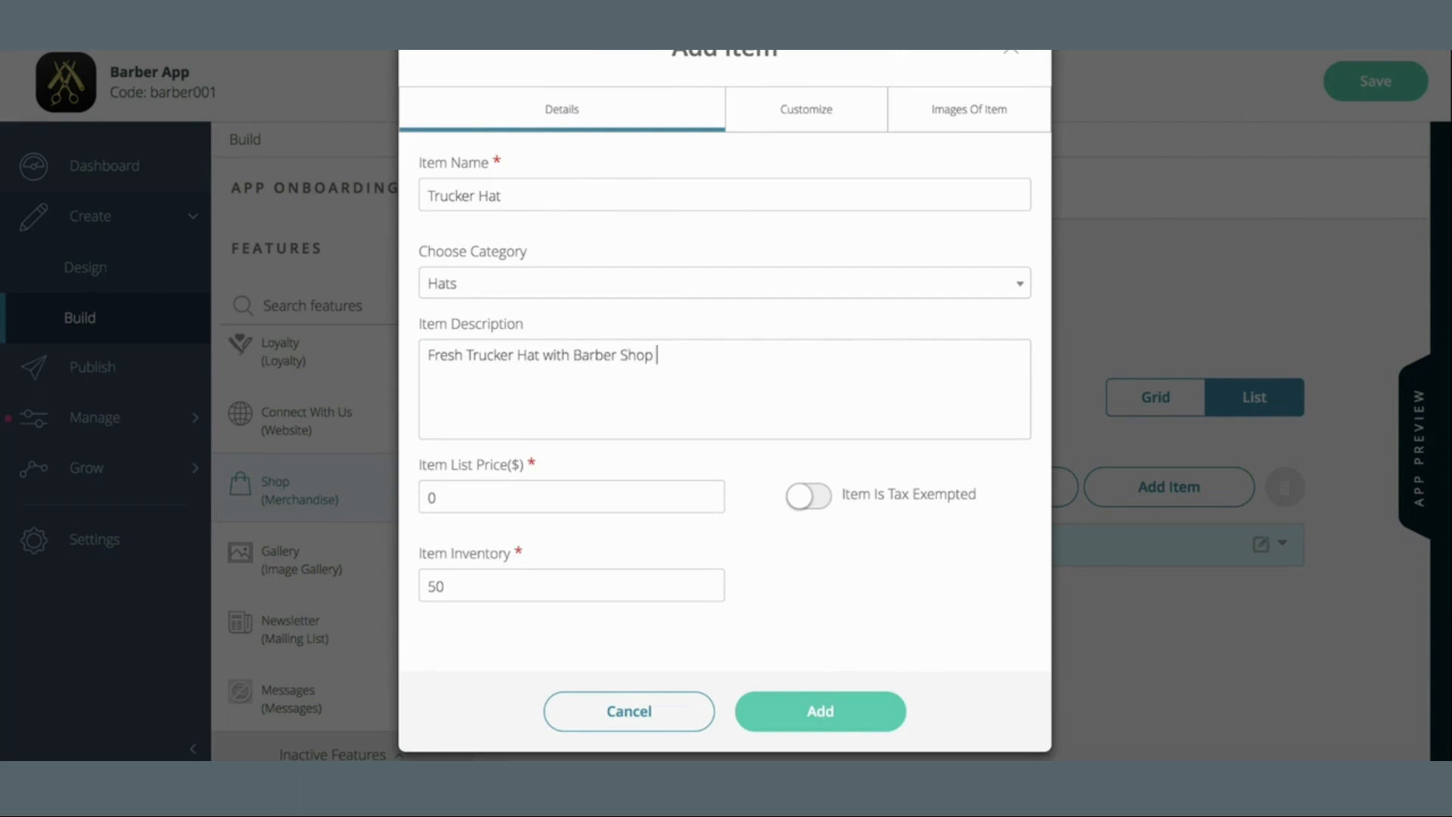
{"action": "type", "text": "Logo. Adjustable."}
Set the price to 35 and inventory to 15, then show the sizes and options page
{"action": "left_click_drag", "start_coordinate": [588, 493], "coordinate": [338, 496]}
{"action": "type", "text": "35"}
{"action": "left_click", "coordinate": [495, 573]}
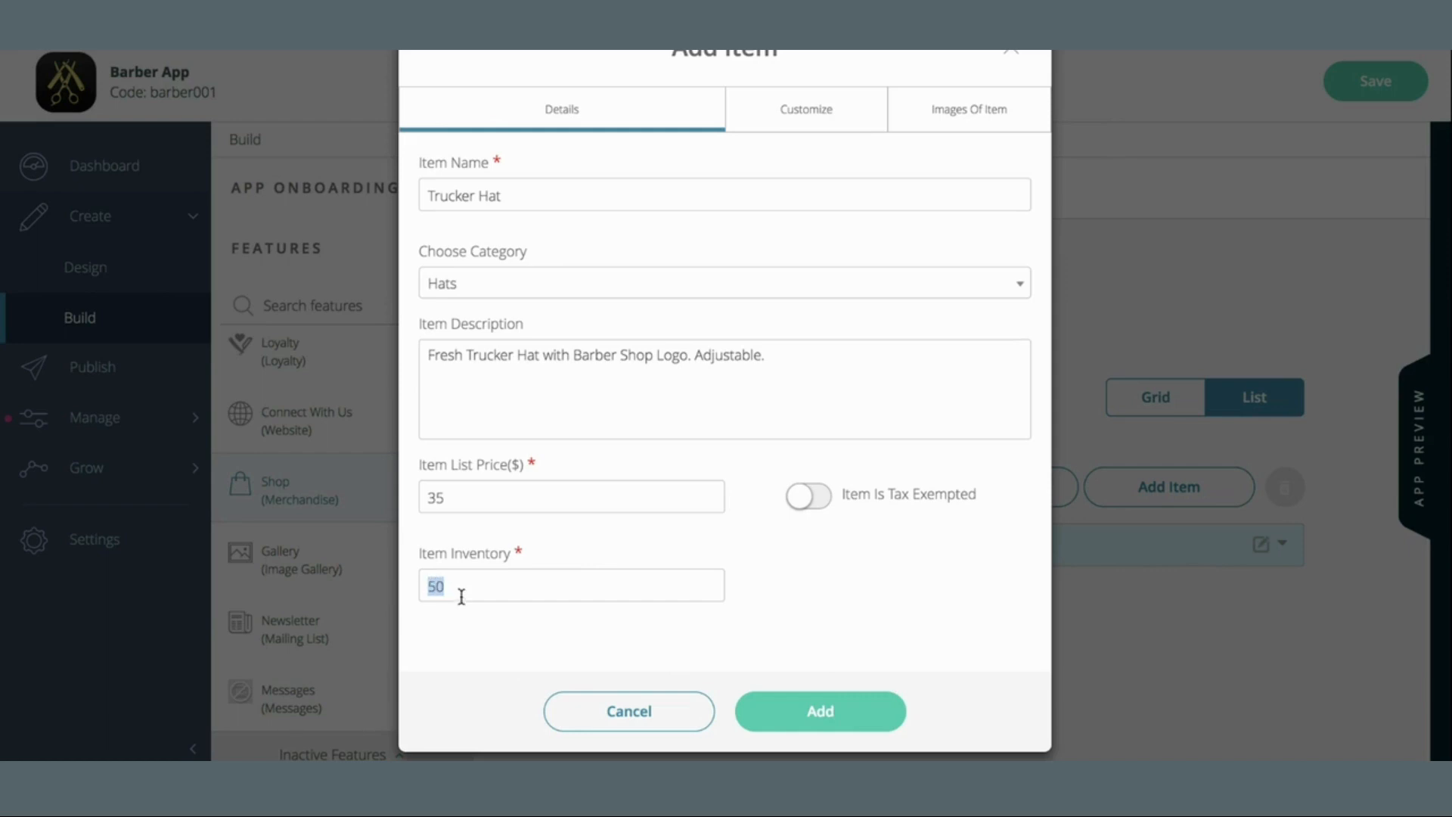
{"action": "type", "text": "15"}
{"action": "left_click", "coordinate": [808, 132]}
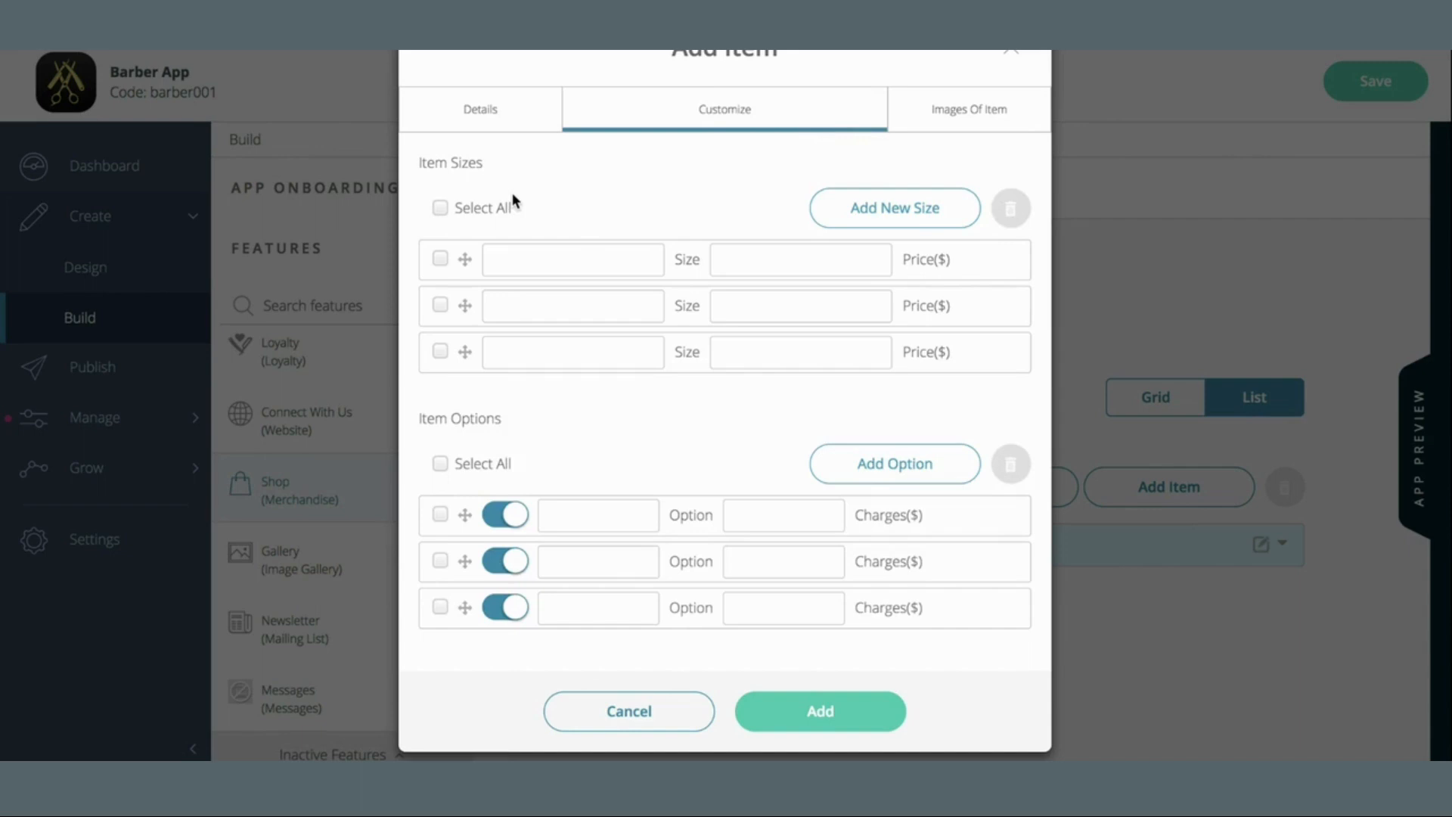
Add the first size, 'One Size Fits All', priced 0.00
{"action": "left_click", "coordinate": [440, 258]}
{"action": "left_click", "coordinate": [441, 259]}
{"action": "left_click", "coordinate": [524, 260]}
{"action": "type", "text": "One Size Fits All"}
{"action": "key", "text": "Tab"}
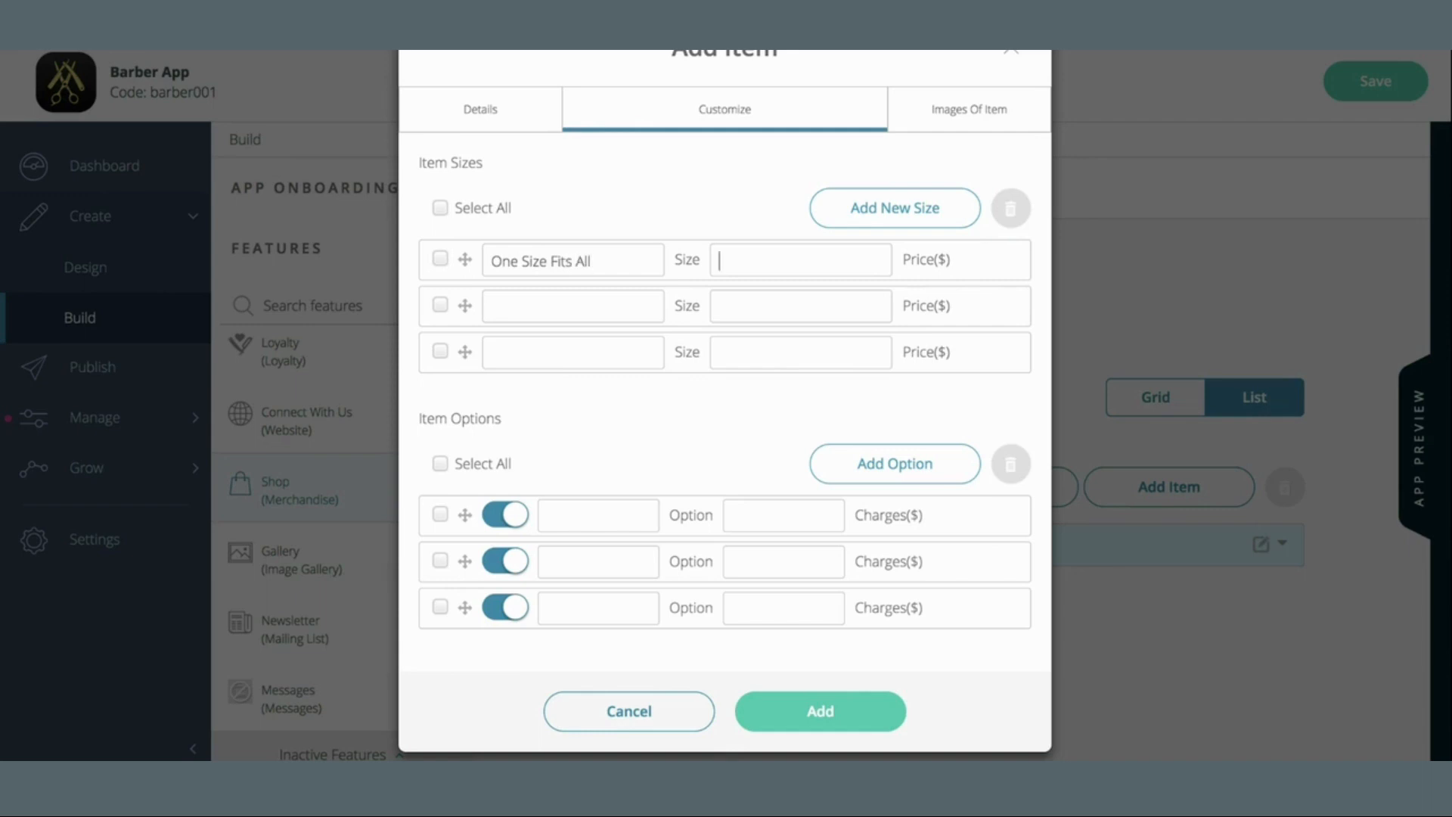
{"action": "type", "text": "0.00"}
{"action": "left_click", "coordinate": [522, 175]}
Add sizes 'Medium/Large' at 0.00 and 'Large/Extra Large' at 2, fixing typos
{"action": "left_click", "coordinate": [638, 308]}
{"action": "type", "text": "Medium"}
{"action": "key", "text": "Tab"}
{"action": "type", "text": "Larege"}
{"action": "left_click", "coordinate": [575, 311]}
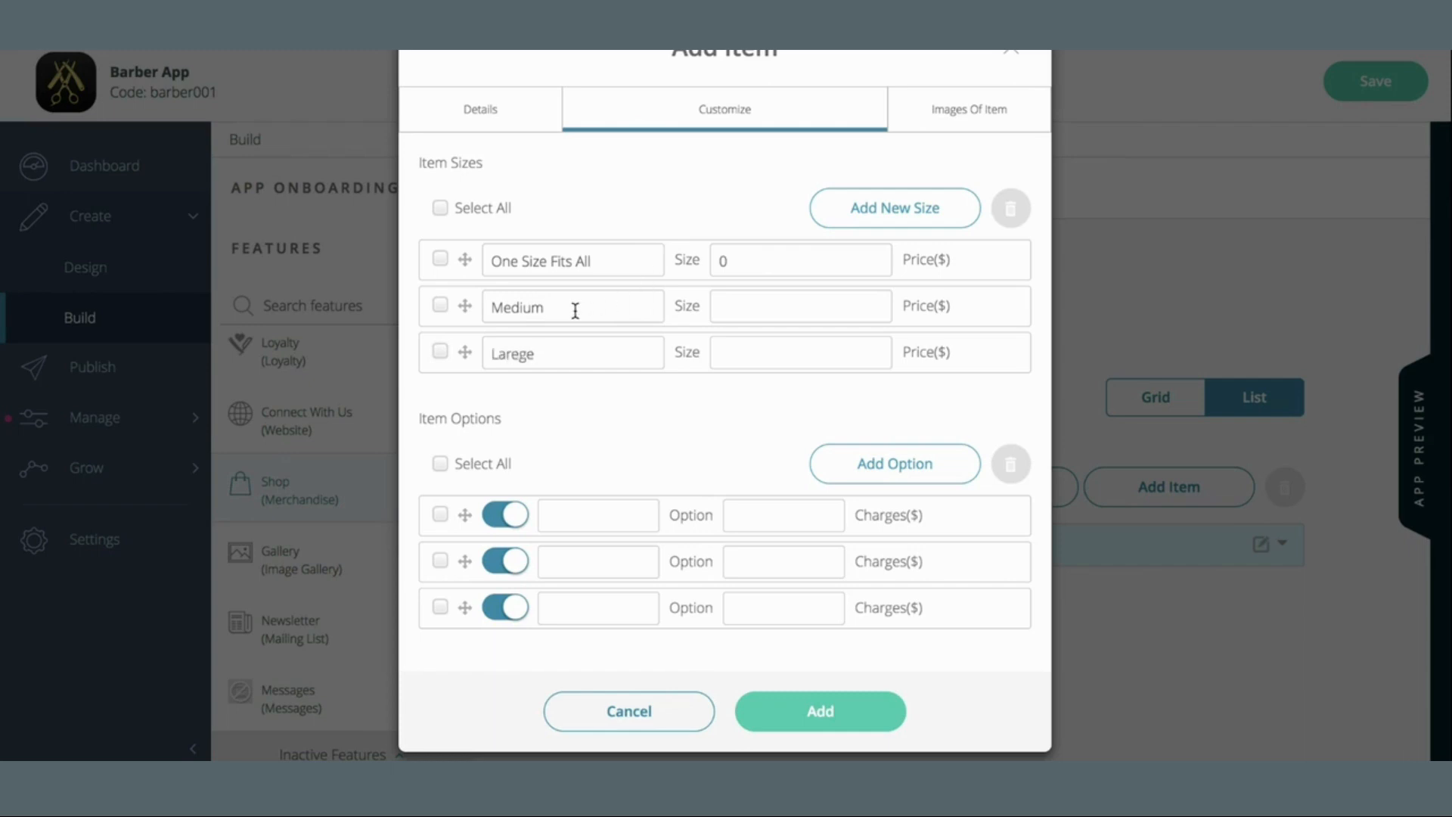
{"action": "type", "text": "/Large"}
{"action": "left_click", "coordinate": [557, 352]}
{"action": "type", "text": "/Exta"}
{"action": "key", "text": "BackSpace"}
{"action": "type", "text": "ra Large"}
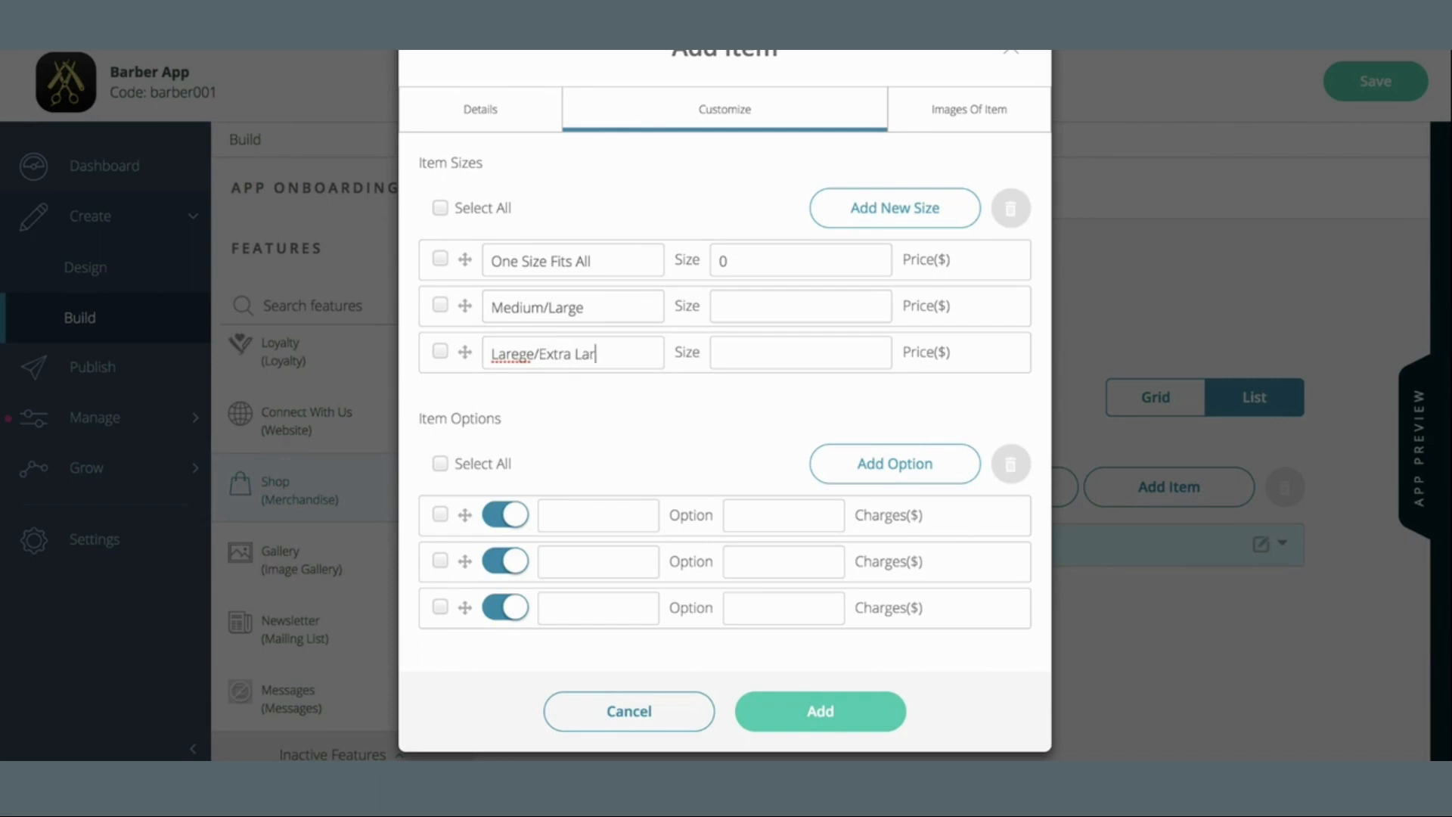
{"action": "left_click", "coordinate": [525, 353]}
{"action": "key", "text": "BackSpace"}
{"action": "type", "text": "0.00"}
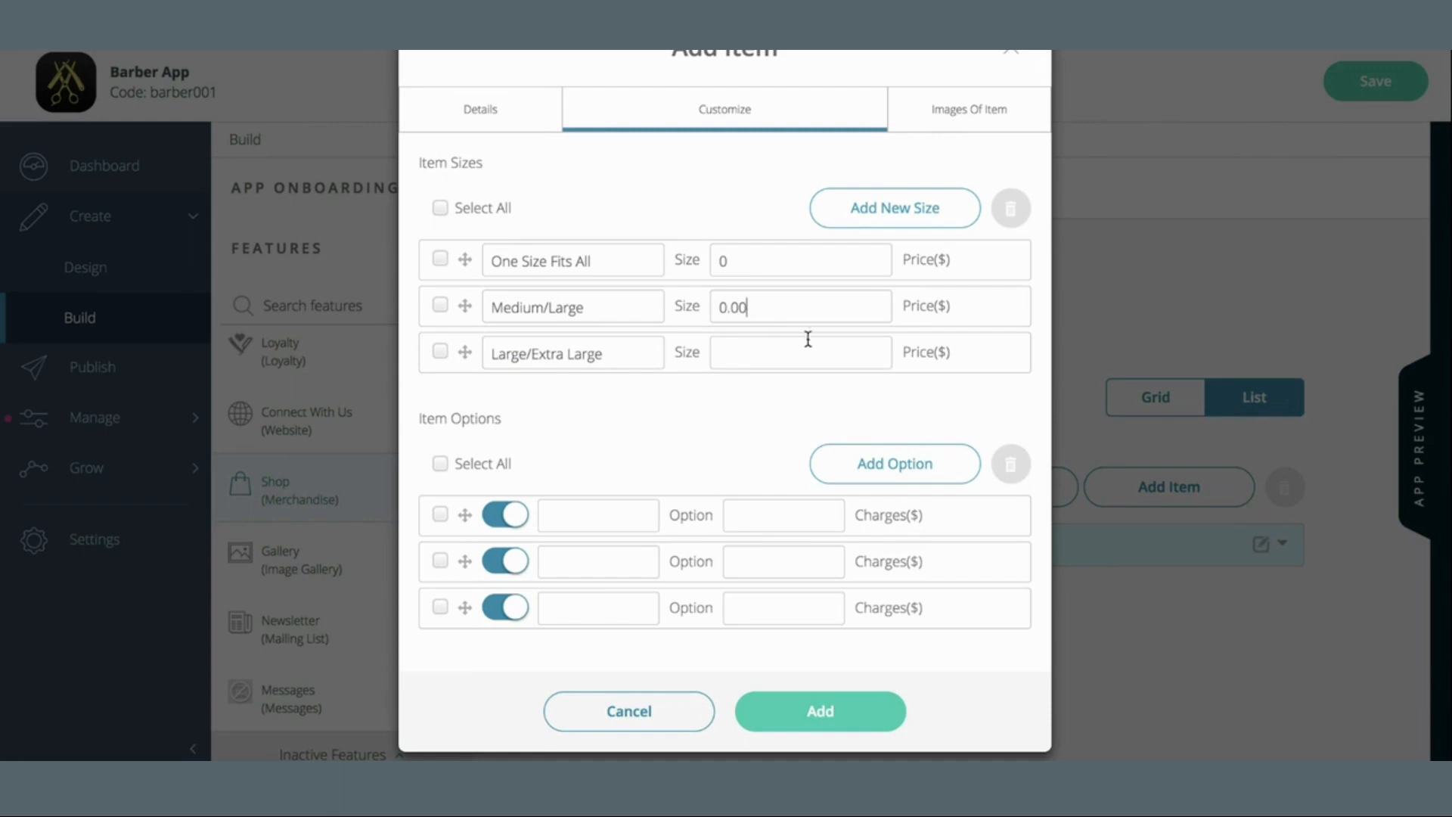
{"action": "left_click", "coordinate": [812, 343]}
{"action": "type", "text": "2"}
Name the three colour options Black, Blue and White
{"action": "left_click", "coordinate": [633, 514]}
{"action": "type", "text": "Black"}
{"action": "left_click", "coordinate": [604, 560]}
{"action": "type", "text": "Blue"}
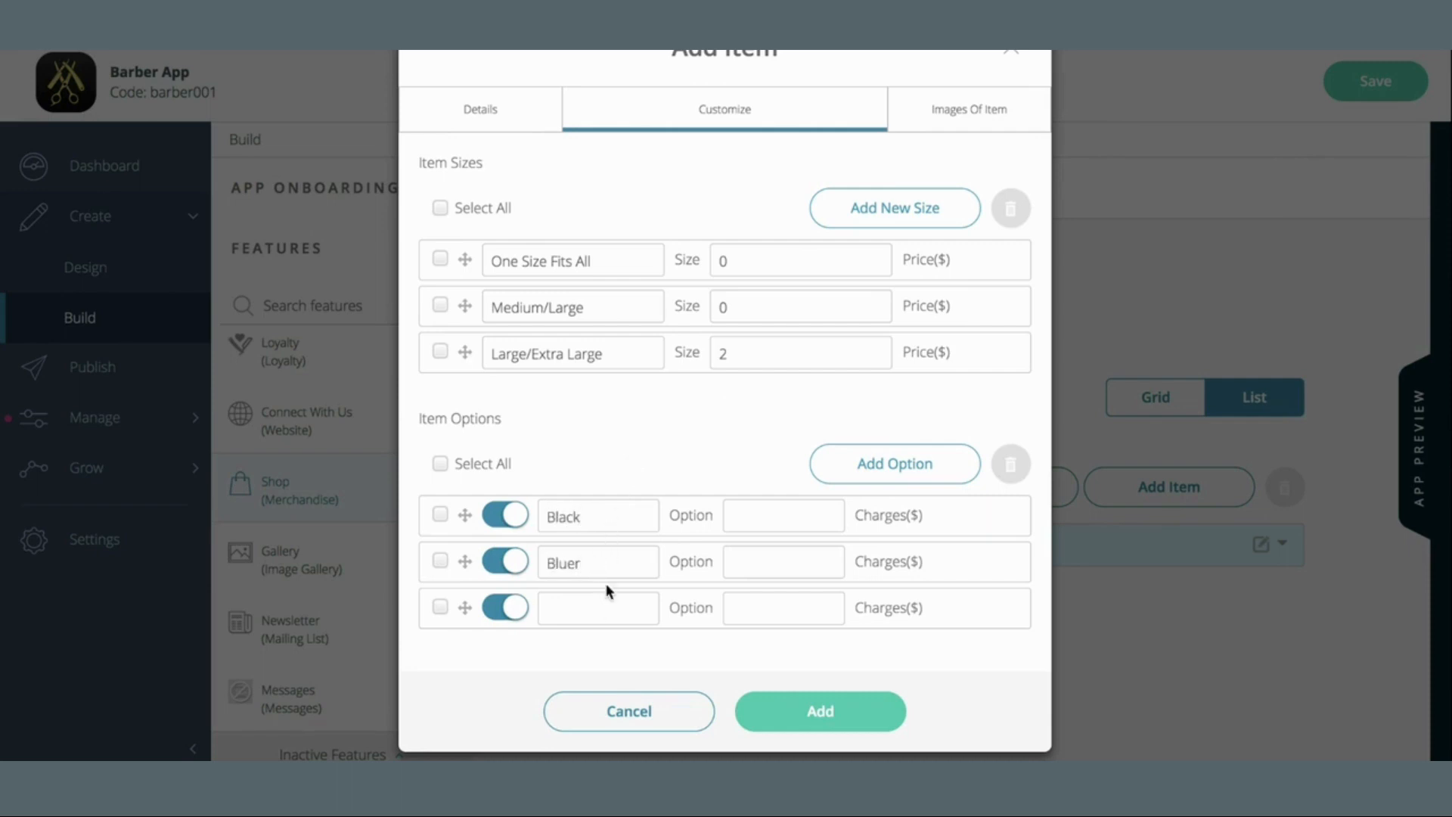
{"action": "left_click", "coordinate": [598, 619]}
{"action": "type", "text": "White"}
Give each colour option a 0 charge and add the Trucker Hat to Hats
{"action": "left_click", "coordinate": [781, 514]}
{"action": "type", "text": "0"}
{"action": "left_click", "coordinate": [793, 554]}
{"action": "type", "text": "0"}
{"action": "left_click", "coordinate": [786, 615]}
{"action": "type", "text": "0"}
{"action": "left_click", "coordinate": [818, 710]}
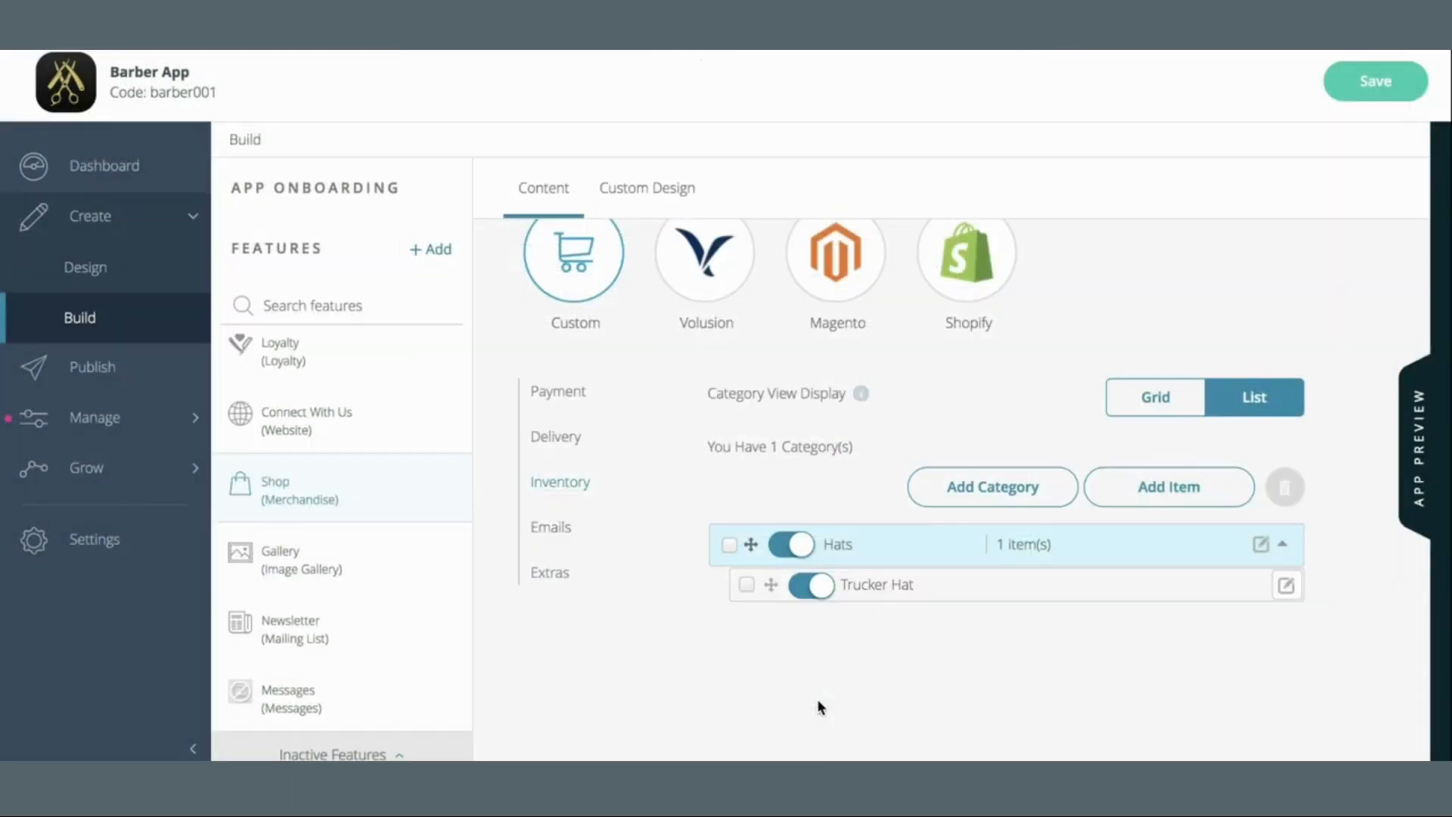
Save the app, then open the Trucker Hat from the Inventory list for editing
{"action": "left_click", "coordinate": [1403, 83]}
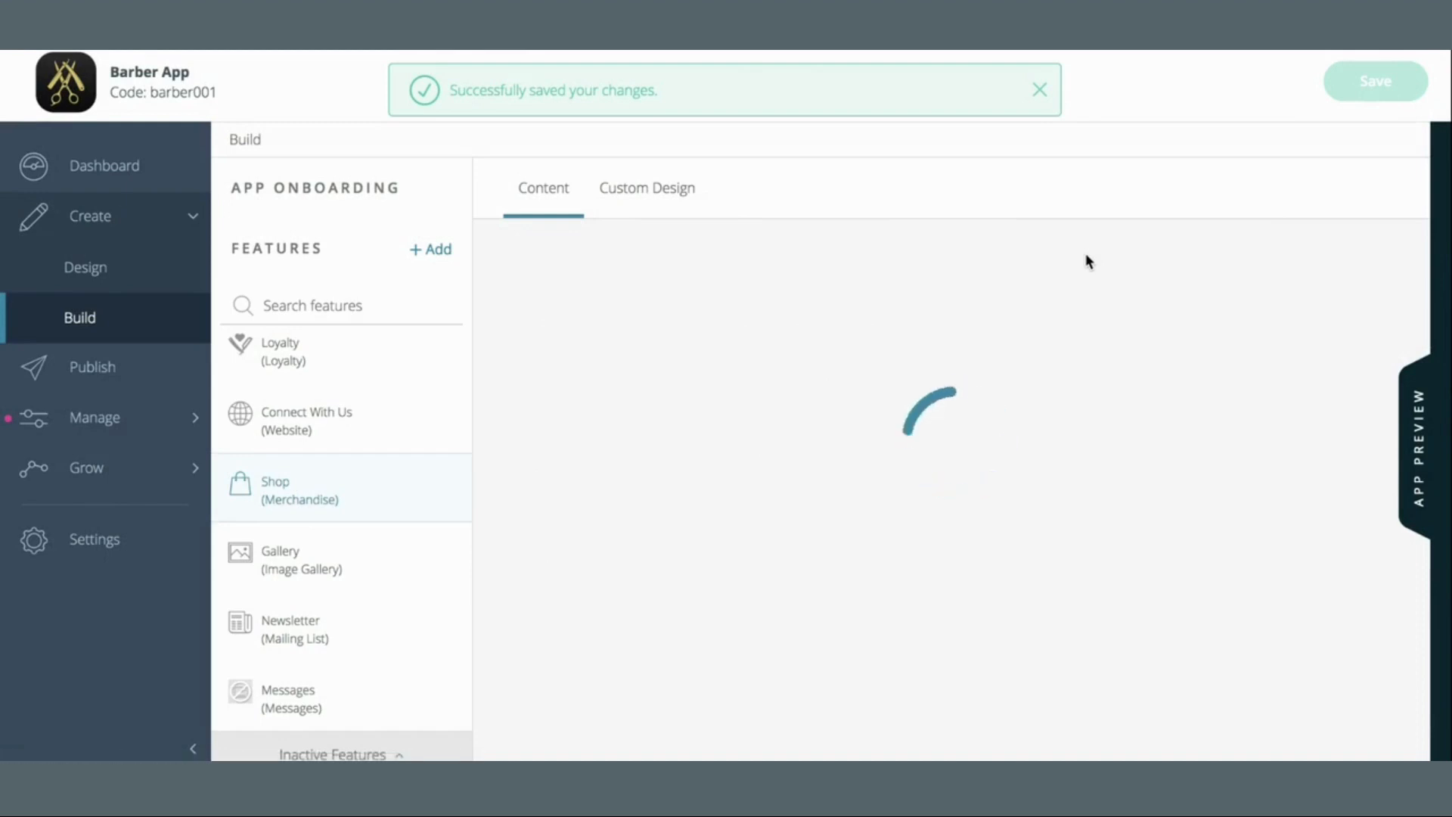
{"action": "scroll", "coordinate": [1132, 514], "scroll_direction": "down", "scroll_amount": 3}
{"action": "scroll", "coordinate": [1128, 505], "scroll_direction": "down", "scroll_amount": 4}
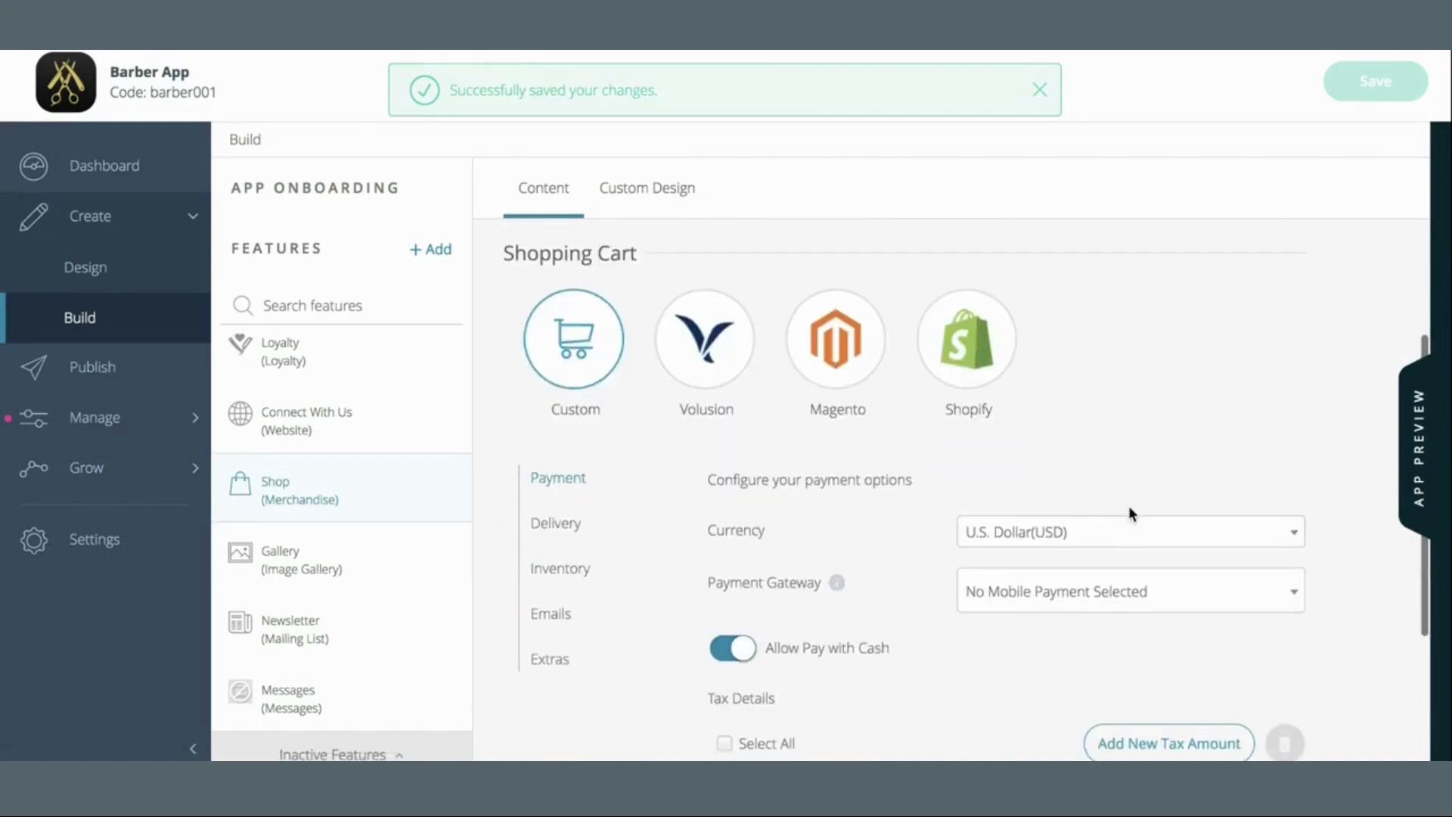
{"action": "left_click", "coordinate": [538, 352]}
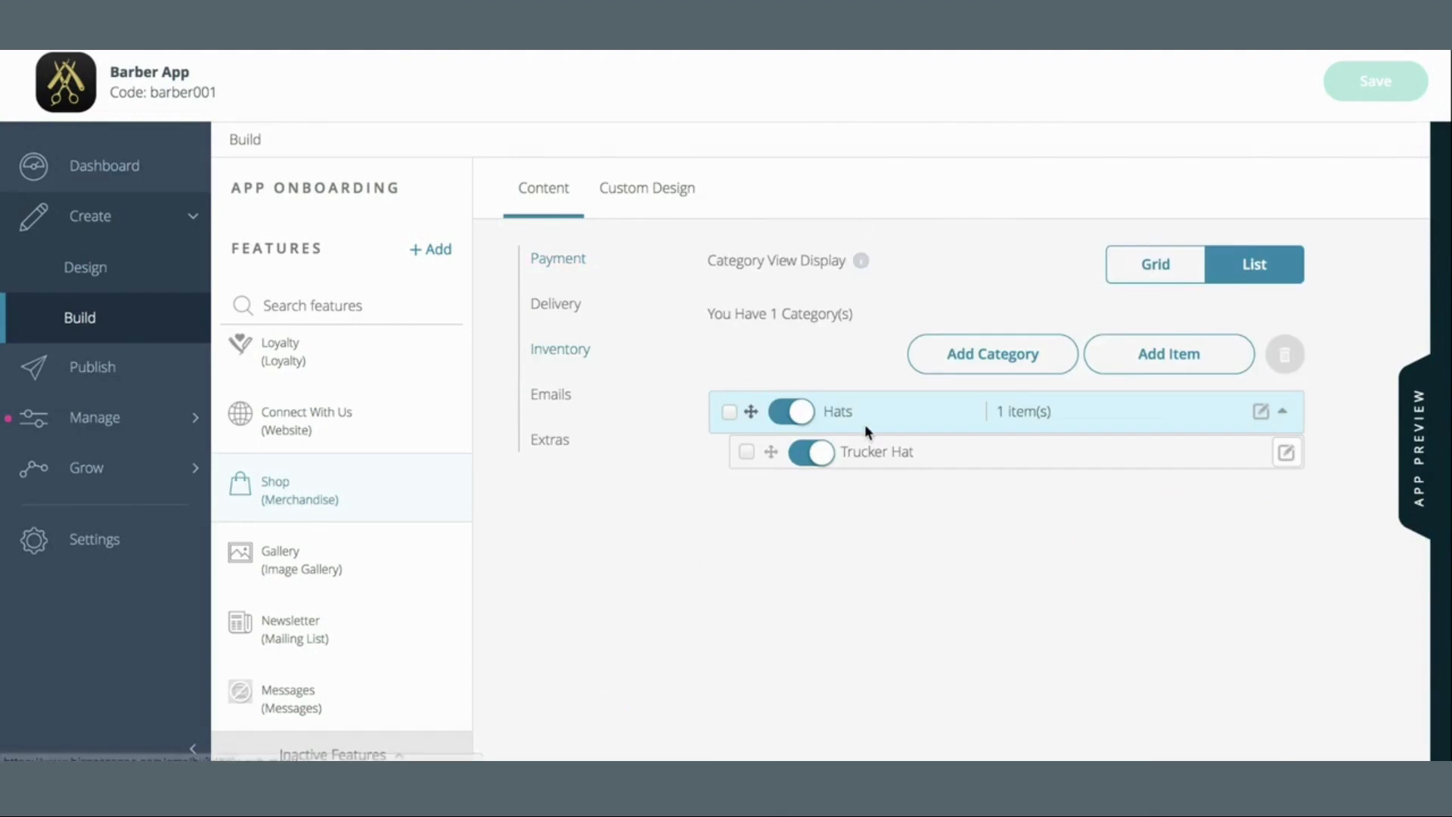
{"action": "left_click", "coordinate": [1287, 406]}
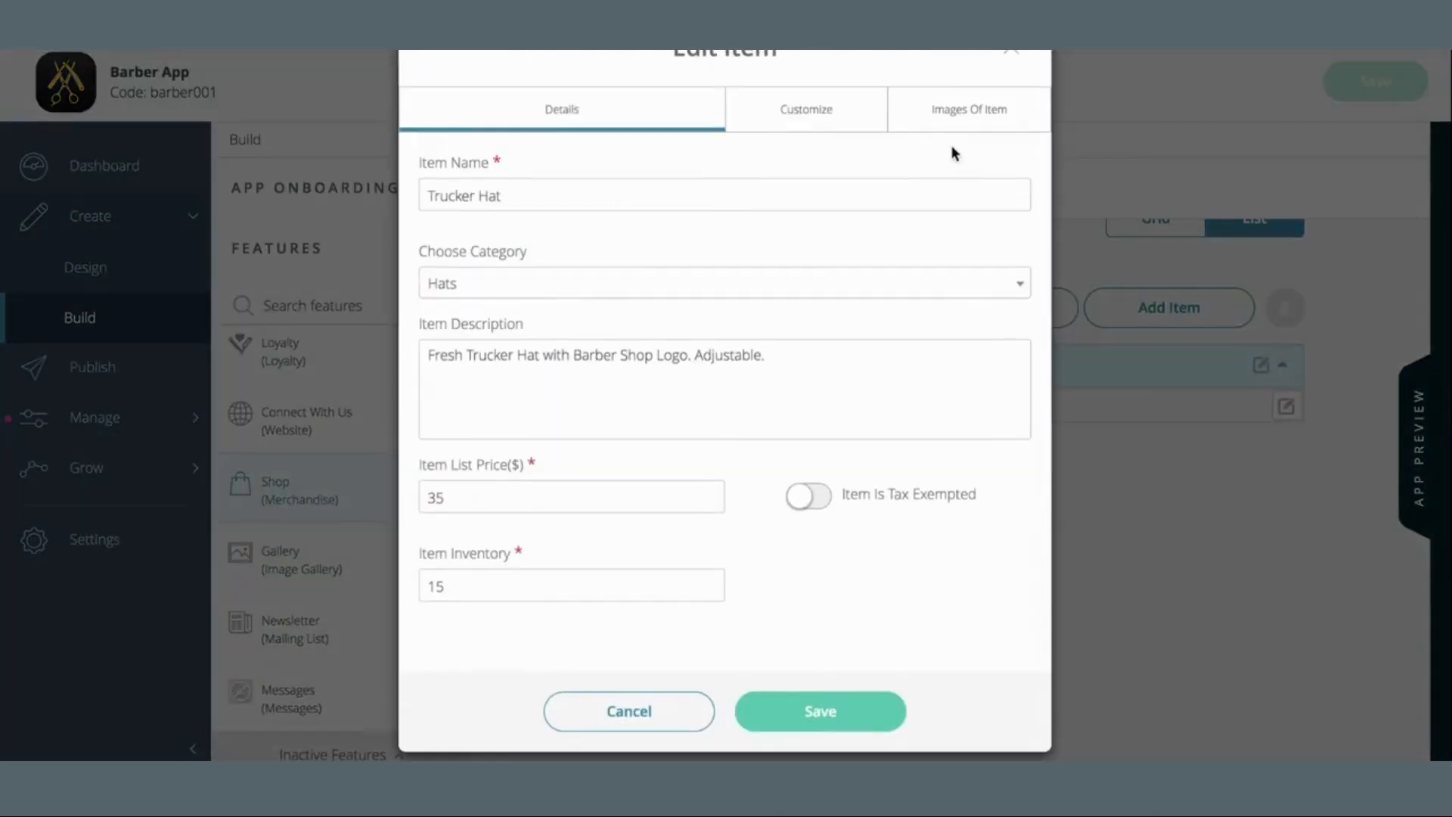
Set the haircut library photo as the Trucker Hat's primary image and save the app
{"action": "left_click", "coordinate": [982, 115]}
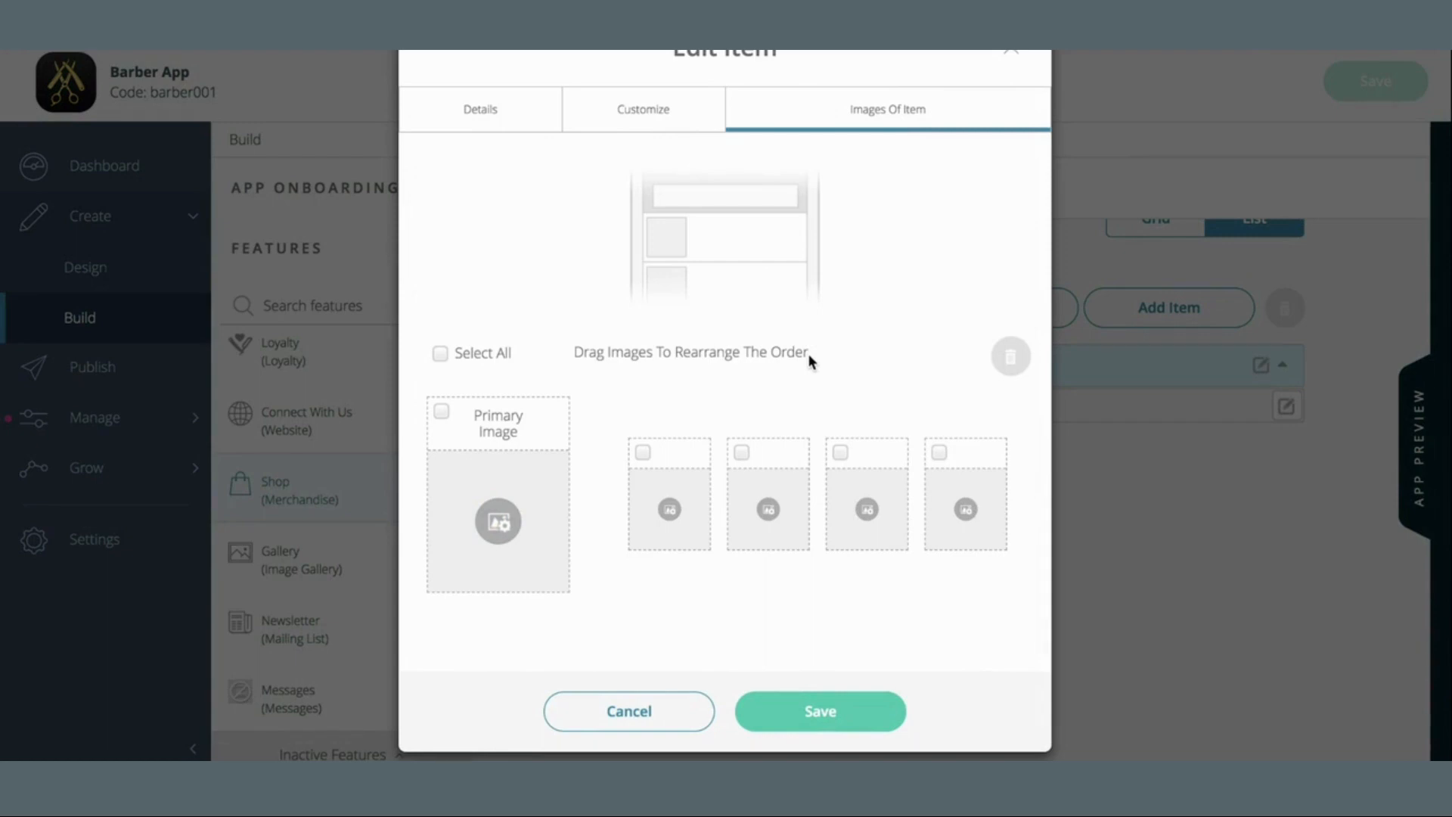
{"action": "left_click", "coordinate": [498, 521]}
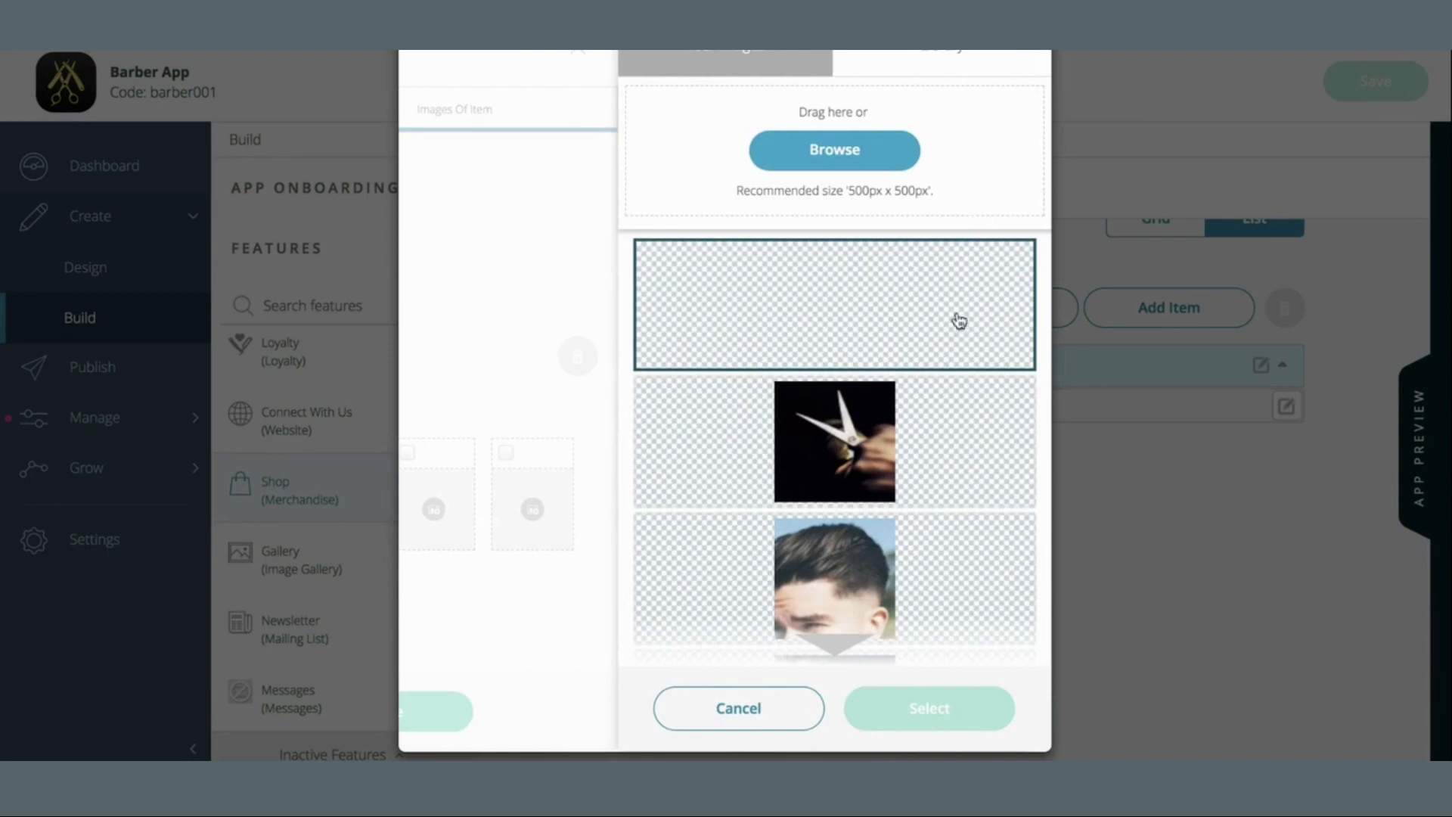
{"action": "scroll", "coordinate": [960, 371], "scroll_direction": "down", "scroll_amount": 3}
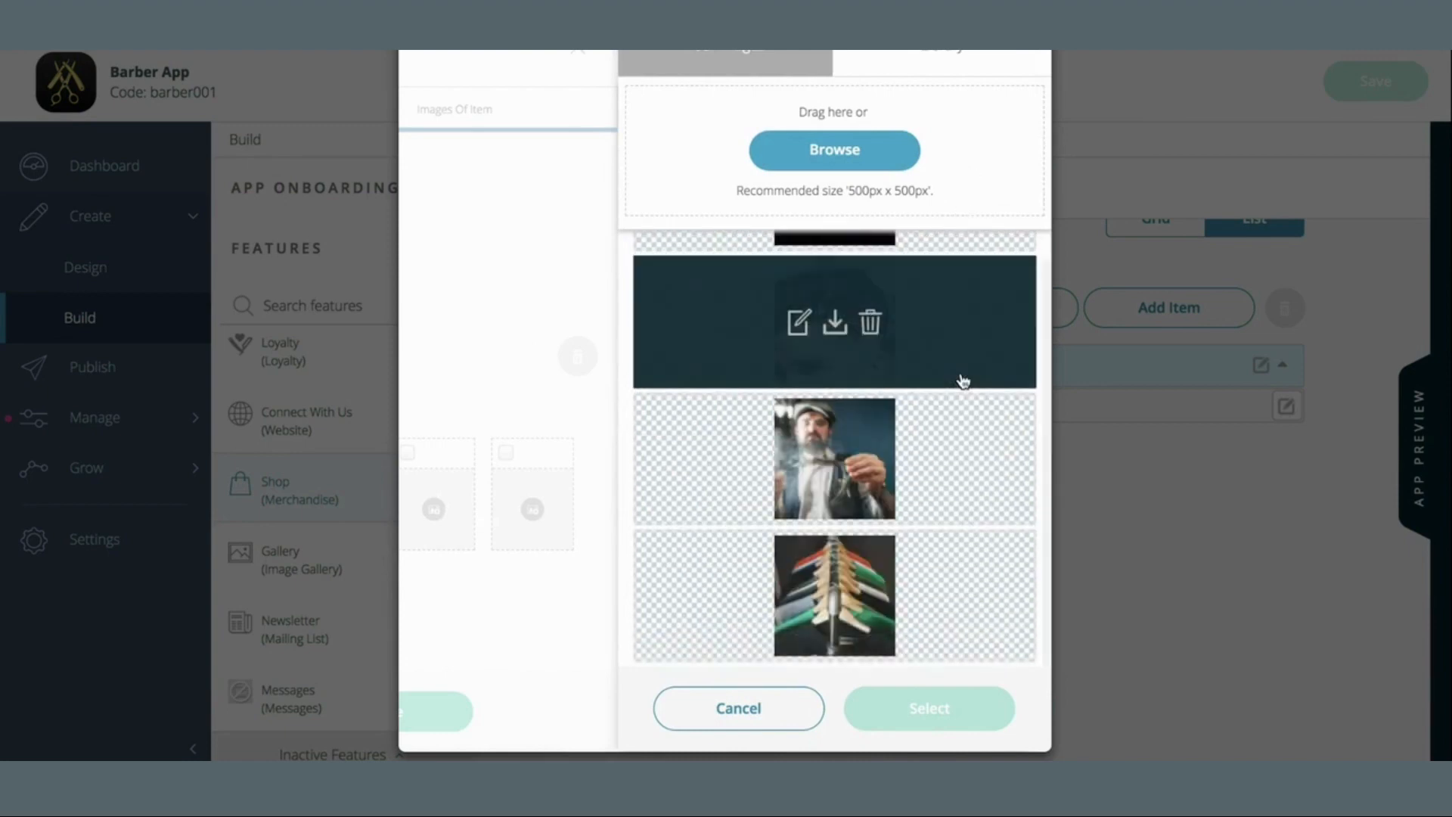
{"action": "scroll", "coordinate": [963, 380], "scroll_direction": "up", "scroll_amount": 1}
{"action": "left_click", "coordinate": [960, 380]}
{"action": "left_click", "coordinate": [975, 709]}
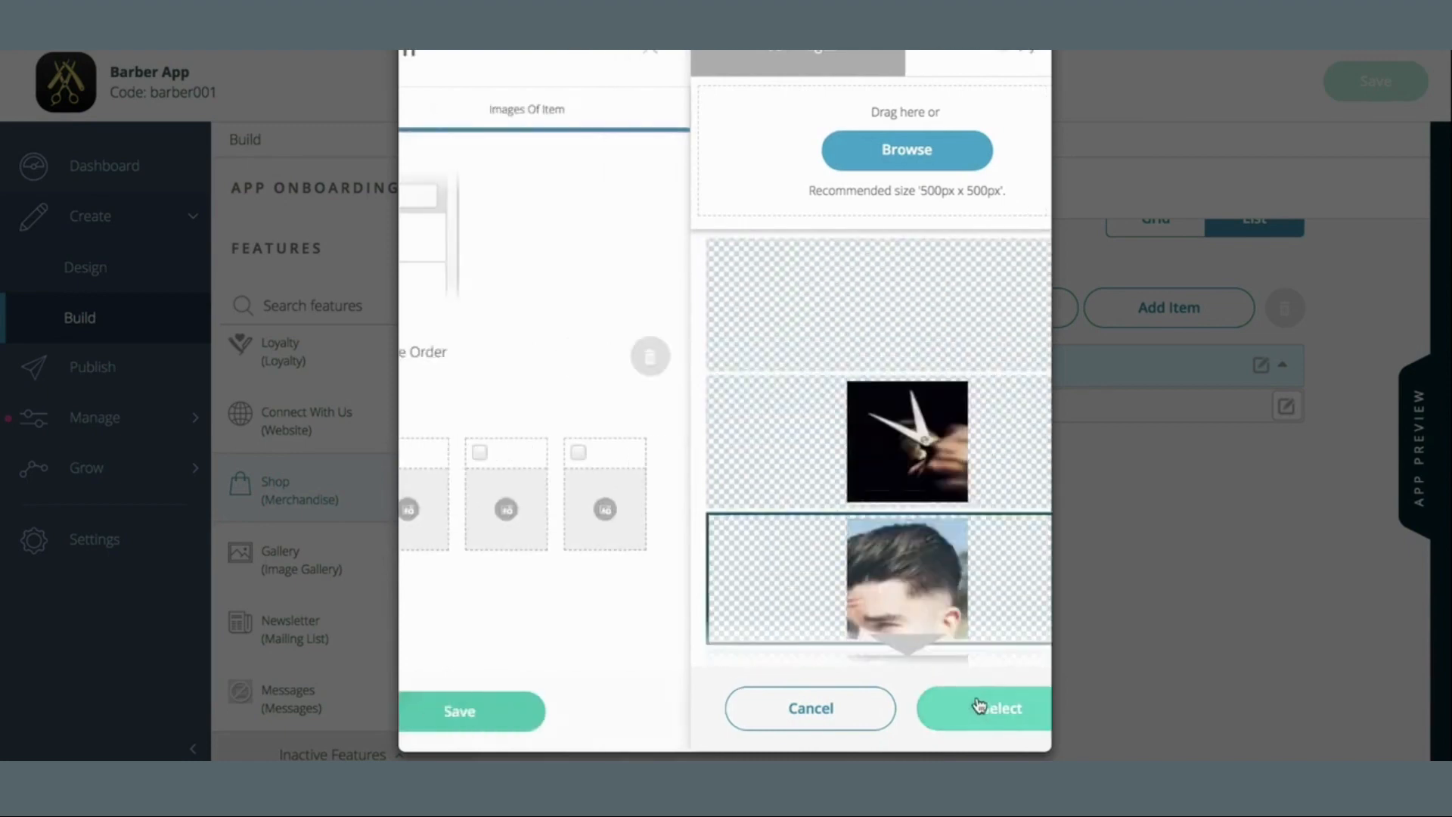
{"action": "left_click", "coordinate": [843, 725]}
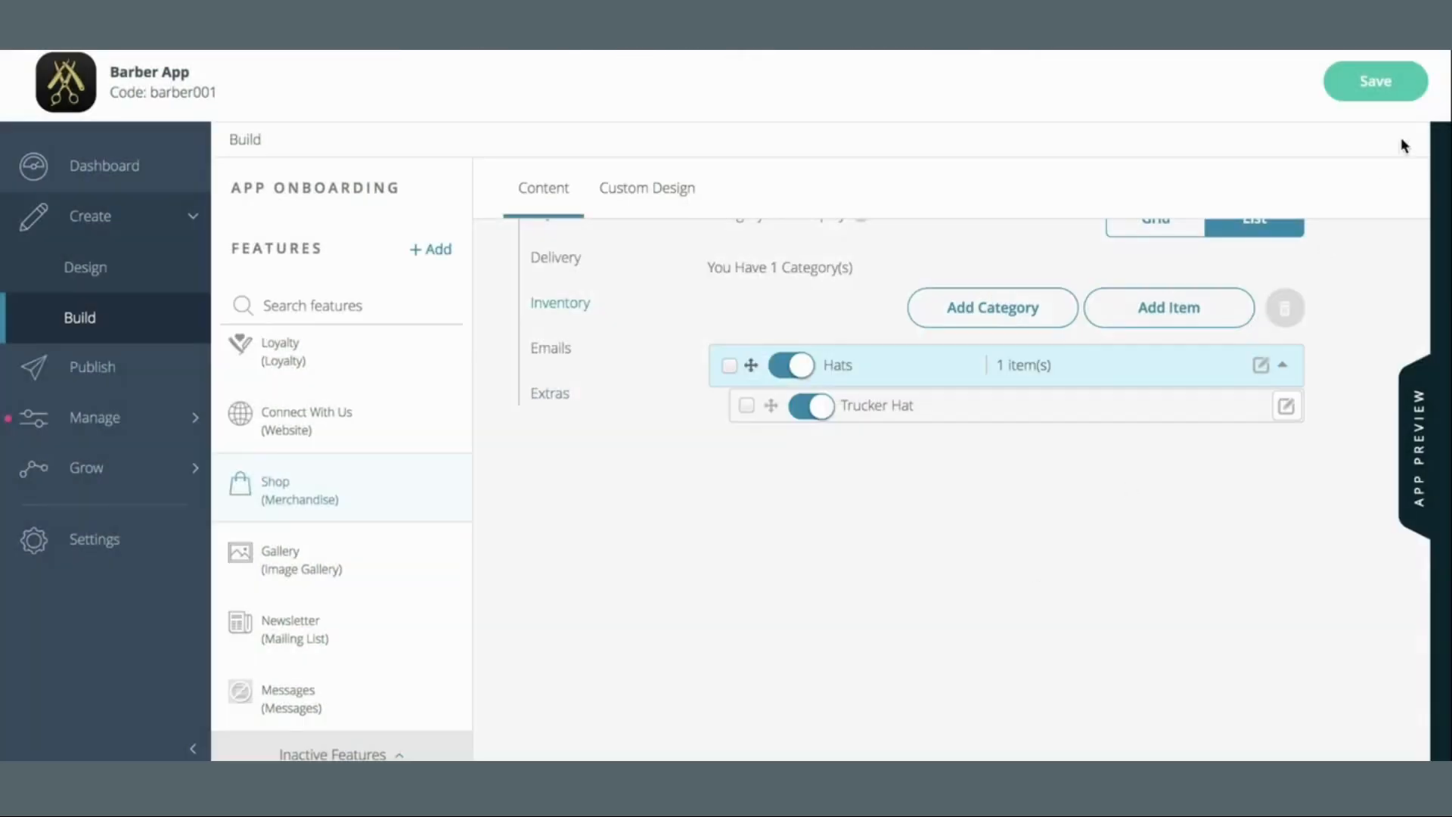
{"action": "left_click", "coordinate": [1374, 81]}
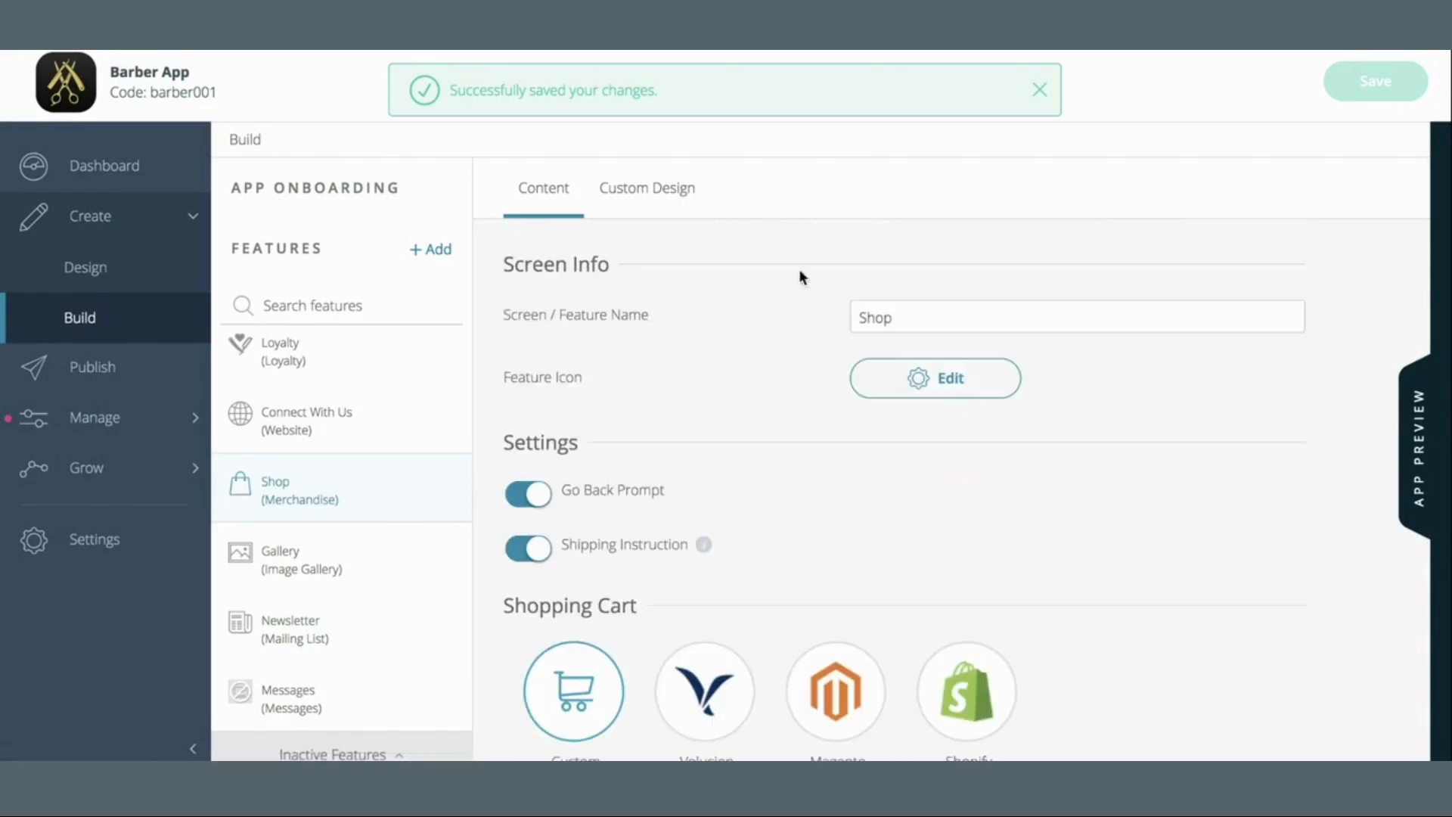
Look over the Shop's Extras settings, then bring up the live app preview
{"action": "scroll", "coordinate": [698, 388], "scroll_direction": "down", "scroll_amount": 5}
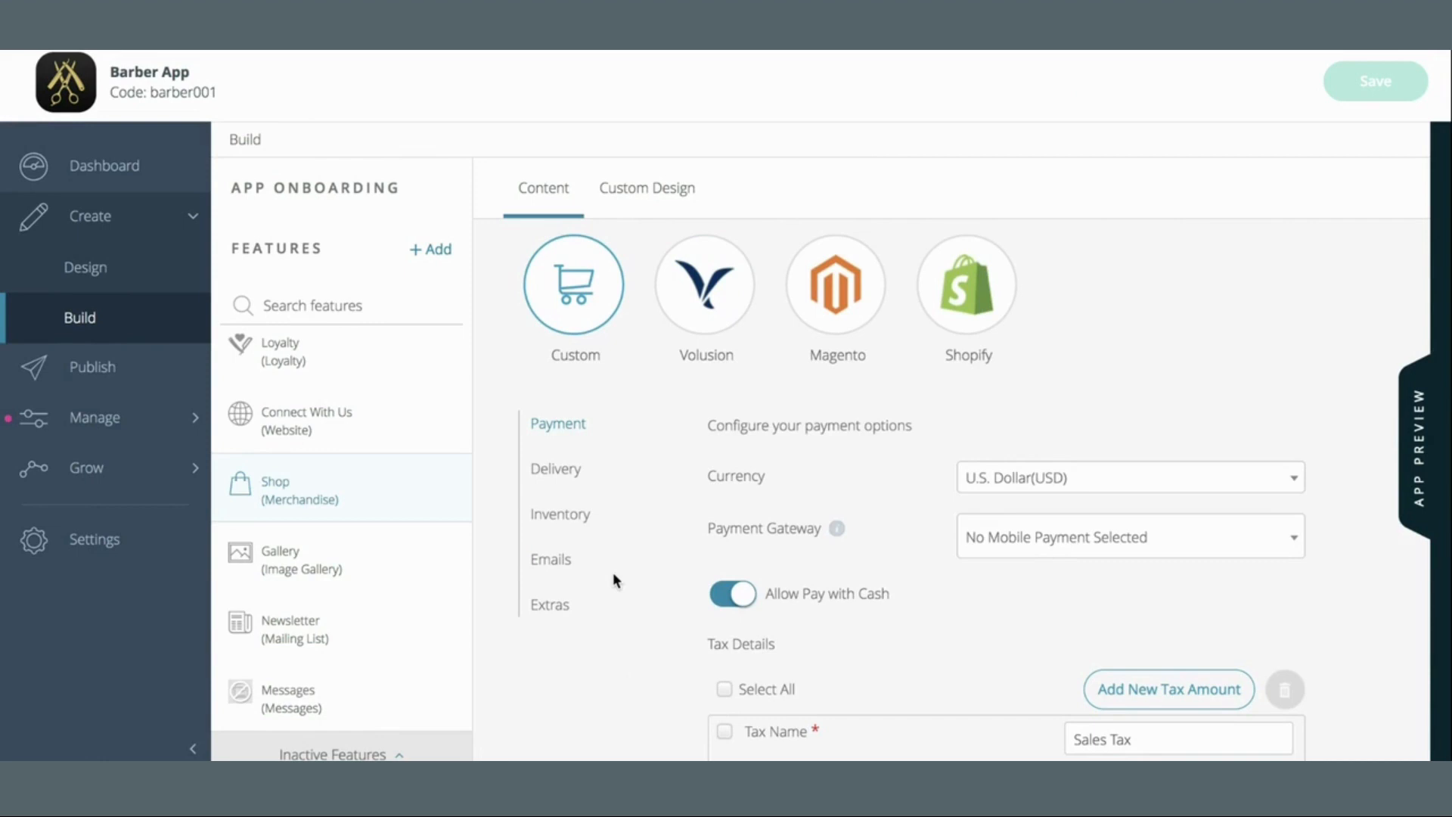
{"action": "left_click", "coordinate": [566, 604]}
{"action": "scroll", "coordinate": [1009, 476], "scroll_direction": "down", "scroll_amount": 1}
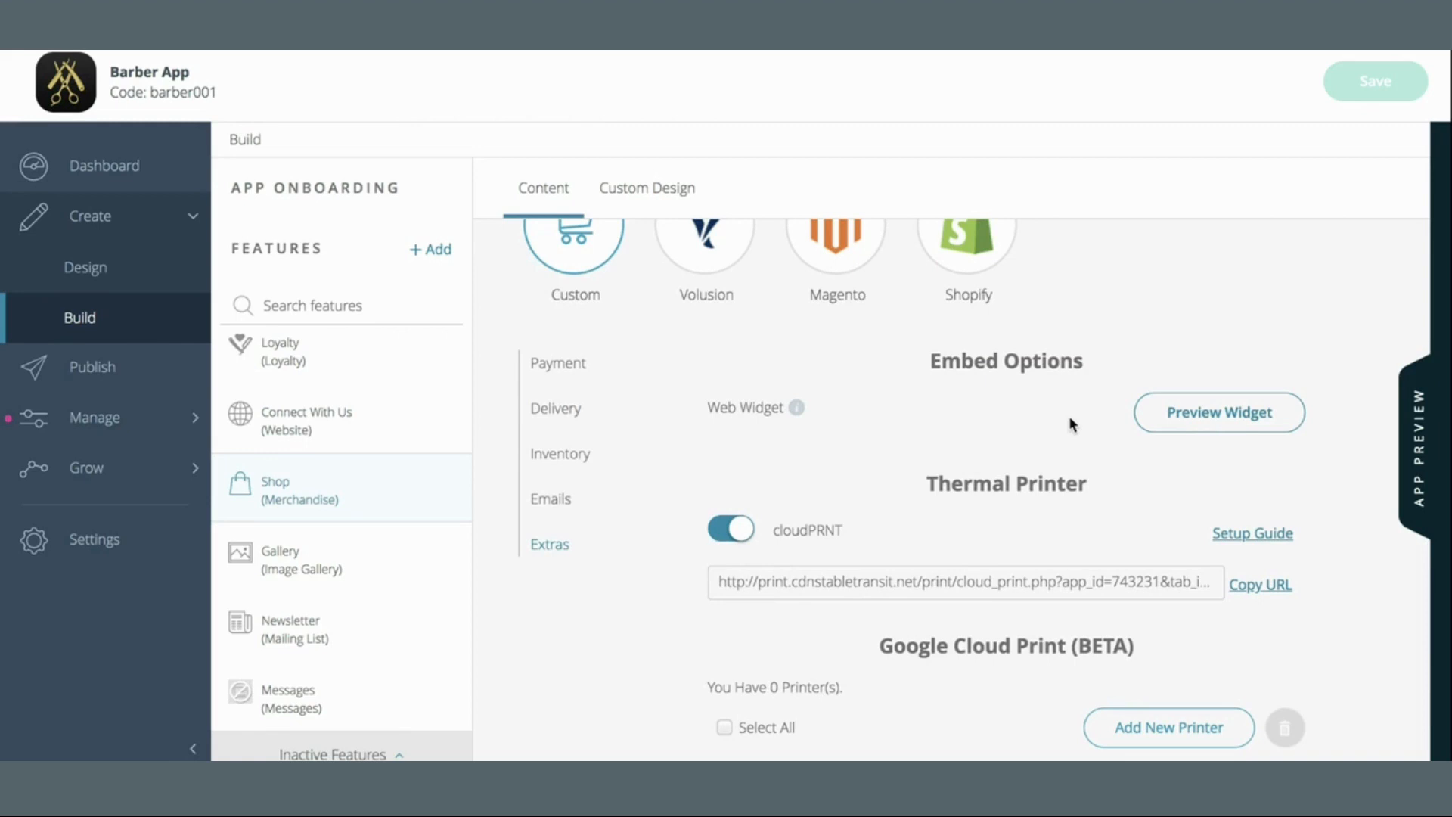
{"action": "scroll", "coordinate": [1071, 423], "scroll_direction": "down", "scroll_amount": 3}
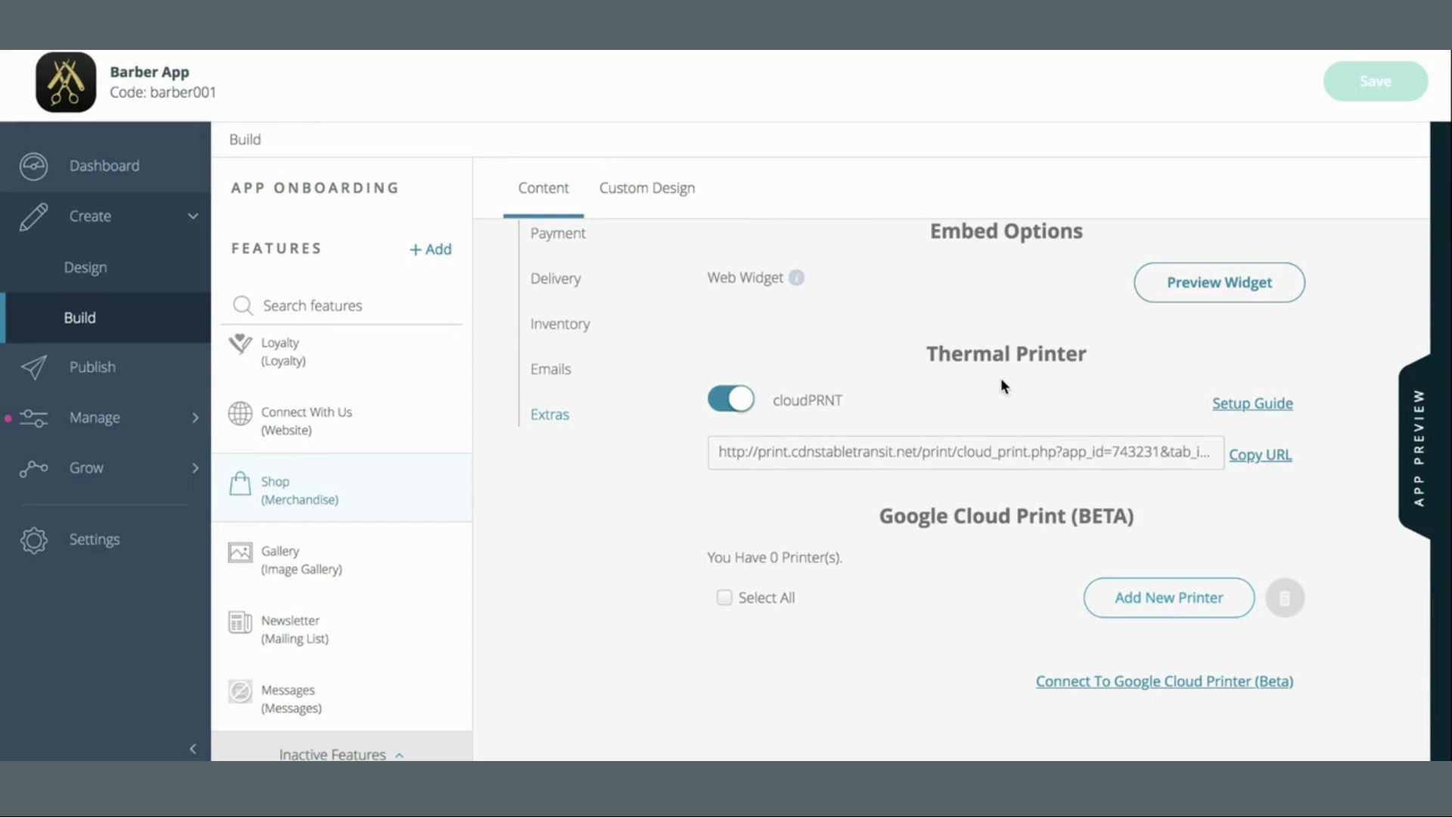
{"action": "scroll", "coordinate": [1001, 378], "scroll_direction": "up", "scroll_amount": 4}
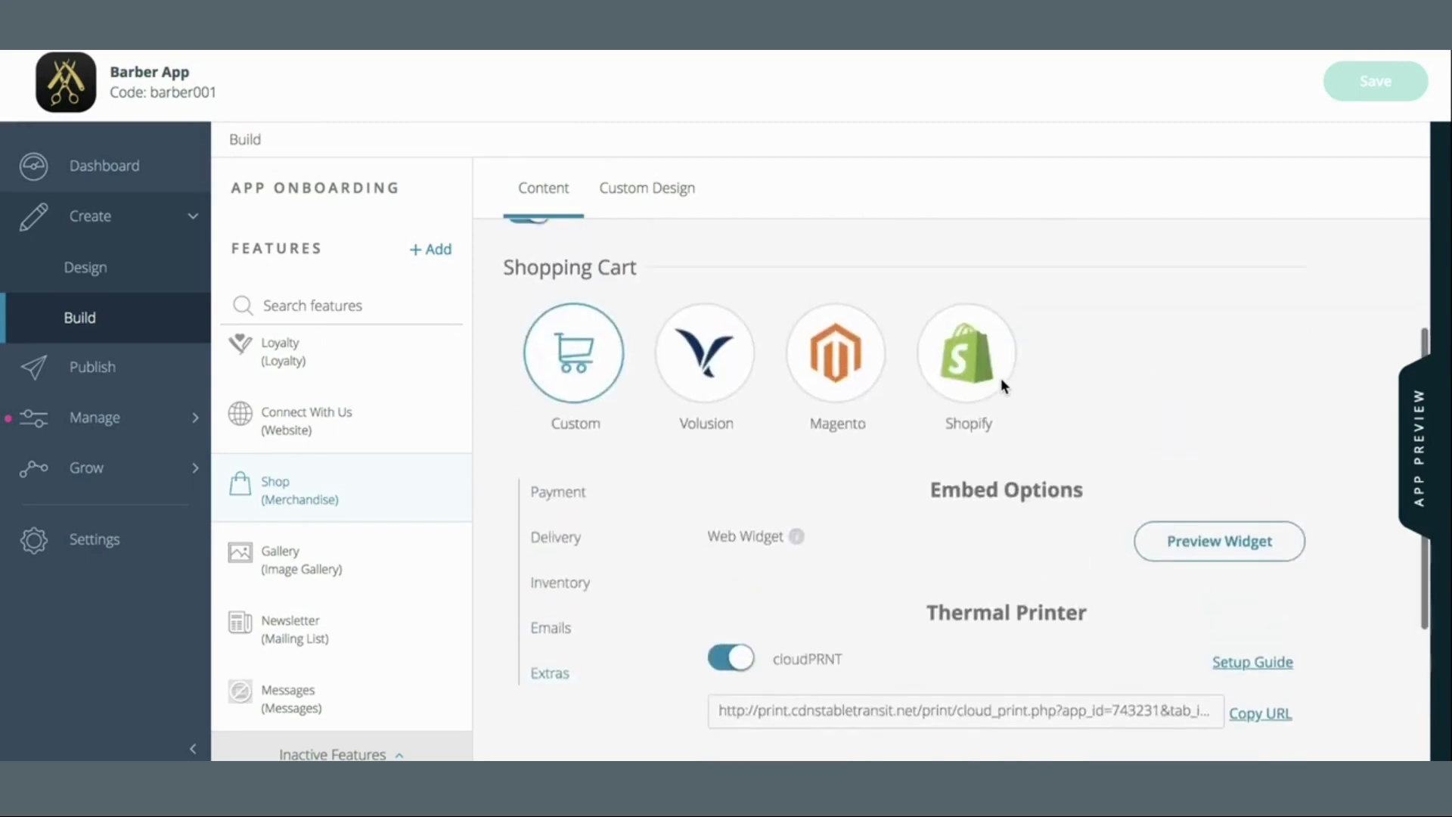
{"action": "left_click", "coordinate": [1410, 402]}
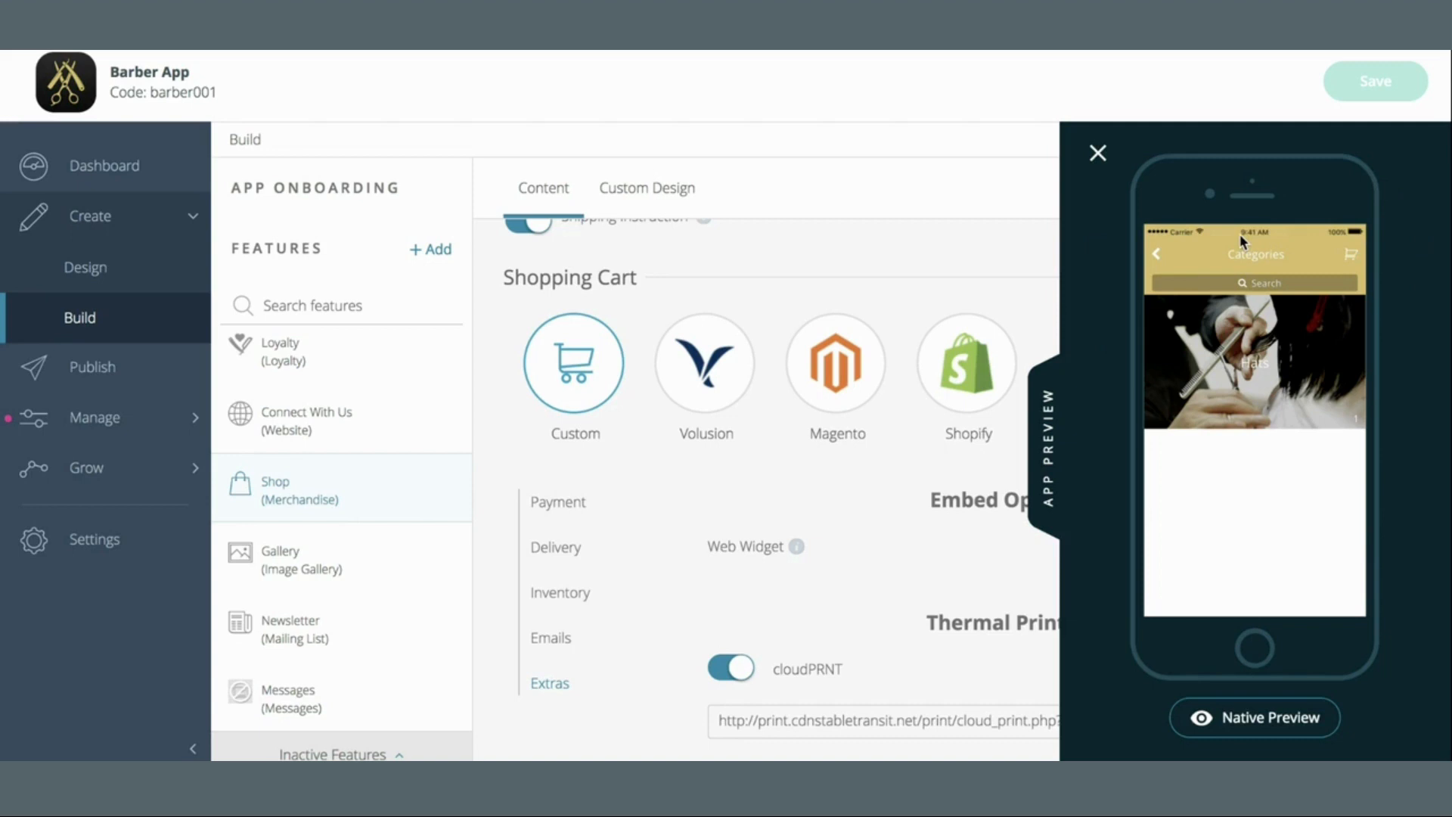
In the preview, open Hats > Trucker Hat and pick the Large size priced $2.00
{"action": "left_click", "coordinate": [1295, 336]}
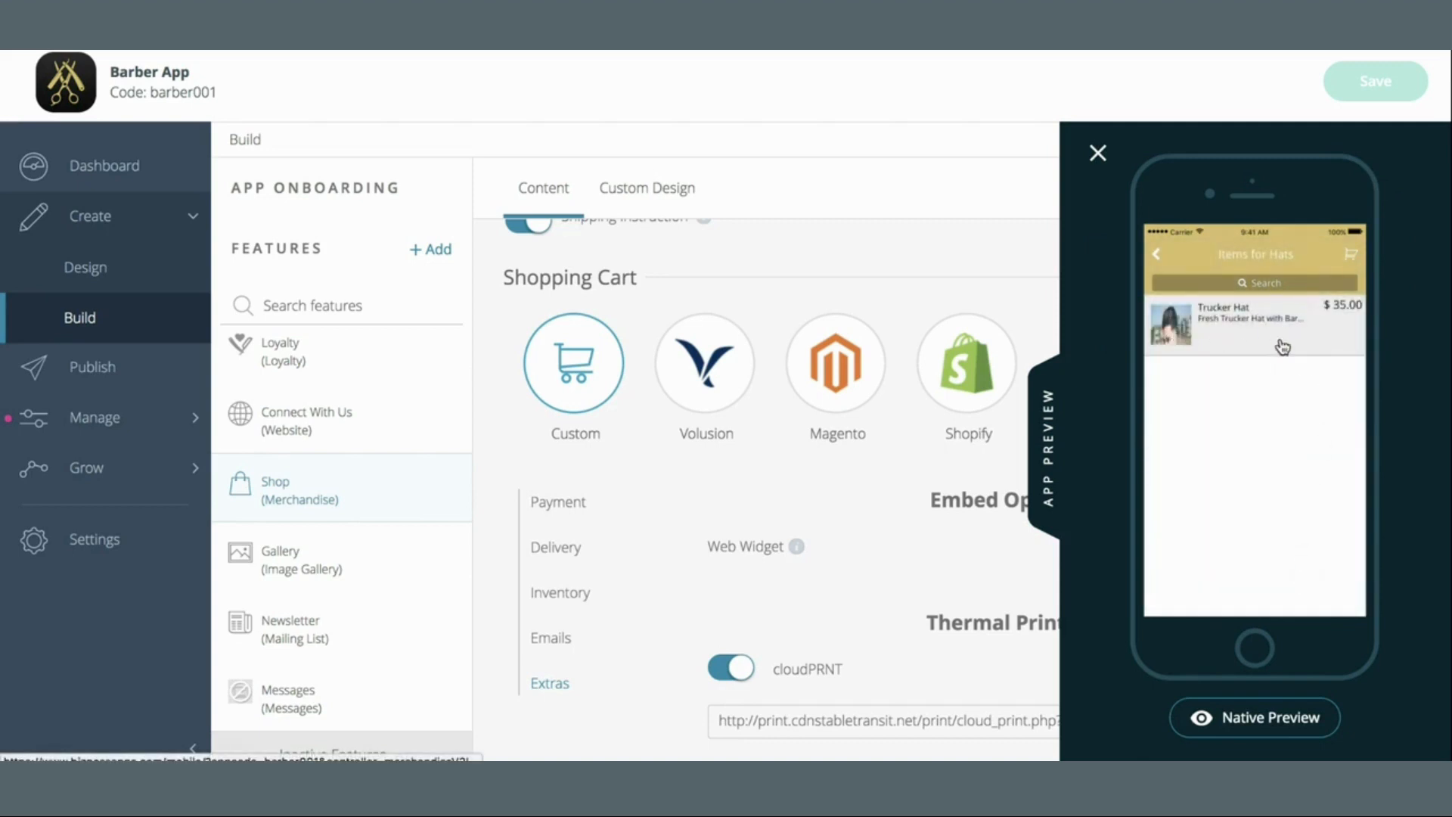
{"action": "left_click", "coordinate": [1264, 348]}
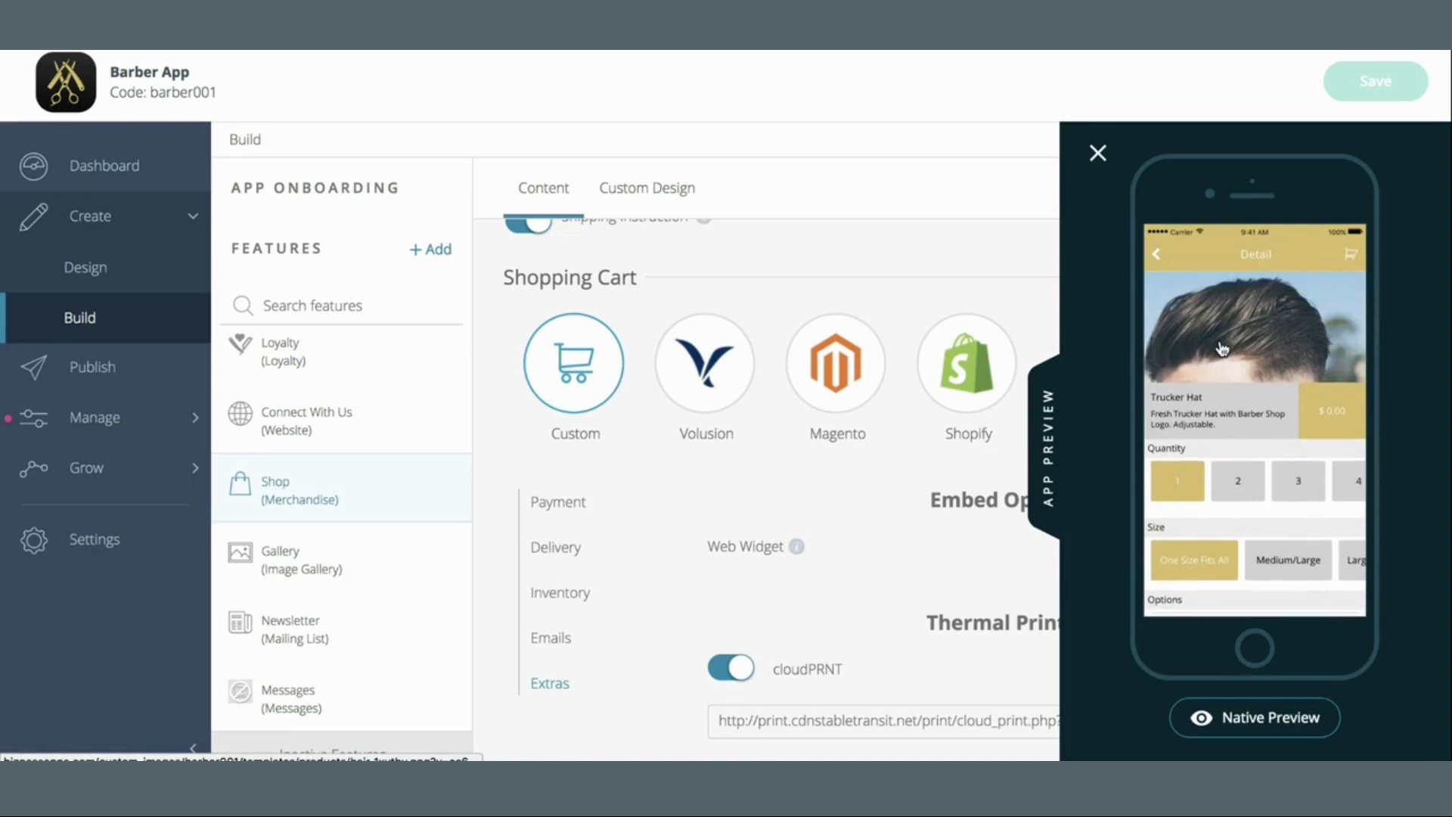
{"action": "left_click_drag", "start_coordinate": [1254, 416], "coordinate": [1258, 310]}
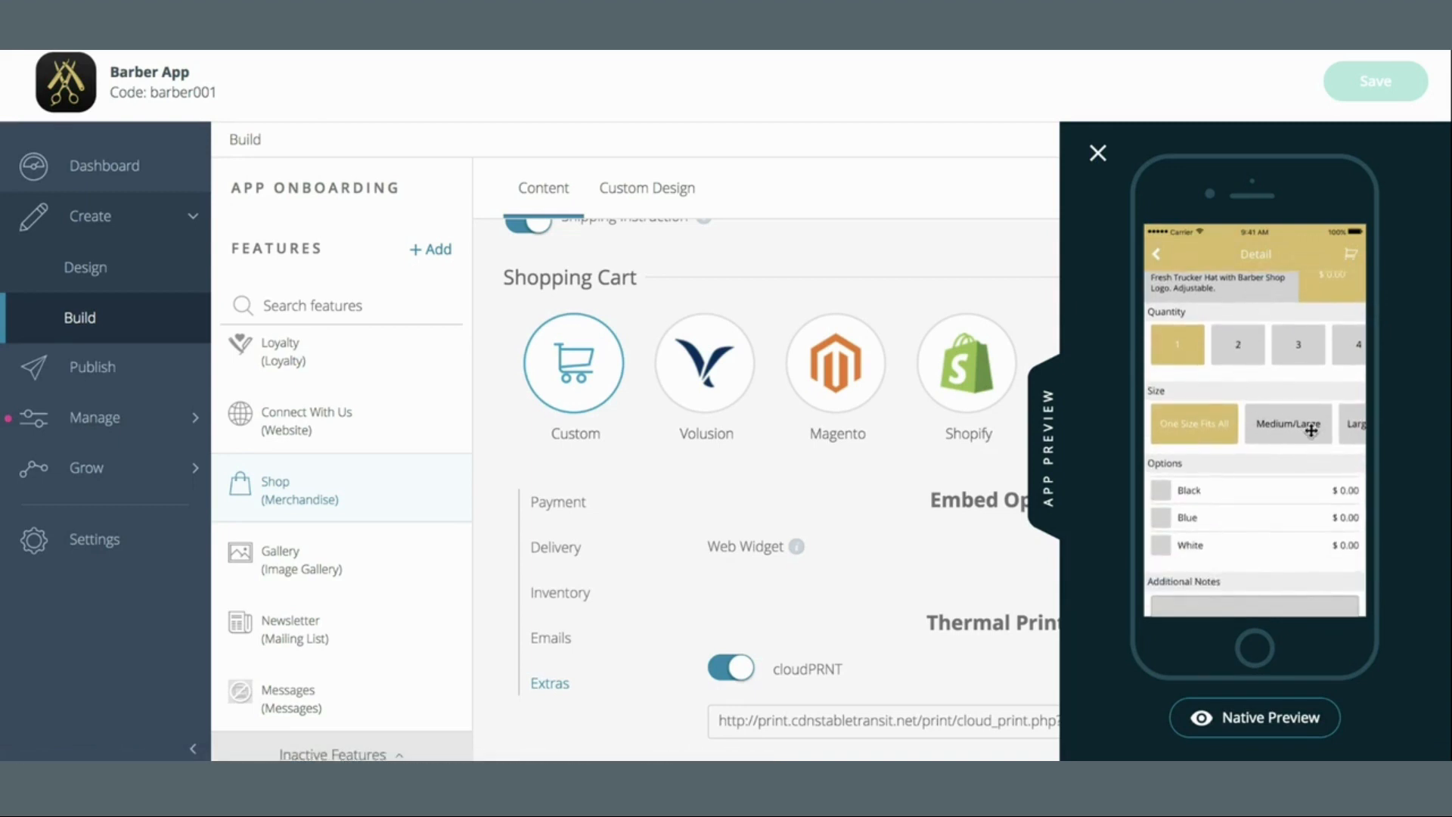
{"action": "left_click", "coordinate": [1359, 427]}
{"action": "scroll", "coordinate": [1335, 430], "scroll_direction": "up", "scroll_amount": 2}
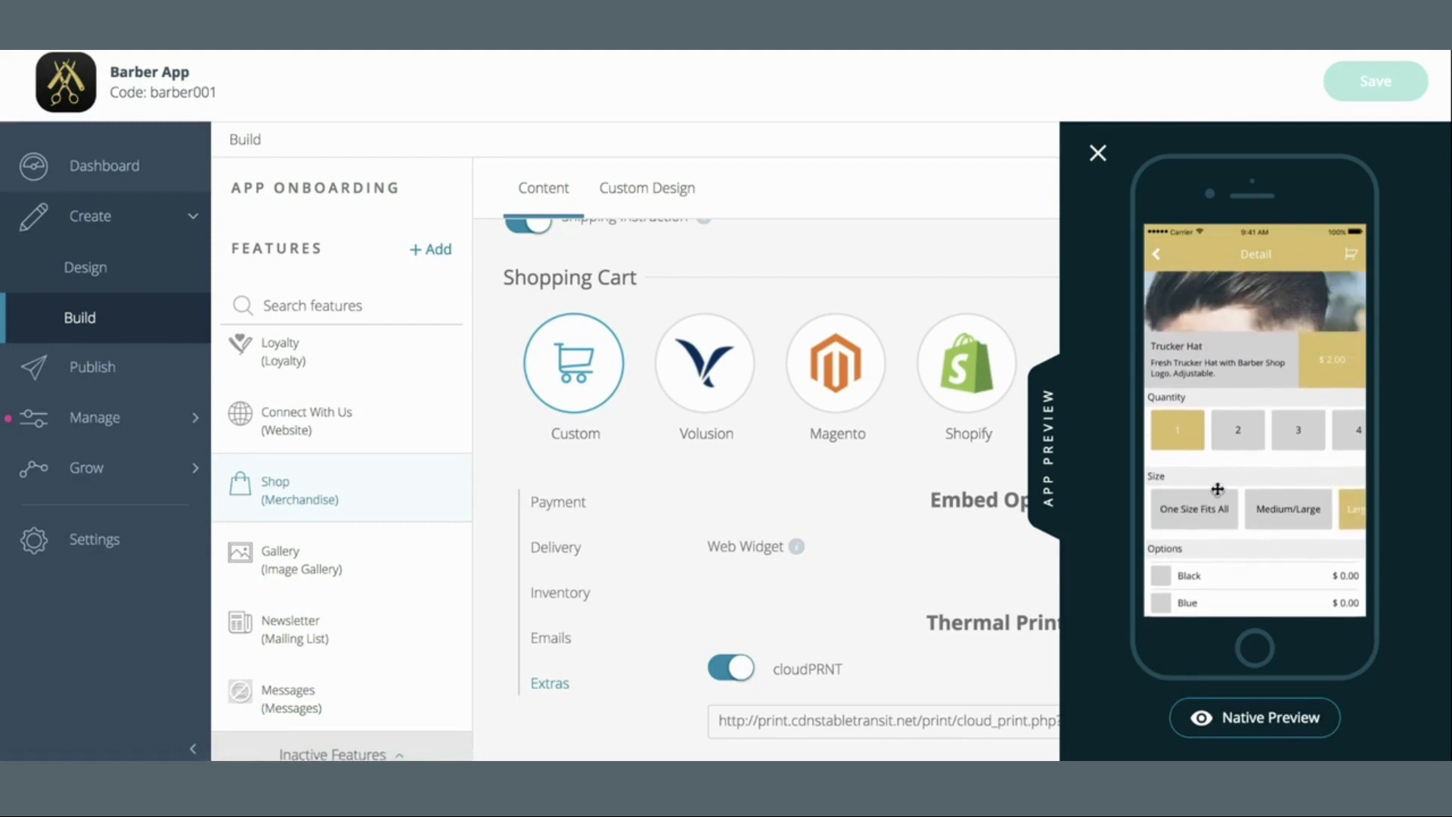
{"action": "scroll", "coordinate": [1219, 488], "scroll_direction": "down", "scroll_amount": 4}
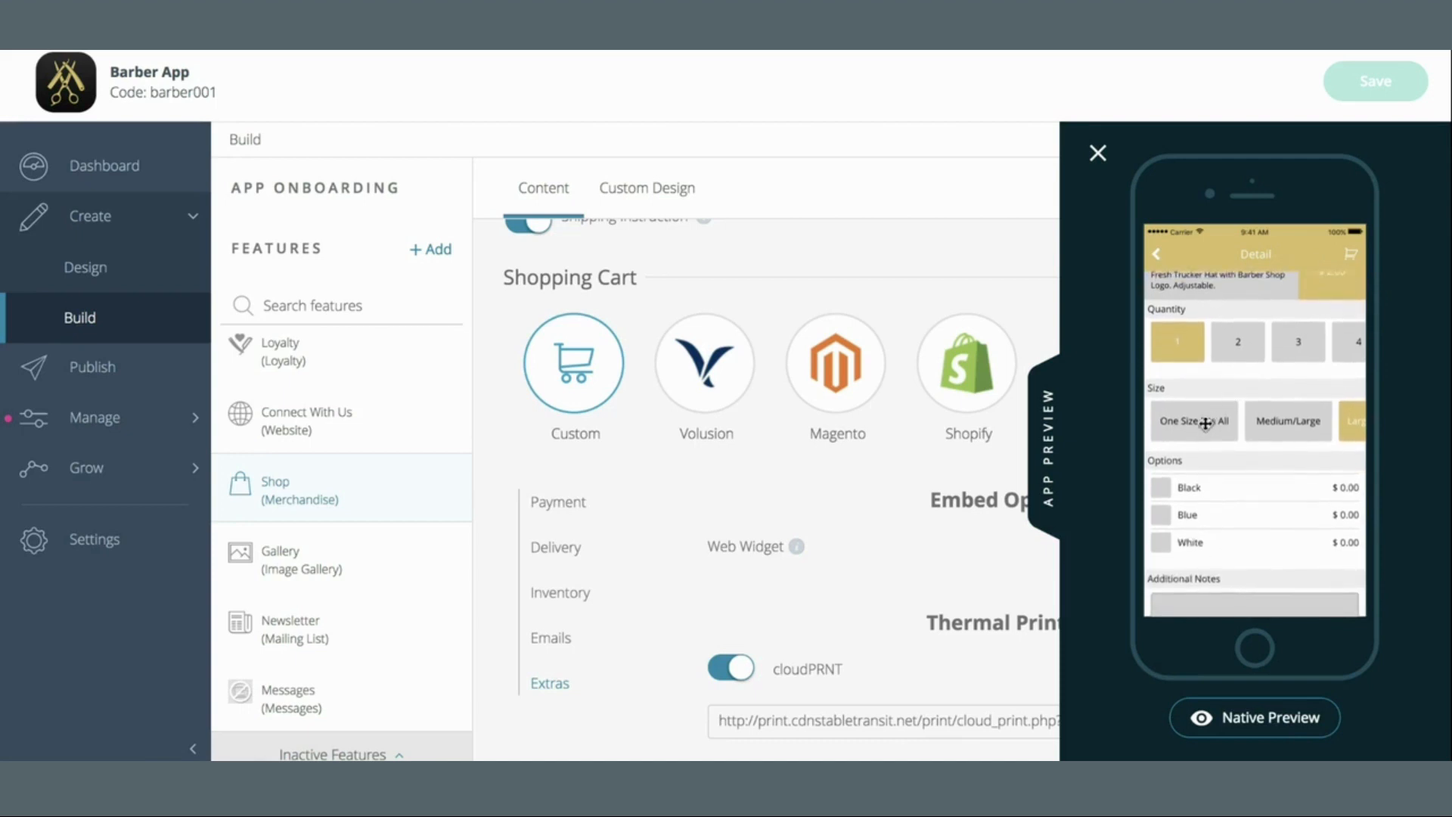
{"action": "mouse_move", "coordinate": [1272, 377]}
{"action": "left_mouse_down"}
{"action": "mouse_move", "coordinate": [1274, 499]}
{"action": "mouse_move", "coordinate": [1269, 418]}
{"action": "mouse_move", "coordinate": [1287, 362]}
{"action": "left_mouse_up"}
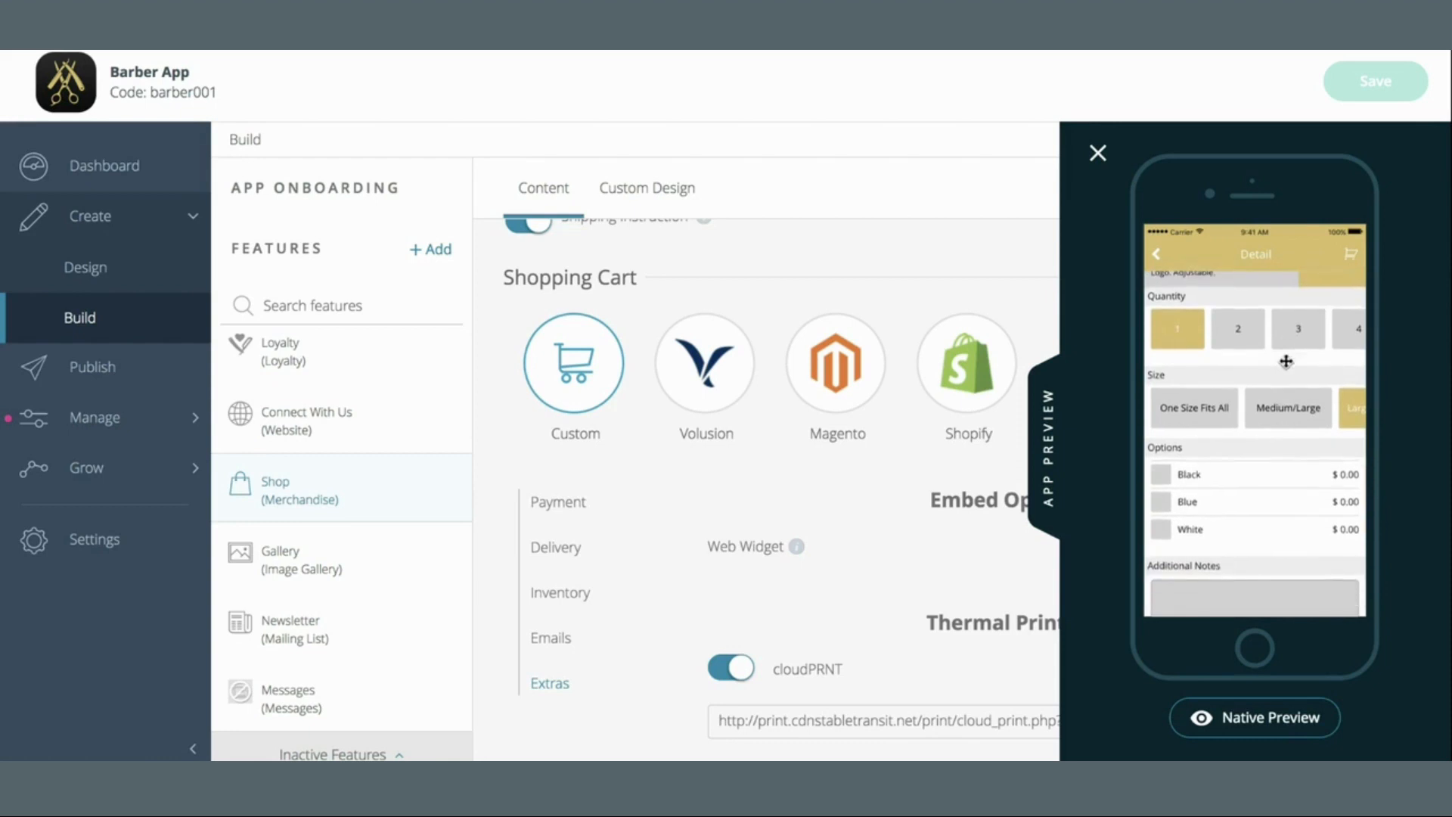
Choose Black, add the hat to the order, then show Inventory and close the preview
{"action": "left_click", "coordinate": [1165, 473]}
{"action": "left_click_drag", "start_coordinate": [1218, 504], "coordinate": [1218, 364]}
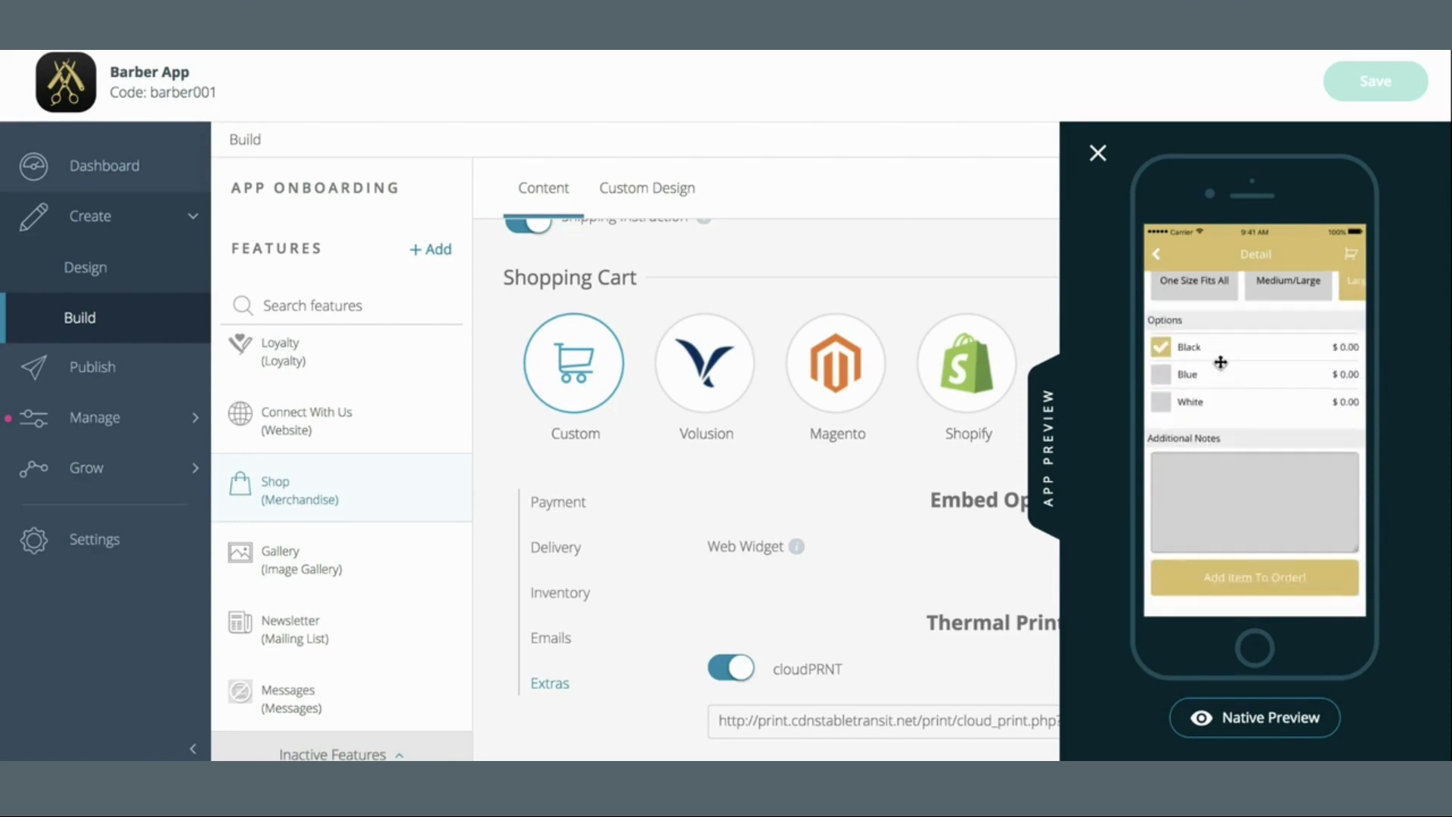
{"action": "left_click", "coordinate": [1240, 578]}
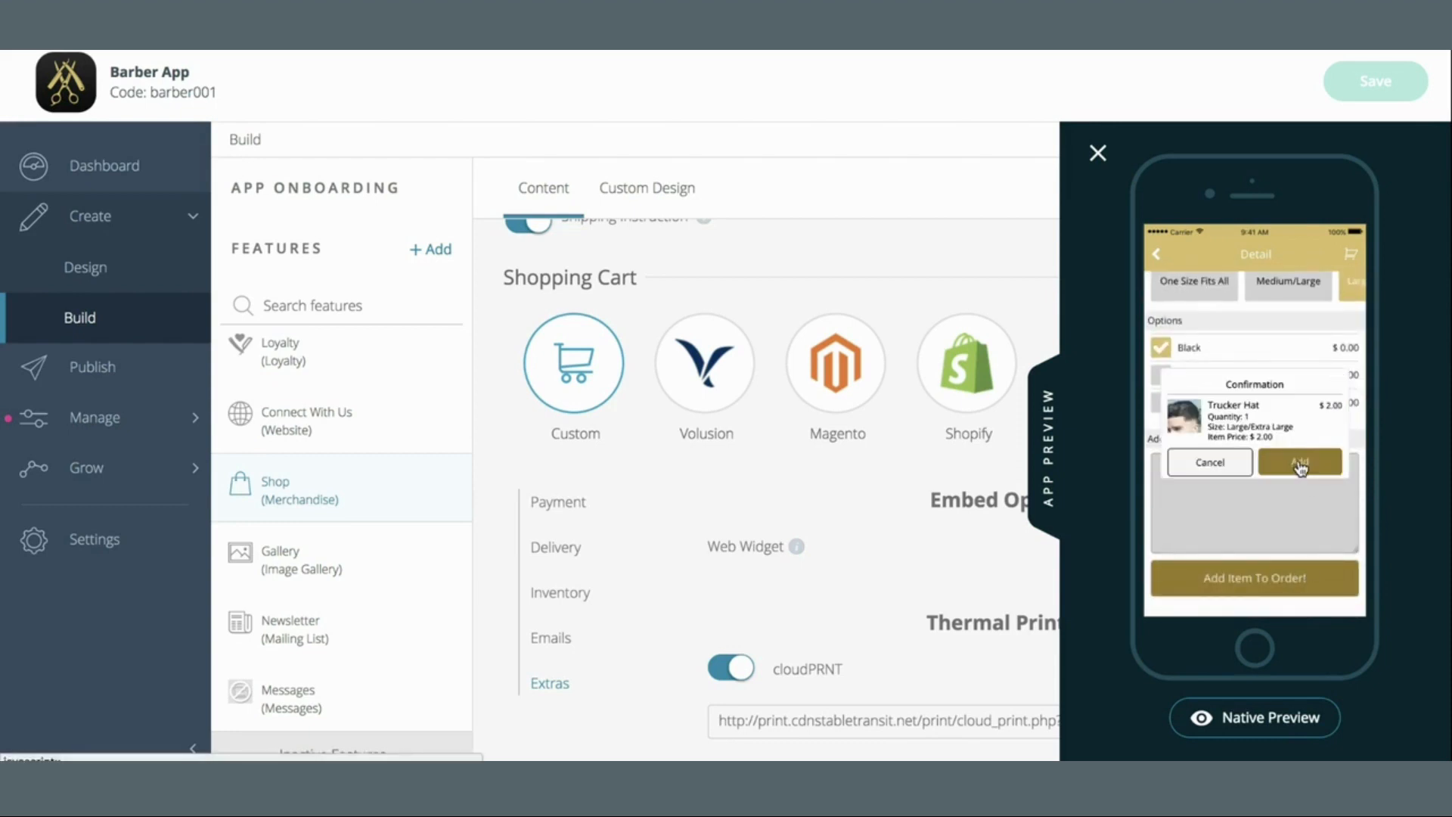
{"action": "left_click", "coordinate": [1299, 461]}
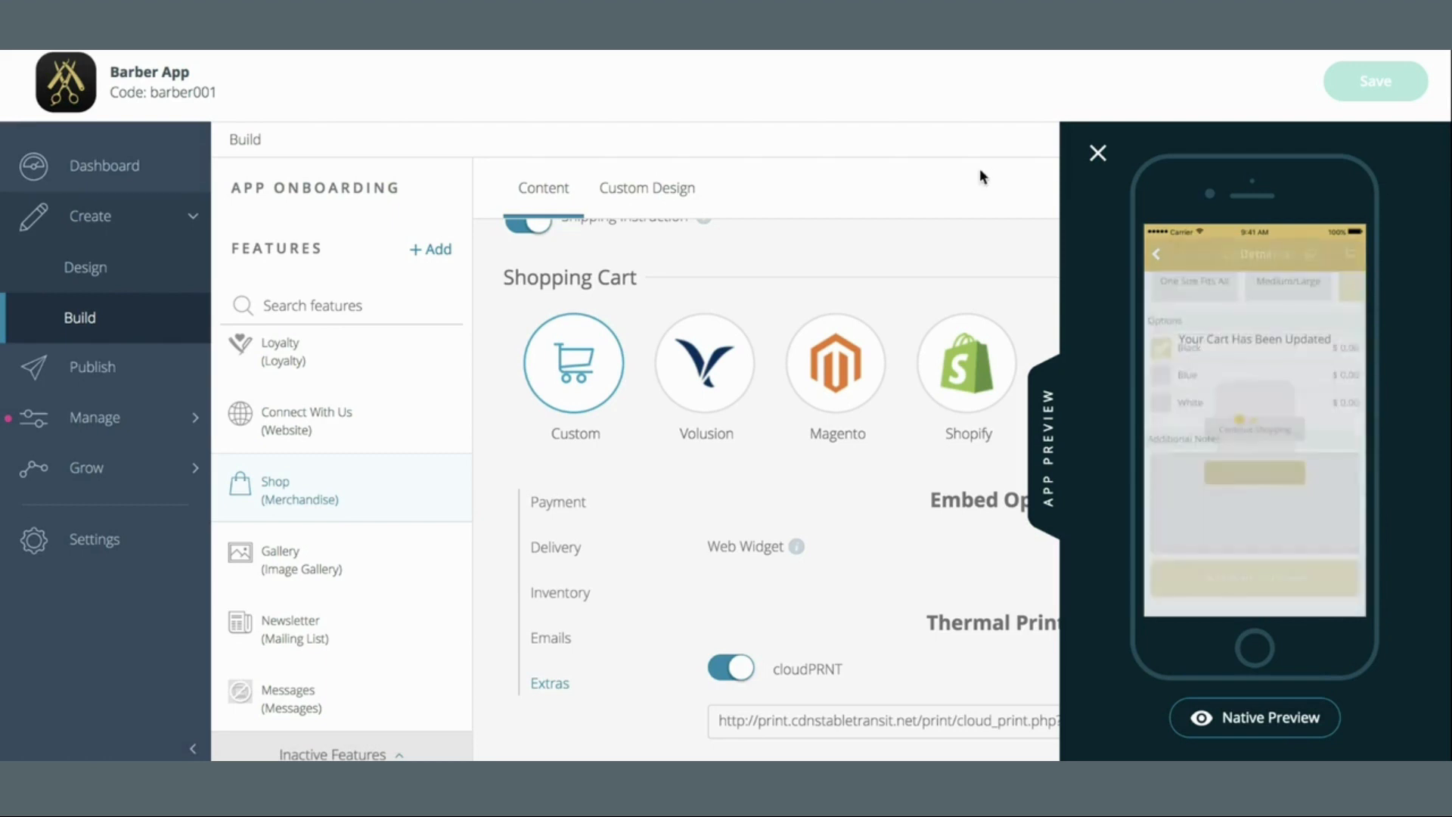
{"action": "left_click", "coordinate": [580, 610]}
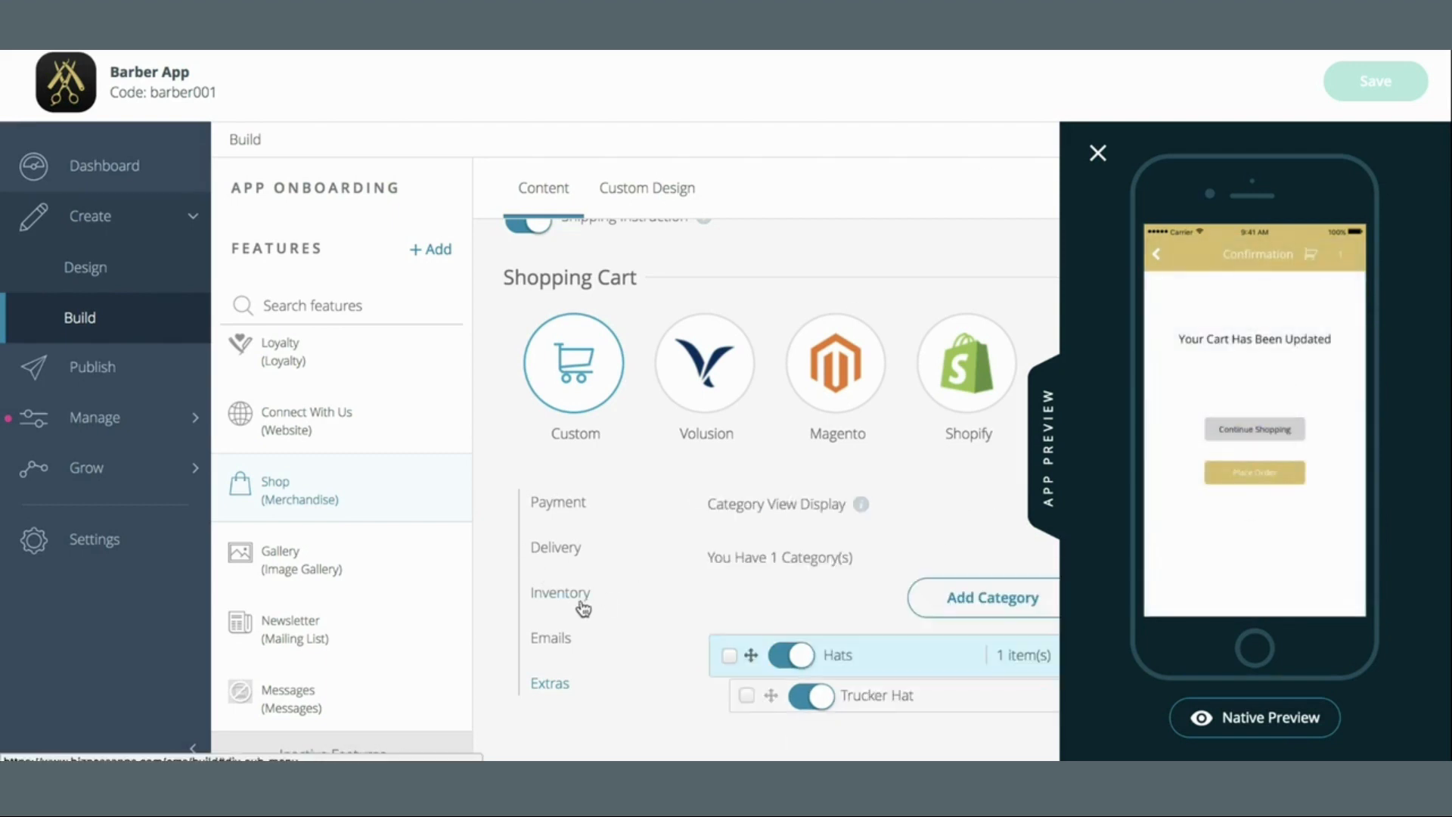
{"action": "left_click", "coordinate": [1048, 463]}
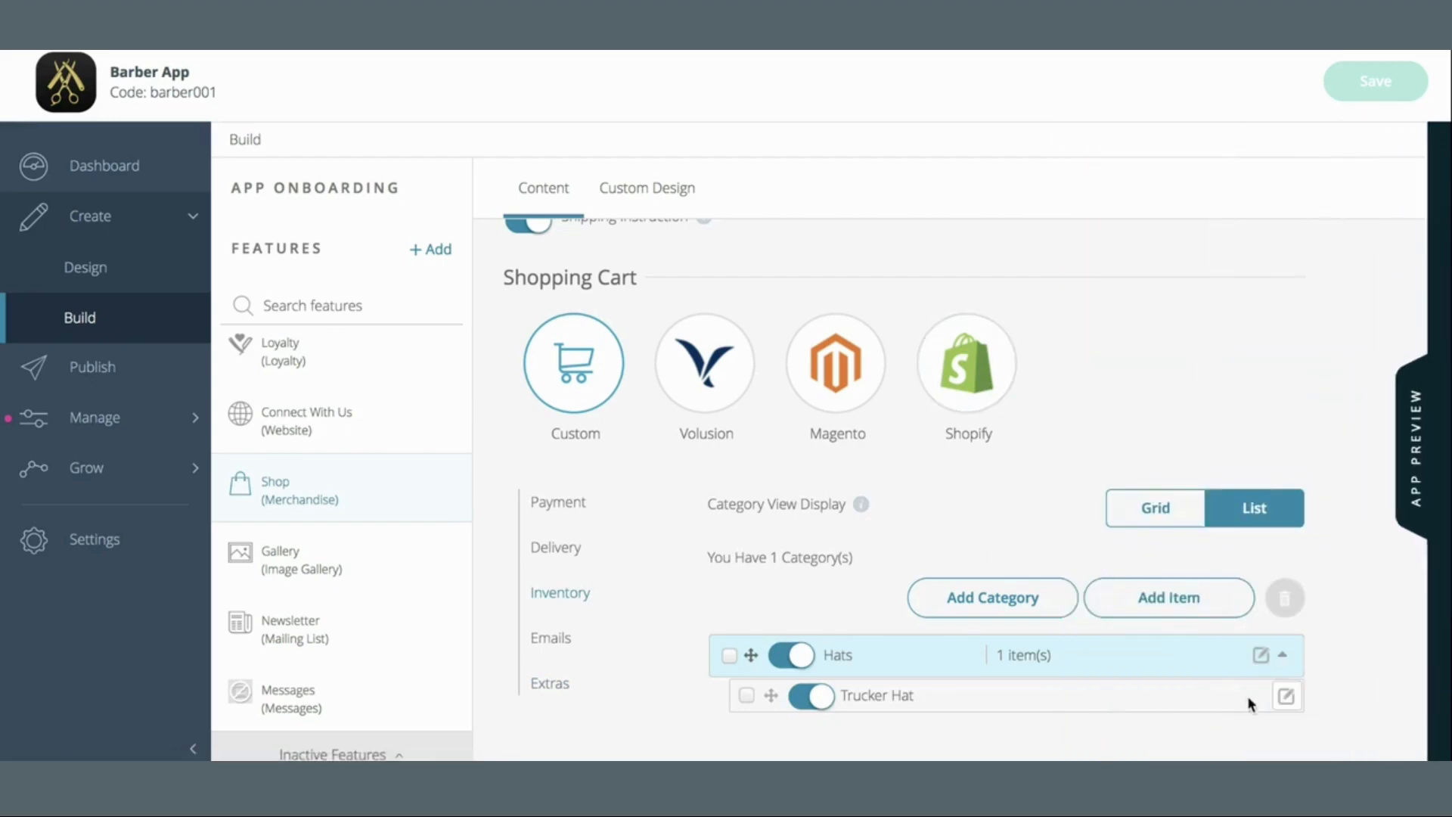
Change the Trucker Hat's three size prices to 35, 35 and 37
{"action": "left_click", "coordinate": [1286, 696]}
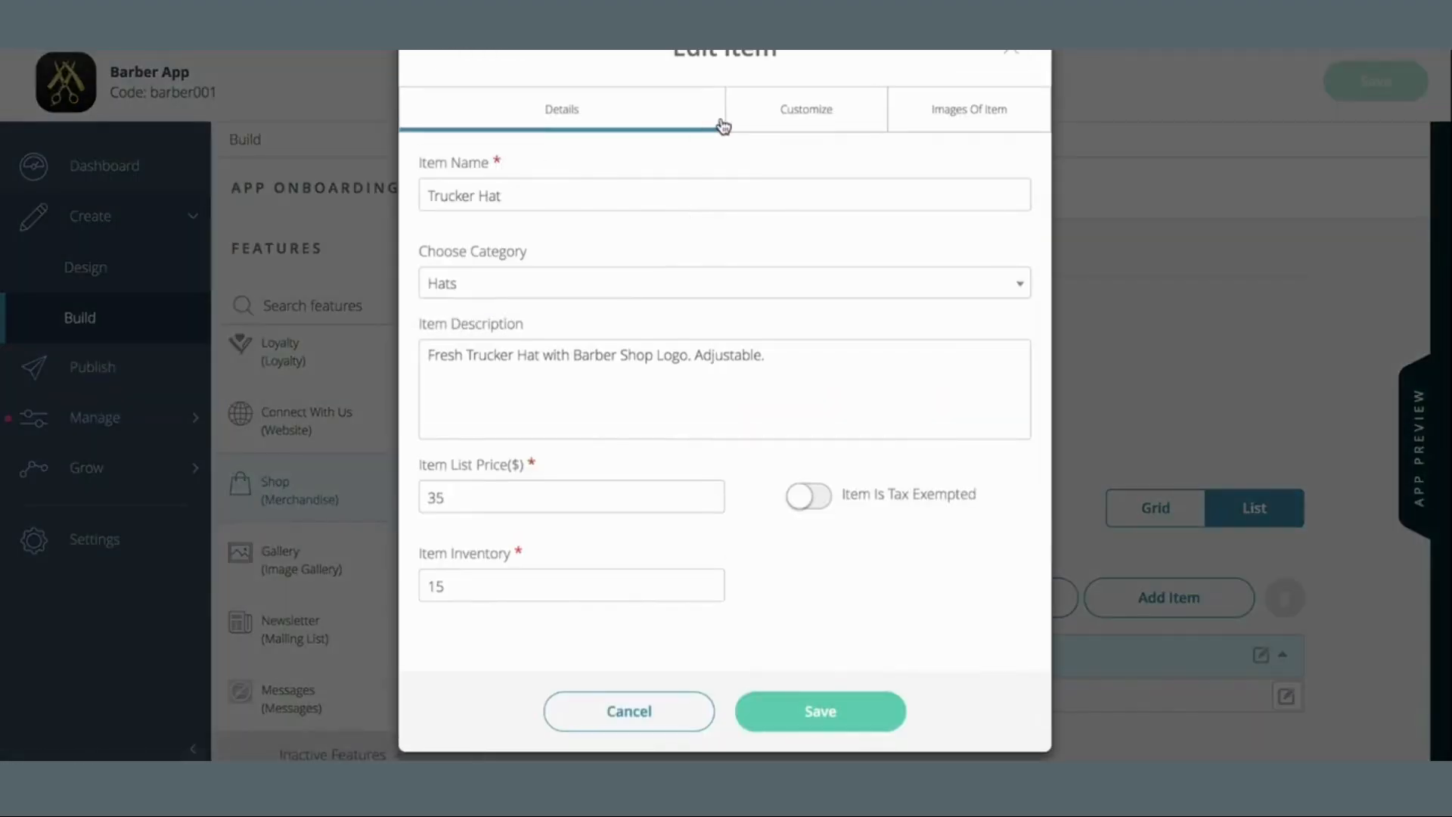
{"action": "left_click", "coordinate": [806, 124]}
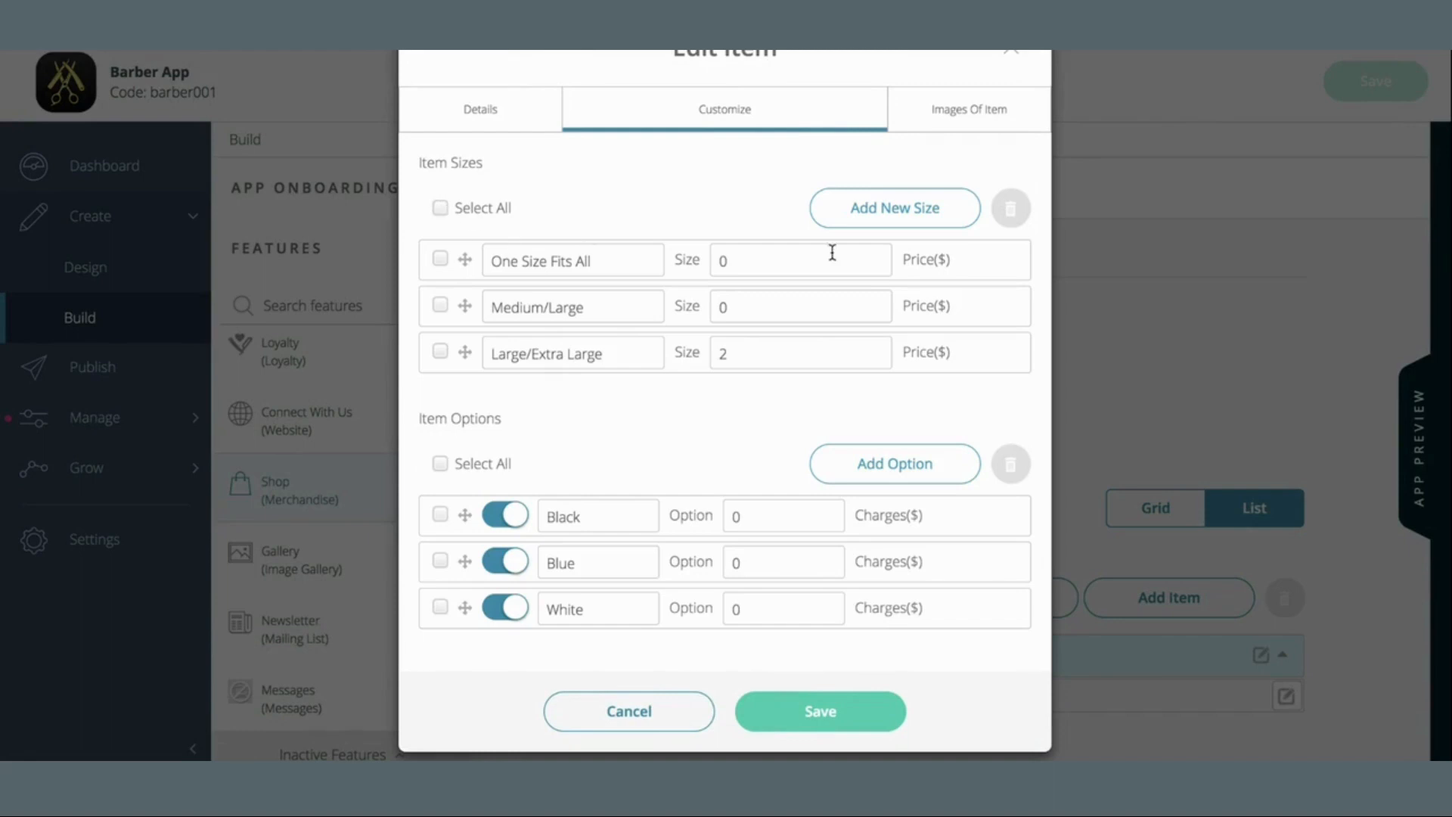
{"action": "left_click_drag", "start_coordinate": [763, 266], "coordinate": [630, 260]}
{"action": "type", "text": "35"}
{"action": "left_click", "coordinate": [720, 308]}
{"action": "left_click_drag", "start_coordinate": [721, 307], "coordinate": [616, 308]}
{"action": "type", "text": "35"}
{"action": "left_click", "coordinate": [762, 353]}
{"action": "left_click_drag", "start_coordinate": [761, 353], "coordinate": [598, 354]}
{"action": "double_click", "coordinate": [755, 262]}
{"action": "left_click", "coordinate": [608, 252]}
{"action": "left_click_drag", "start_coordinate": [607, 253], "coordinate": [654, 276]}
{"action": "left_click", "coordinate": [743, 257]}
Save the Trucker Hat and the app, dismissing the confirmation message
{"action": "left_click", "coordinate": [821, 714]}
{"action": "left_click", "coordinate": [1395, 79]}
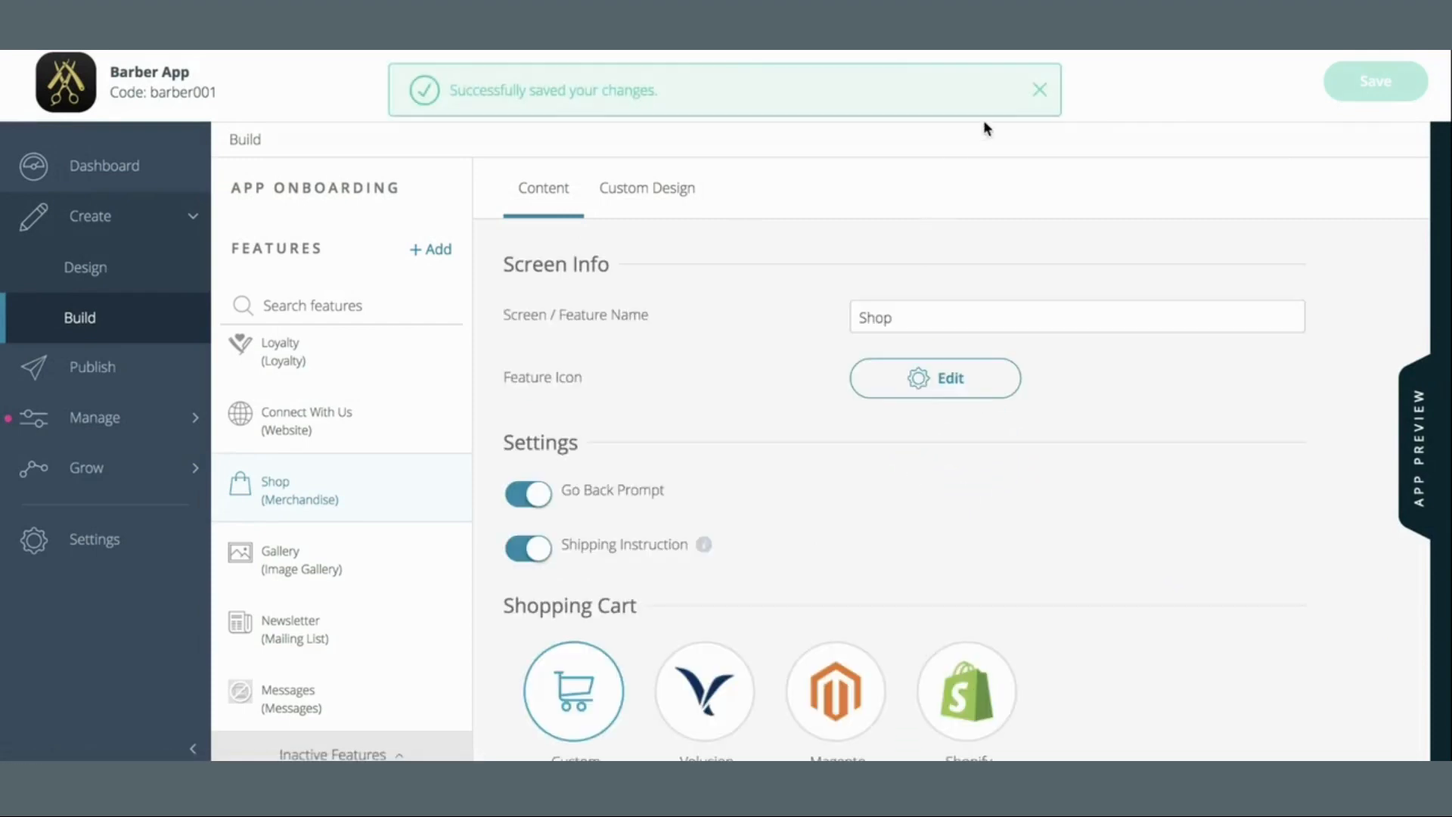
{"action": "left_click", "coordinate": [1040, 90]}
{"action": "scroll", "coordinate": [998, 492], "scroll_direction": "down", "scroll_amount": 5}
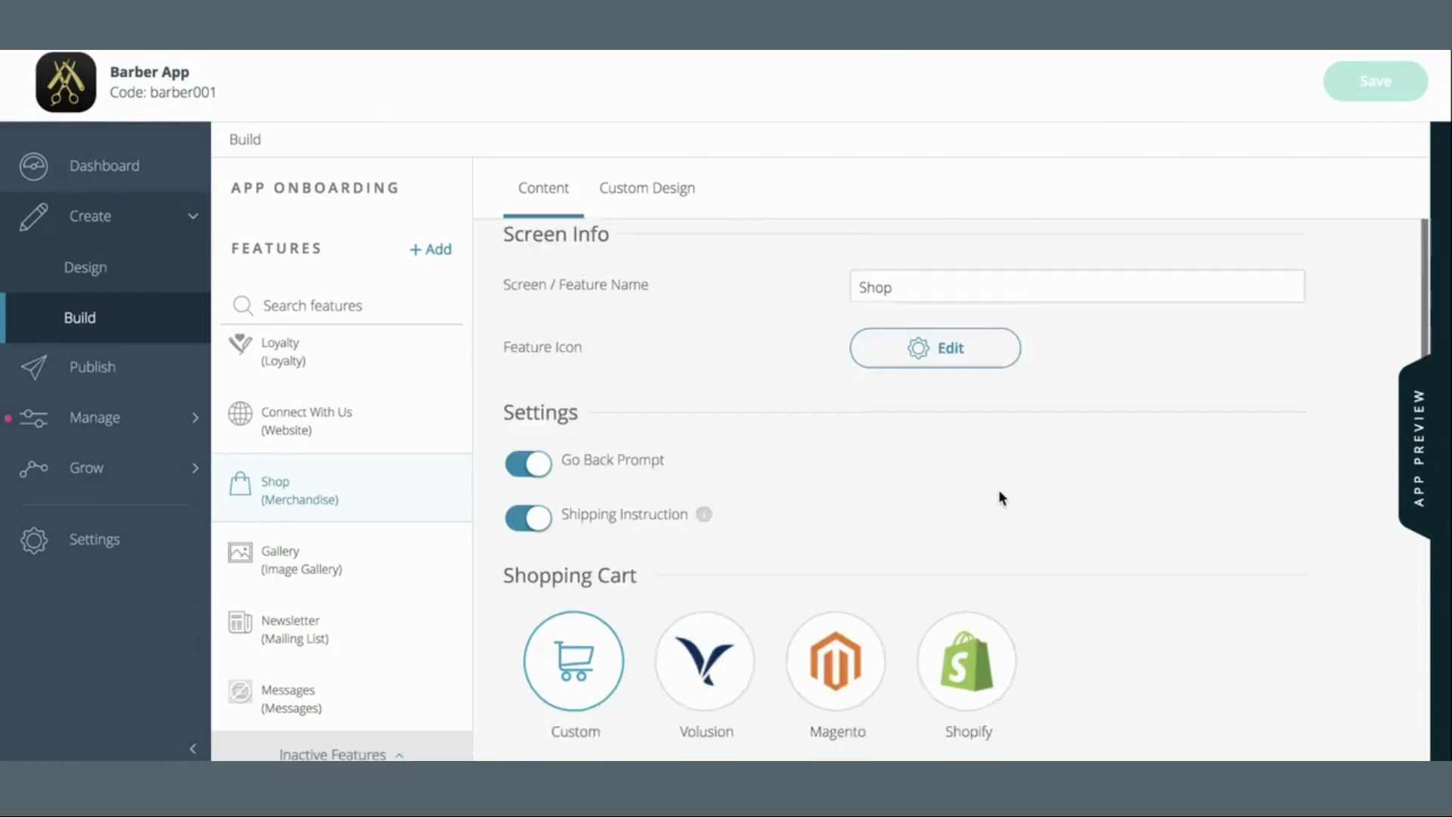